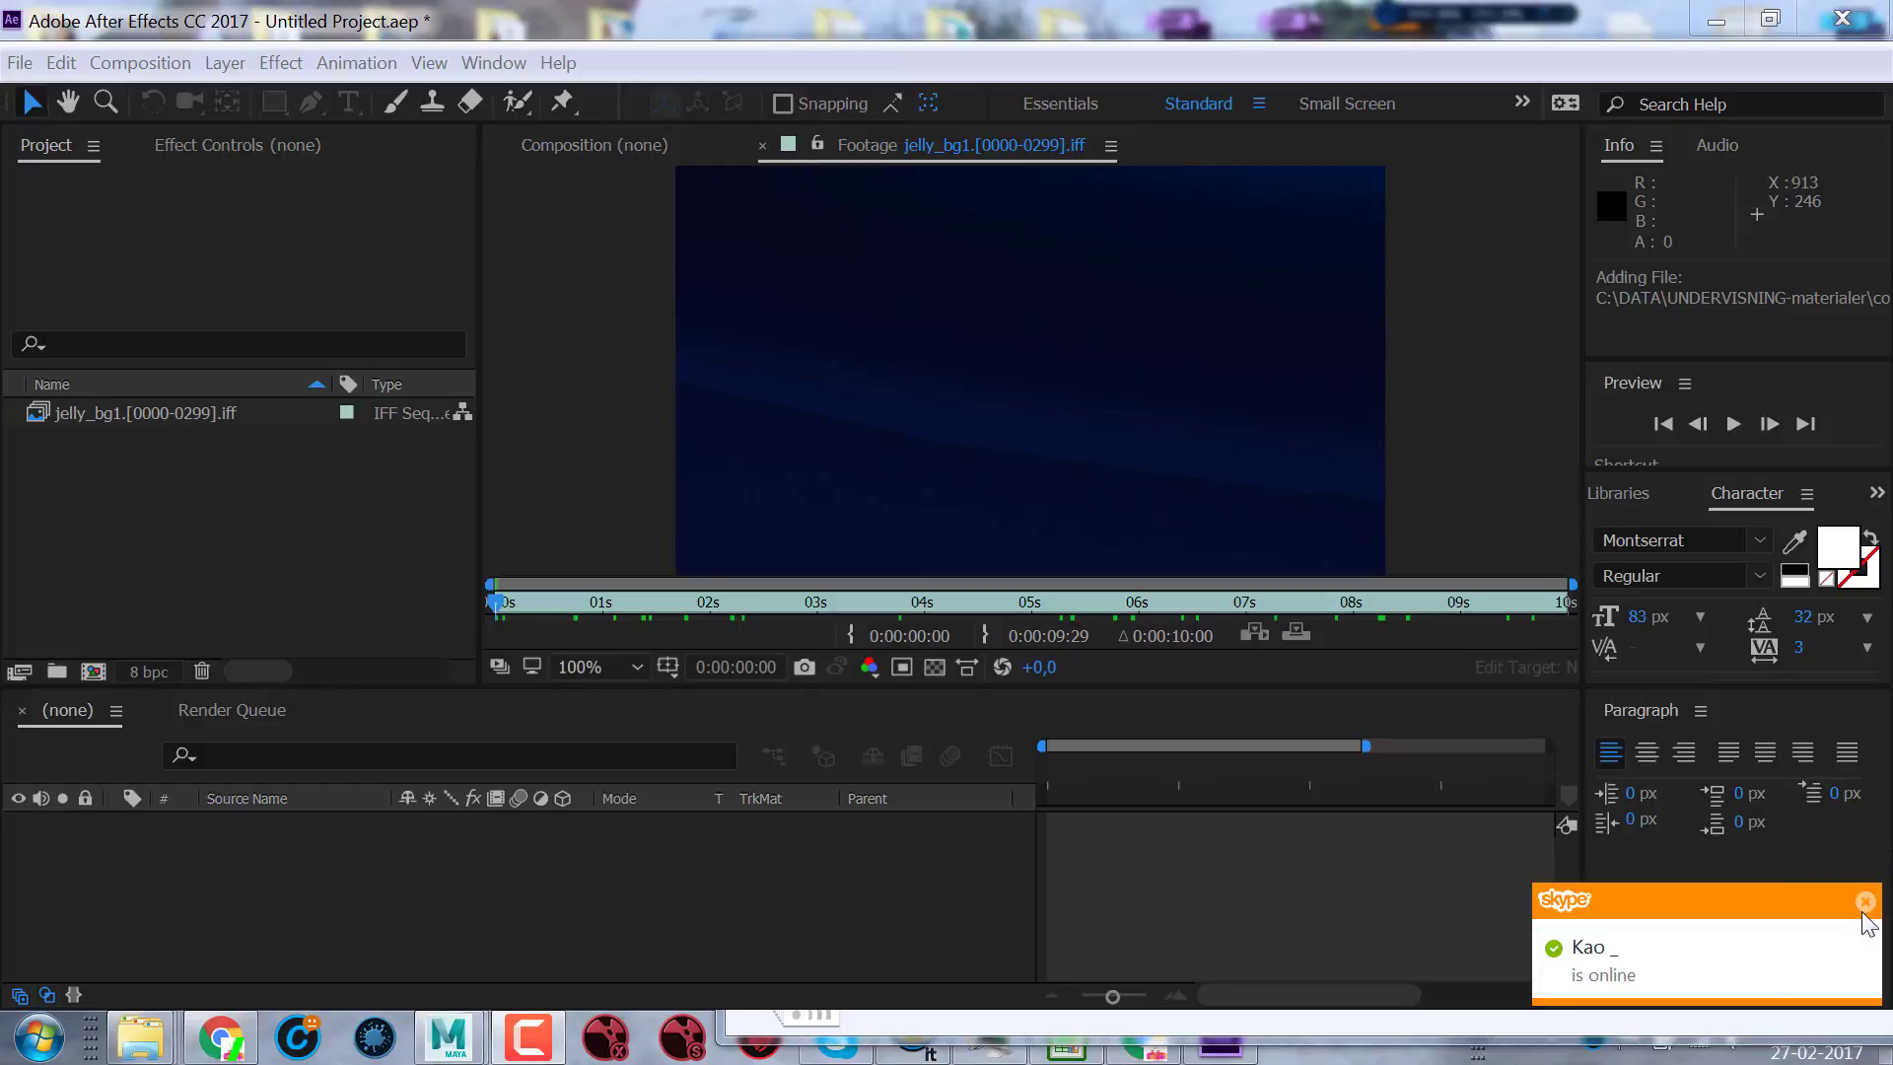
# - Dismiss the Skype pop-up, show the empty Composition viewer, and widen the Project panel
pyautogui.click(1865, 901)
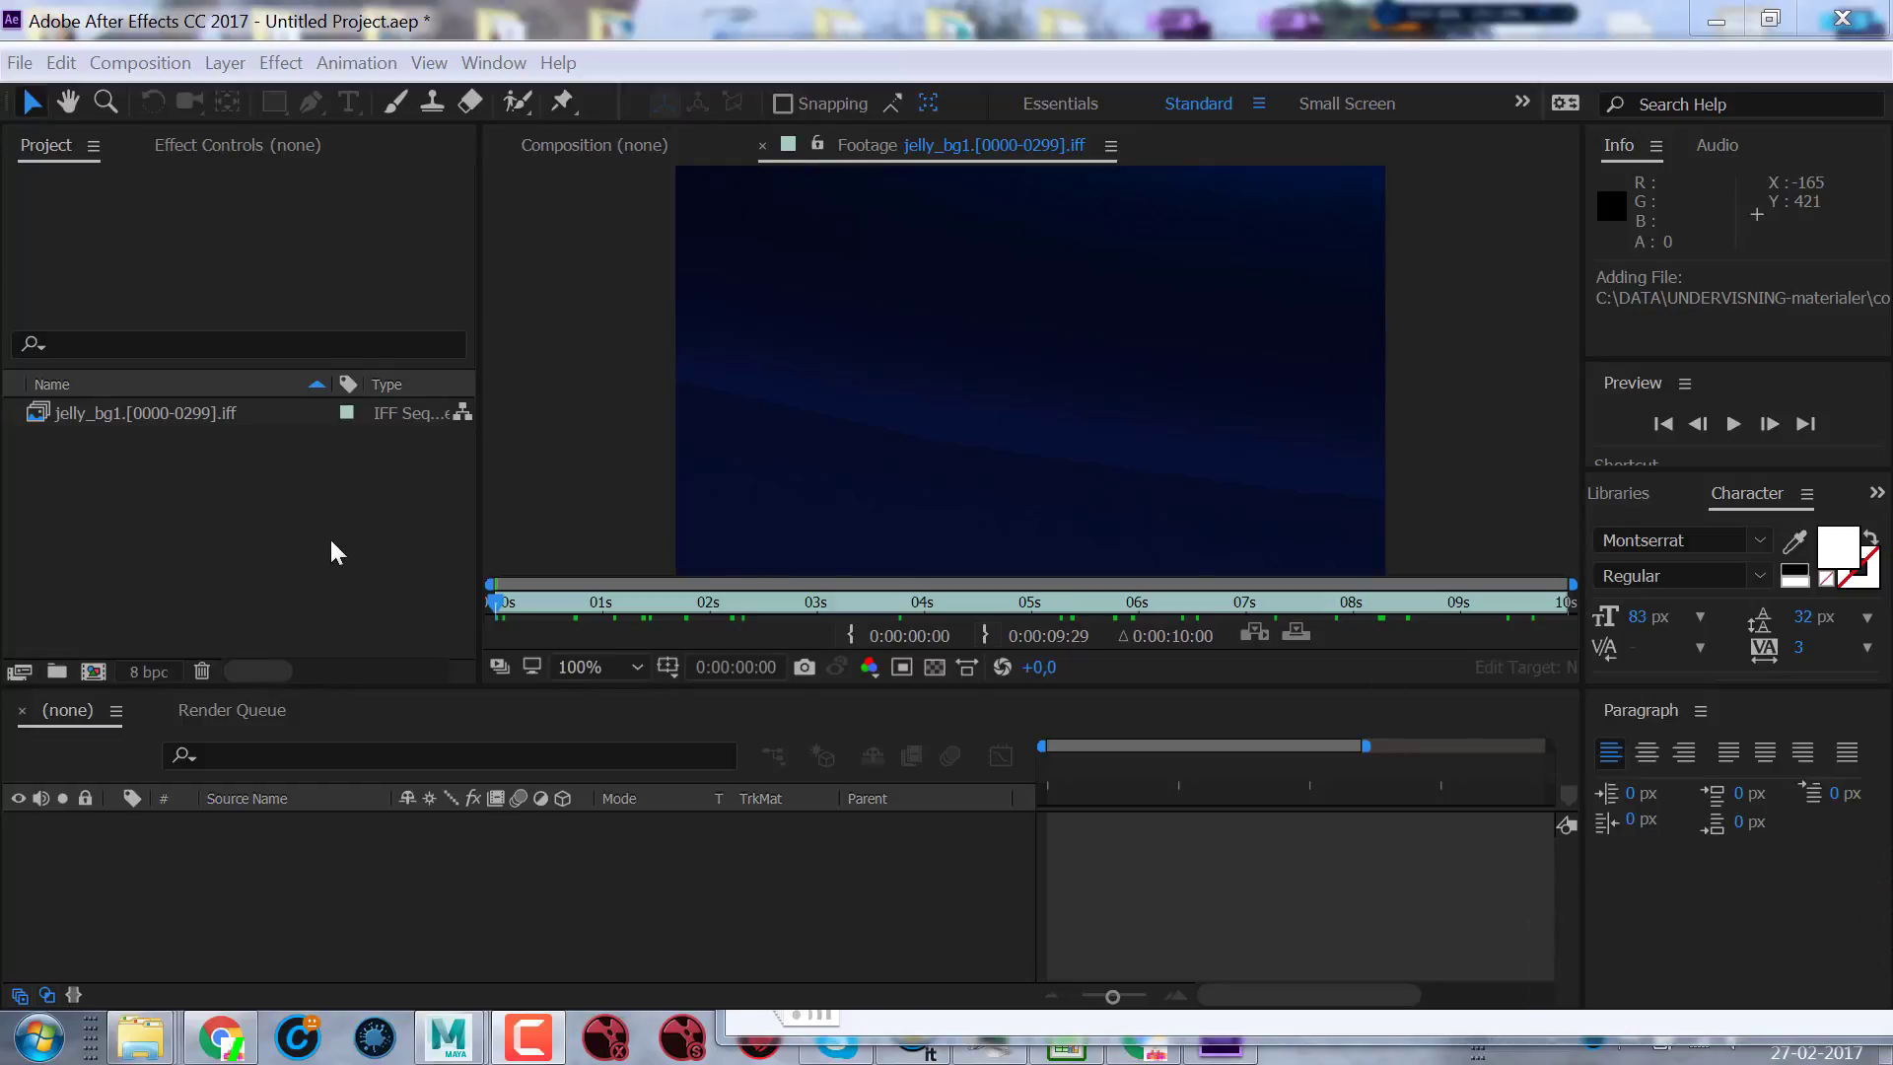
pyautogui.click(559, 150)
pyautogui.click(887, 148)
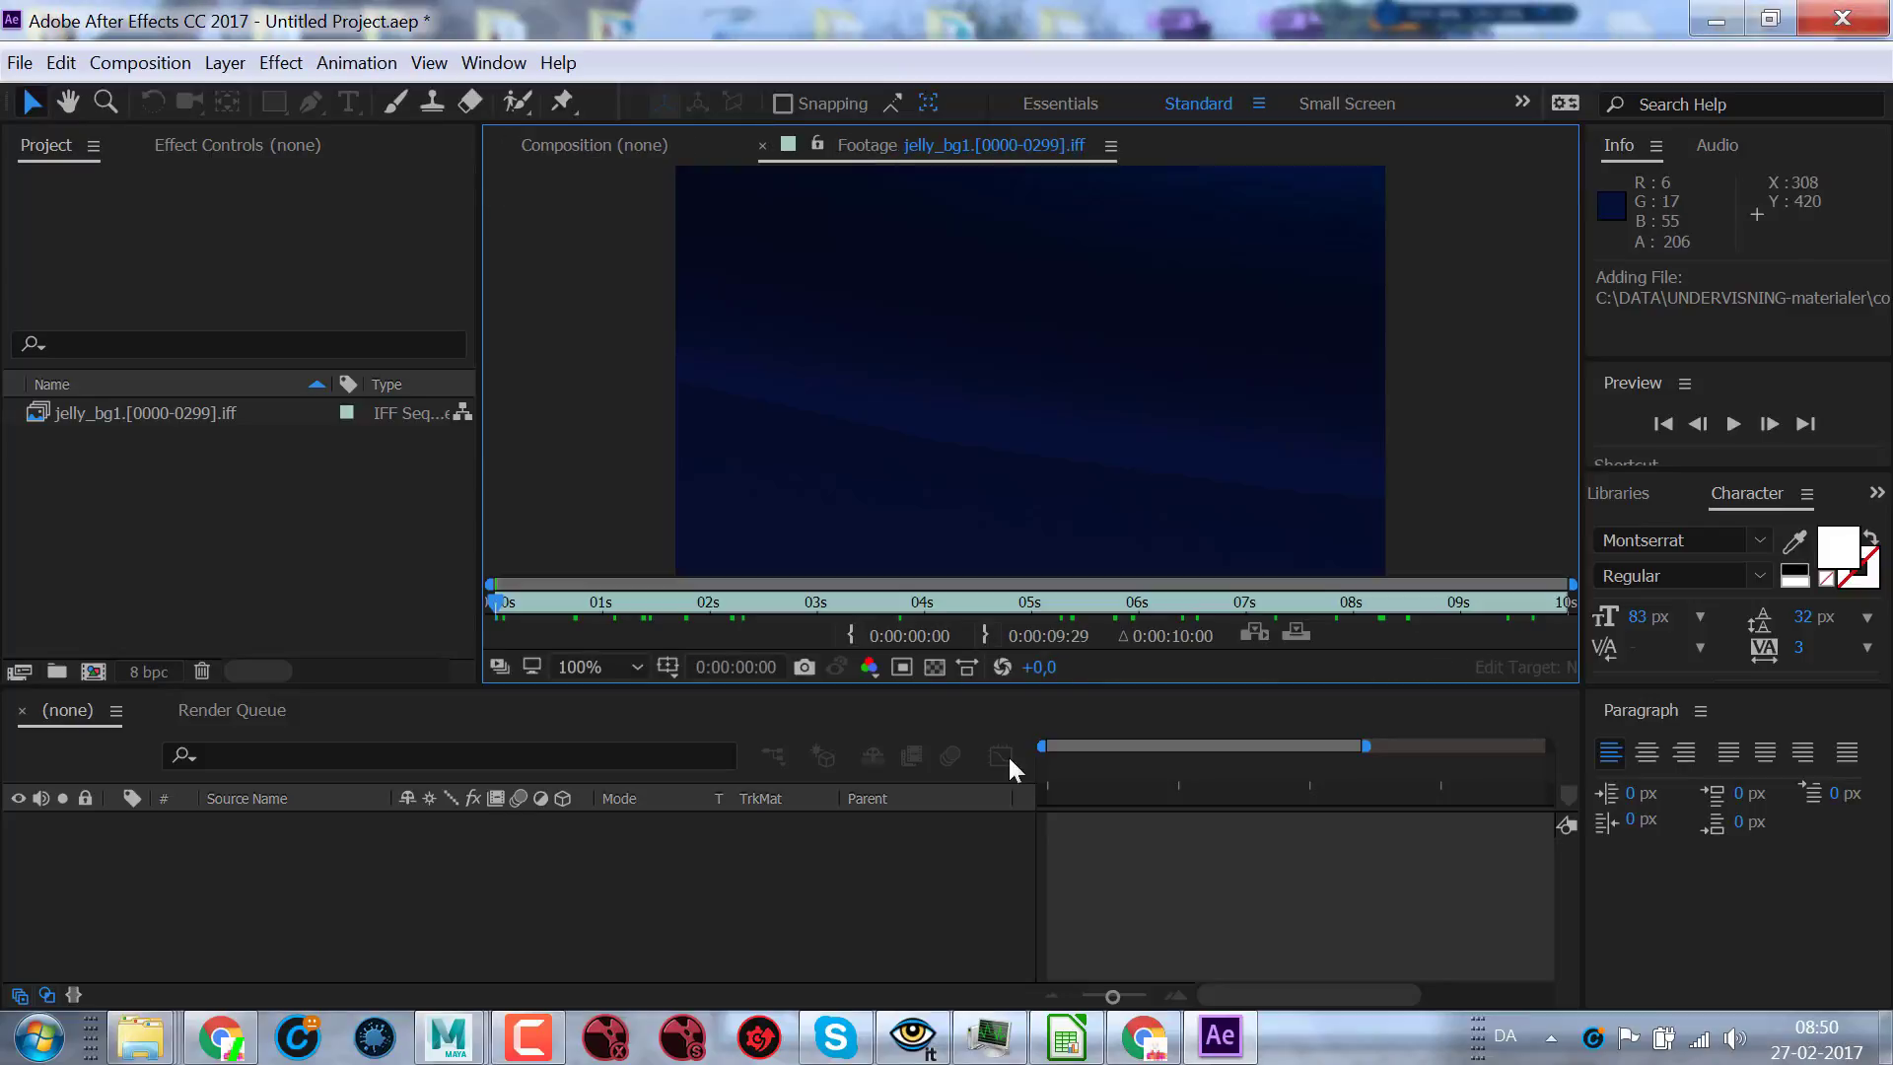
pyautogui.click(570, 150)
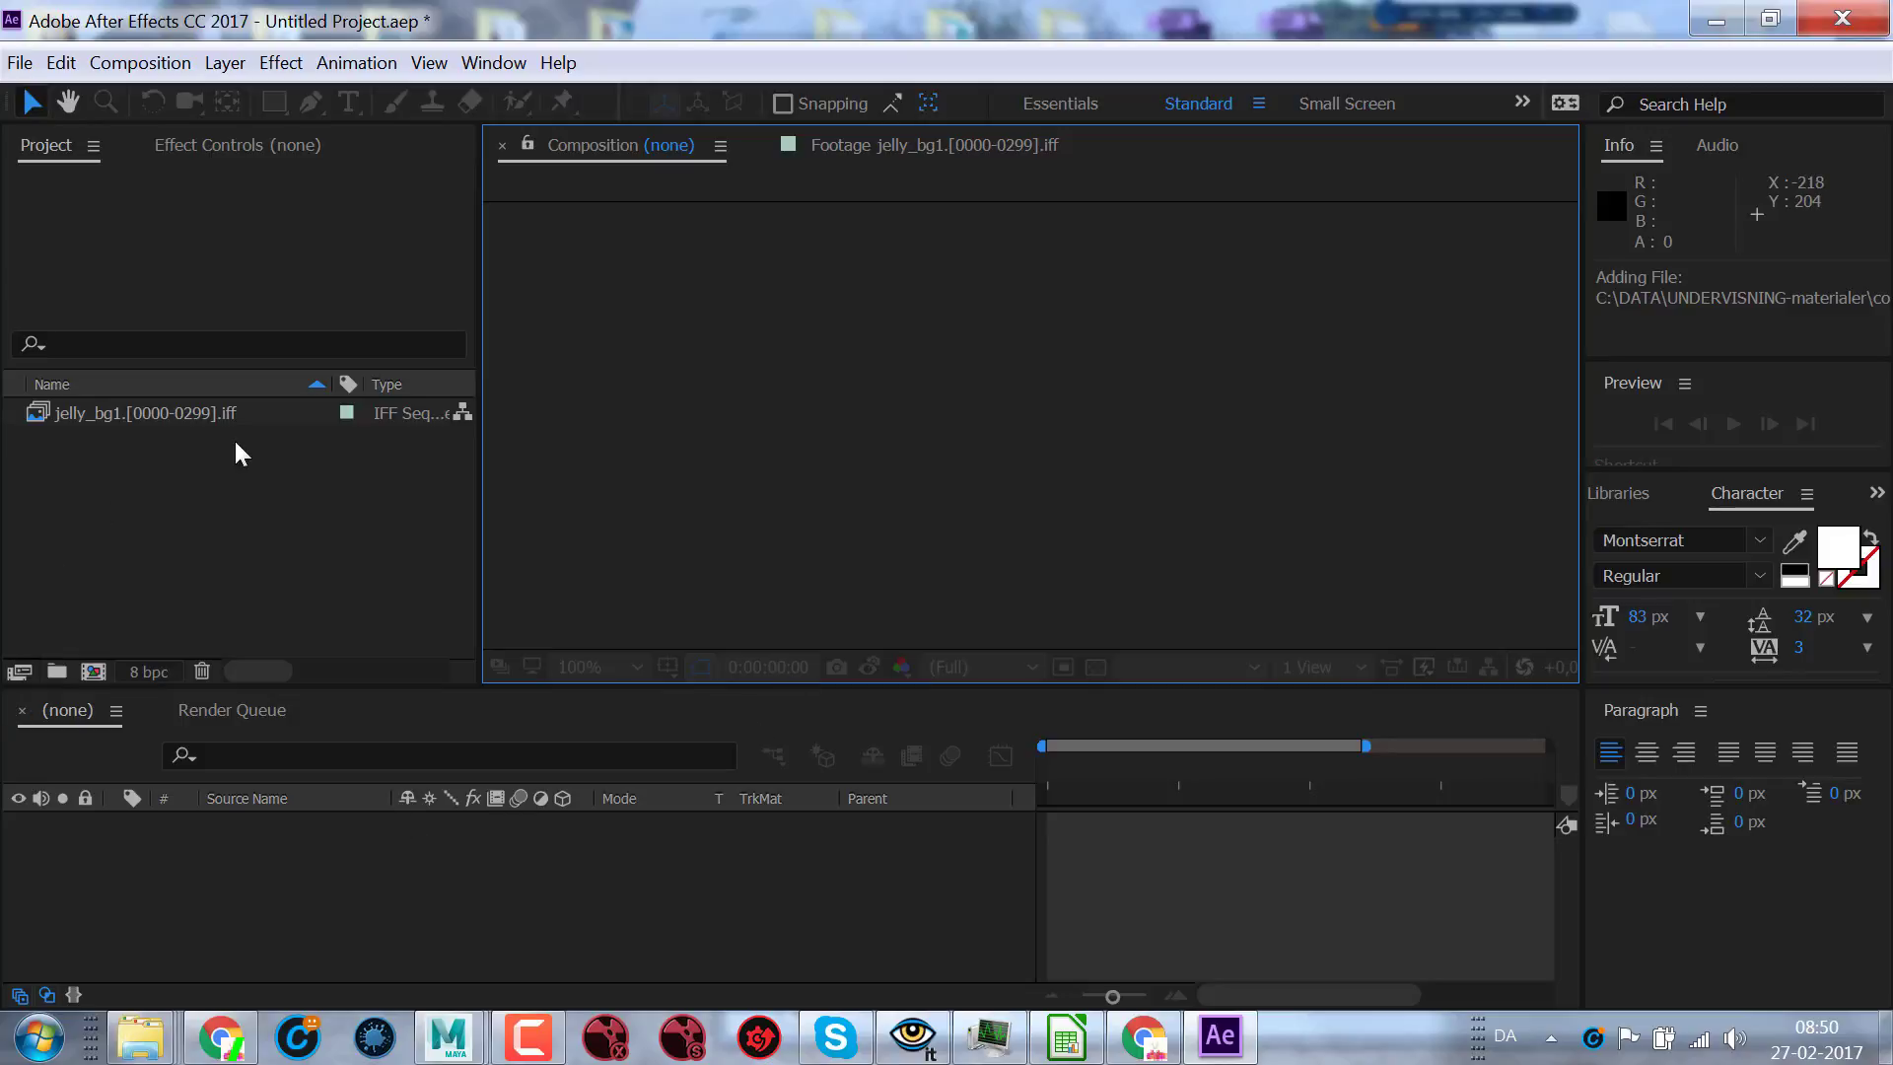
pyautogui.moveTo(480, 338); pyautogui.dragTo(657, 345)
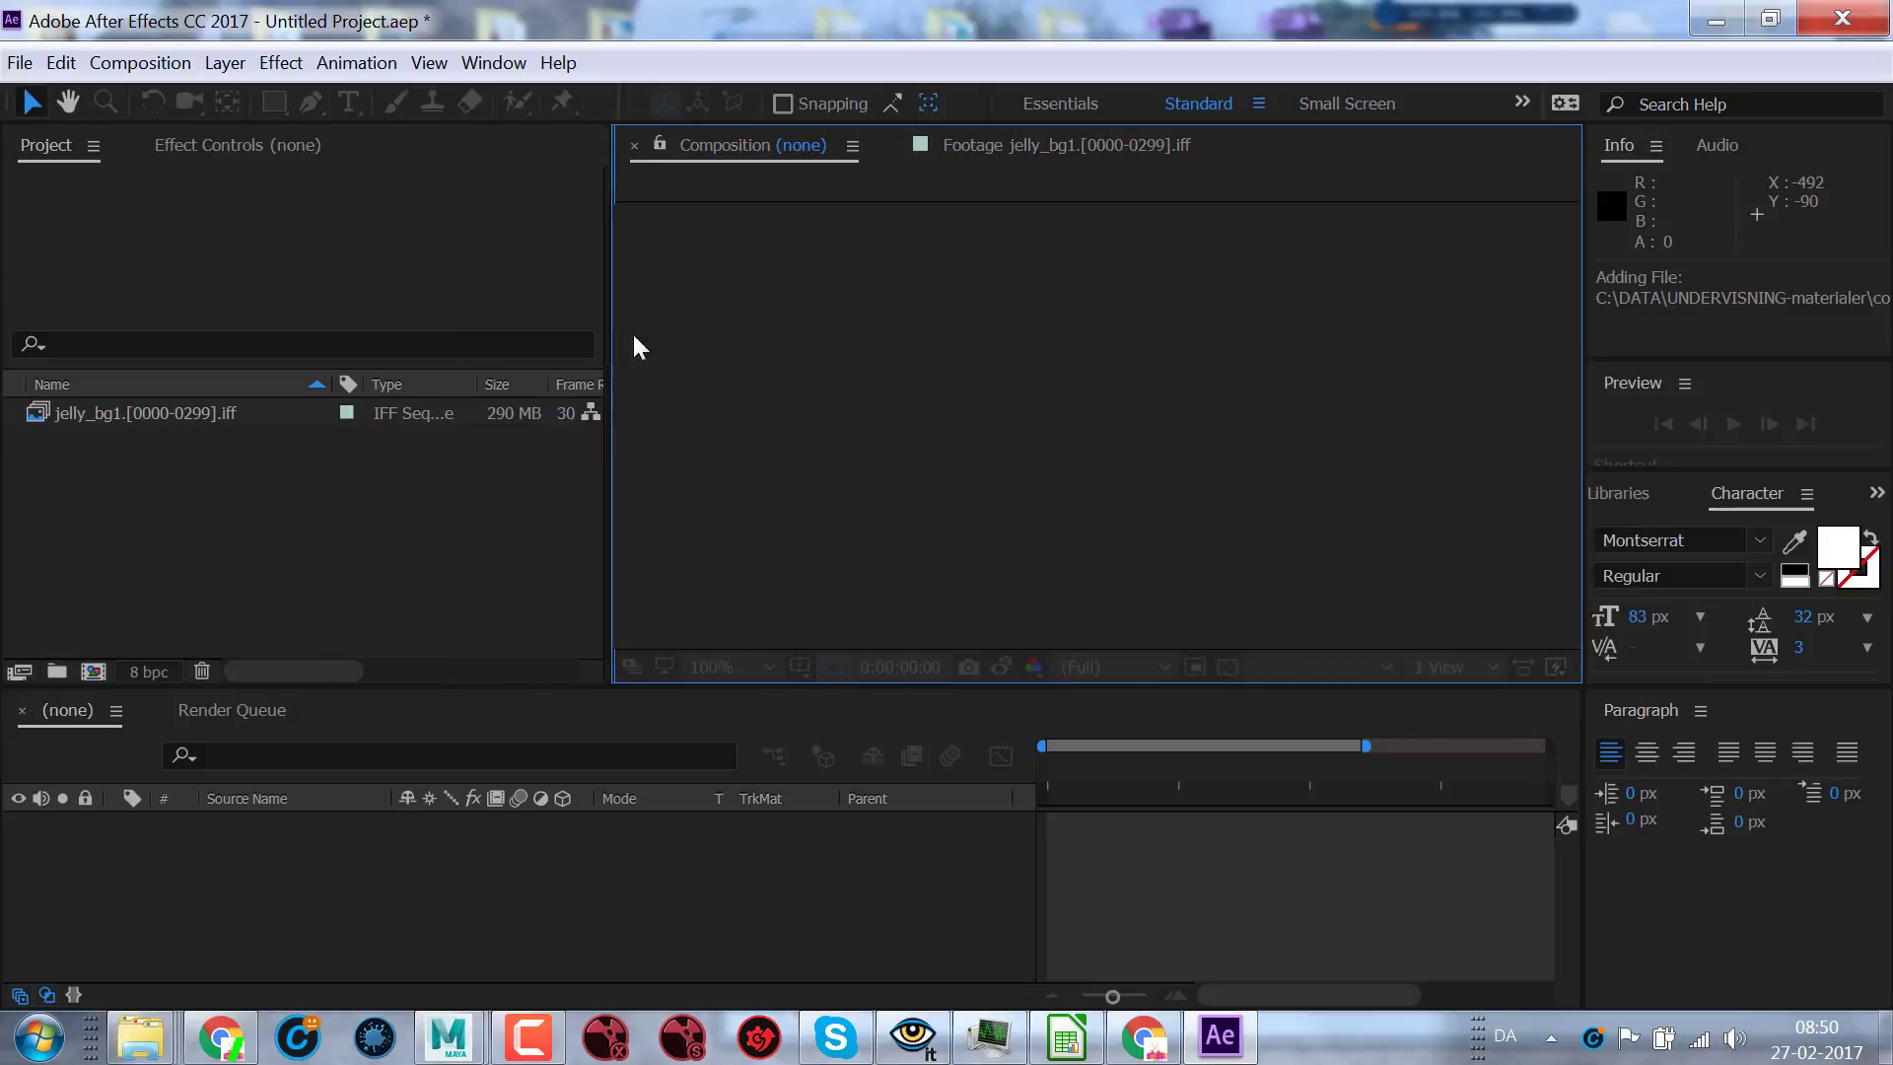
# - Select the jelly_bg1 IFF sequence to show its 720 x 486, 10-second, 30 fps details
pyautogui.click(133, 419)
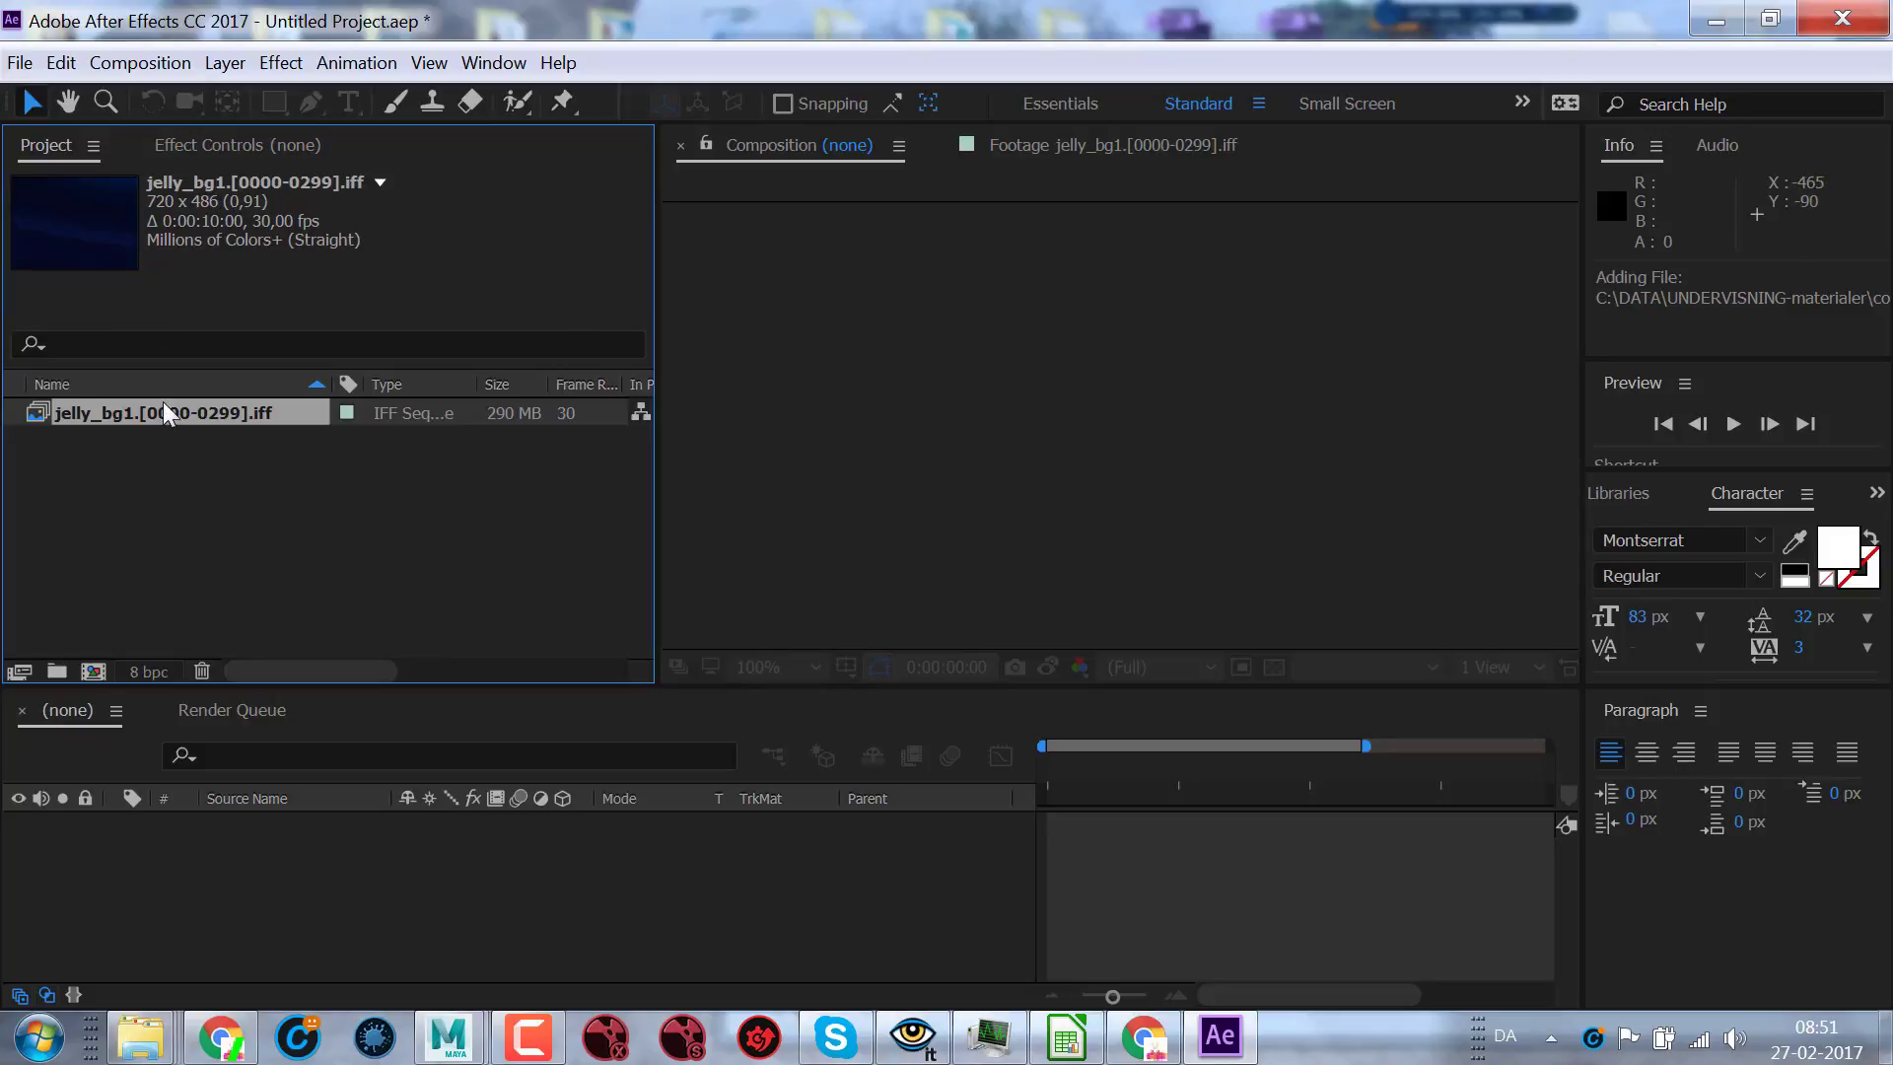
# - Create a jelly_bg1 comp from the background footage and scrub through it
pyautogui.moveTo(159, 421); pyautogui.dragTo(94, 690)
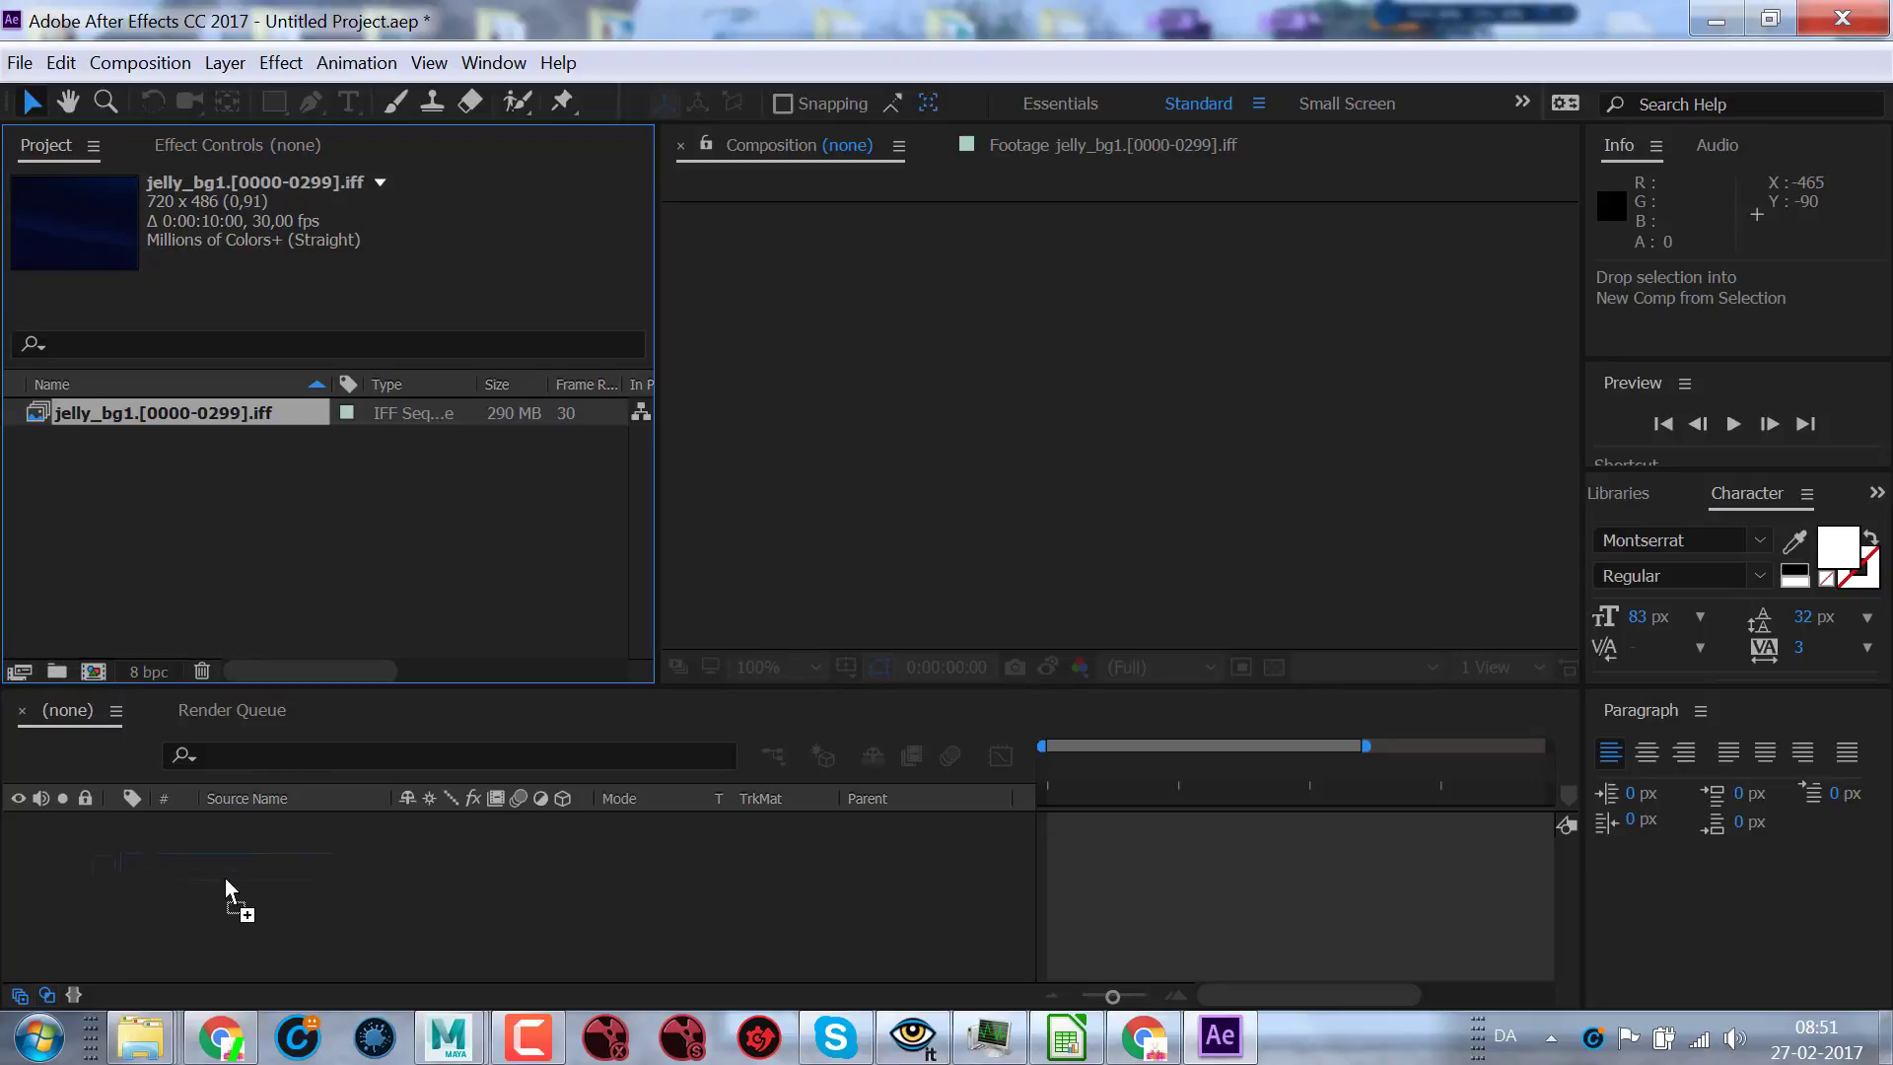
pyautogui.moveTo(95, 690)
pyautogui.mouseDown()
pyautogui.moveTo(235, 887)
pyautogui.moveTo(93, 675)
pyautogui.mouseUp()
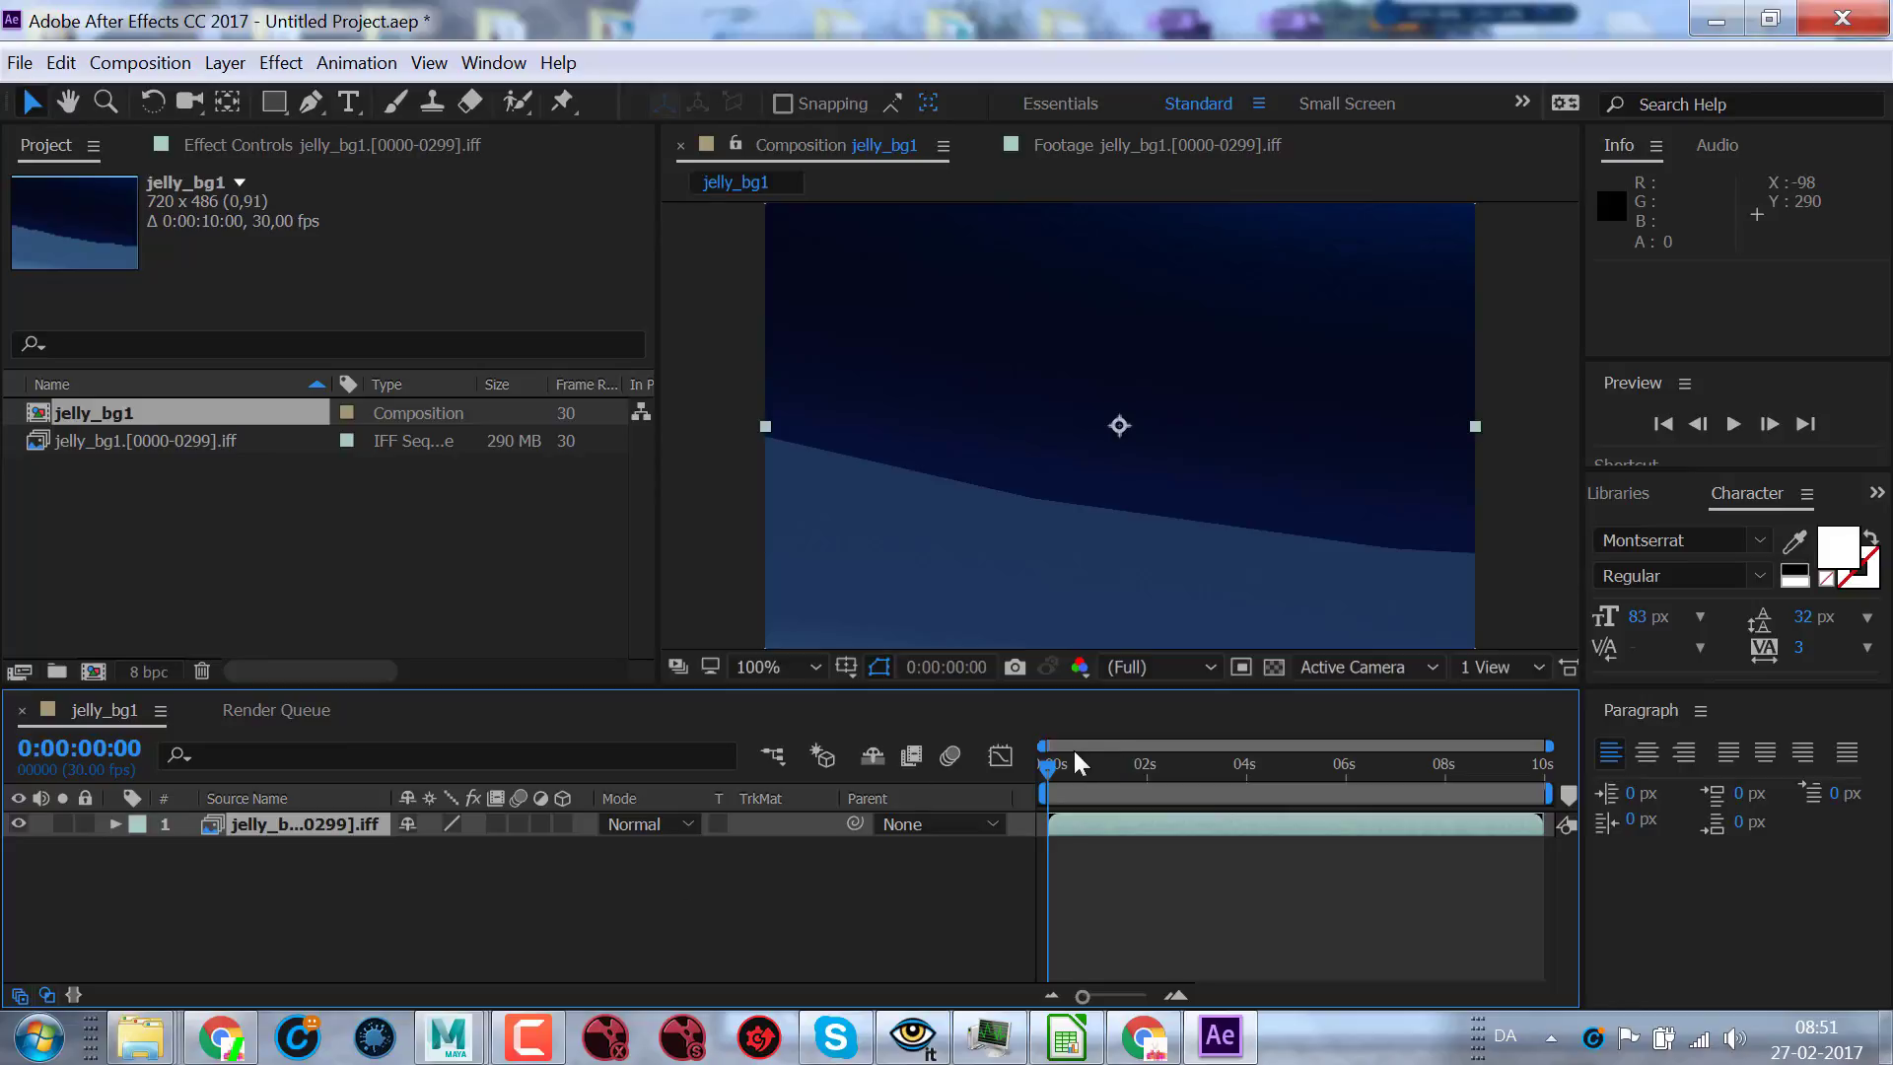
pyautogui.moveTo(1043, 779); pyautogui.dragTo(891, 767)
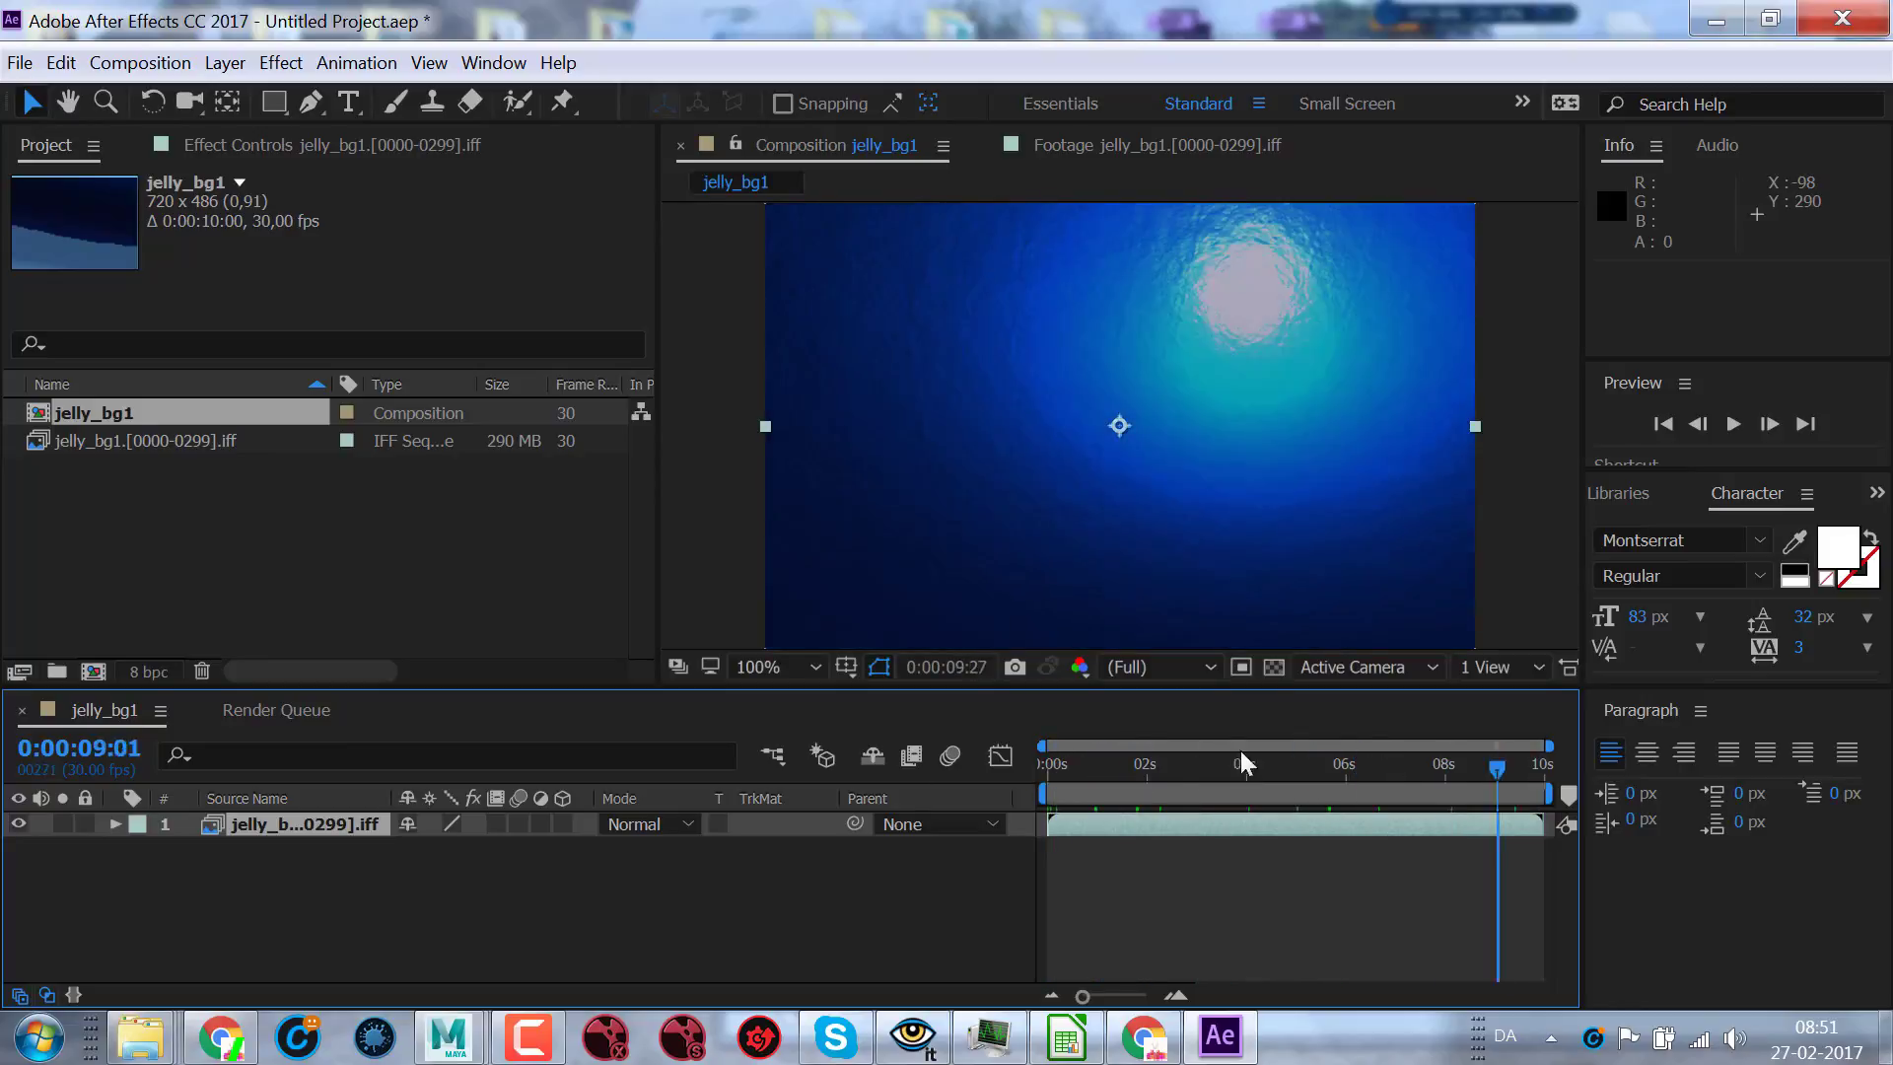
pyautogui.moveTo(1355, 769); pyautogui.dragTo(1045, 769)
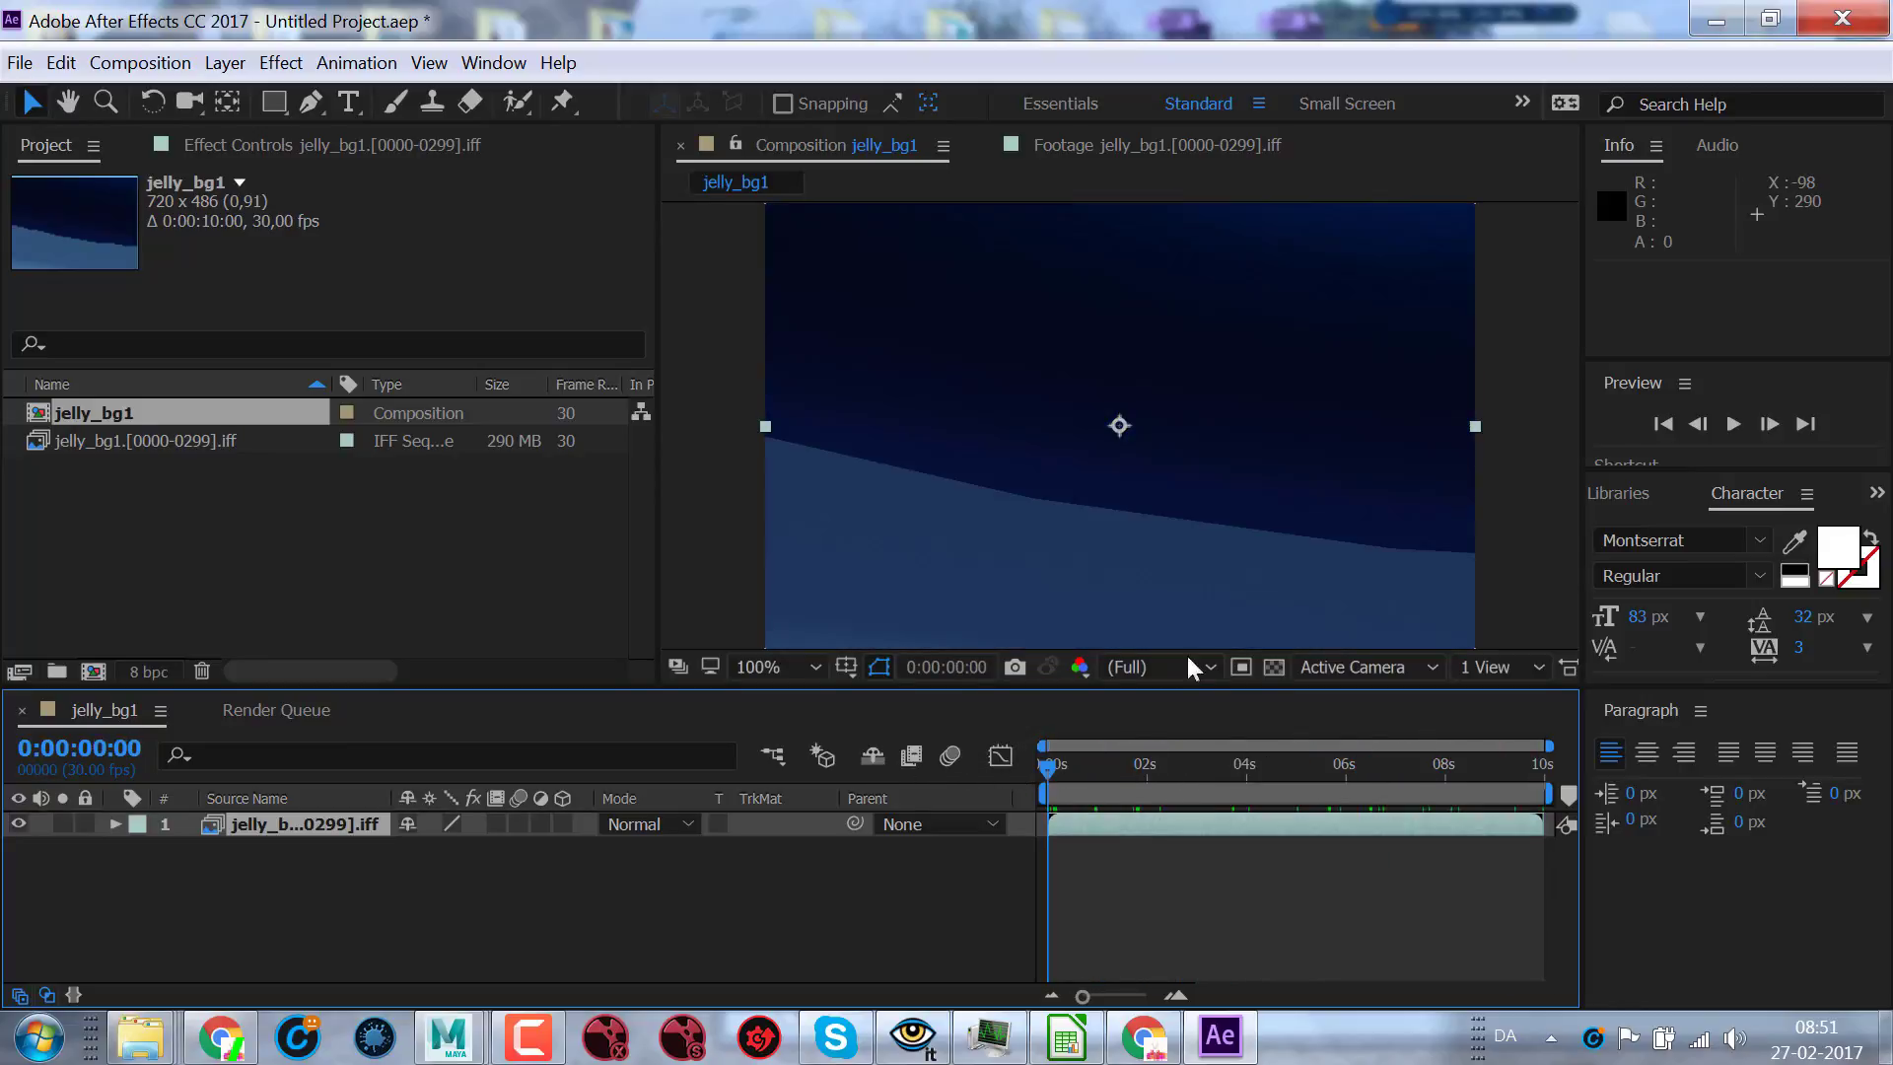
# - Toggle the transparency grid on and off, then check the background layer's duration
pyautogui.click(1271, 667)
pyautogui.click(1271, 668)
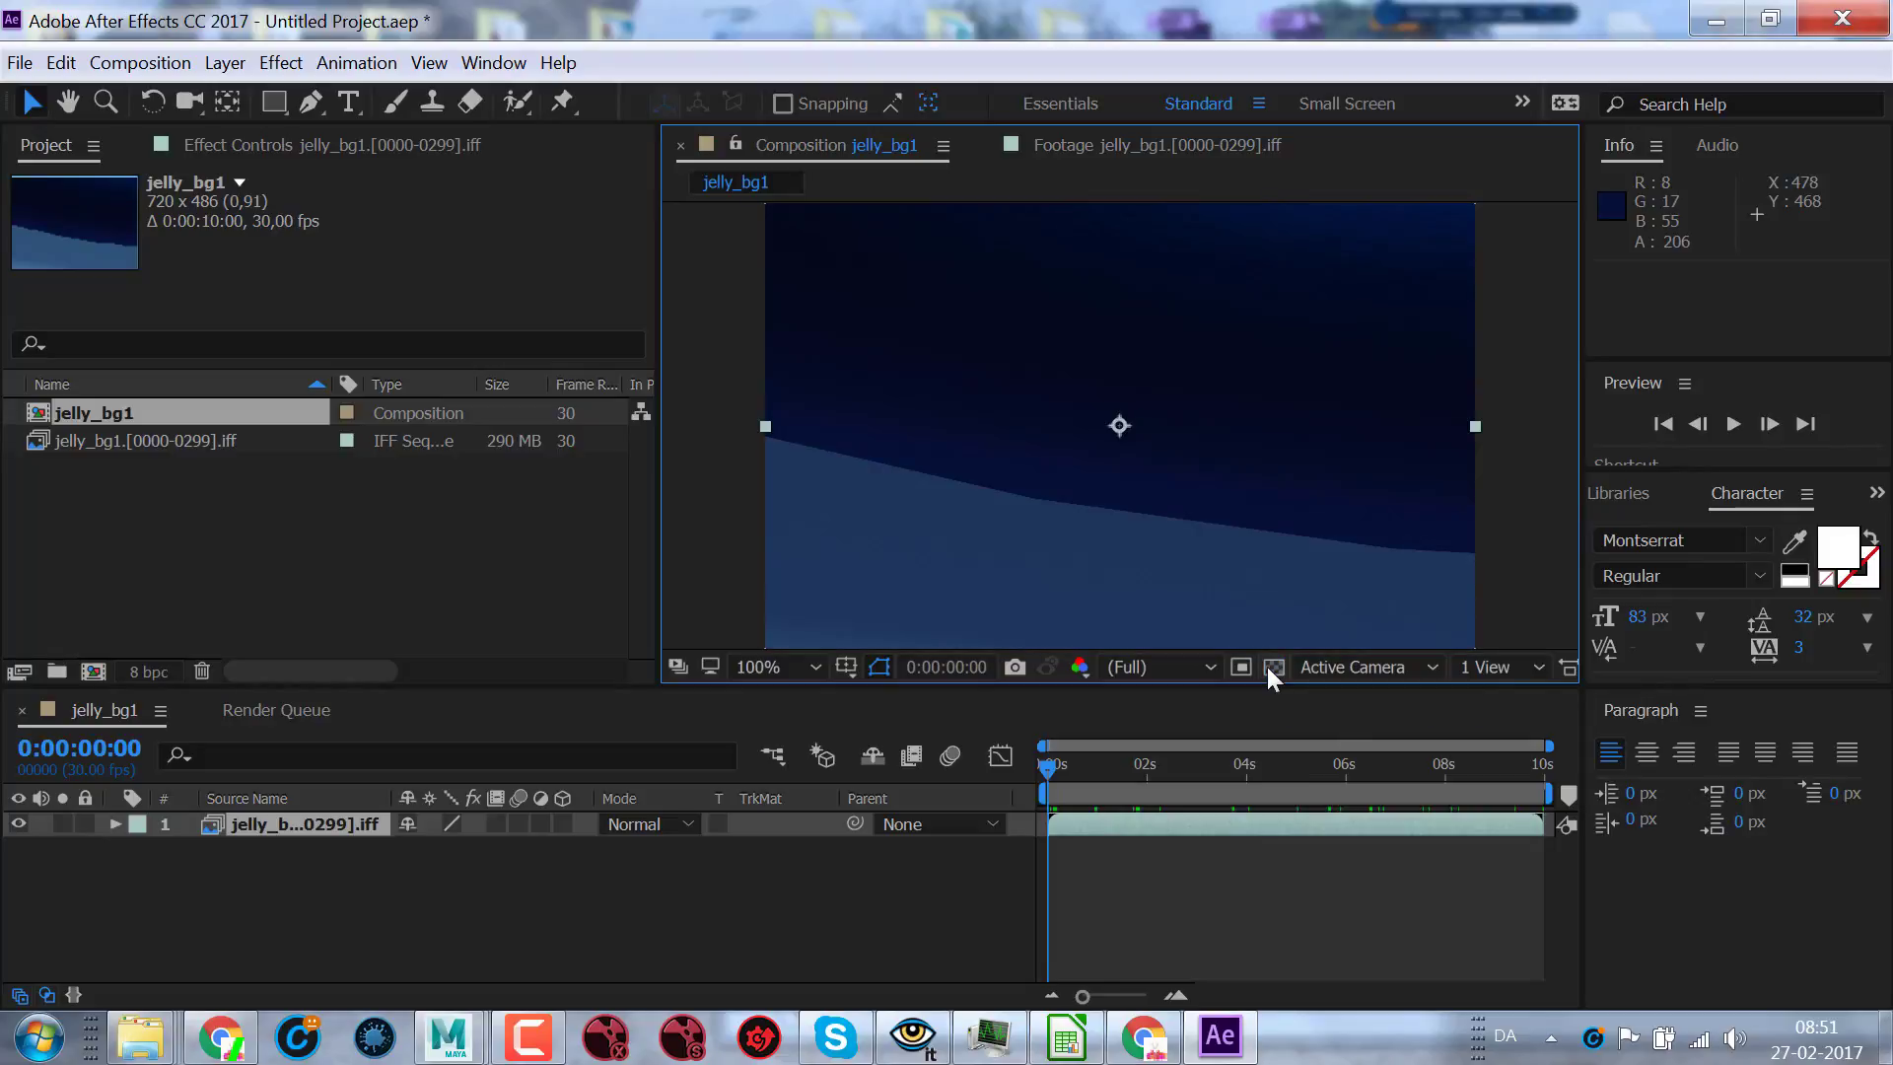
pyautogui.click(1271, 667)
pyautogui.click(1269, 667)
pyautogui.click(1269, 668)
pyautogui.click(1269, 667)
pyautogui.click(1269, 668)
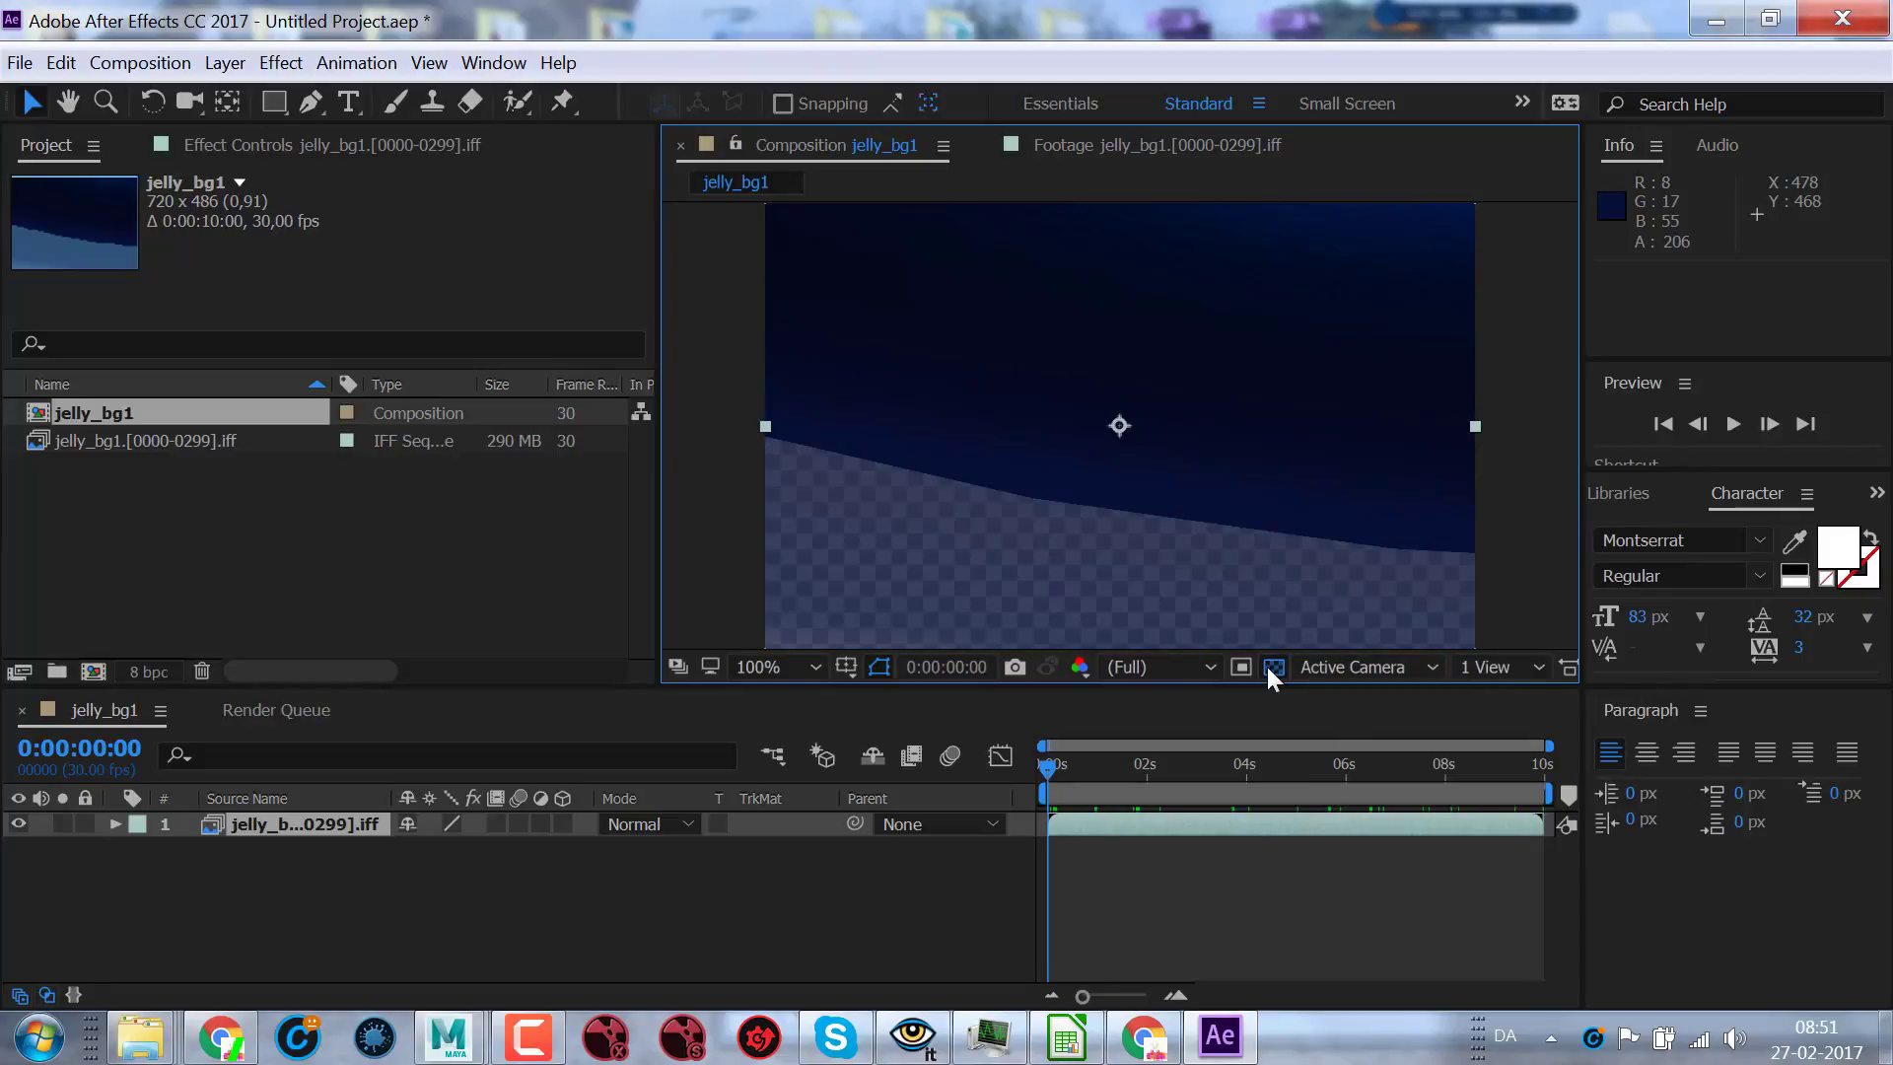
pyautogui.click(1271, 668)
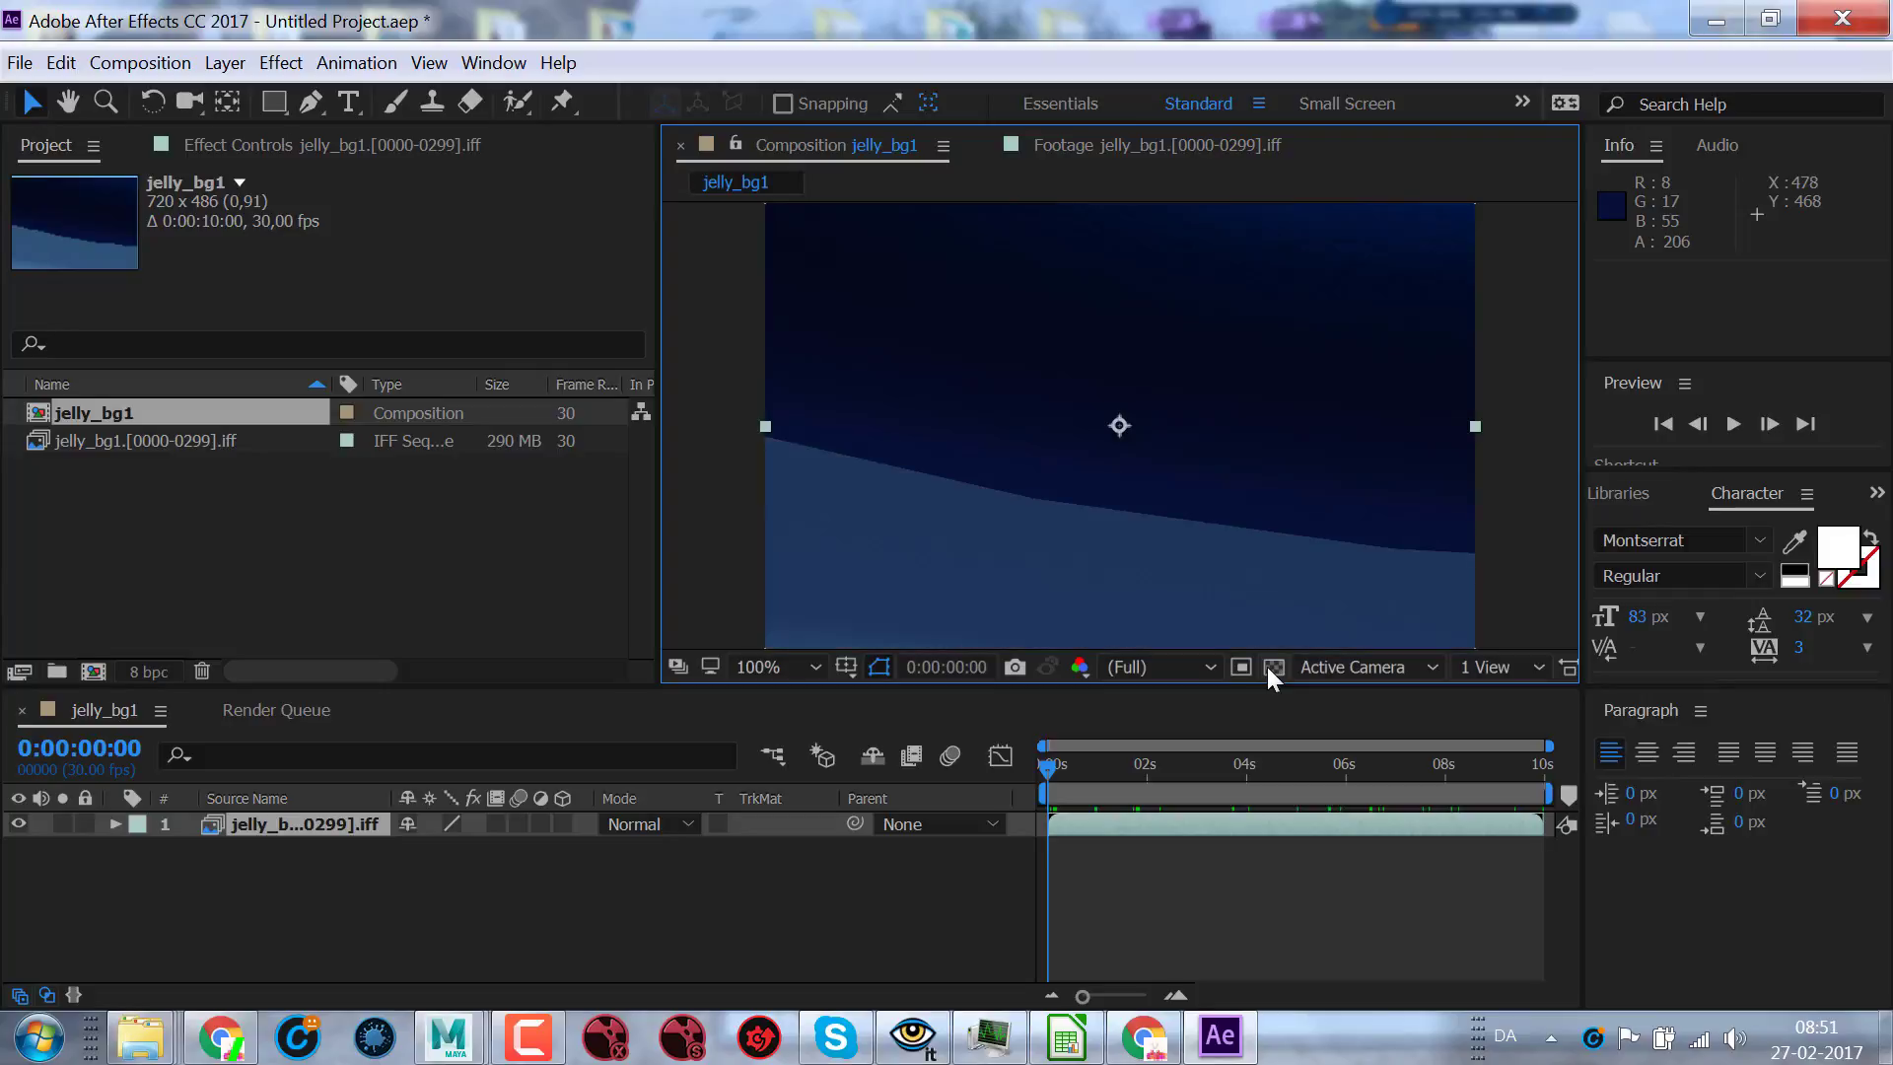
pyautogui.click(261, 826)
# - In the jelly_bg1 Composition Settings, change the background colour to black
pyautogui.click(62, 416)
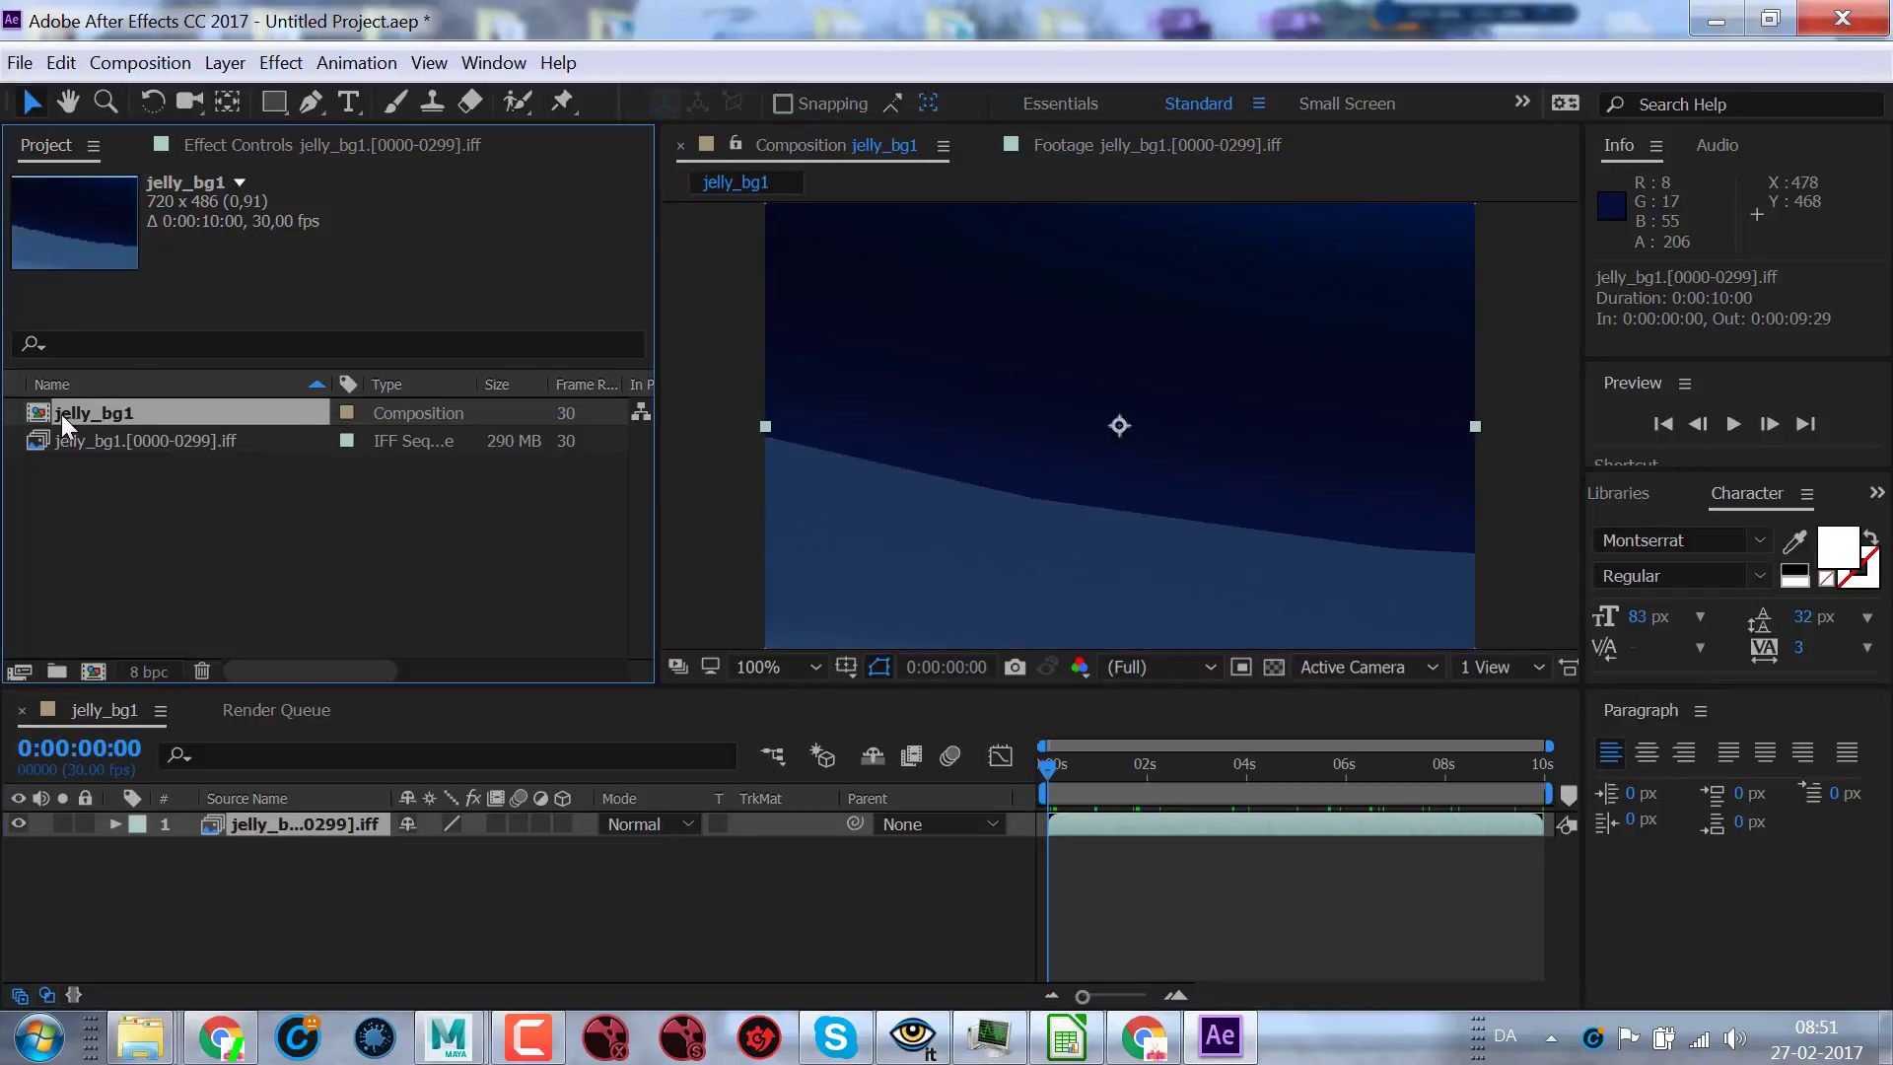
pyautogui.click(178, 67)
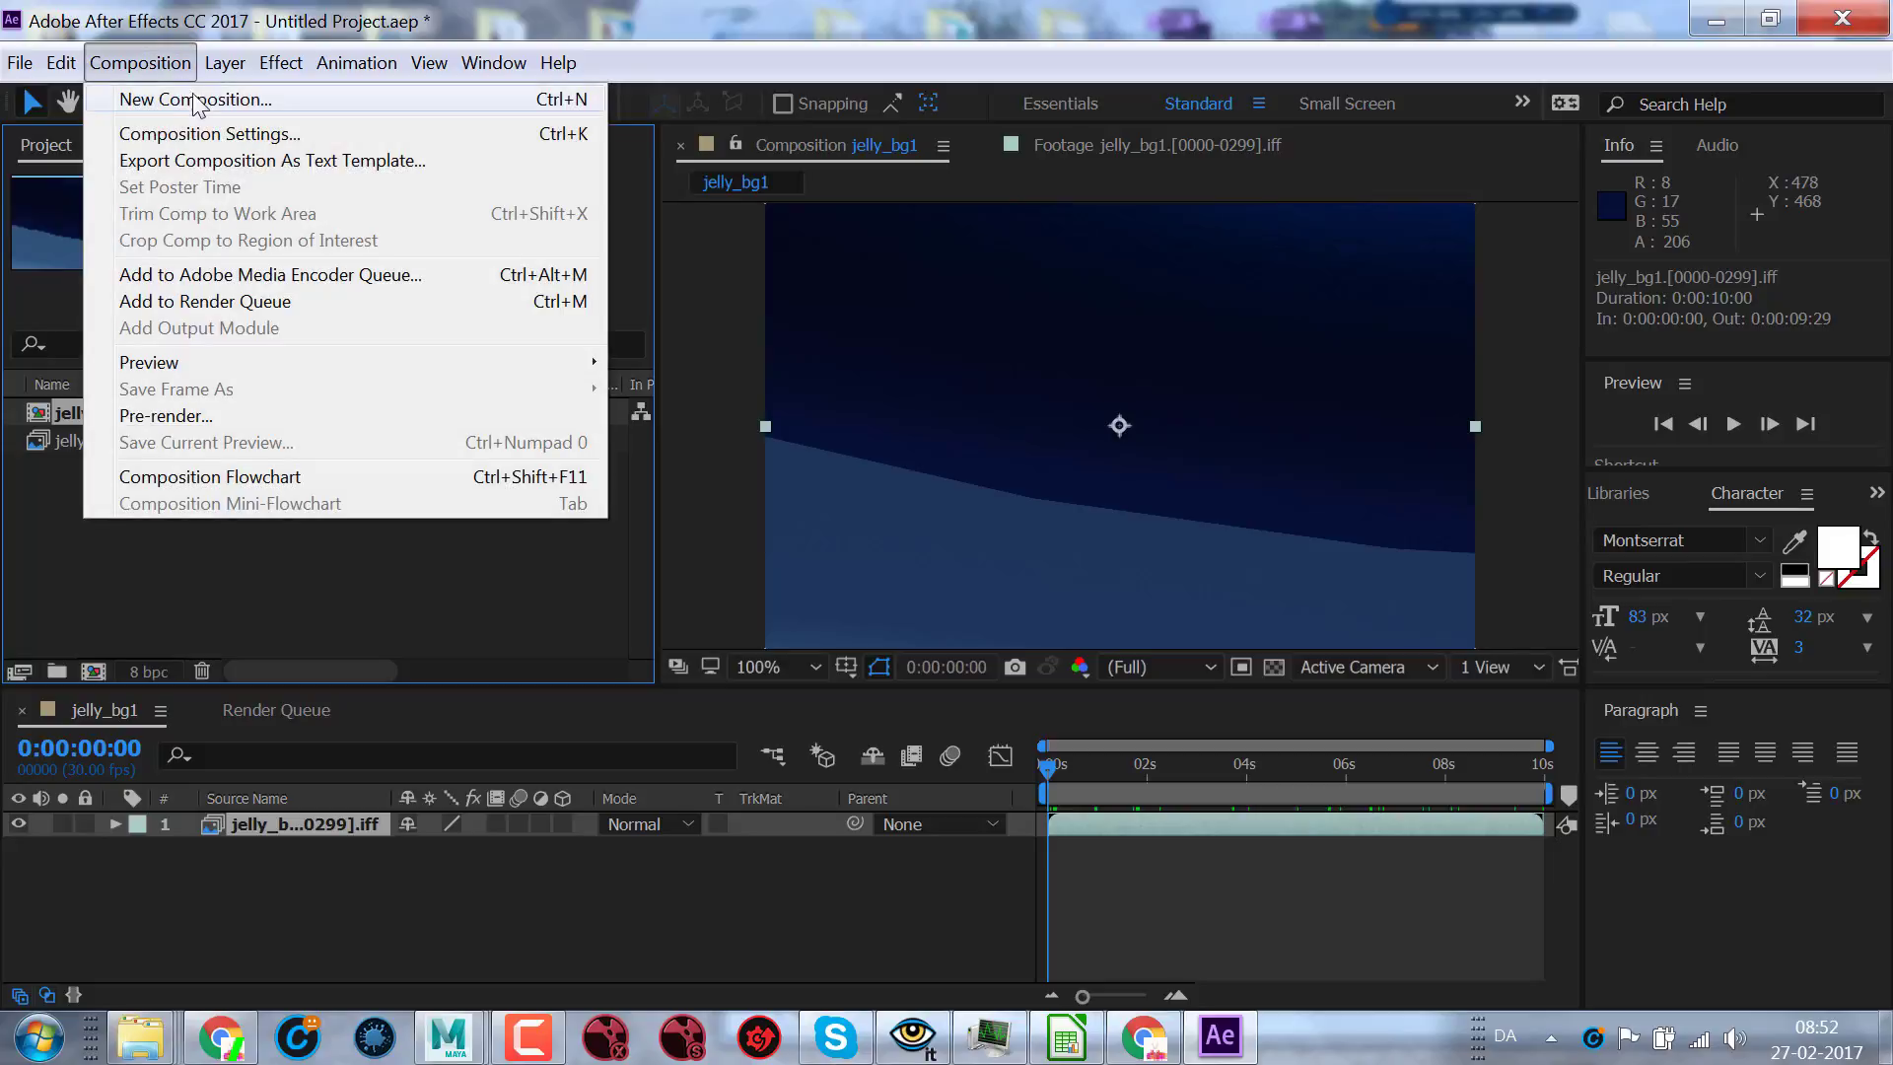
pyautogui.click(198, 136)
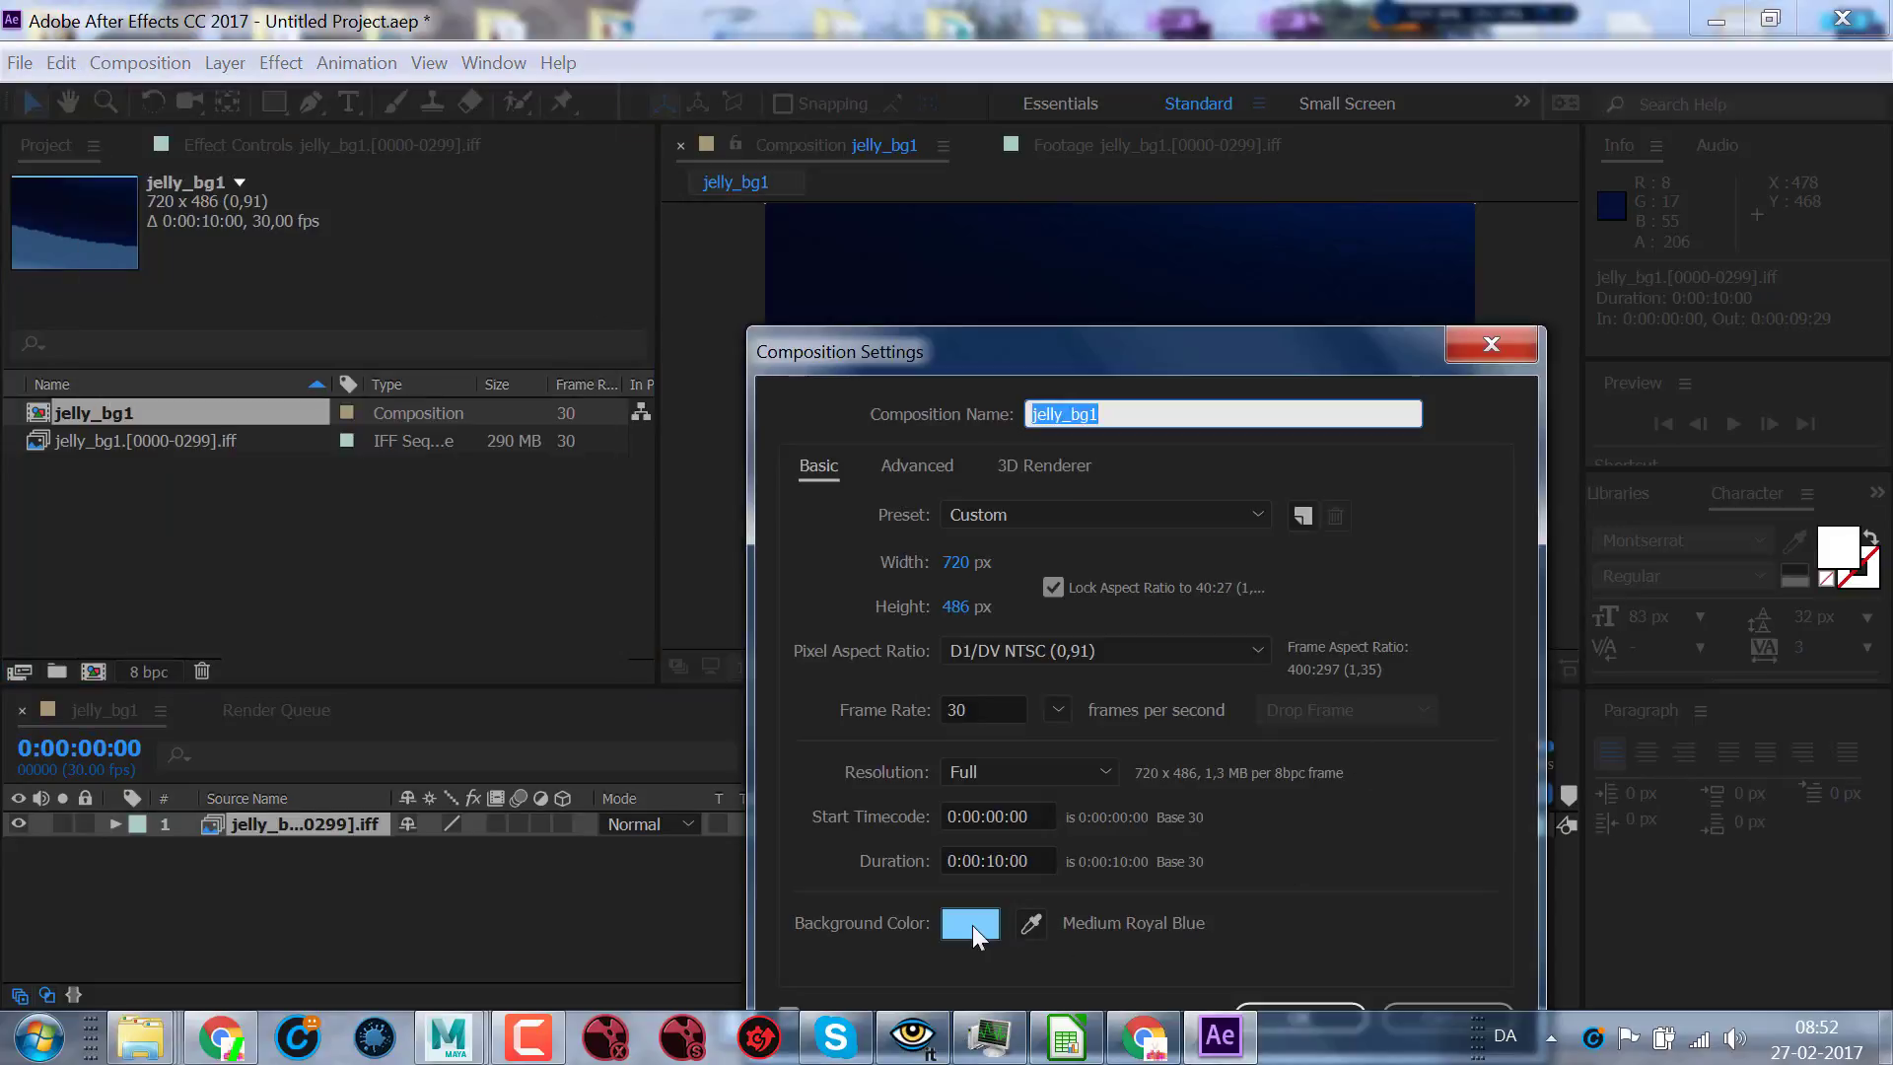
pyautogui.click(975, 924)
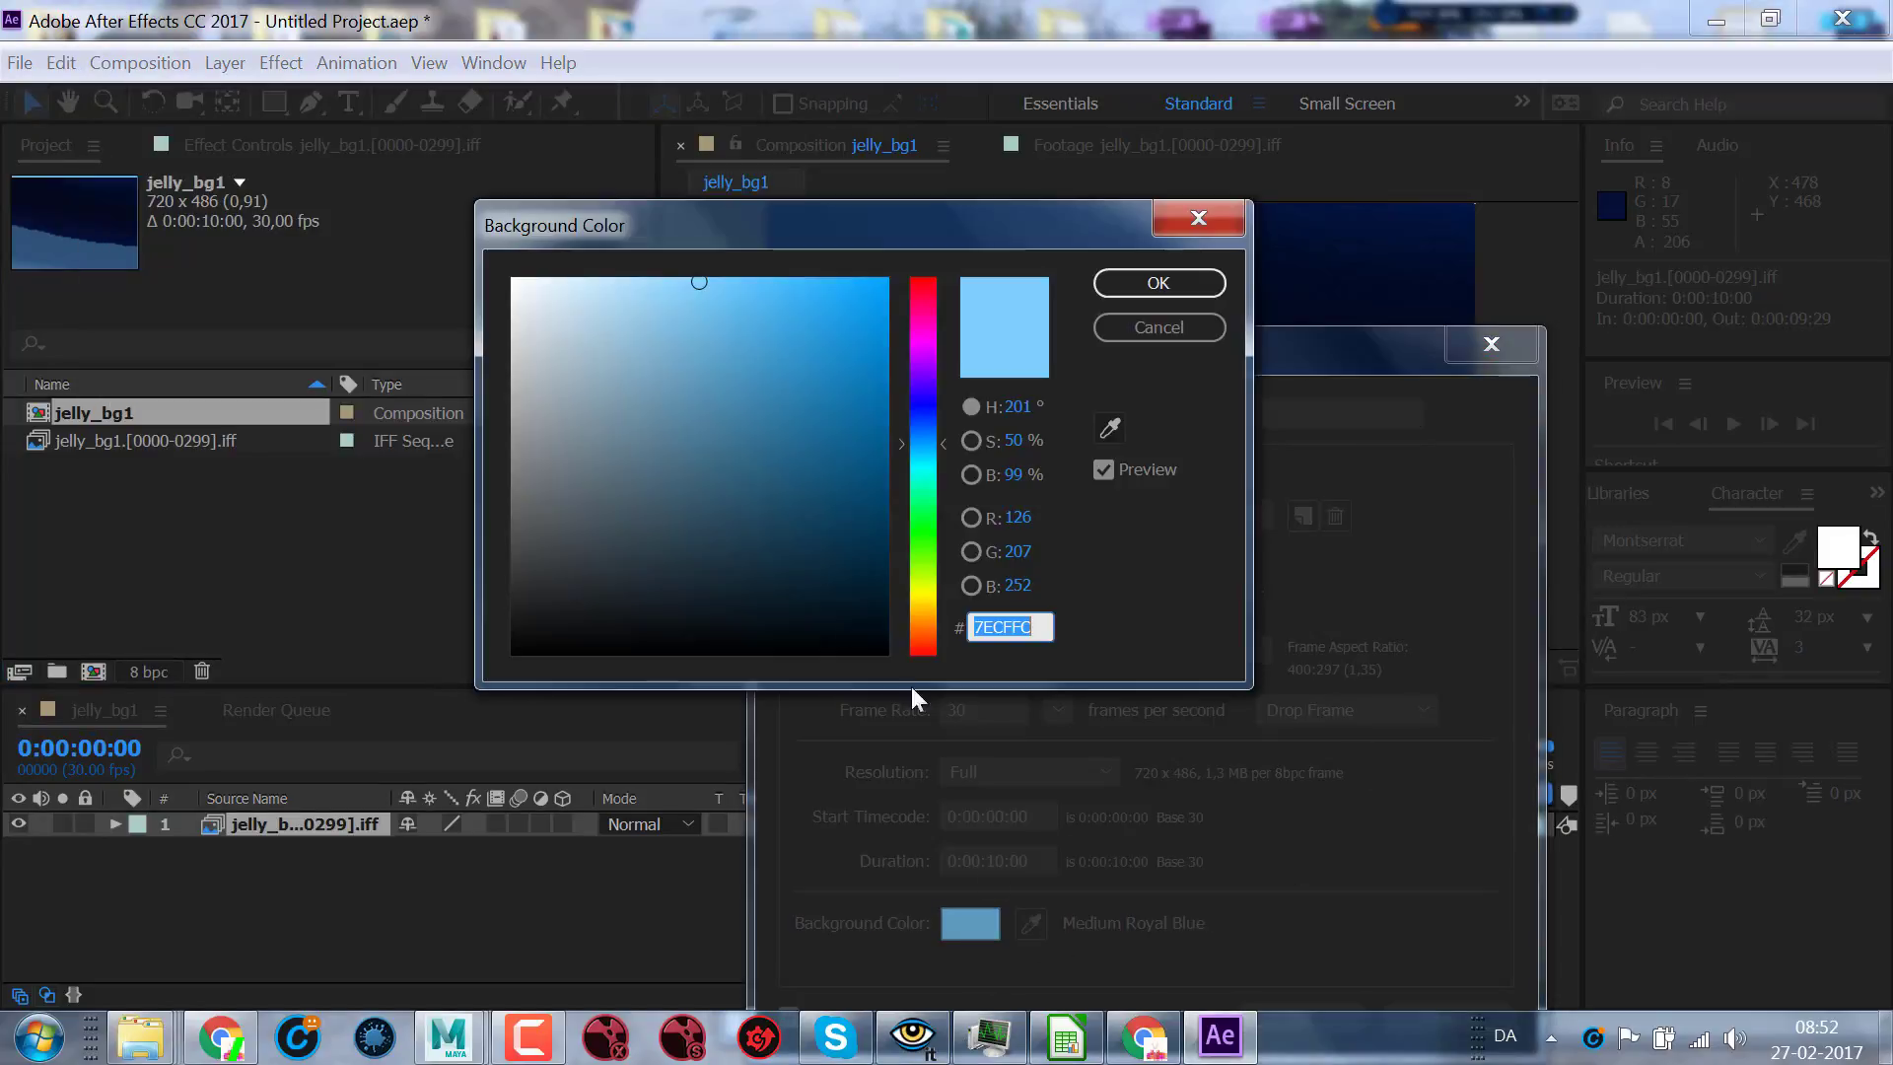
pyautogui.click(512, 651)
pyautogui.click(1198, 282)
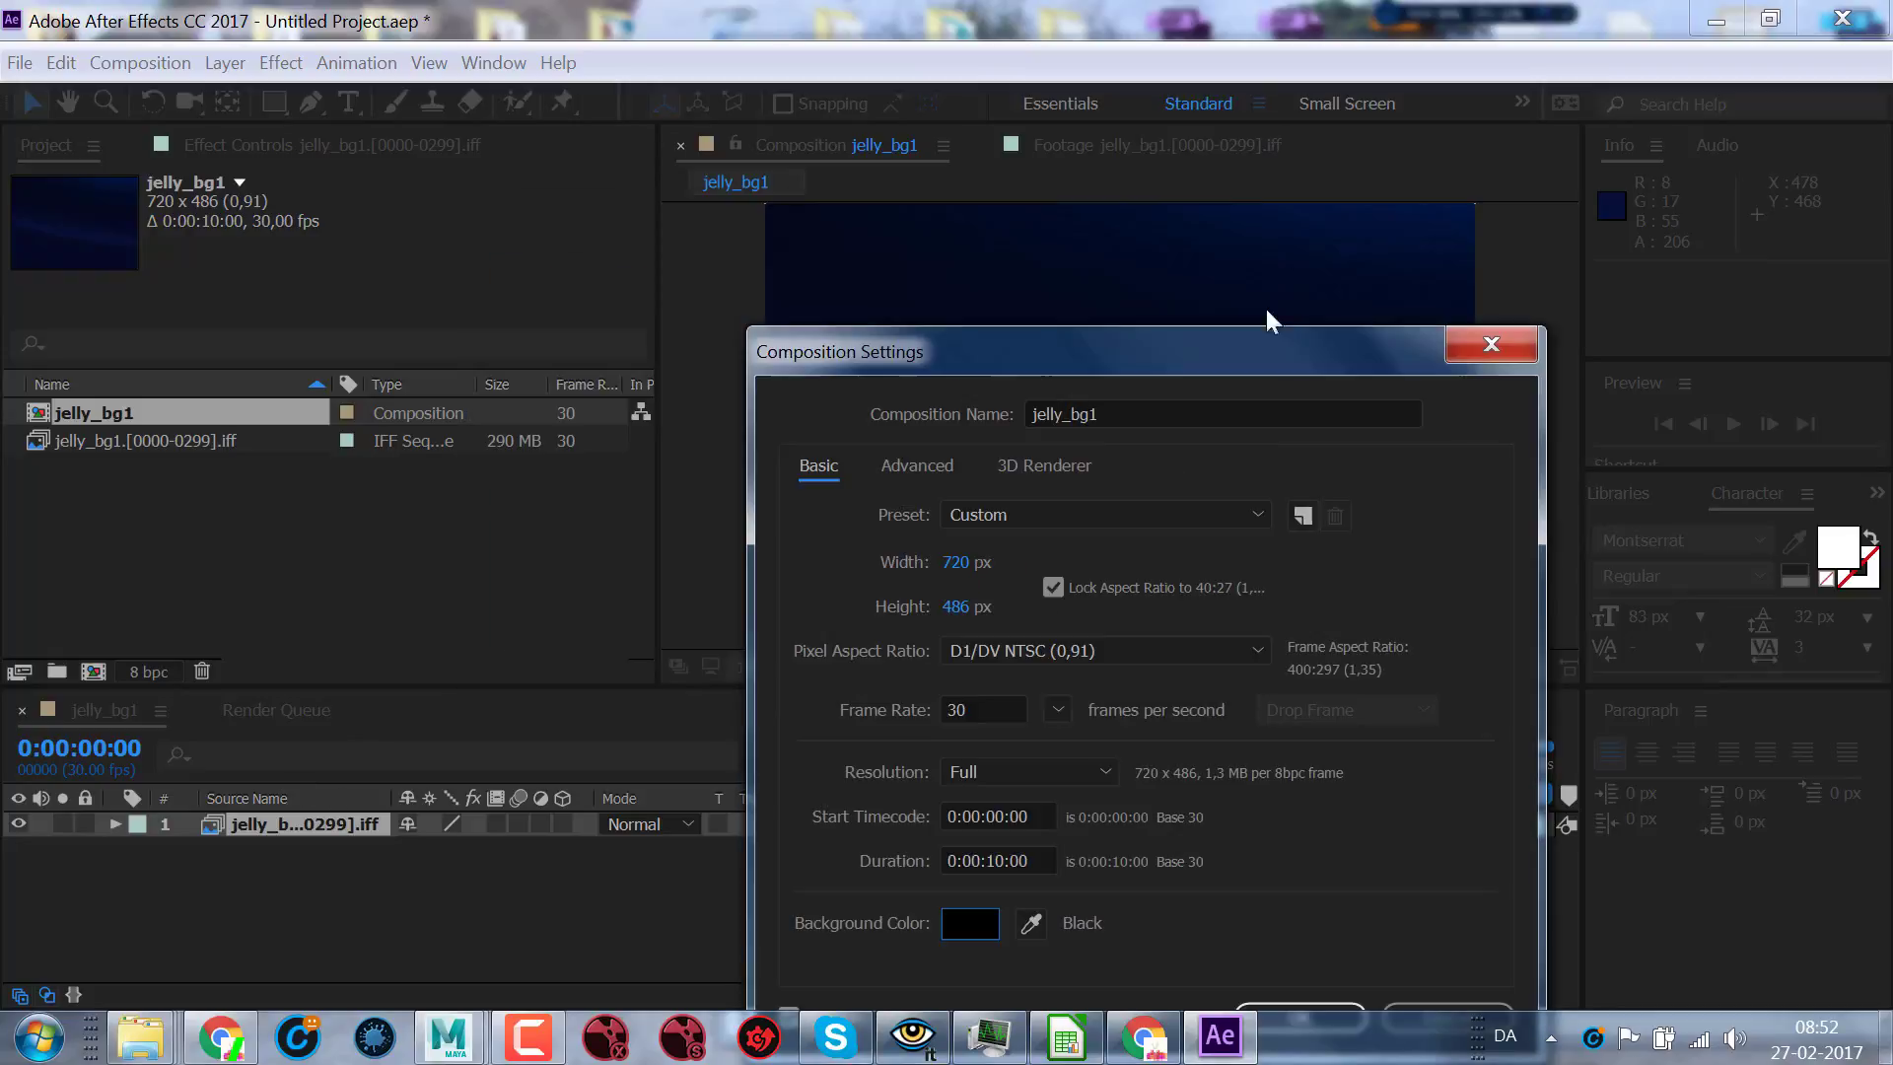
pyautogui.moveTo(1220, 363); pyautogui.dragTo(1173, 135)
pyautogui.click(1234, 789)
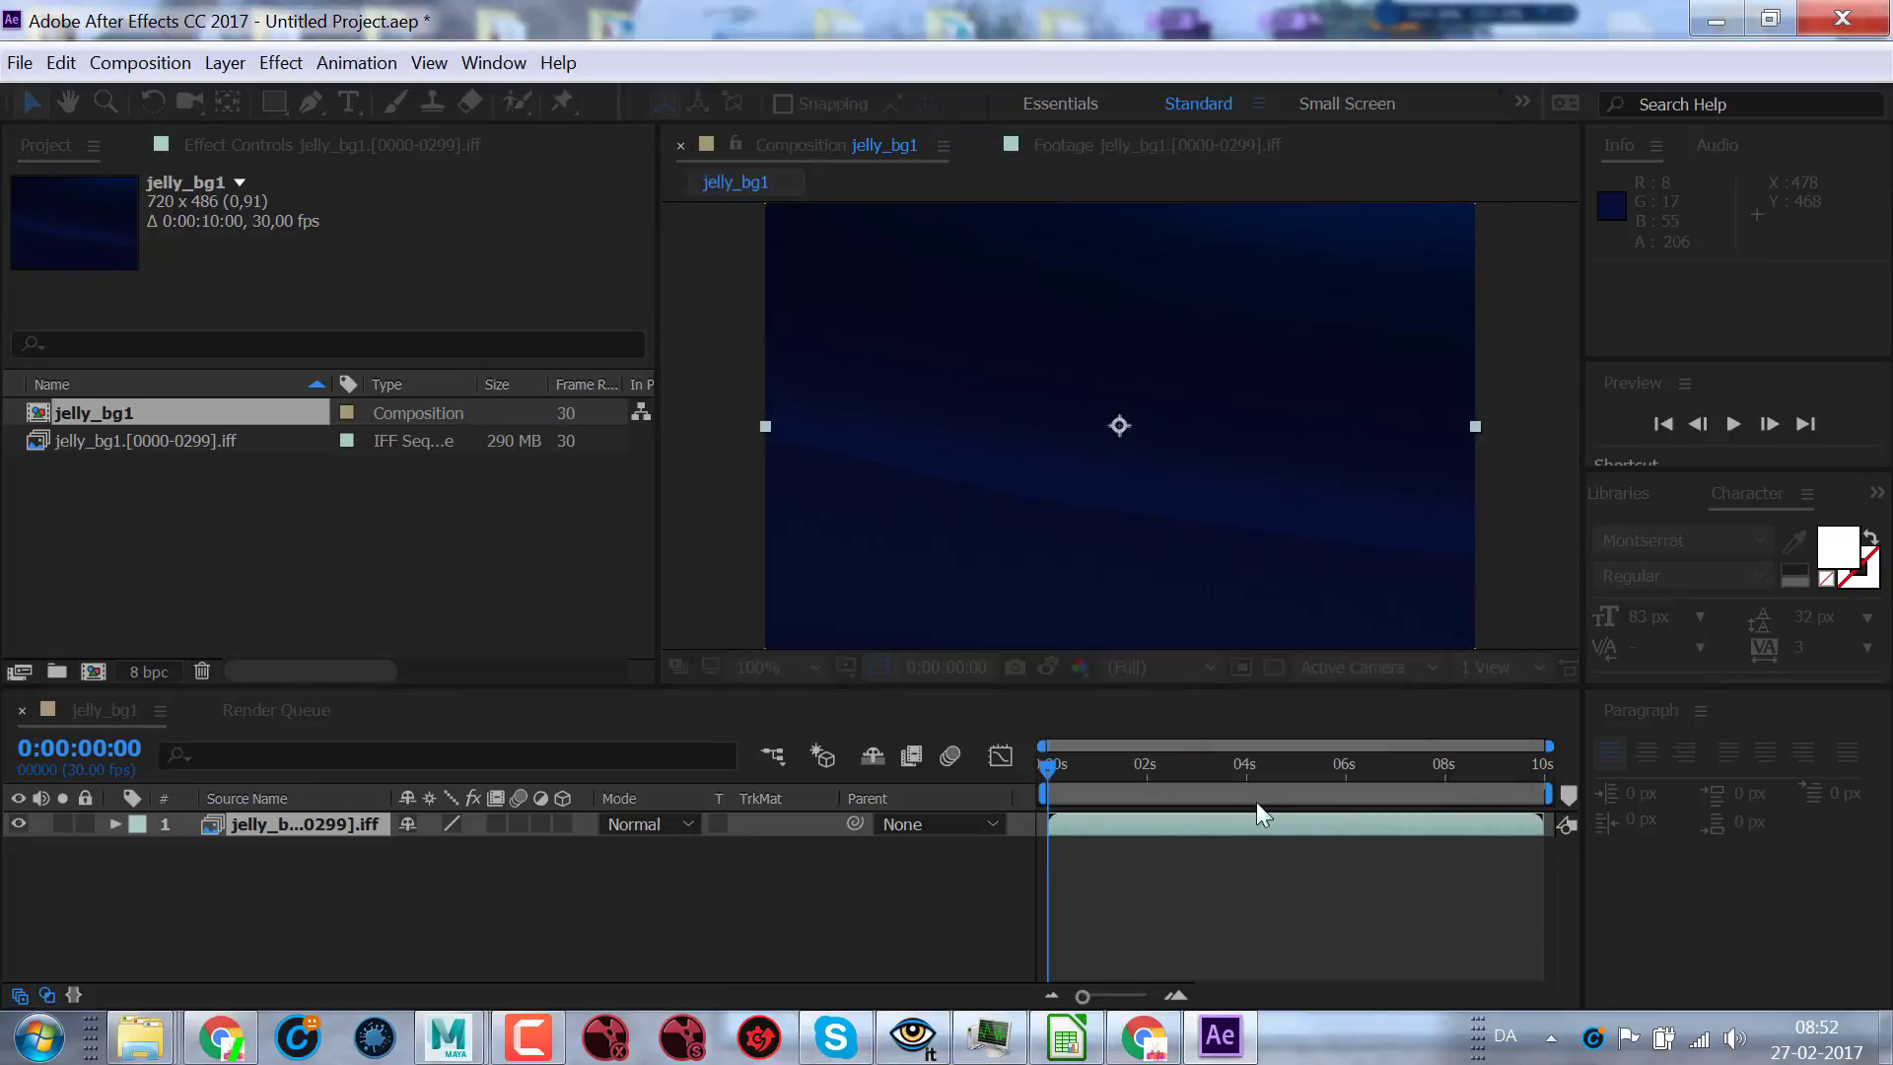
pyautogui.moveTo(1056, 767)
pyautogui.mouseDown()
pyautogui.moveTo(1269, 744)
pyautogui.moveTo(1276, 811)
pyautogui.mouseUp()
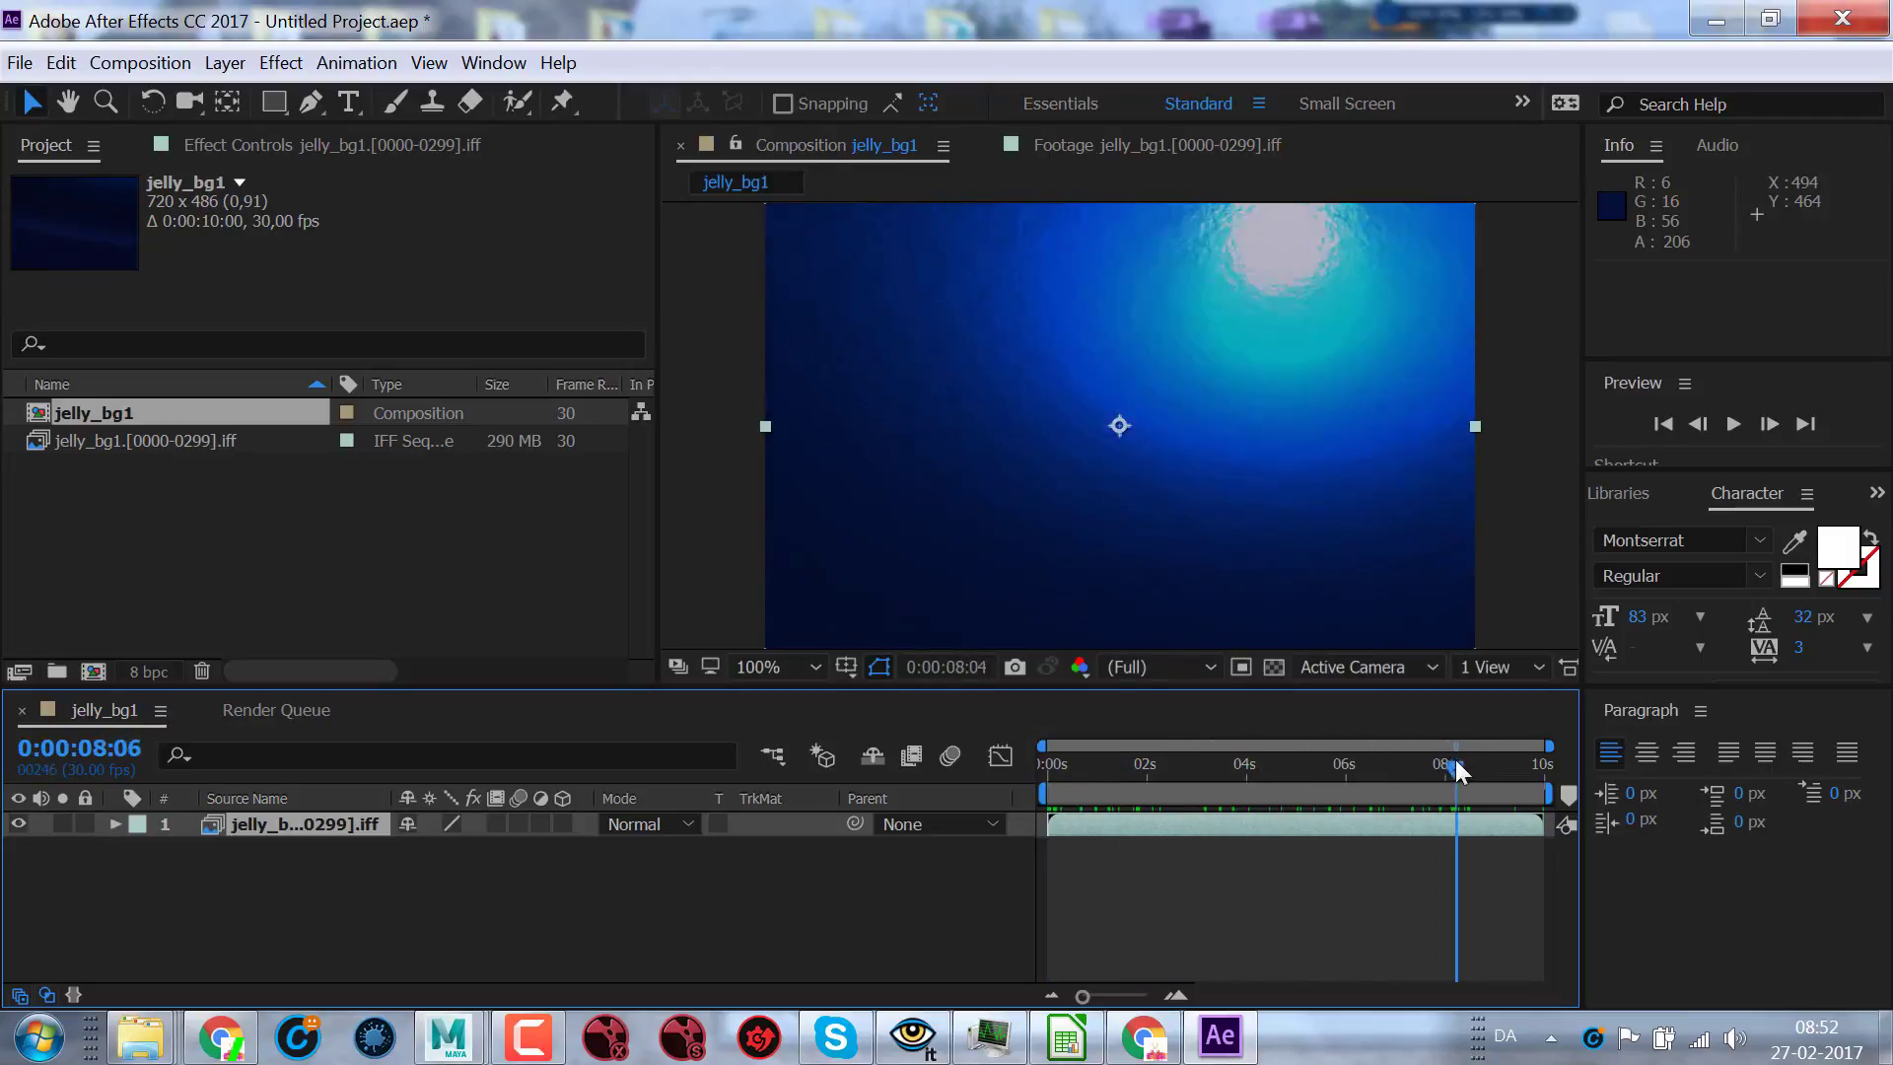
pyautogui.click(1336, 767)
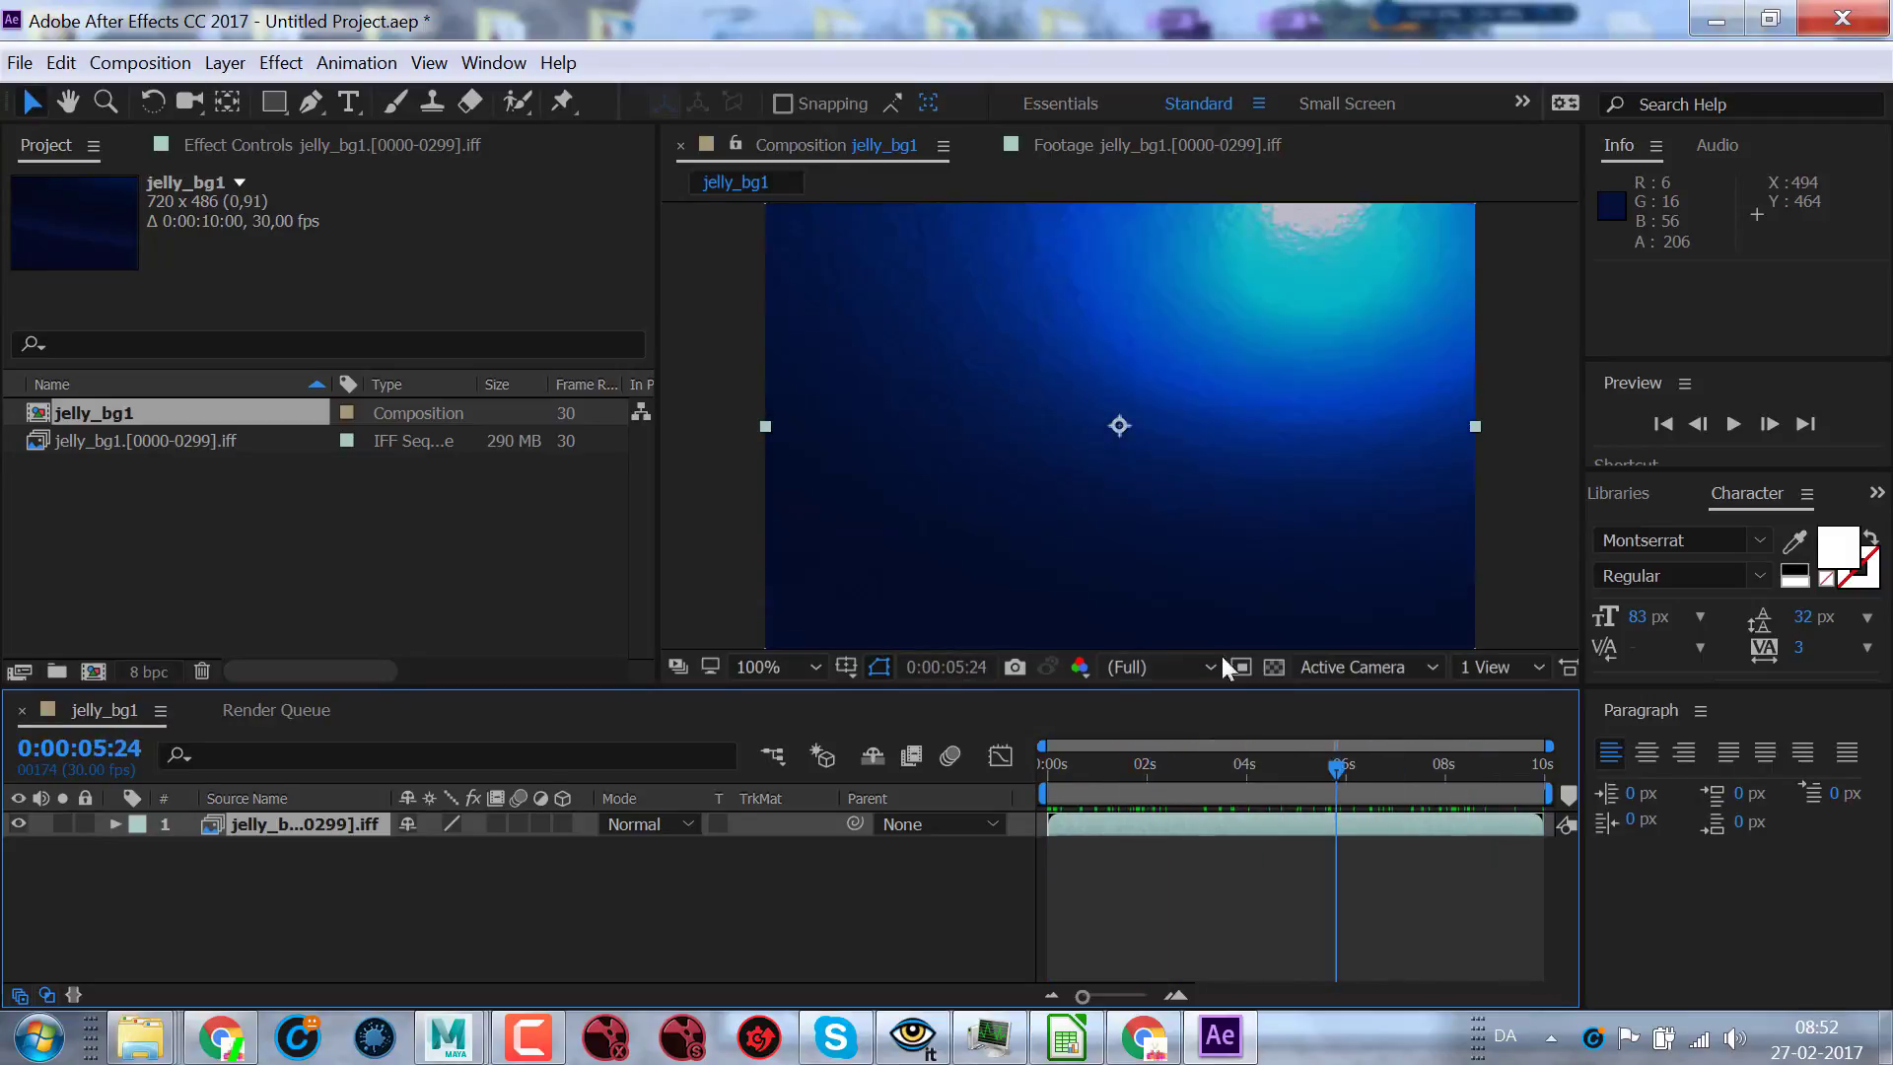
pyautogui.click(1079, 145)
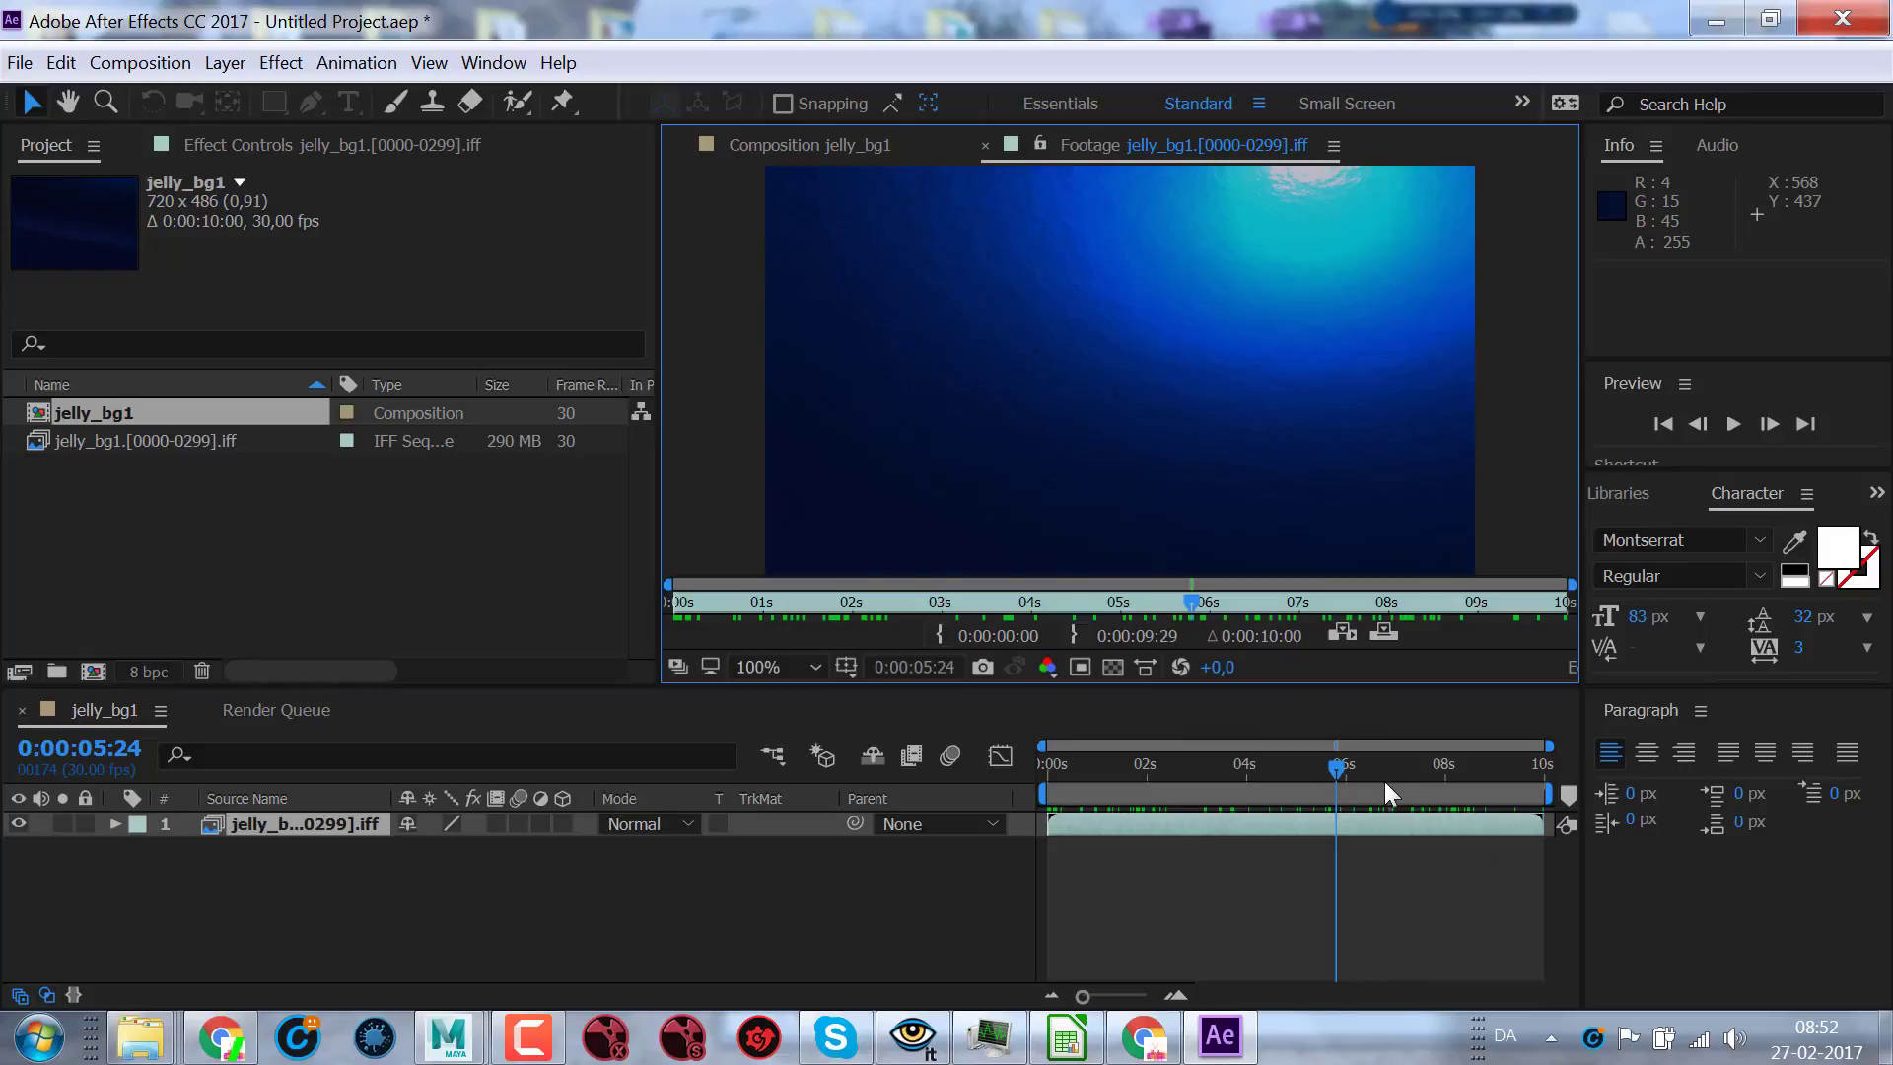
pyautogui.moveTo(1345, 772)
pyautogui.mouseDown()
pyautogui.moveTo(1182, 767)
pyautogui.moveTo(1408, 767)
pyautogui.moveTo(1217, 767)
pyautogui.mouseUp()
pyautogui.click(1091, 146)
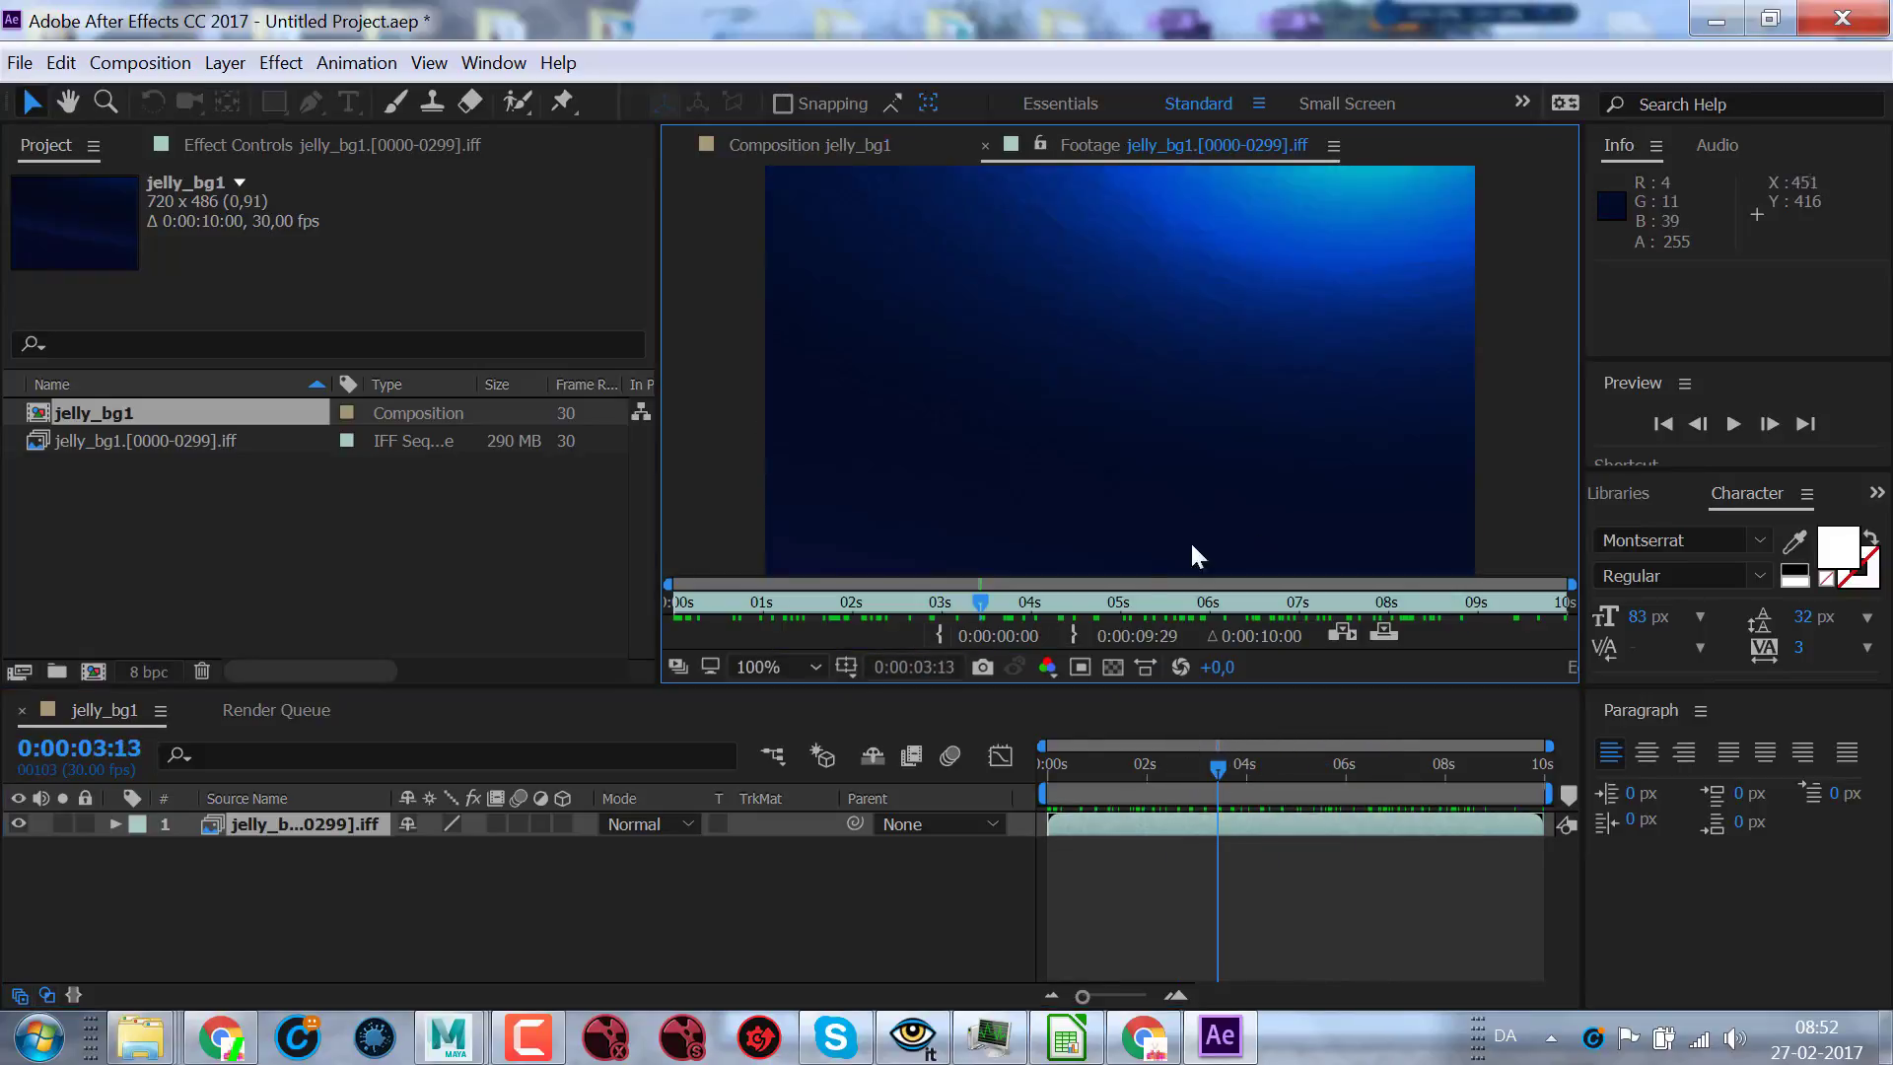
pyautogui.moveTo(984, 598)
pyautogui.mouseDown()
pyautogui.moveTo(1375, 593)
pyautogui.moveTo(1132, 597)
pyautogui.mouseUp()
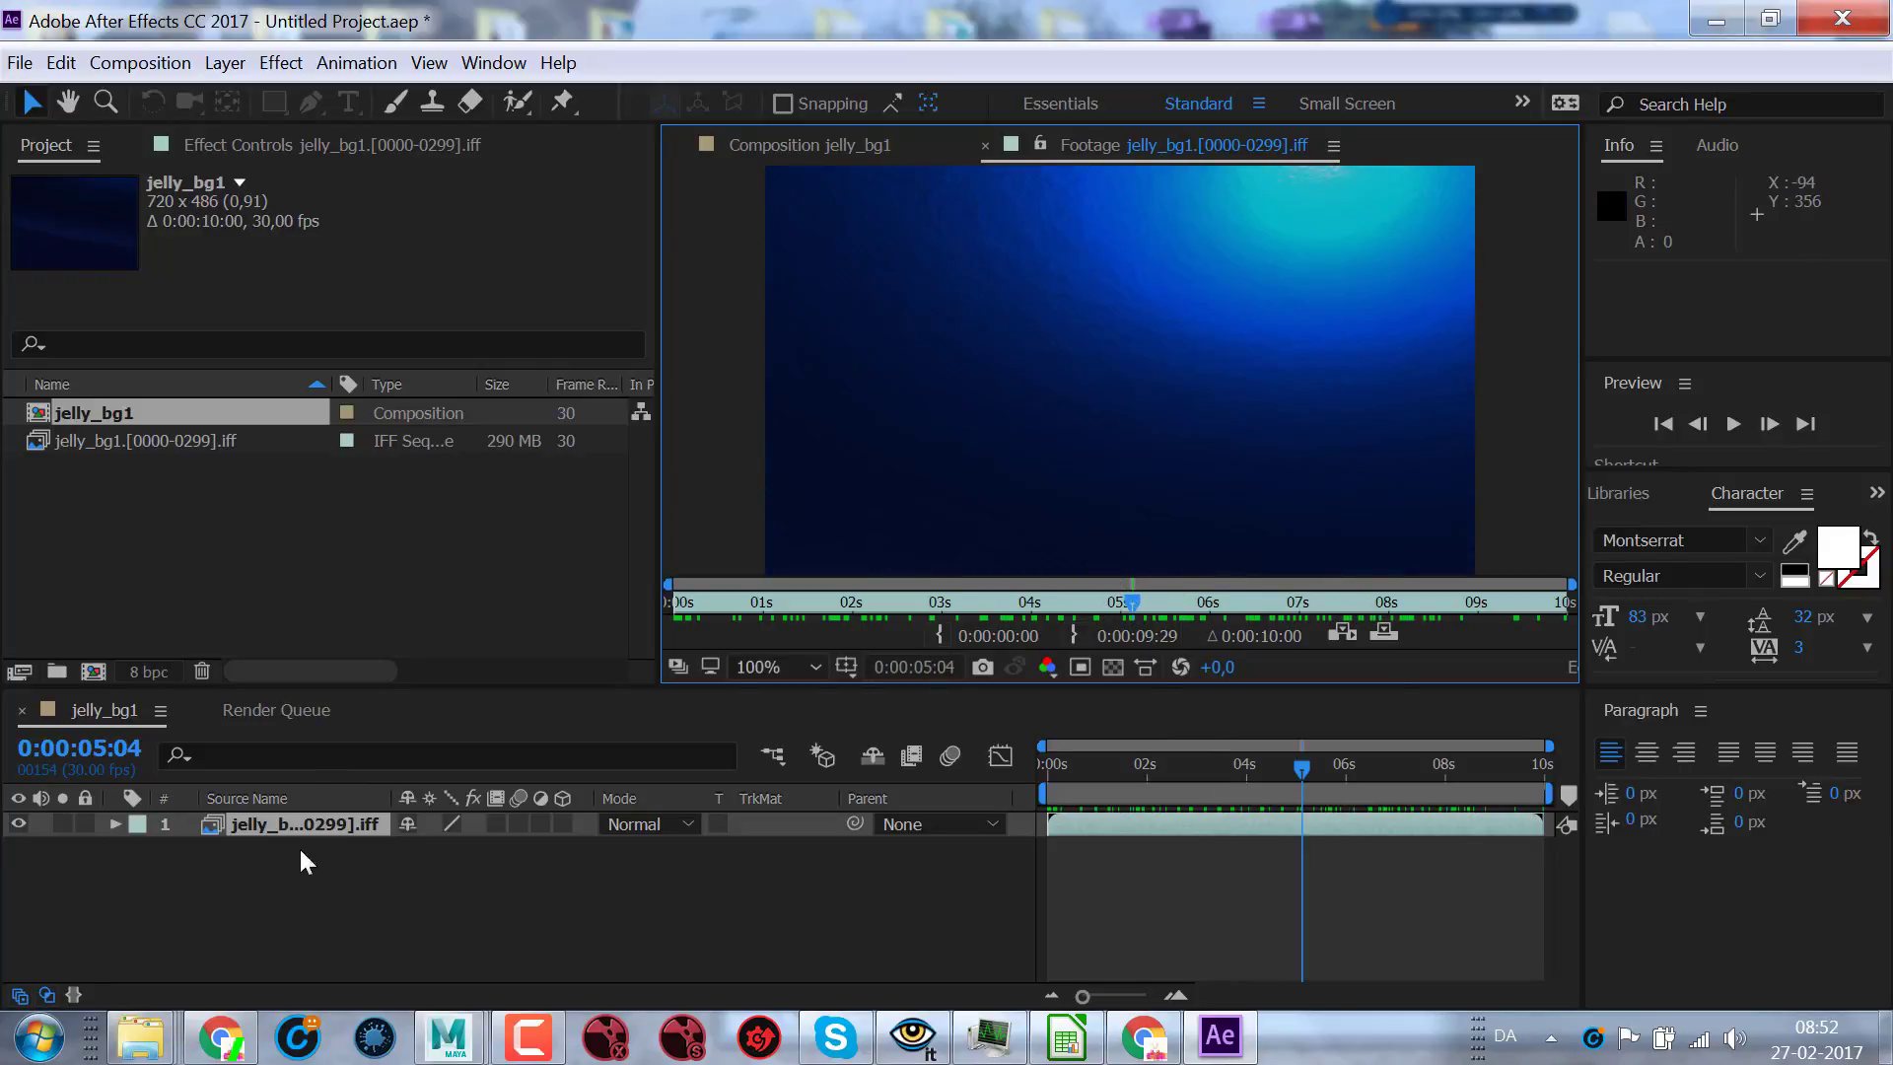
pyautogui.moveTo(1303, 769); pyautogui.dragTo(1092, 770)
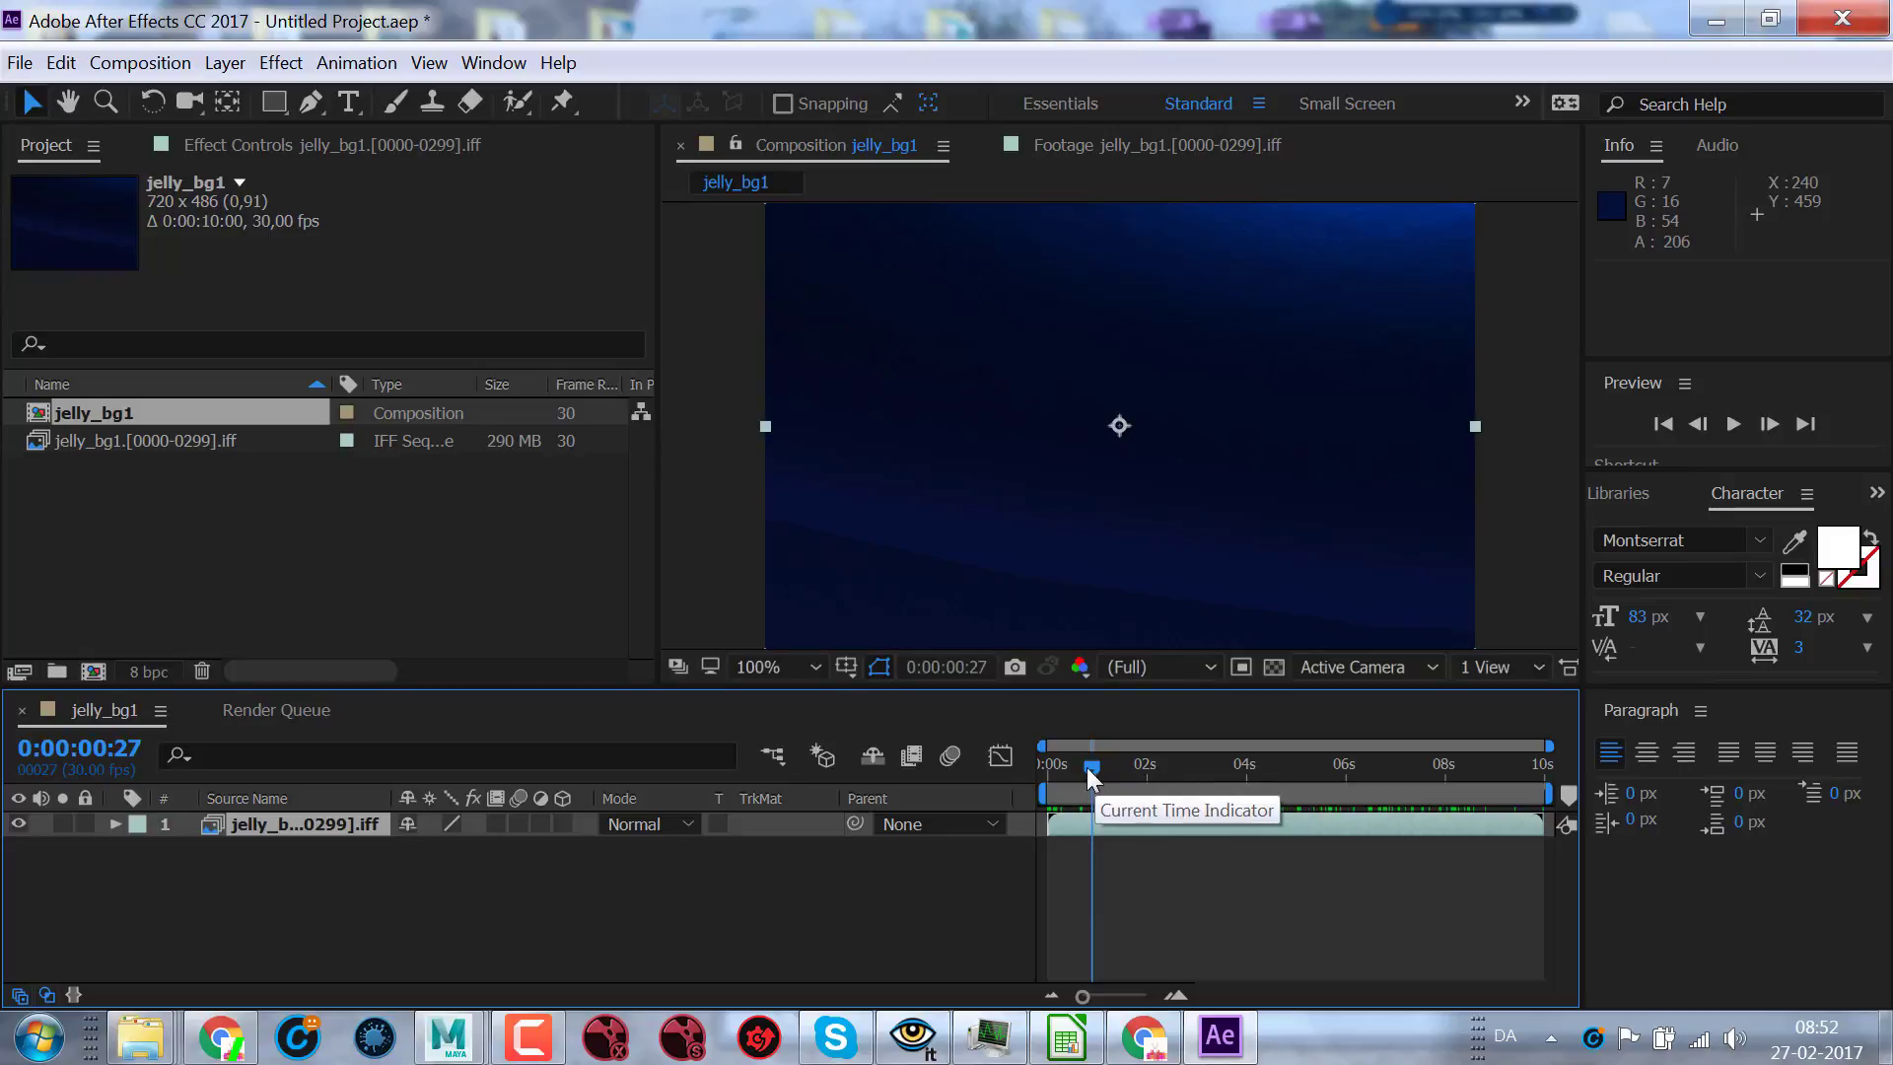
pyautogui.moveTo(1086, 767); pyautogui.dragTo(1050, 772)
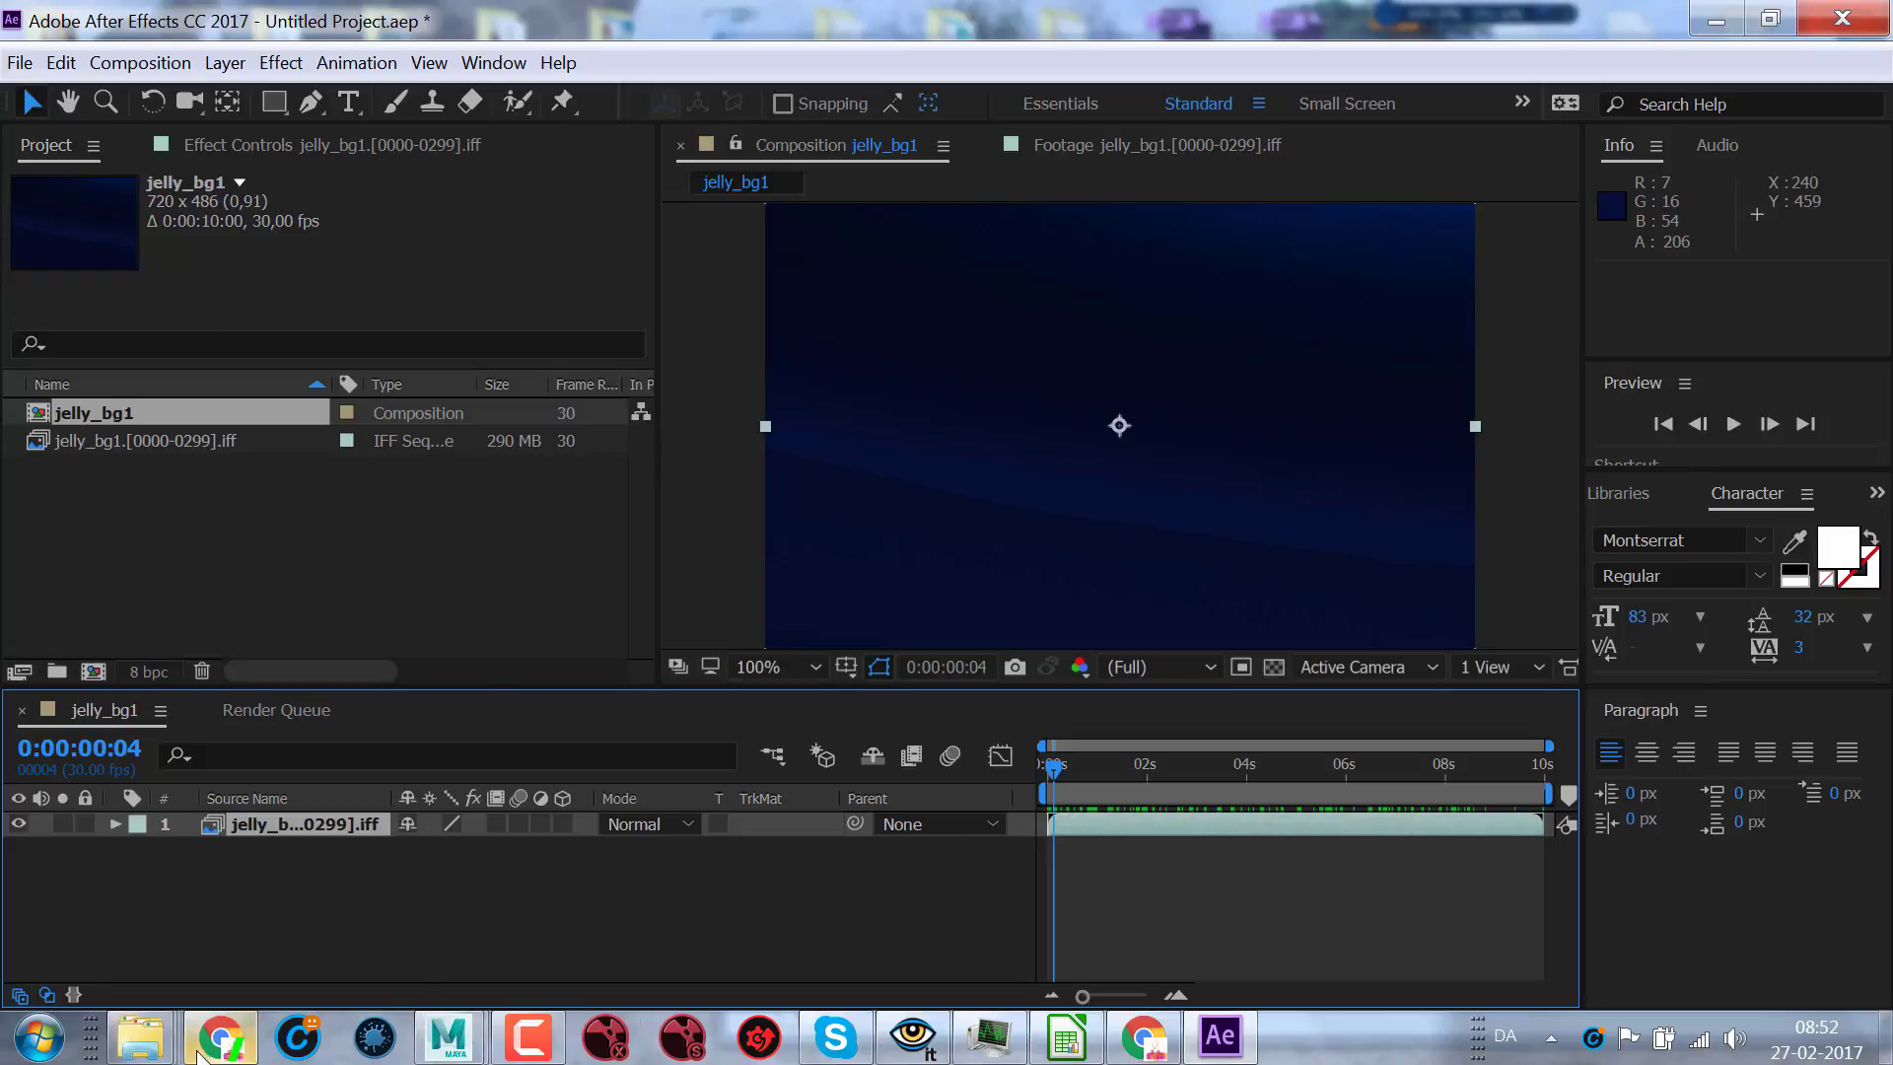
# - Drag the friends folder from Explorer into the Project panel as jelly_friends.[0001-0300].iff
pyautogui.moveTo(141, 1035)
pyautogui.click(1082, 844)
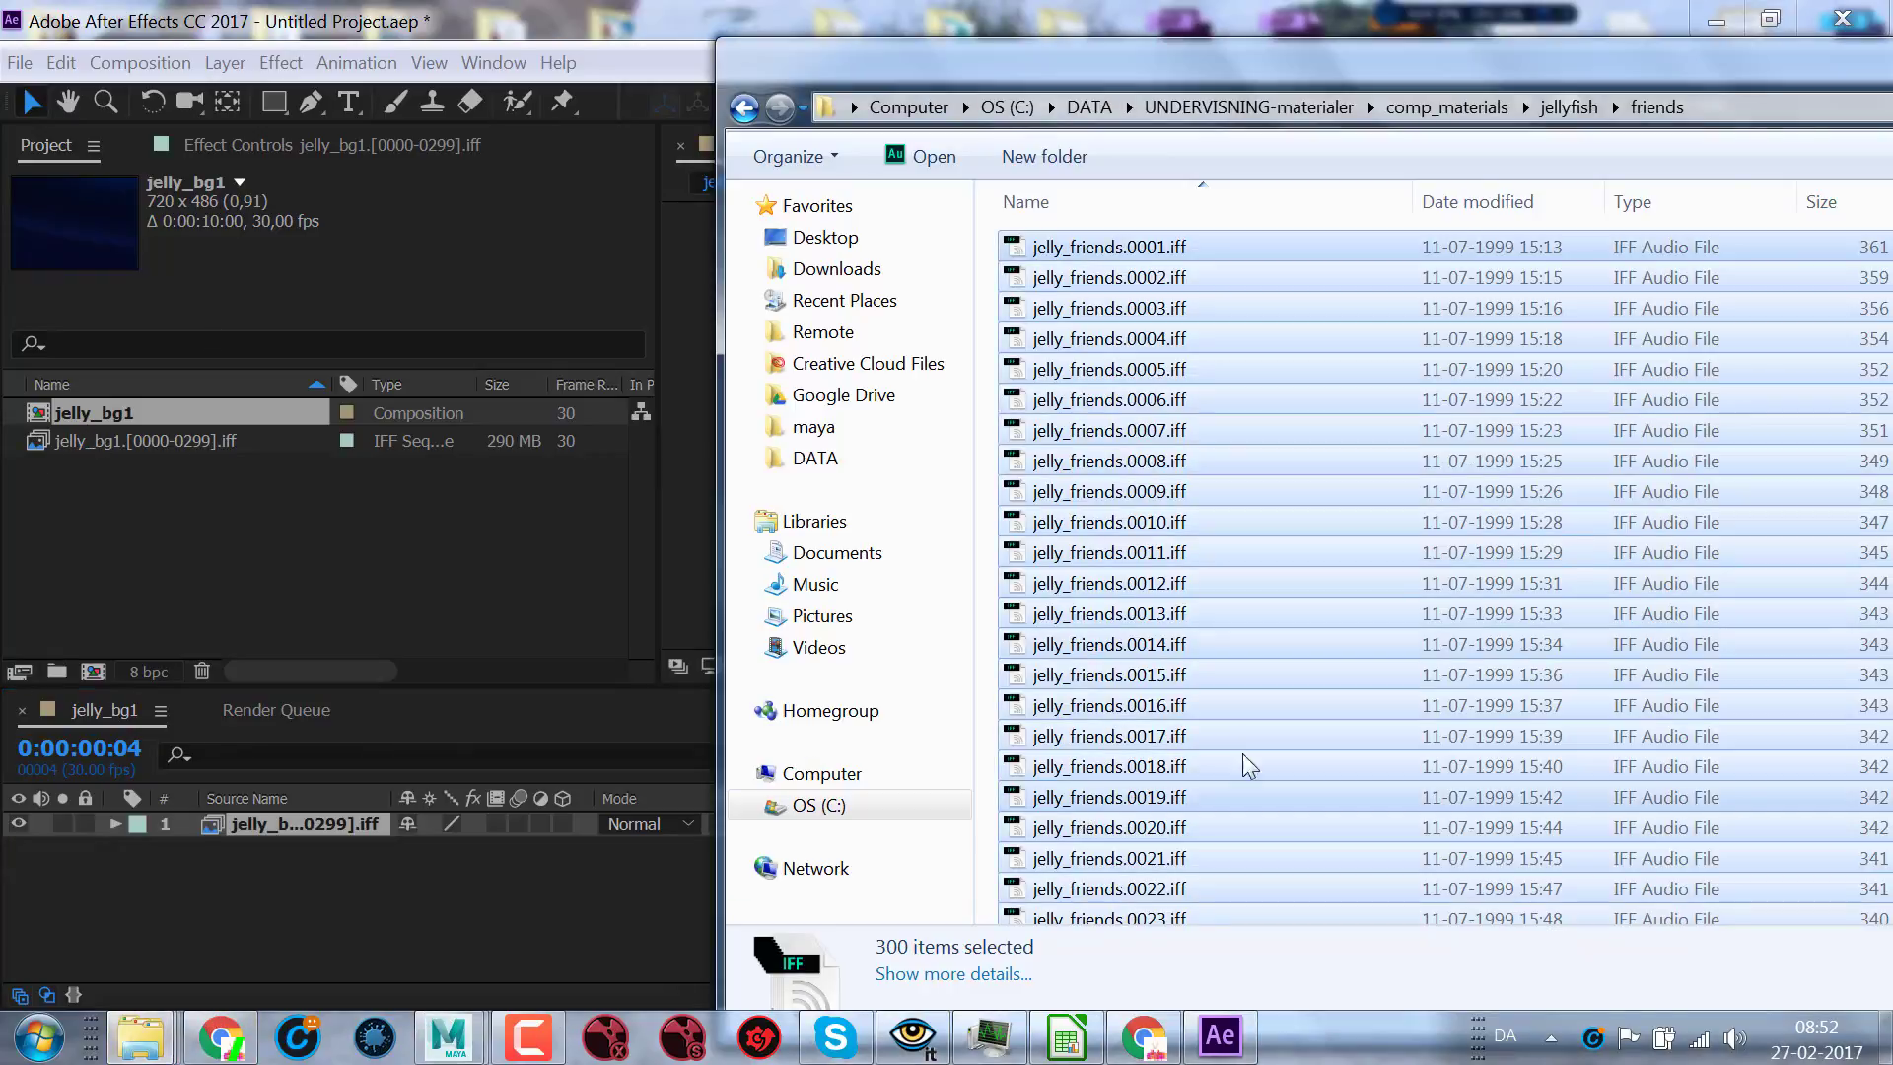
pyautogui.click(1568, 107)
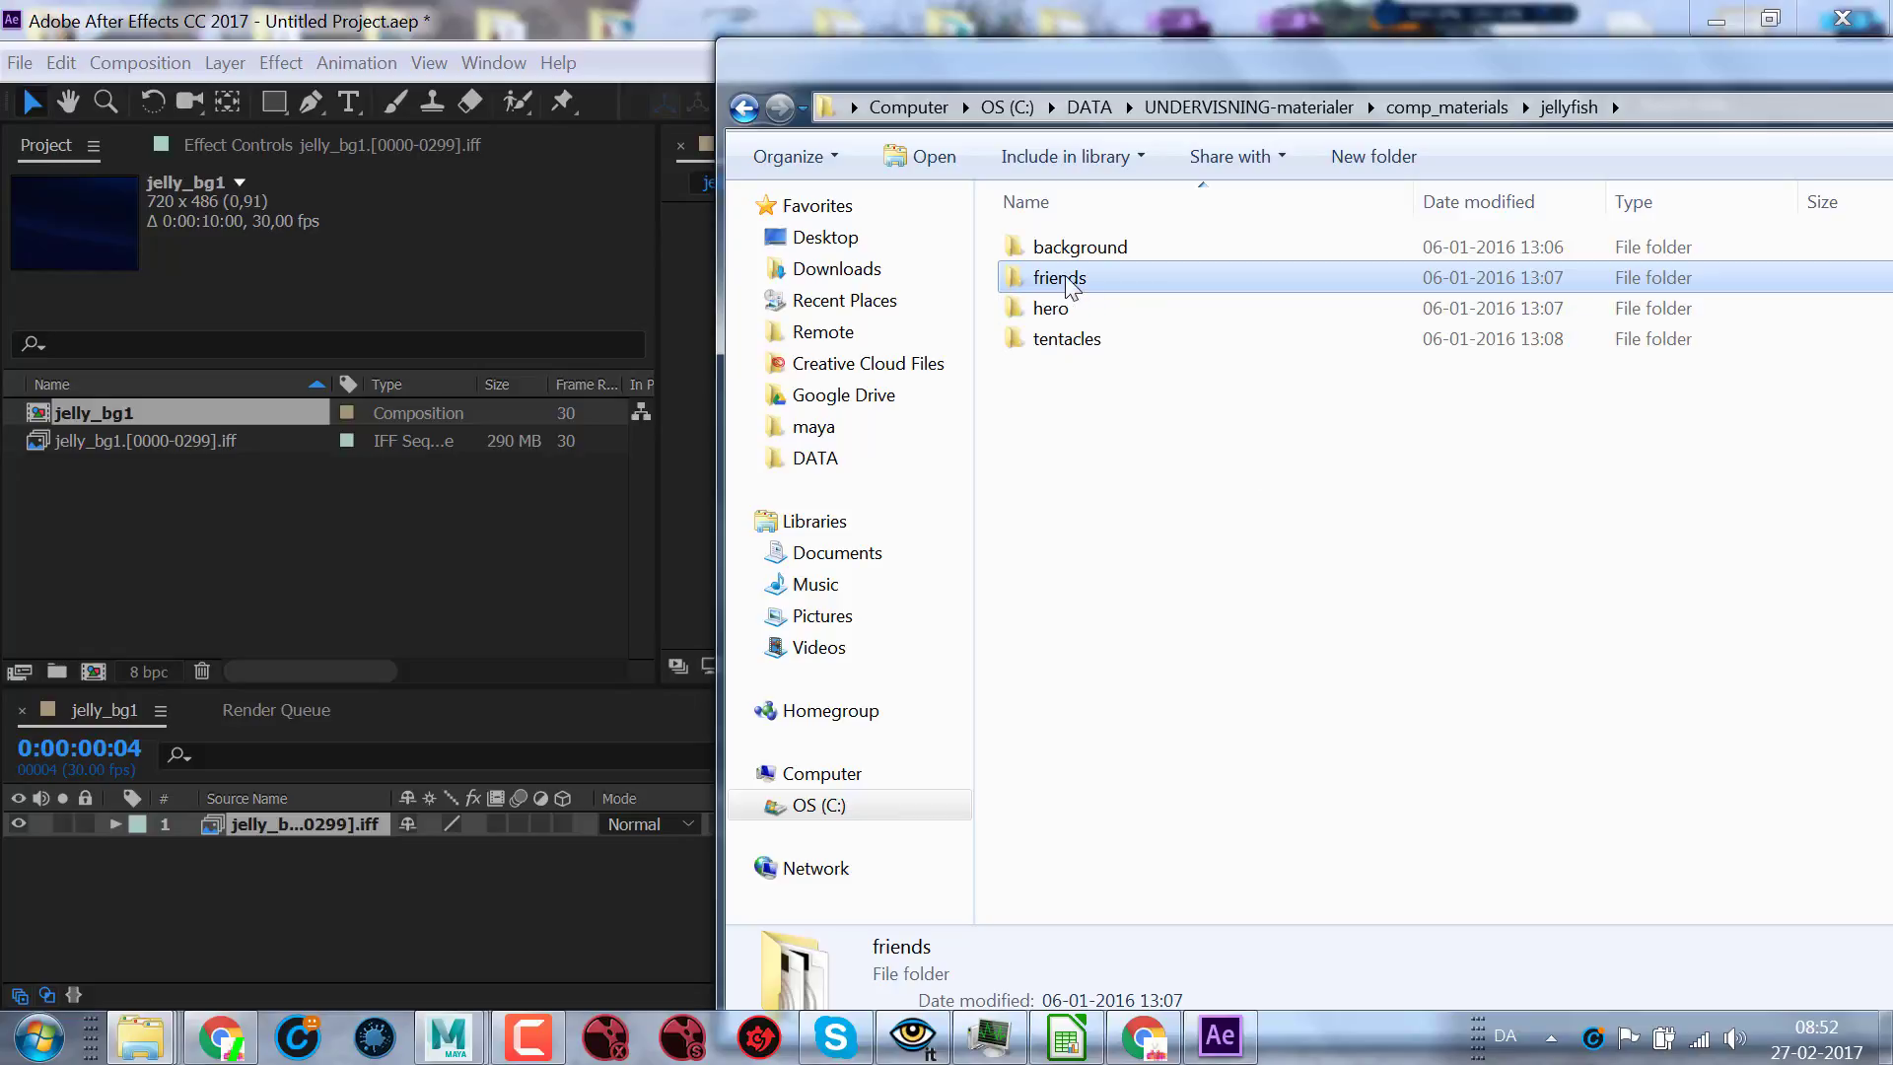
pyautogui.moveTo(1070, 281); pyautogui.dragTo(240, 613)
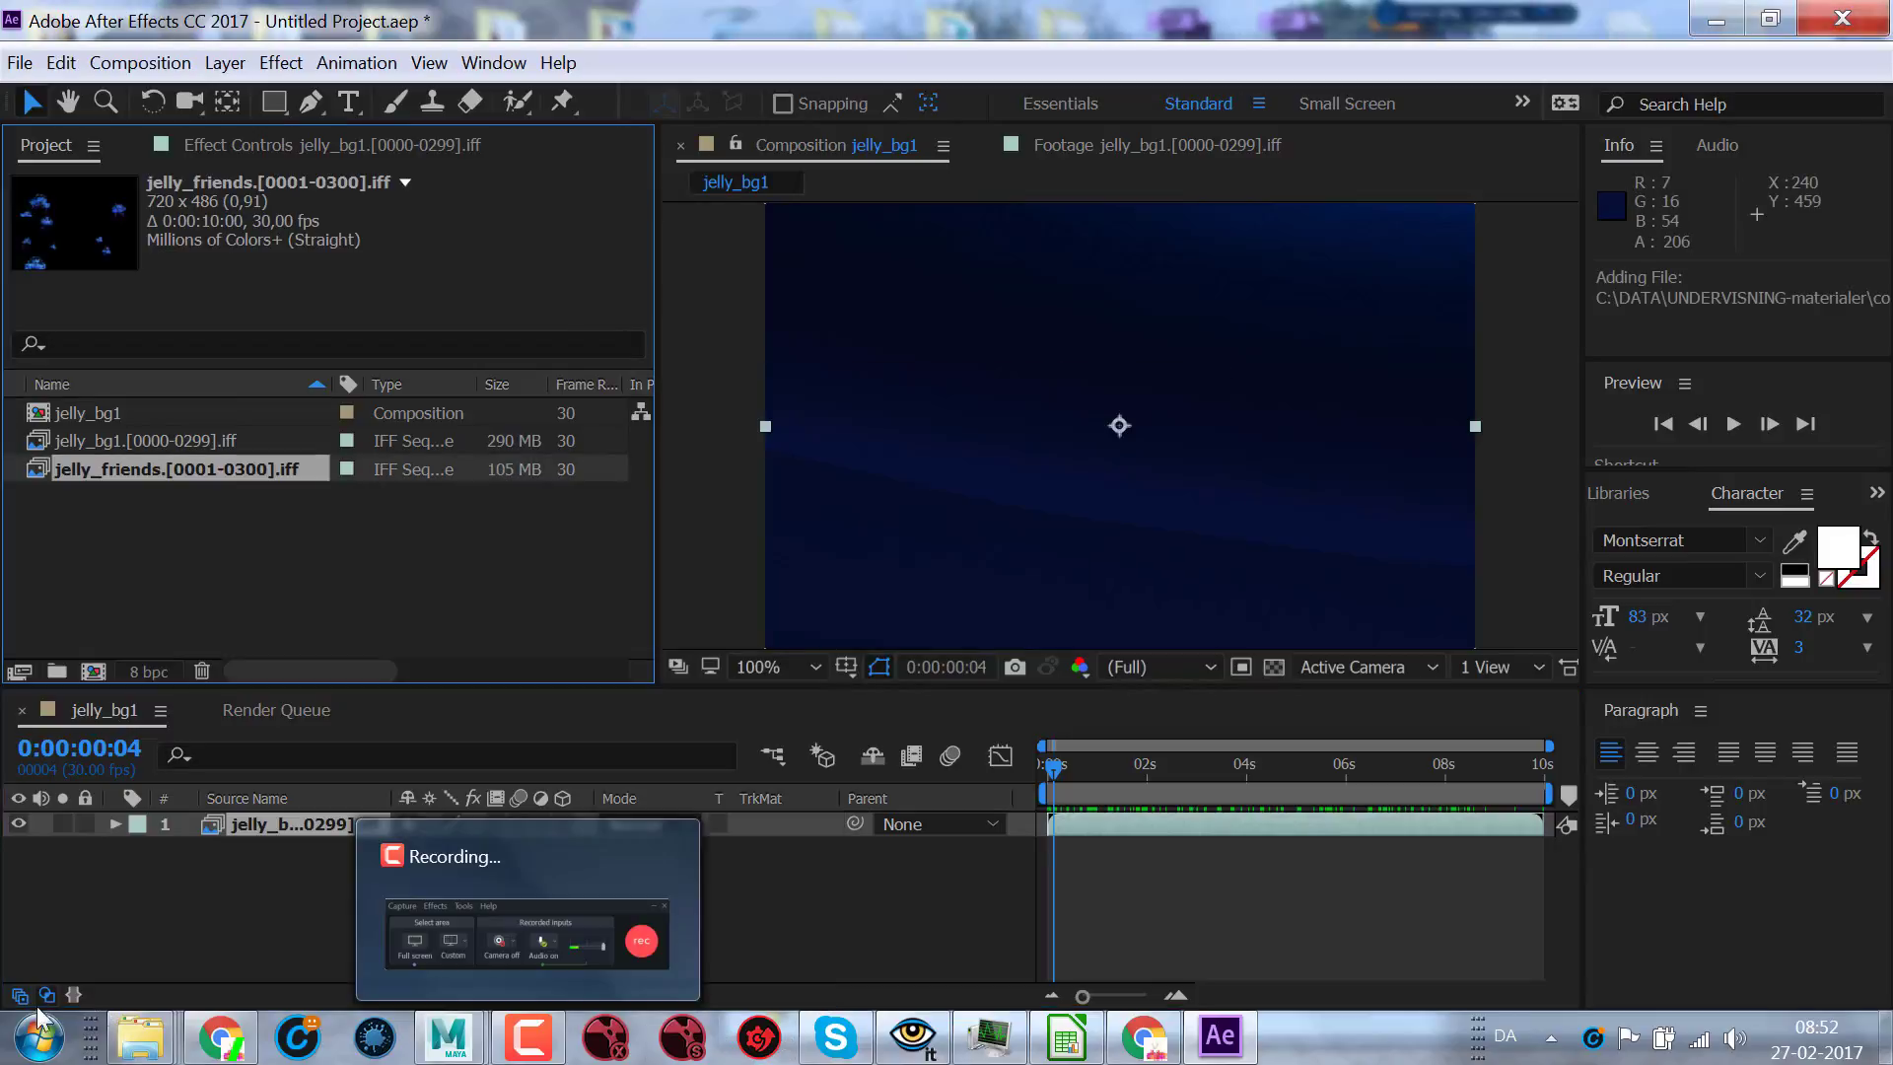
# - Add jelly_friends.[0001-0300].iff as layer 1 over the background and scrub to later frames
pyautogui.moveTo(212, 471)
pyautogui.mouseDown()
pyautogui.moveTo(1088, 576)
pyautogui.moveTo(1161, 401)
pyautogui.moveTo(345, 819)
pyautogui.moveTo(321, 883)
pyautogui.mouseUp()
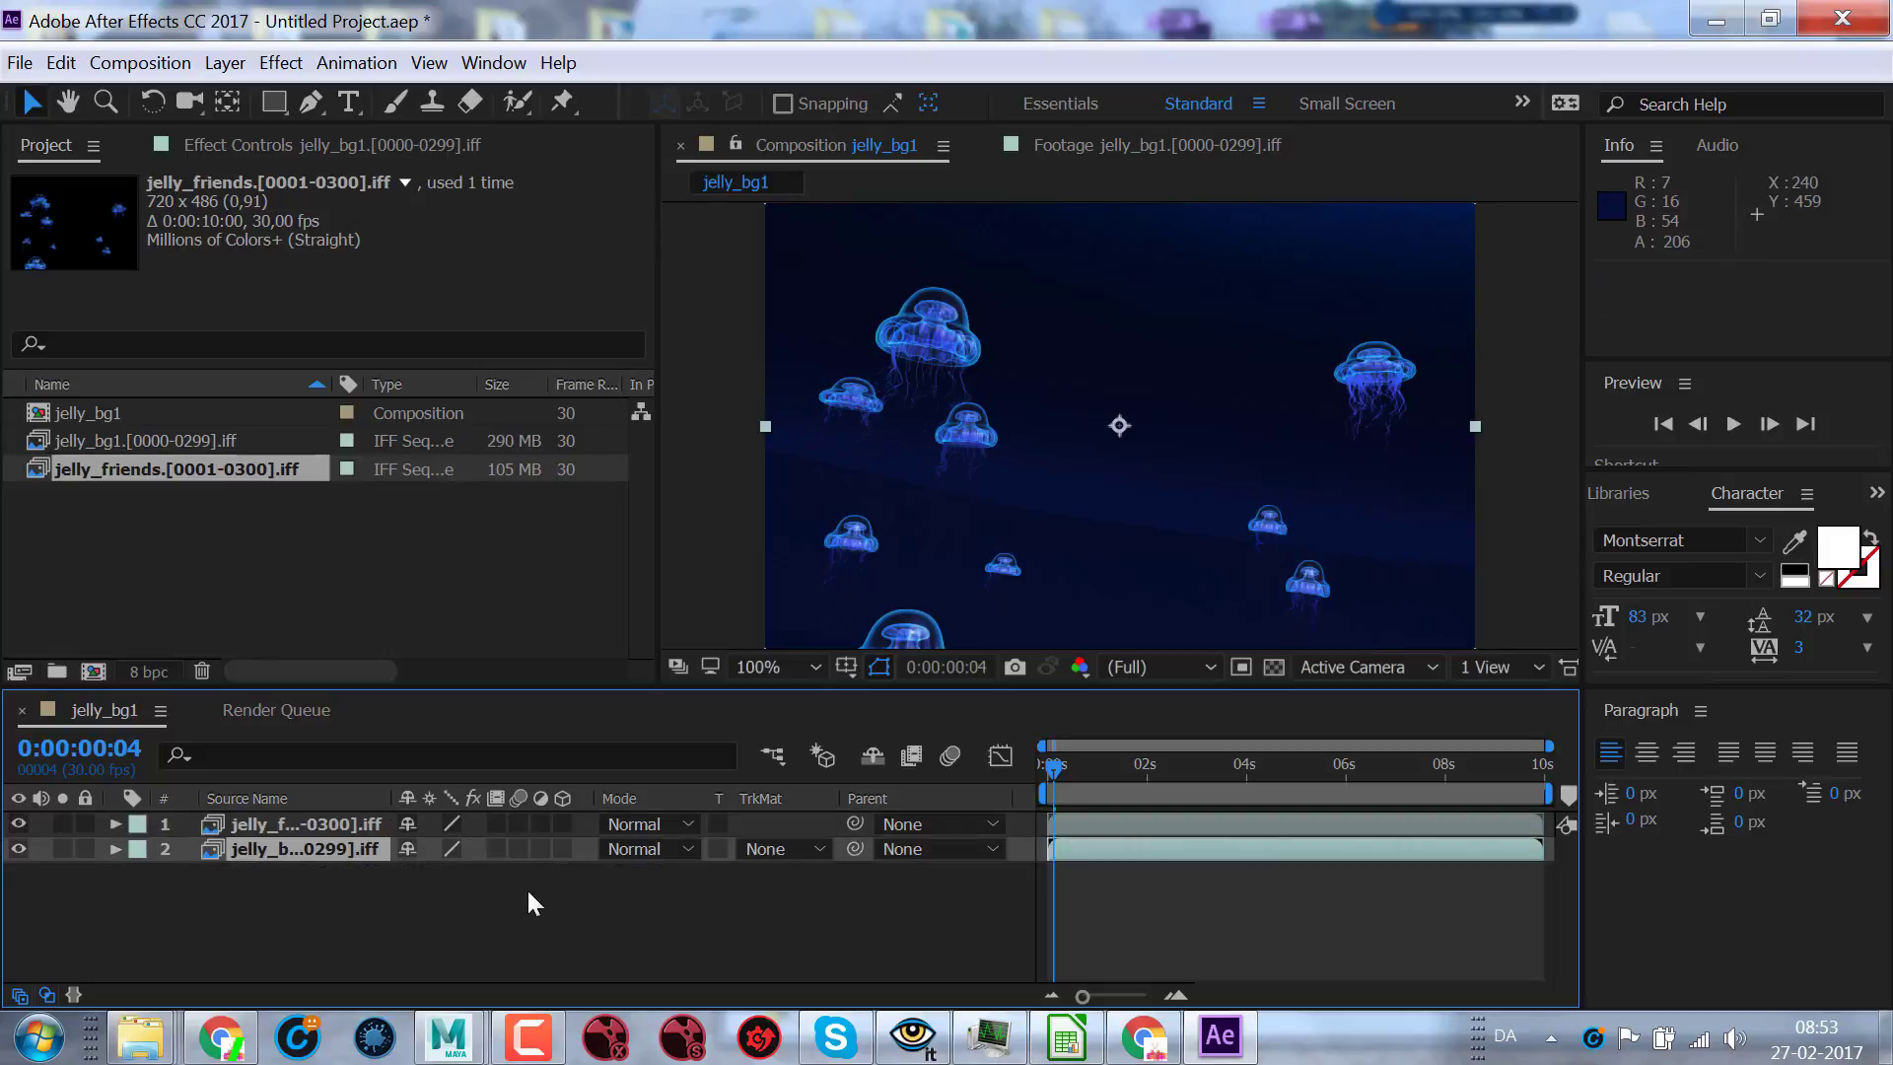
pyautogui.moveTo(1051, 767)
pyautogui.mouseDown()
pyautogui.moveTo(1487, 796)
pyautogui.moveTo(1245, 777)
pyautogui.mouseUp()
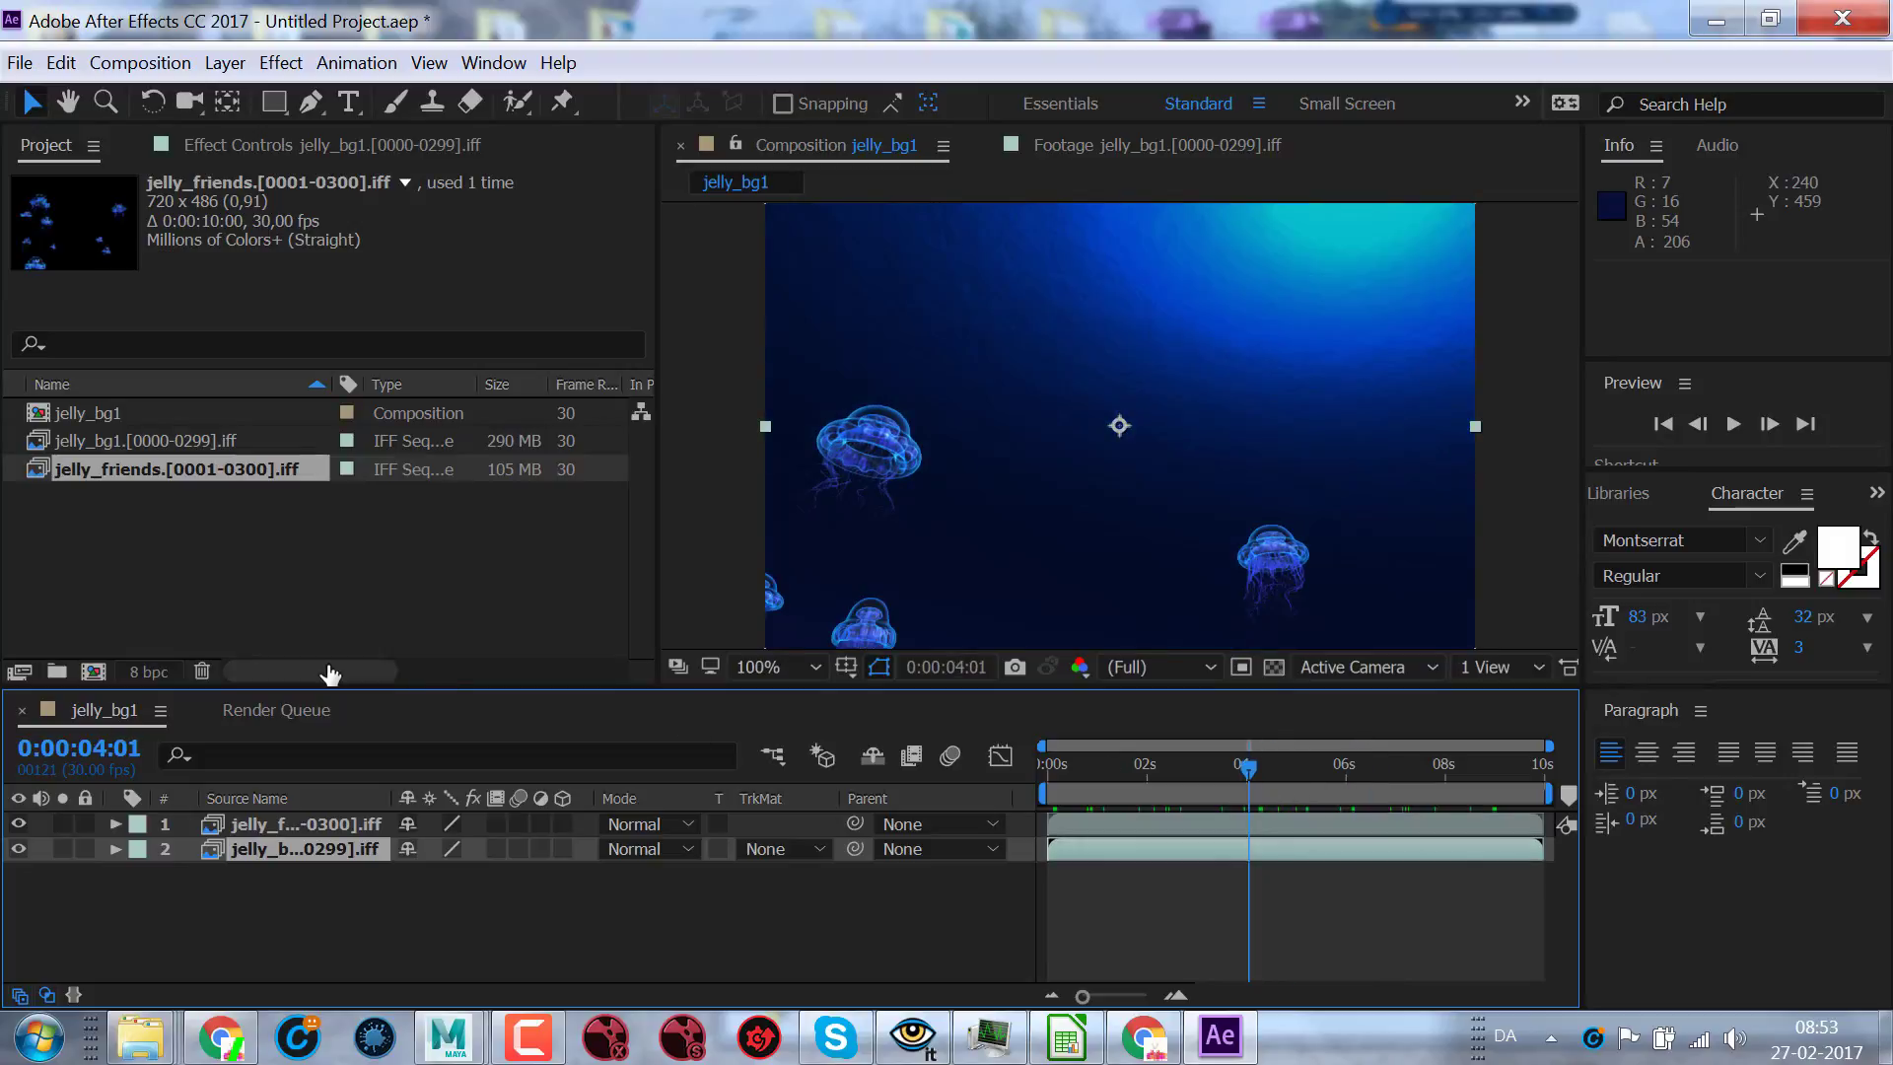
# - Check the File menu, then show the Import submenu from the Project panel's context menu
pyautogui.click(20, 62)
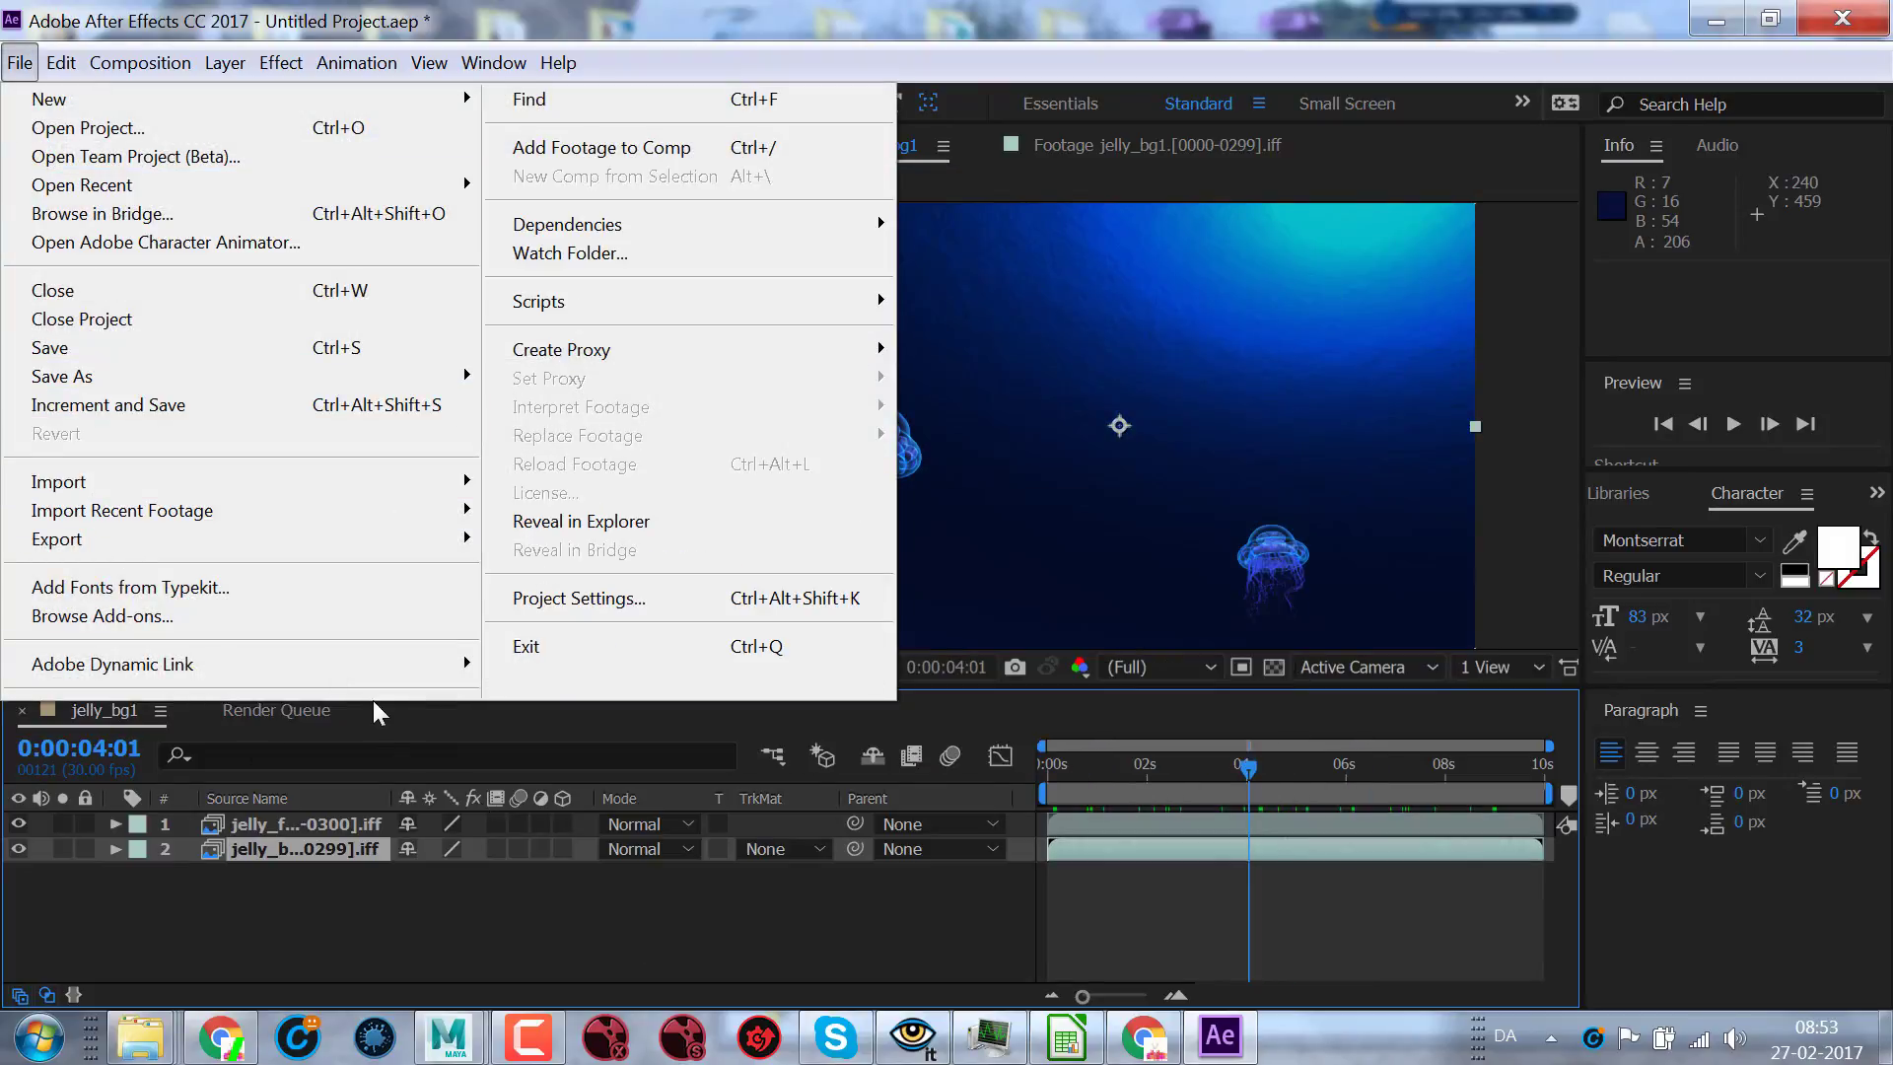
pyautogui.click(365, 901)
pyautogui.rightClick(309, 509)
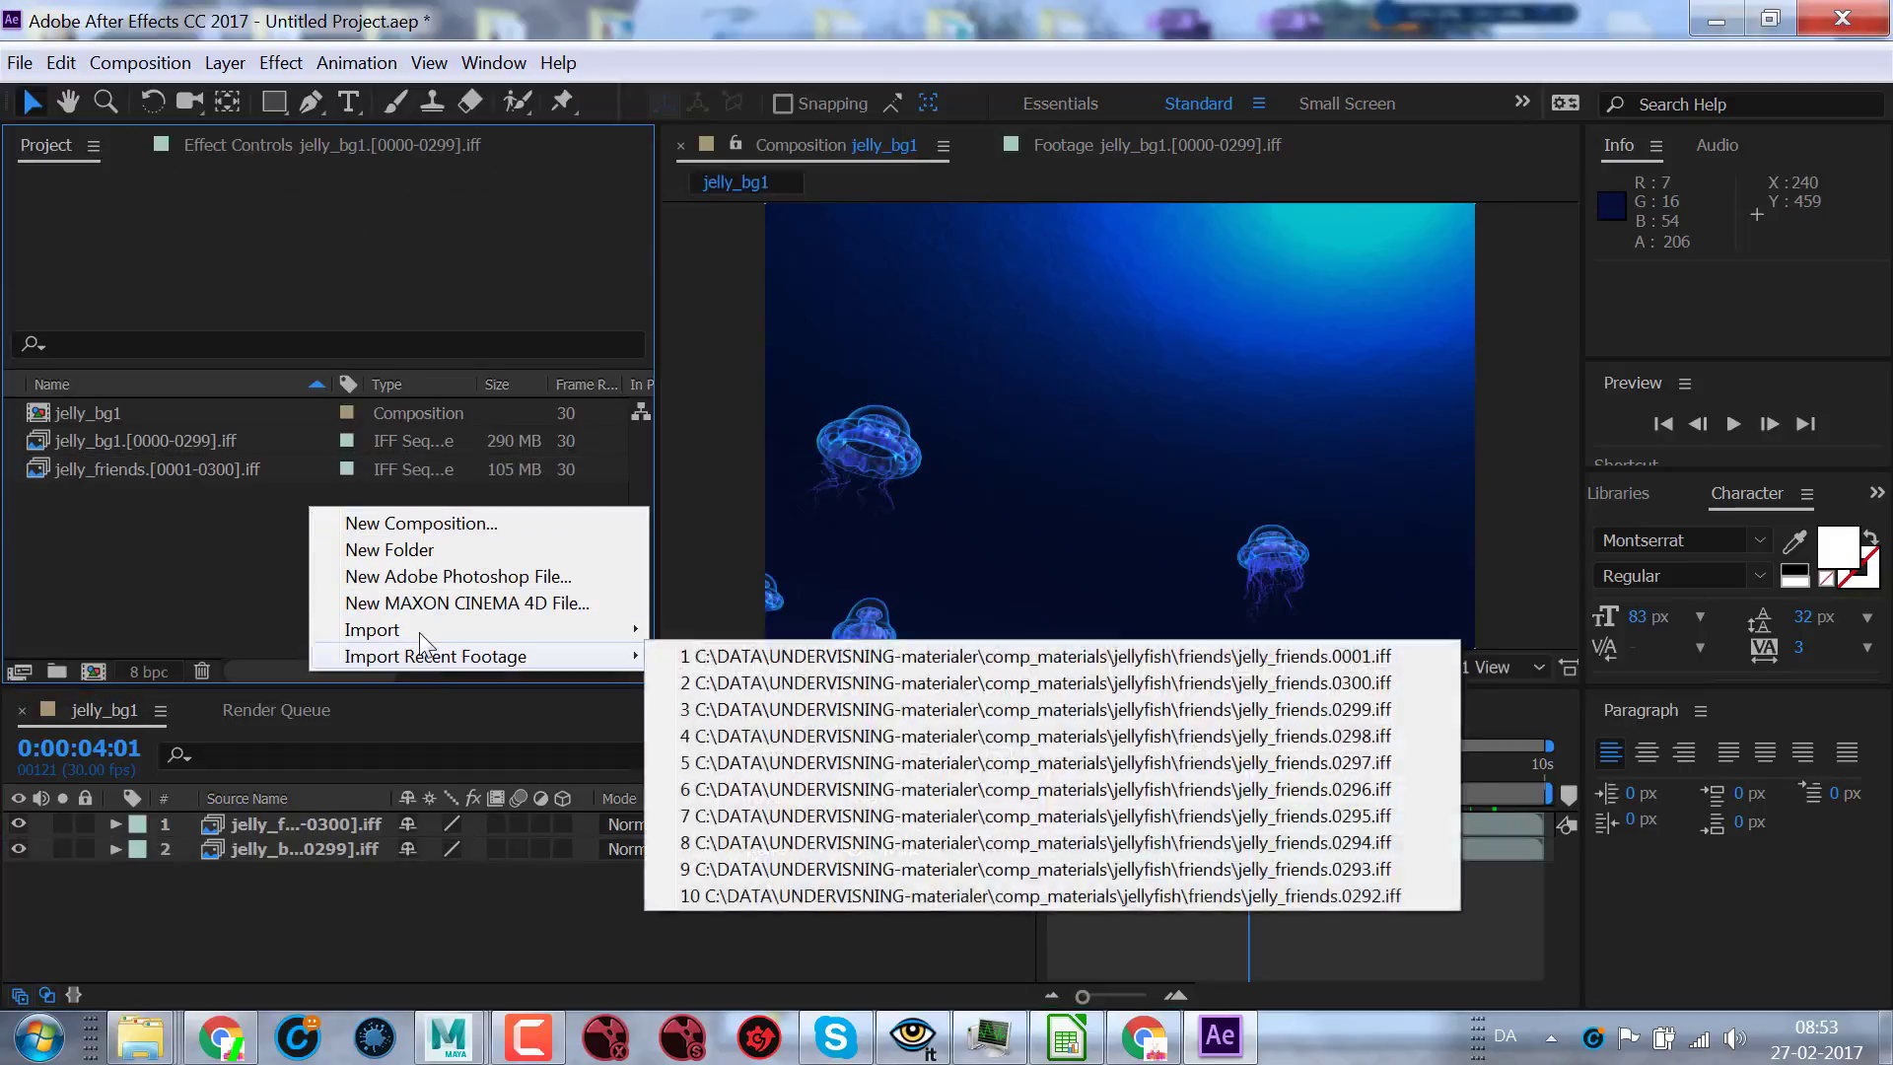
pyautogui.moveTo(503, 631)
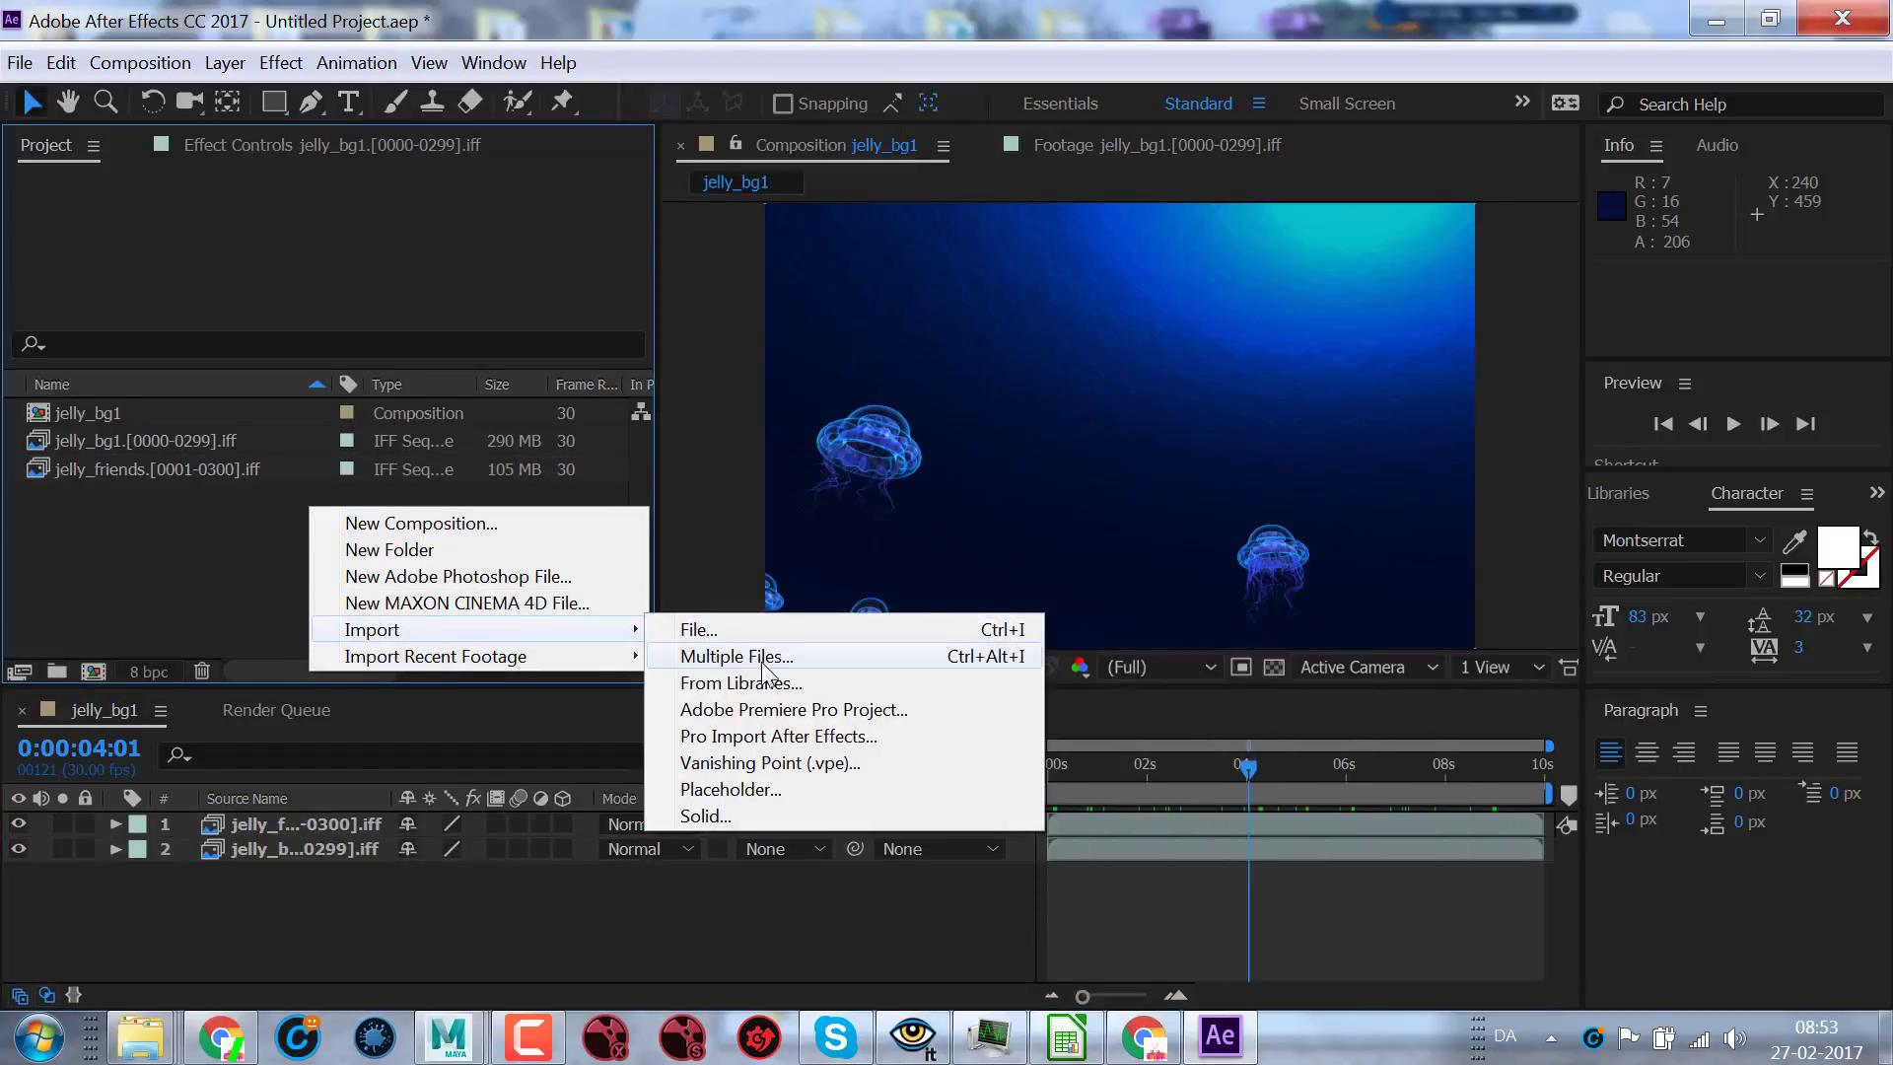
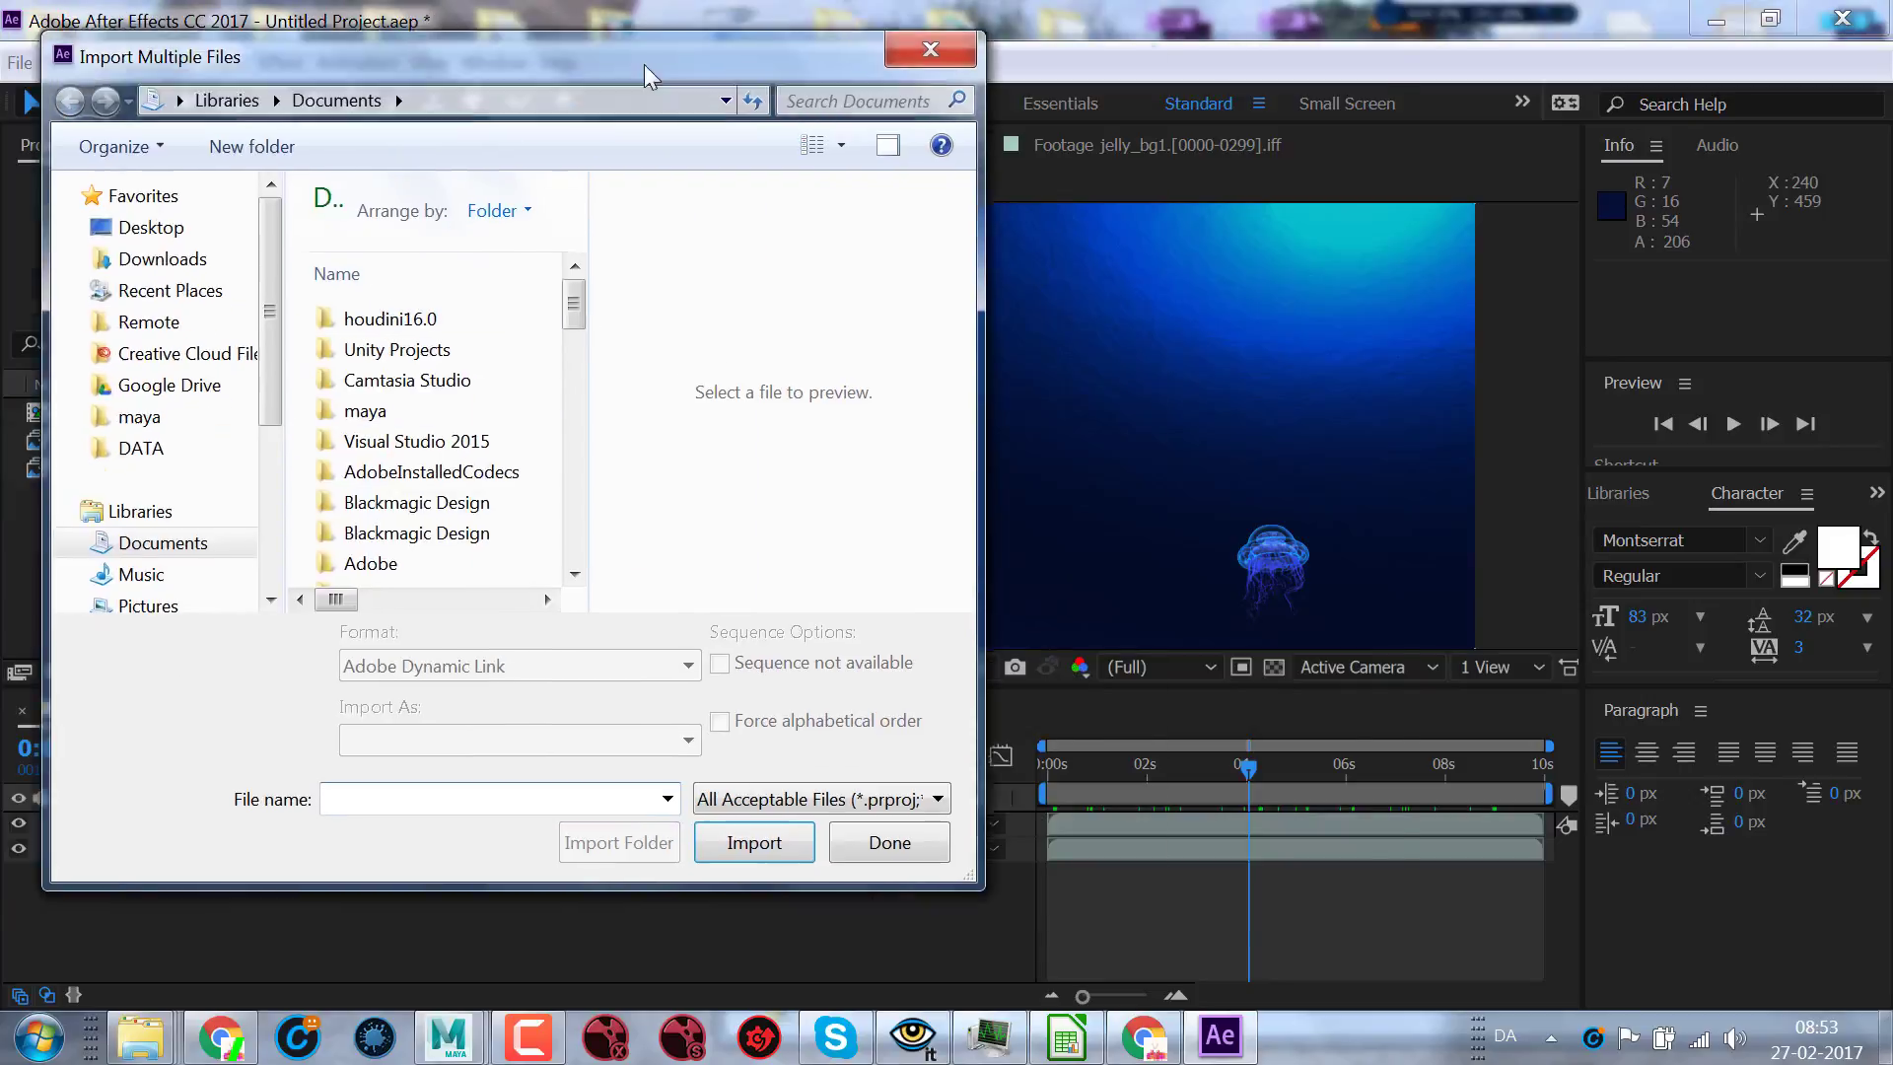
# - Import jelly_hero.1.iff from DATA > UNDERVISNING-materialer > comp_materials > jellyfish > hero as an IFF sequence
pyautogui.click(552, 482)
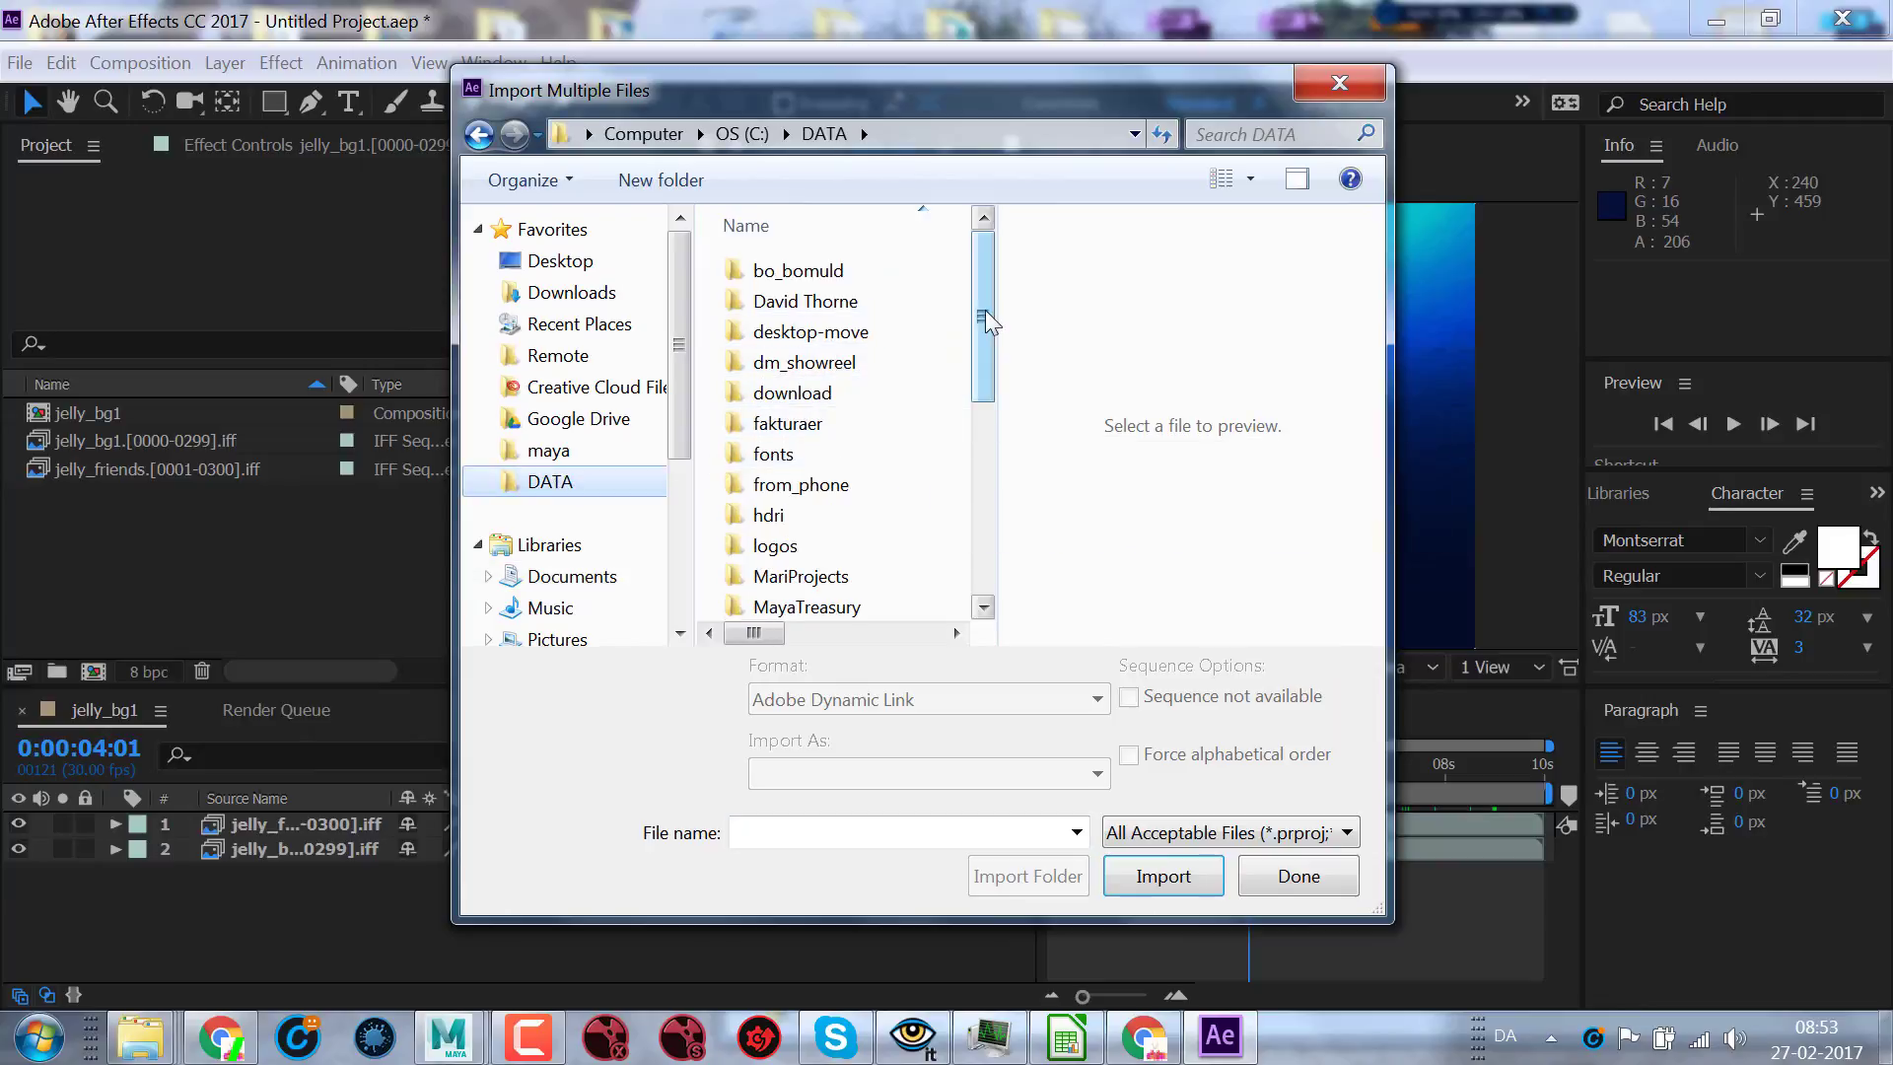
pyautogui.moveTo(981, 326); pyautogui.dragTo(981, 532)
pyautogui.doubleClick(816, 545)
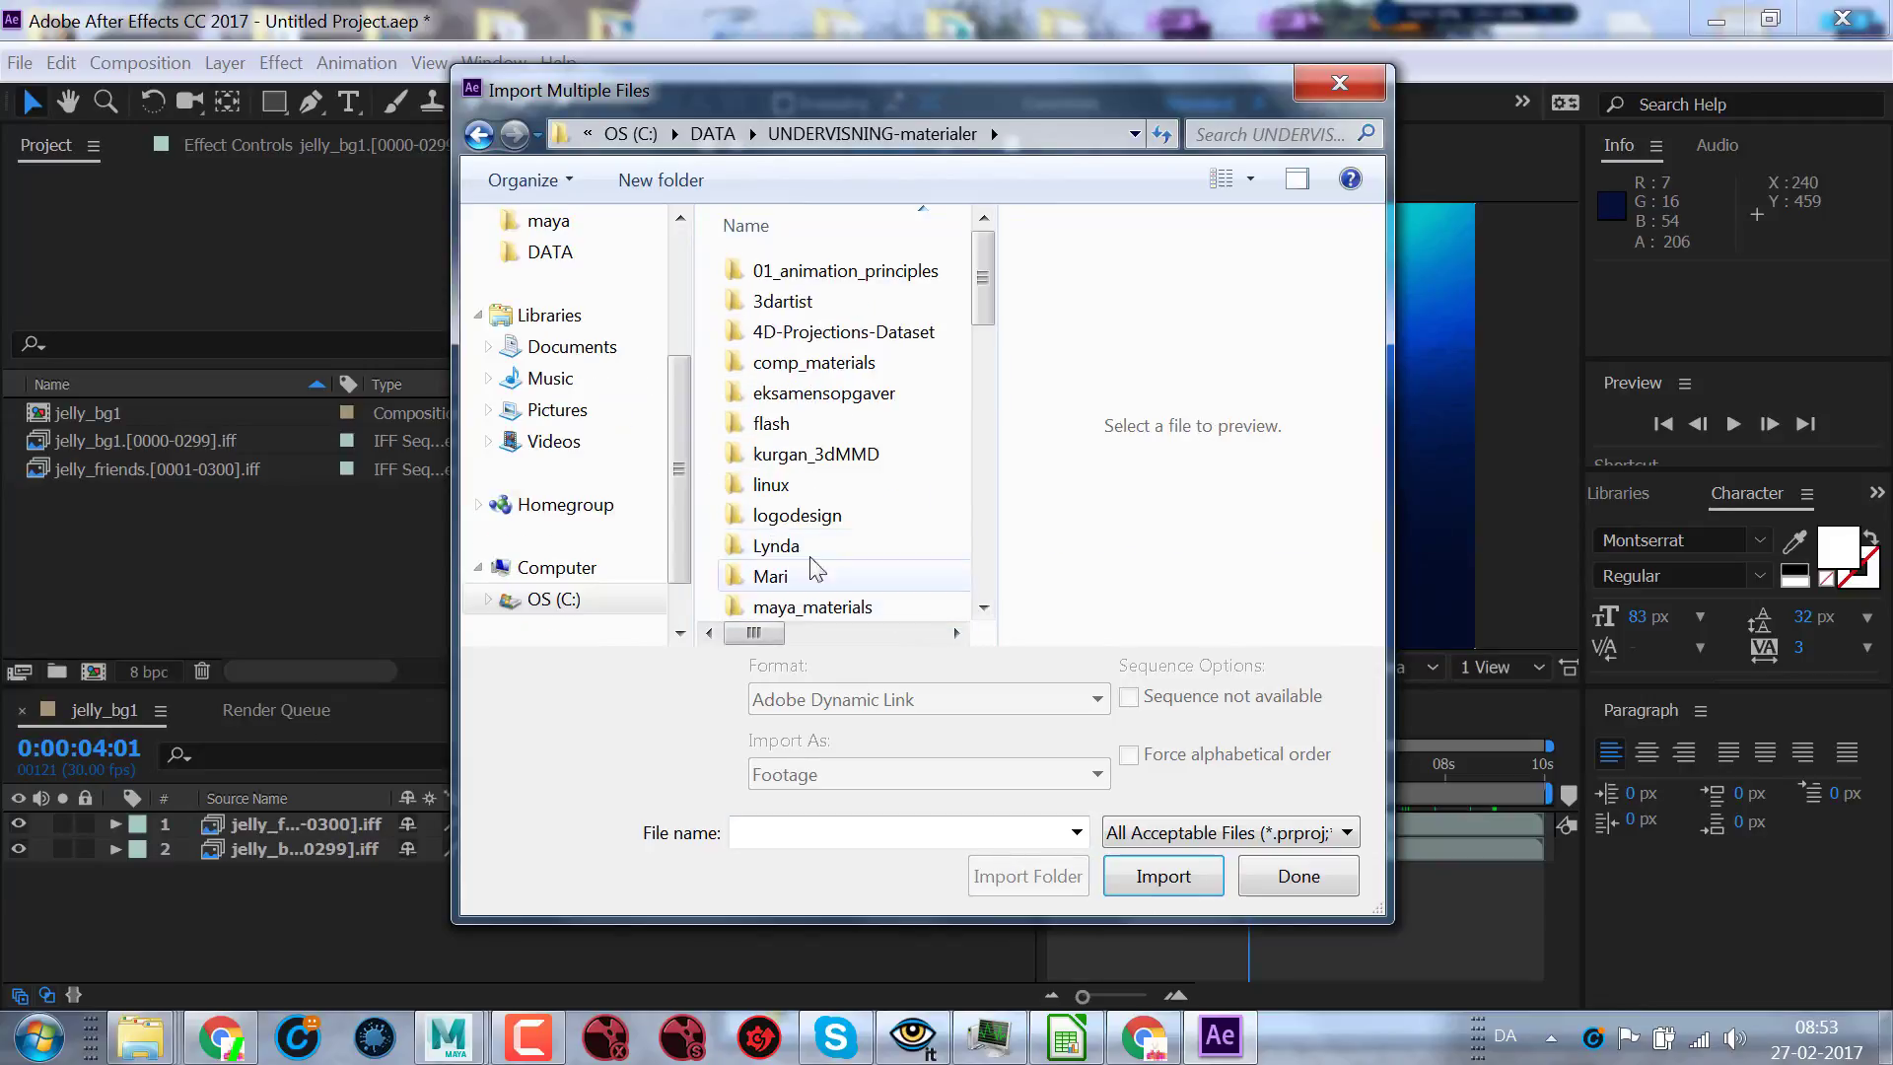
pyautogui.doubleClick(774, 362)
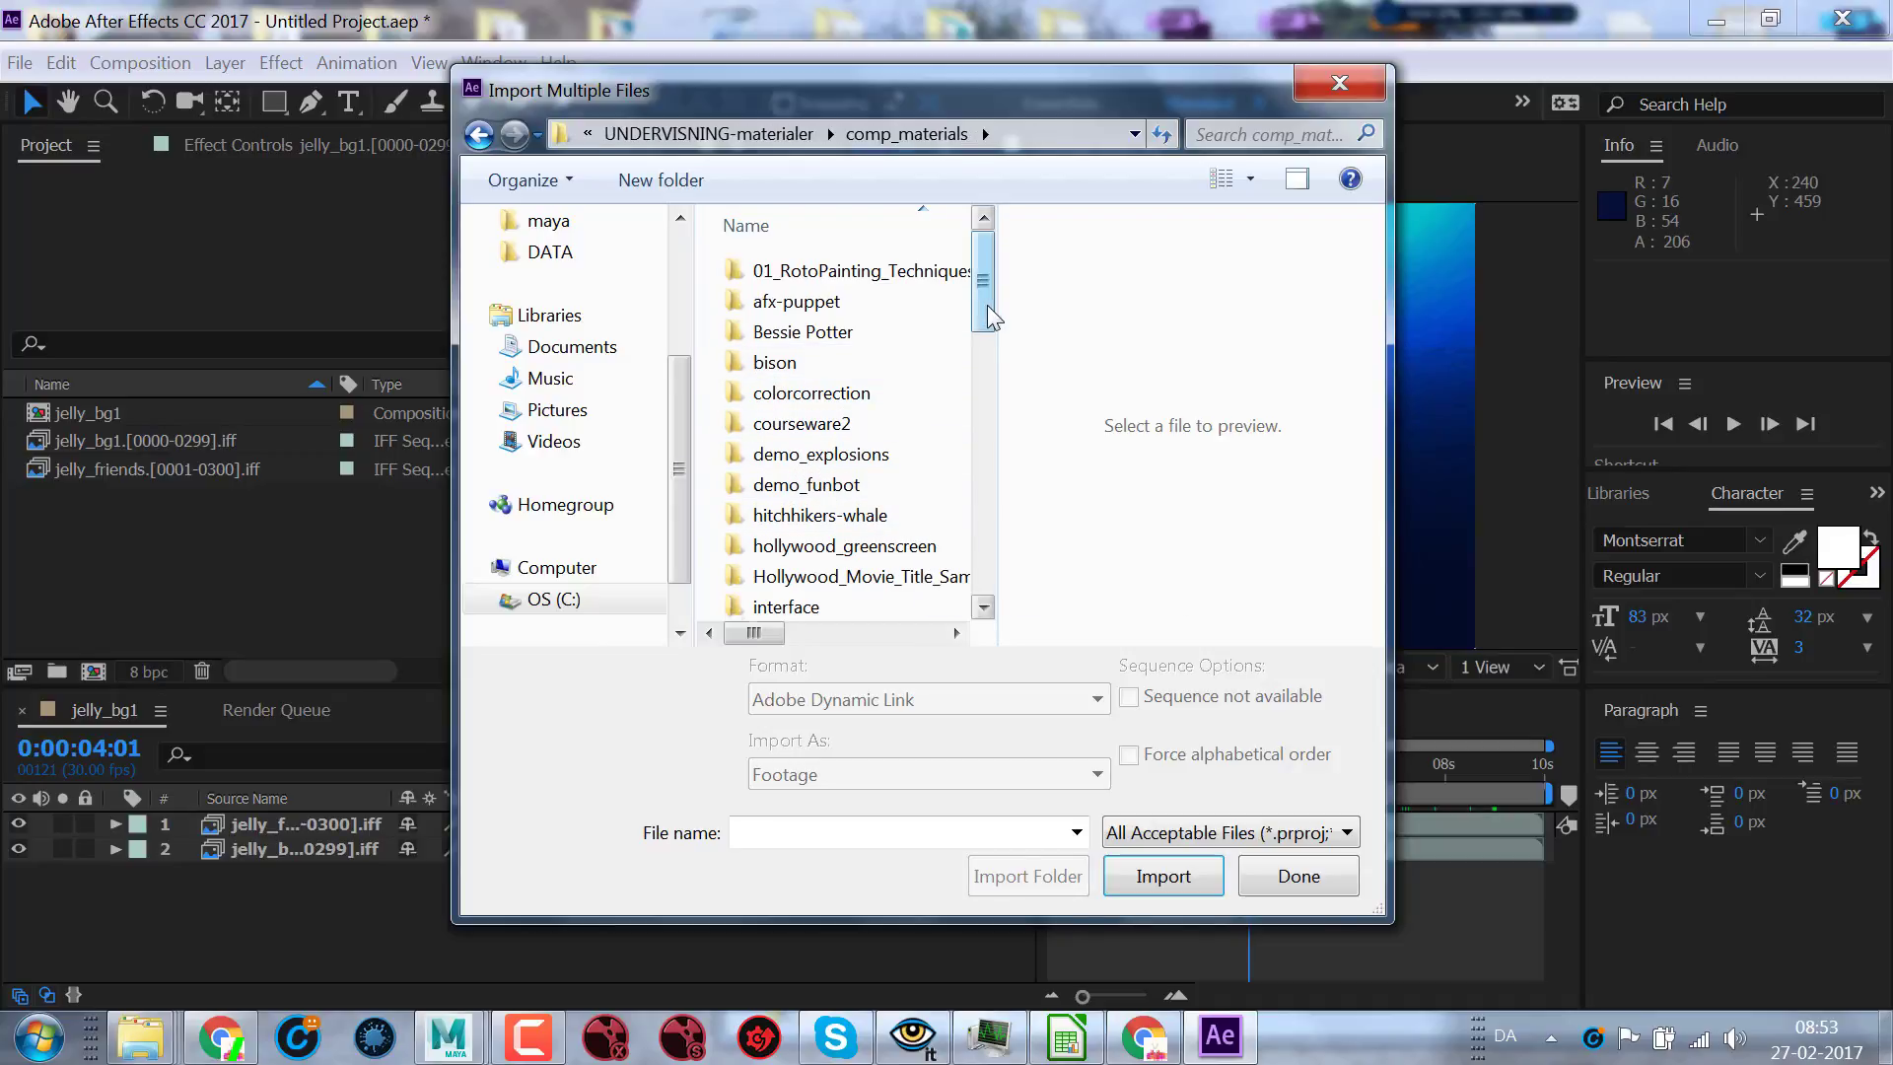
pyautogui.moveTo(983, 281); pyautogui.dragTo(983, 343)
pyautogui.doubleClick(828, 422)
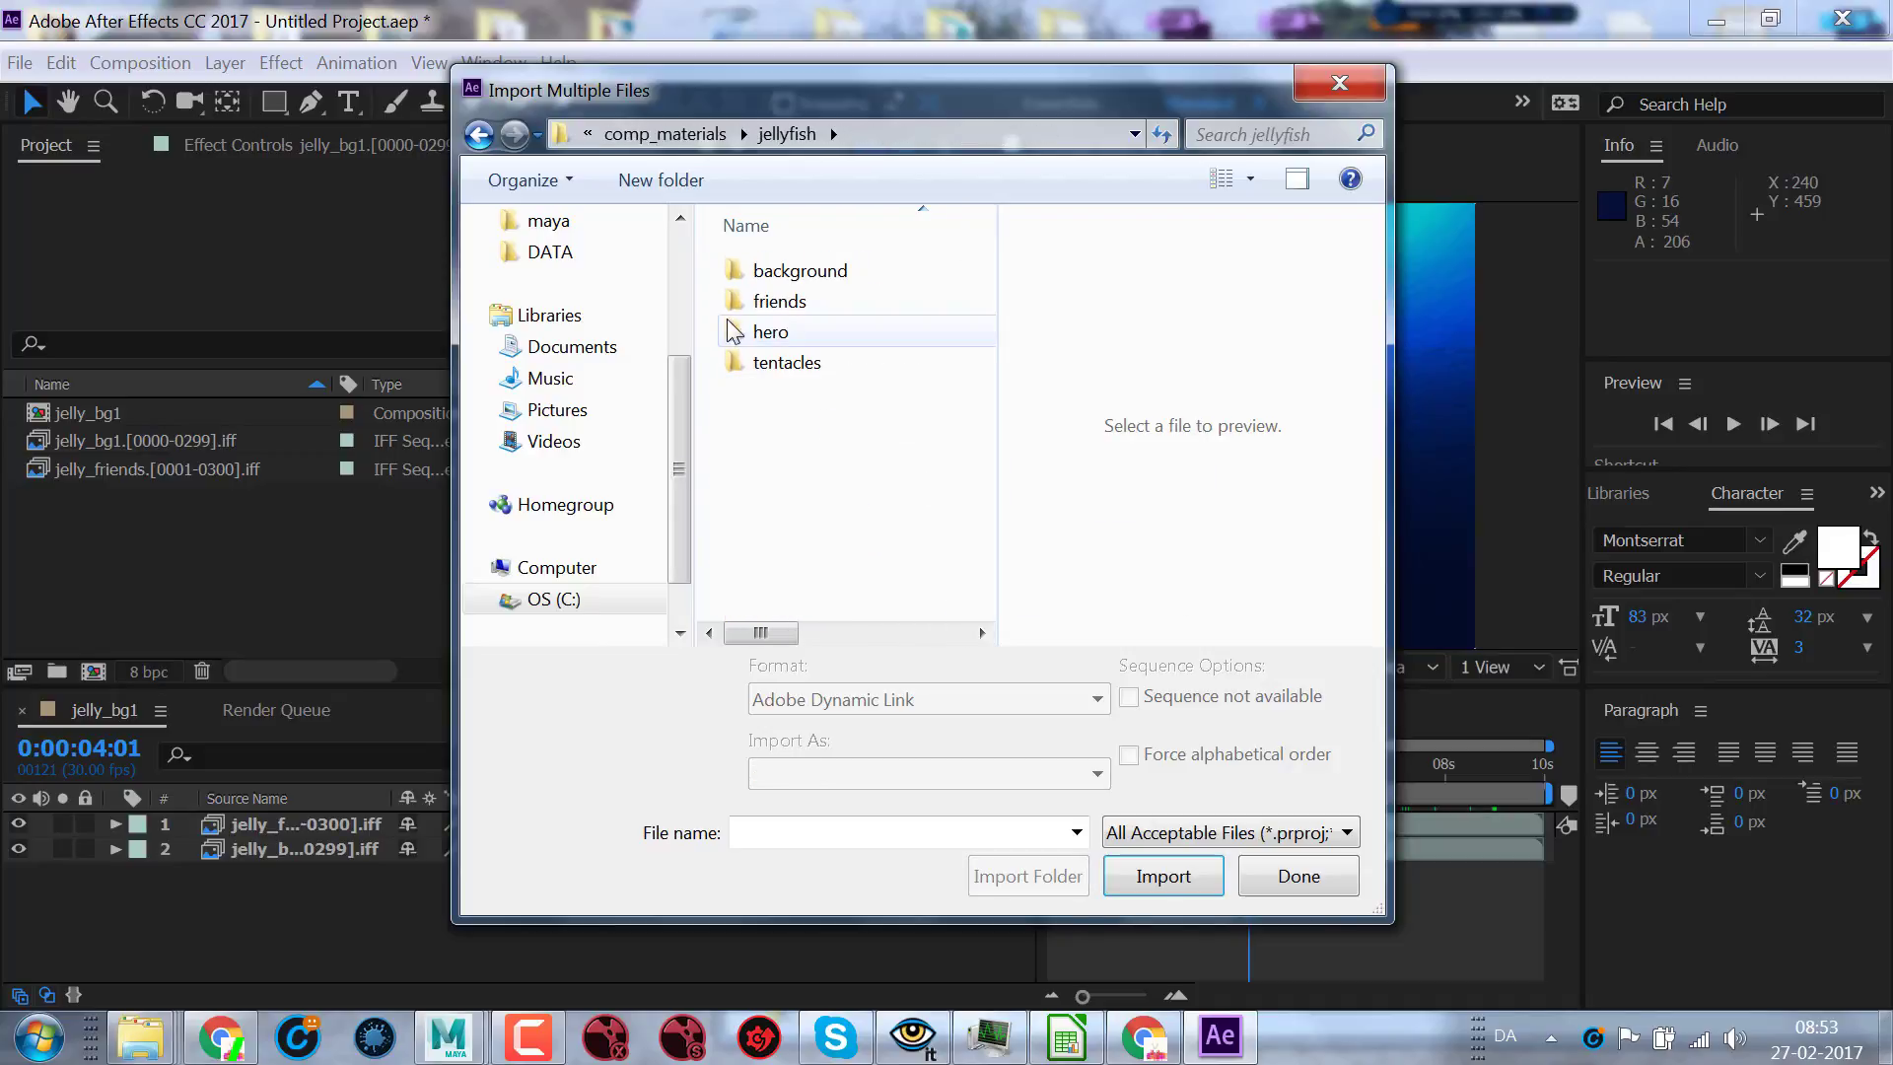
pyautogui.doubleClick(779, 336)
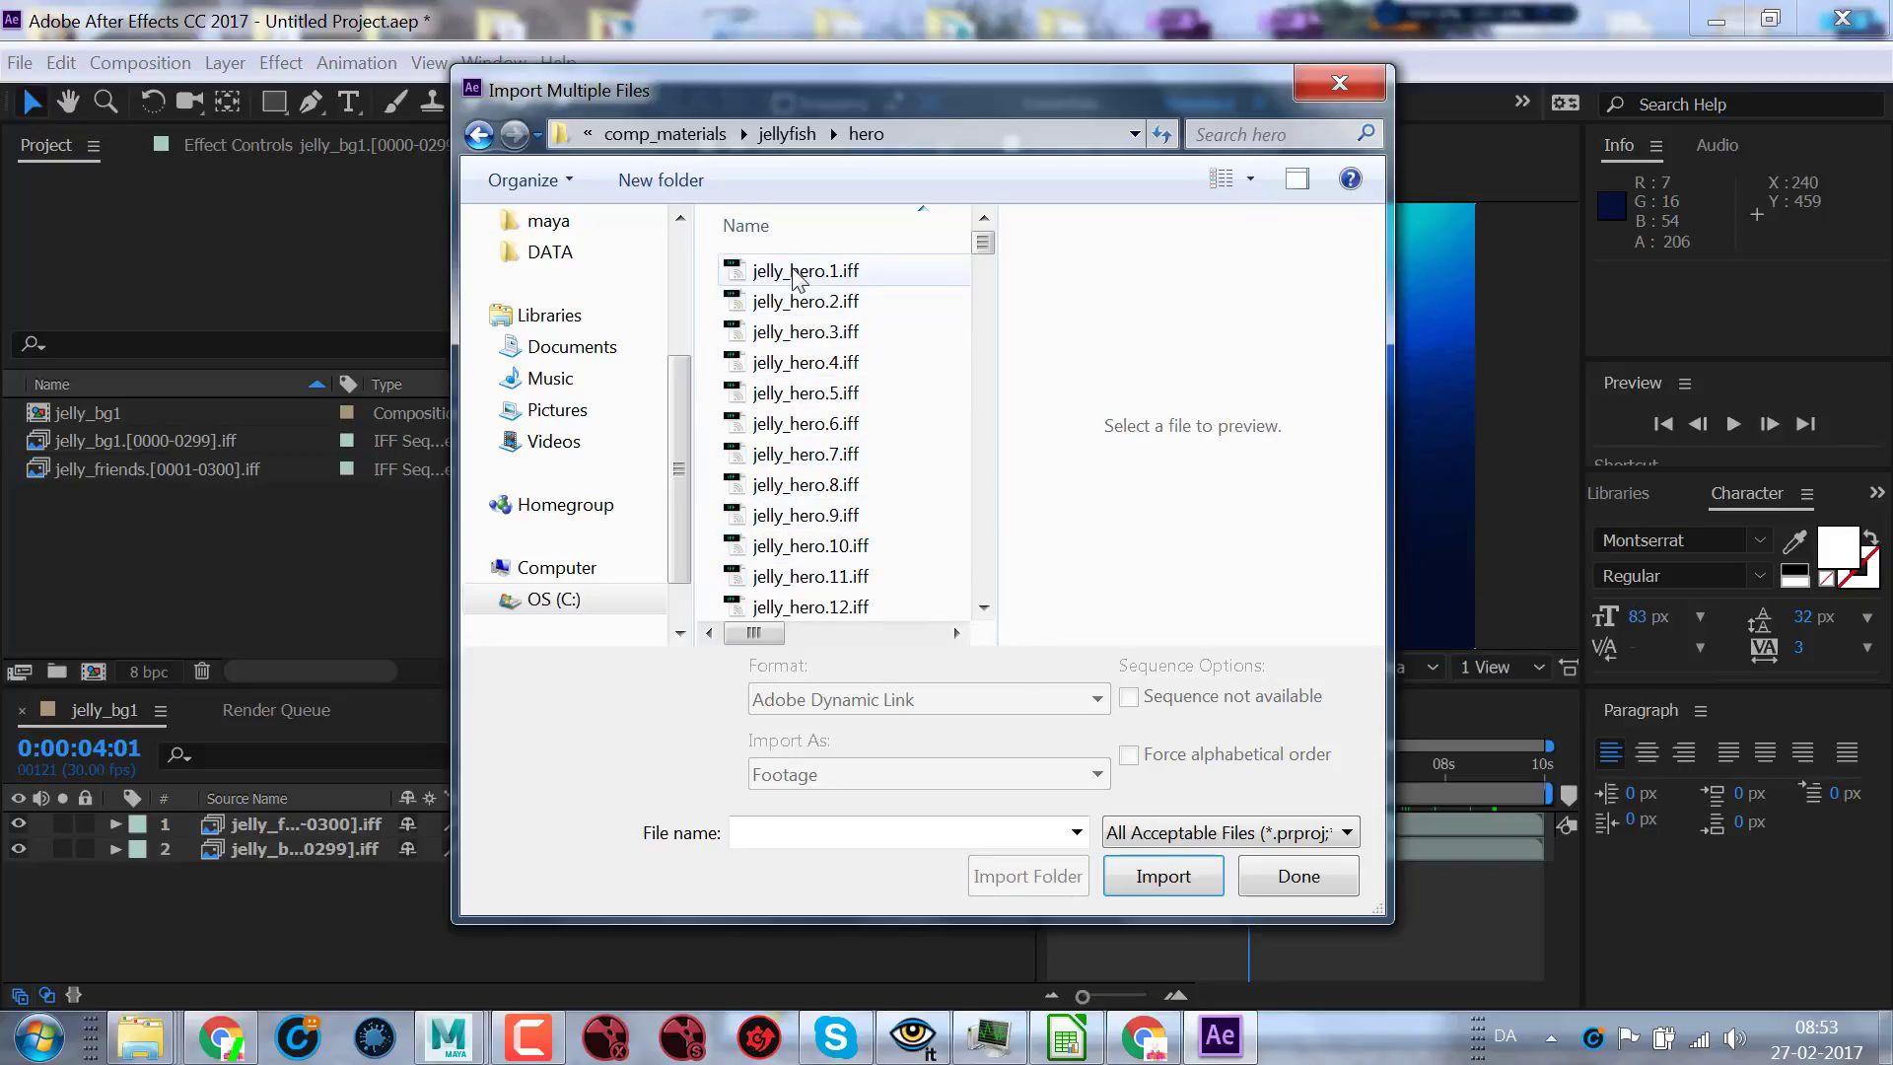
pyautogui.click(887, 271)
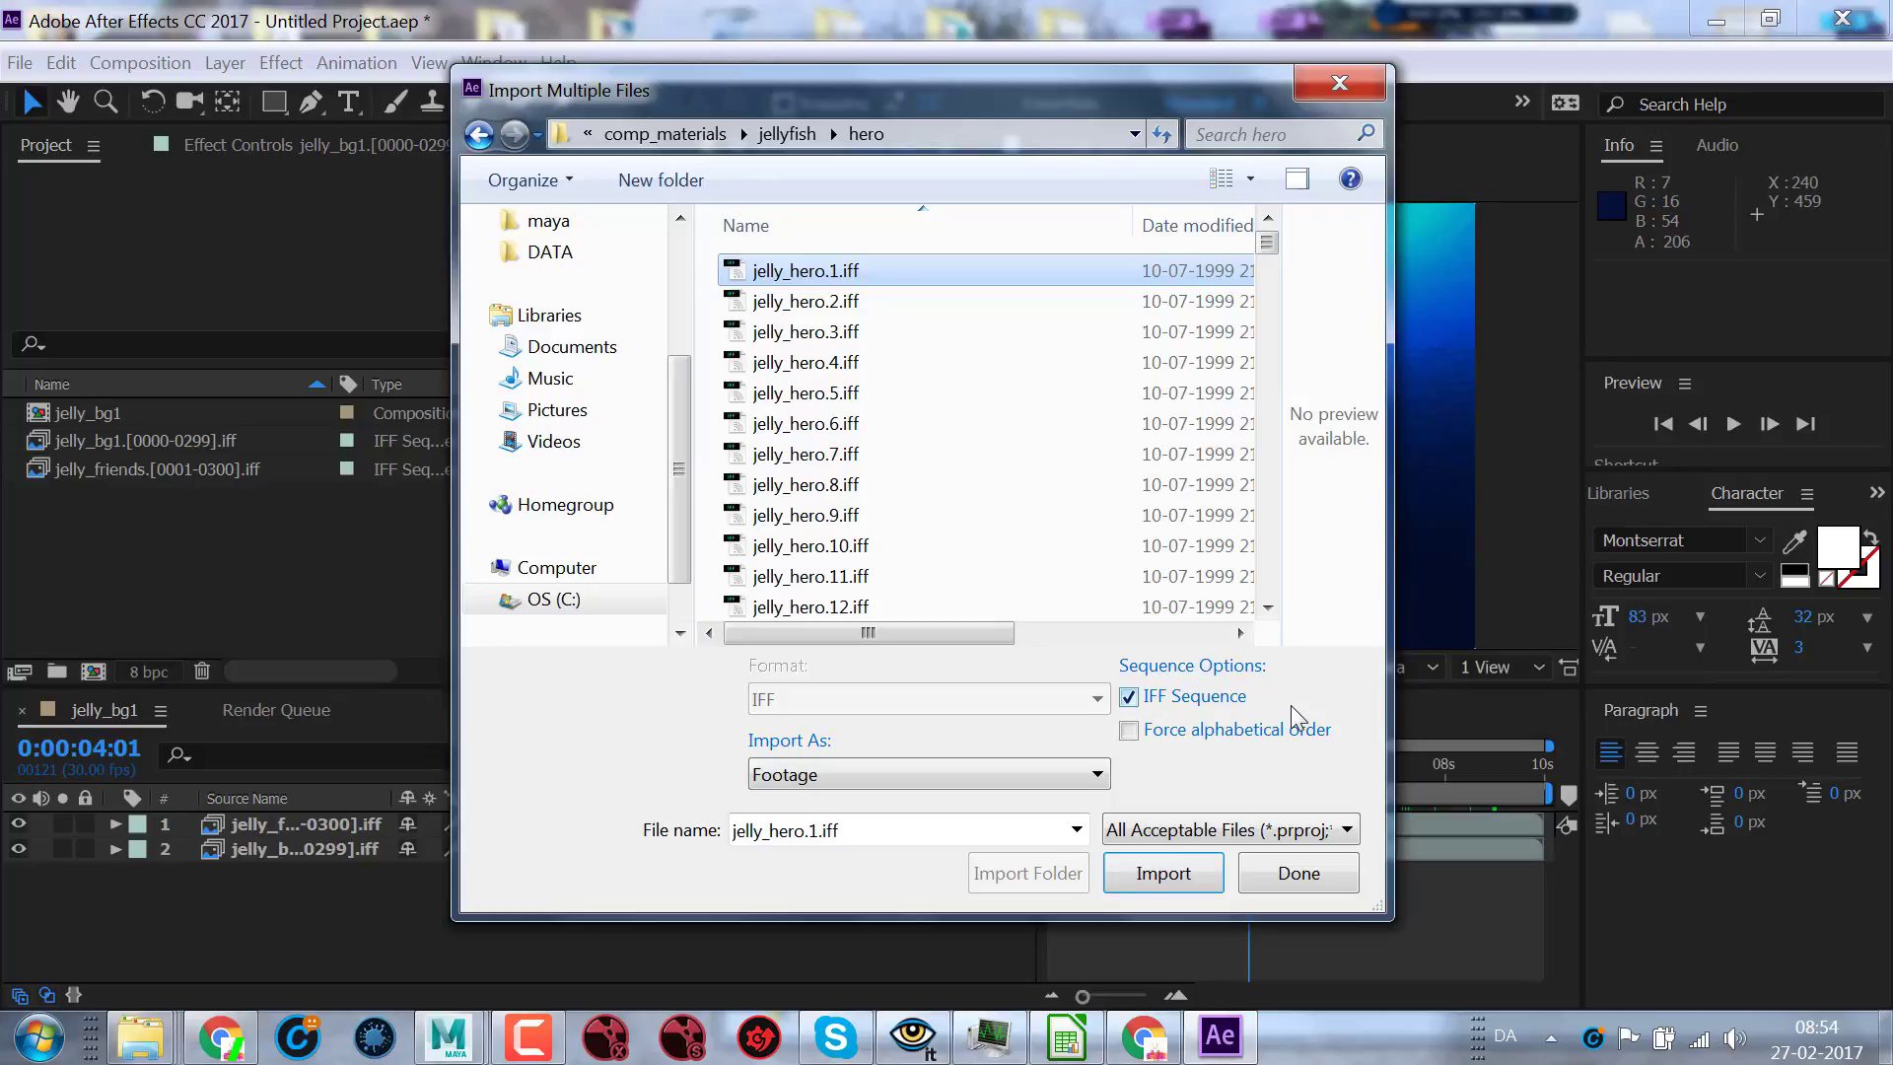
pyautogui.click(1223, 706)
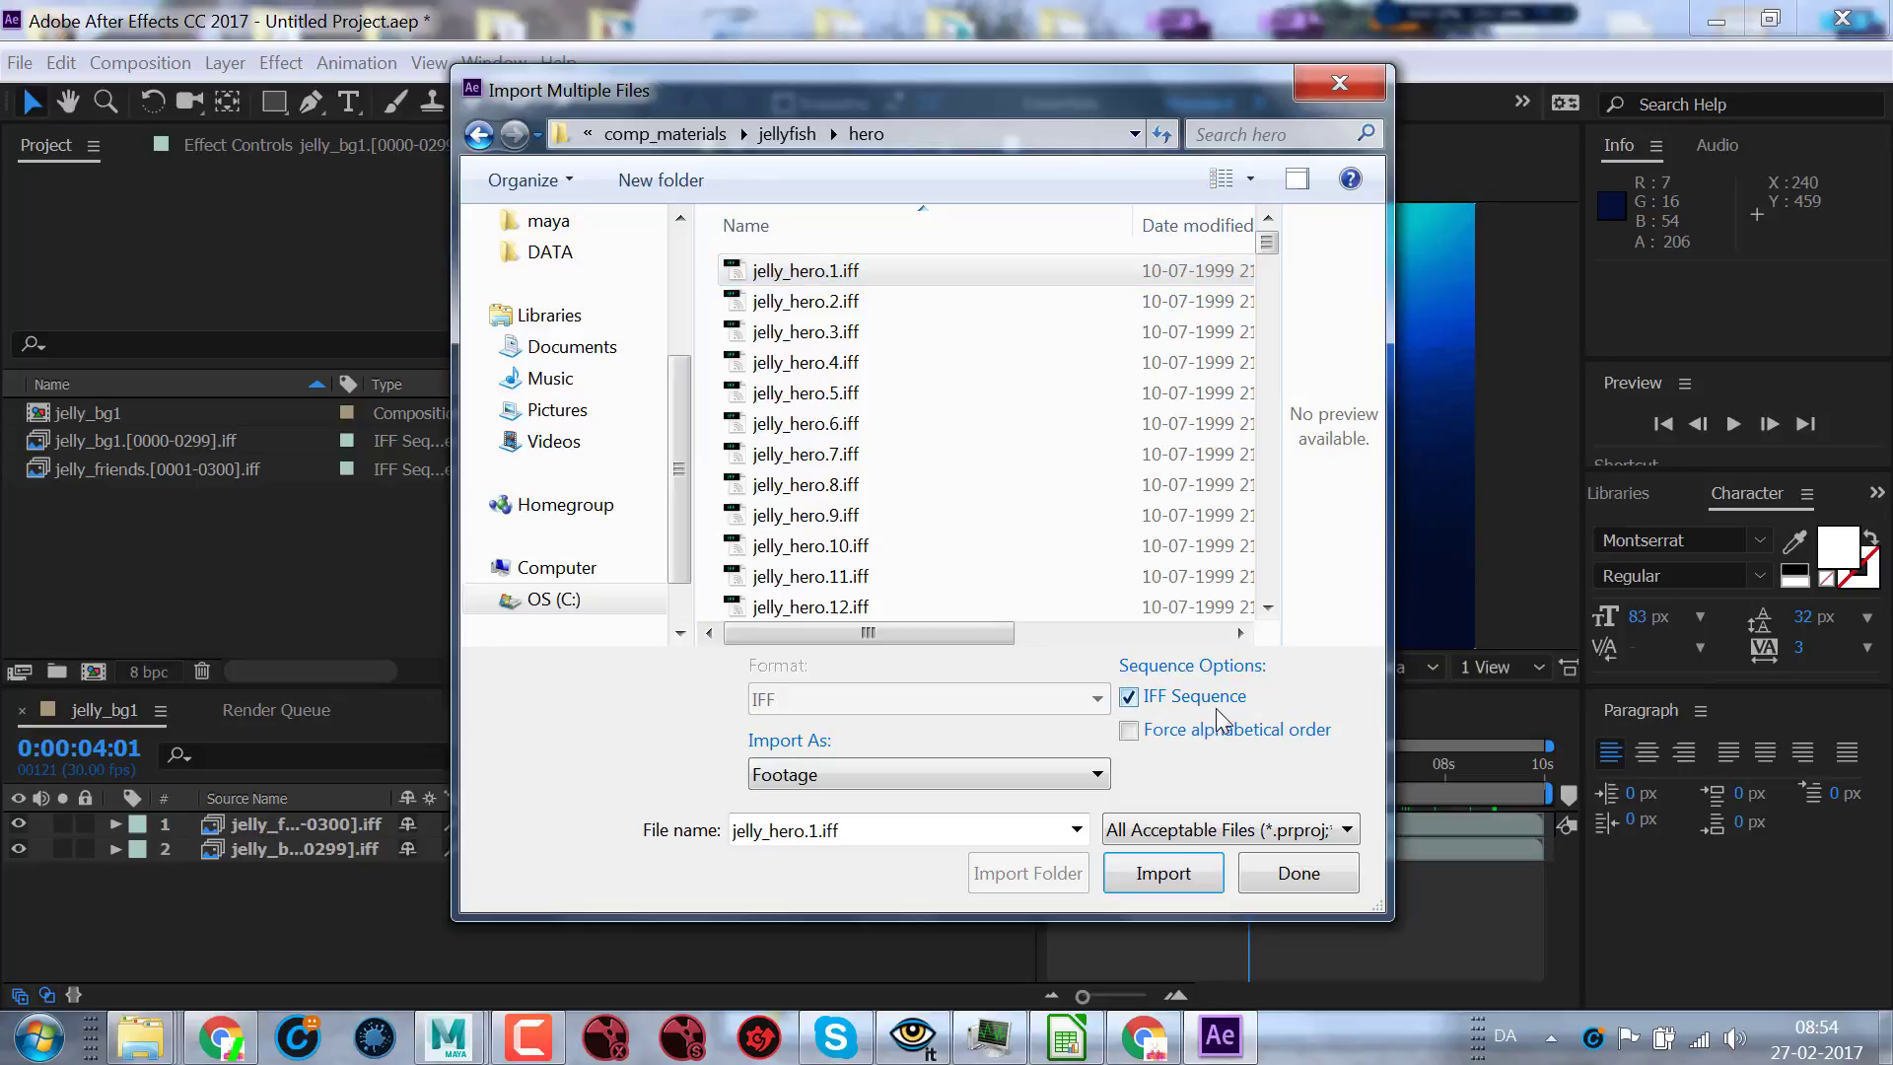
pyautogui.click(1169, 874)
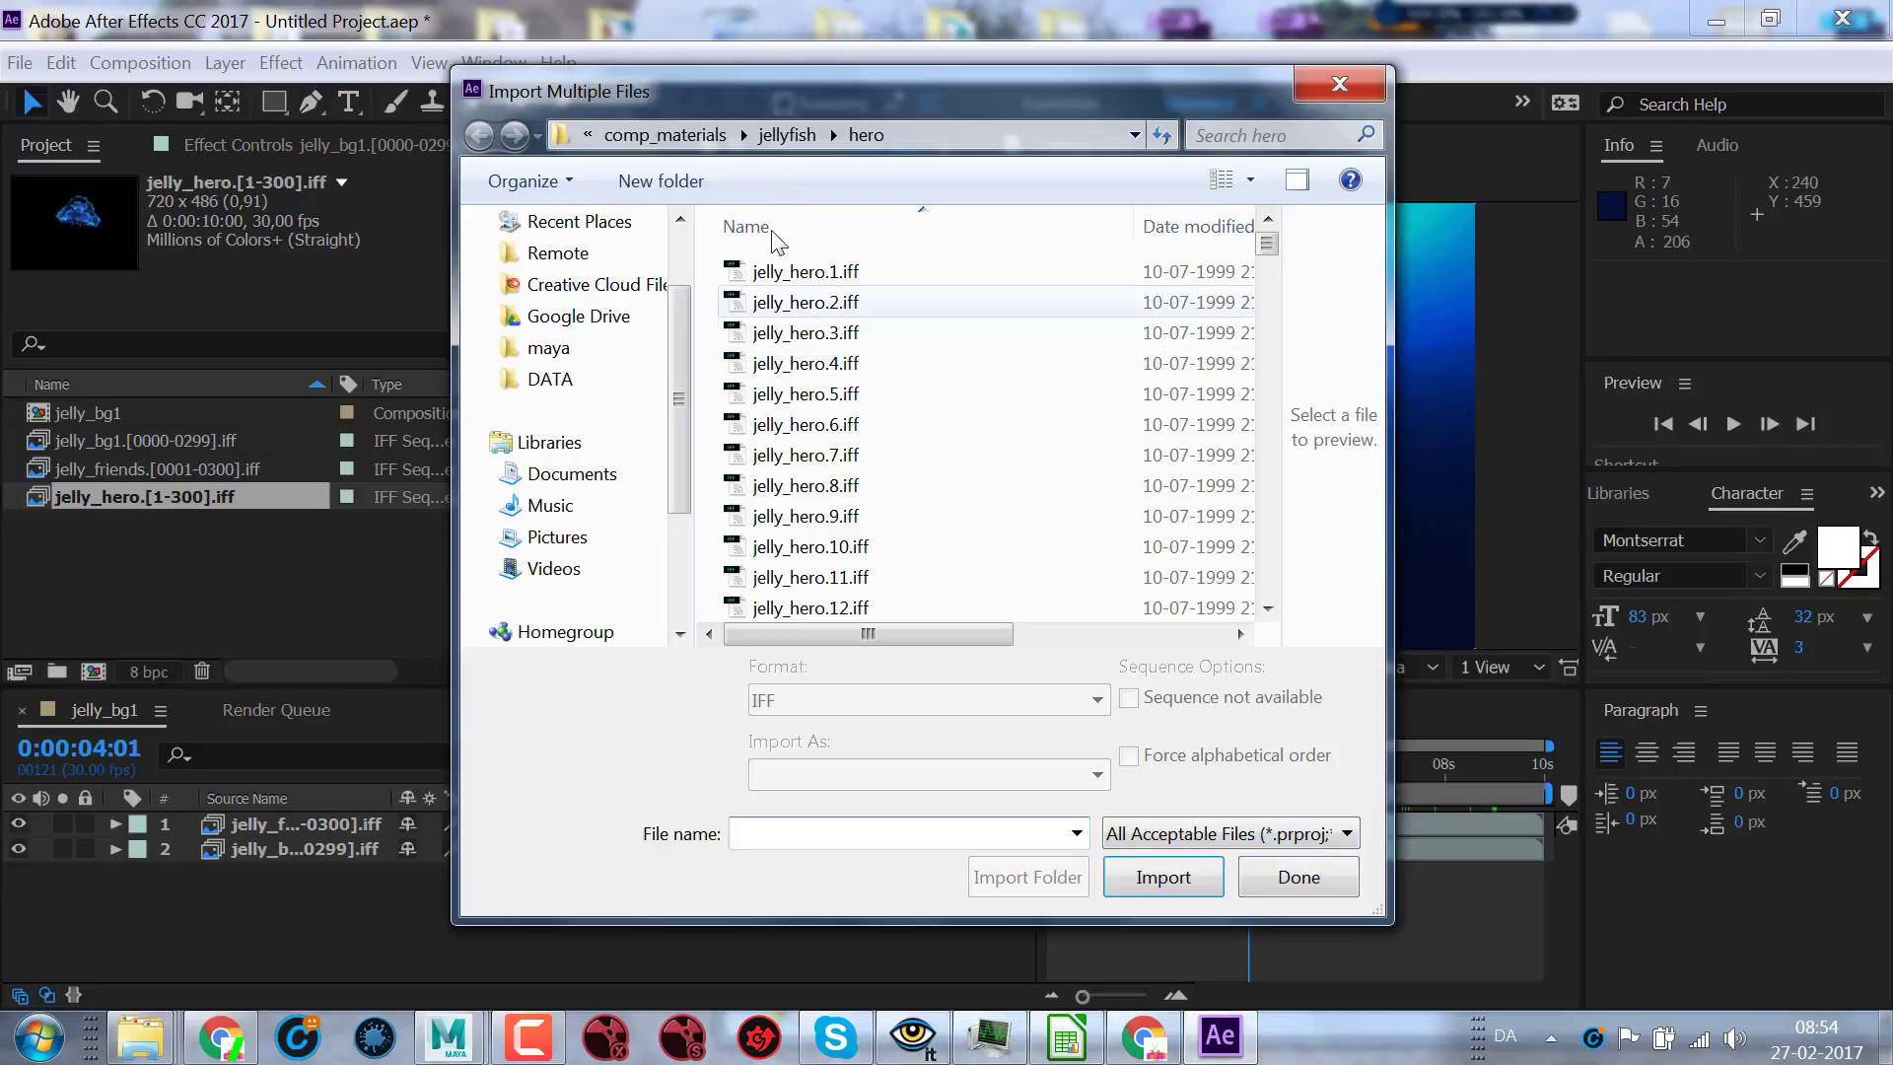
# - Import the first tentacles .iff frame as a sequence, then finish with Done and deselect the footage
pyautogui.click(786, 135)
pyautogui.doubleClick(787, 364)
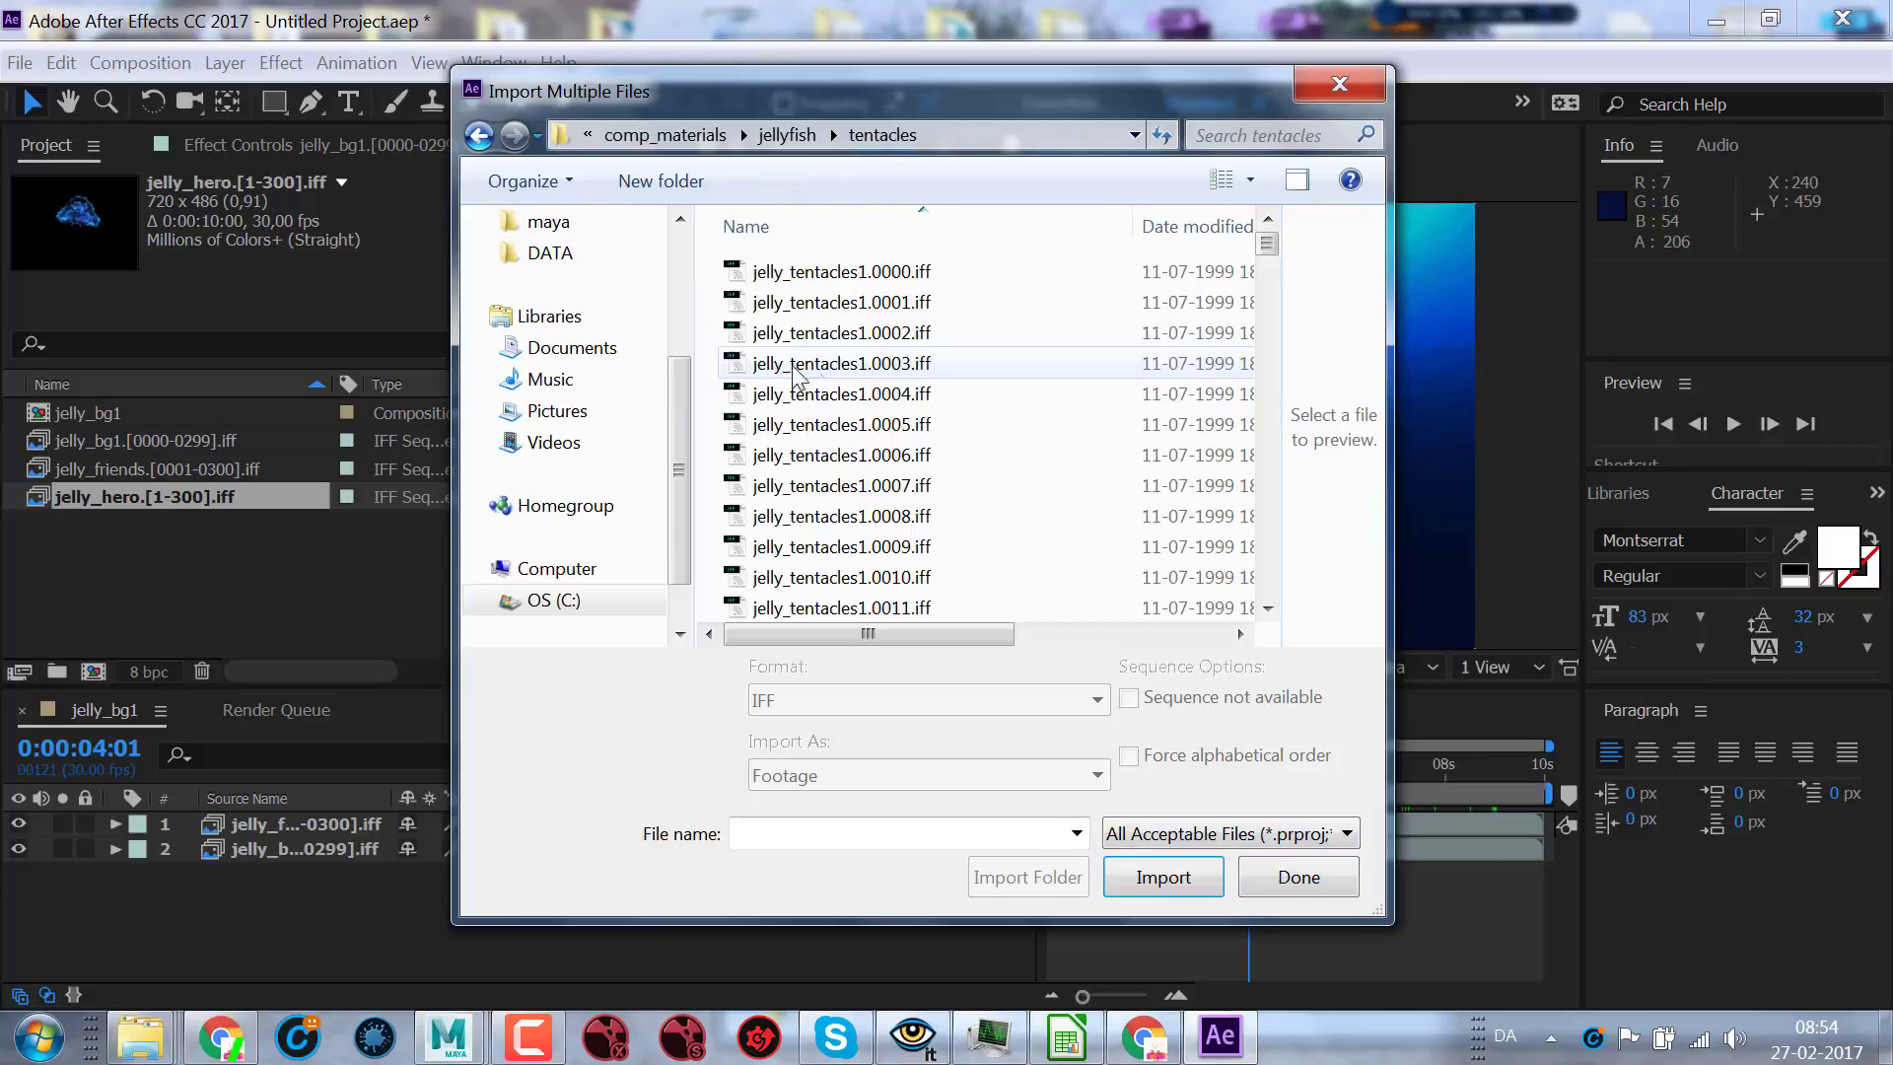
pyautogui.click(789, 245)
pyautogui.click(1163, 876)
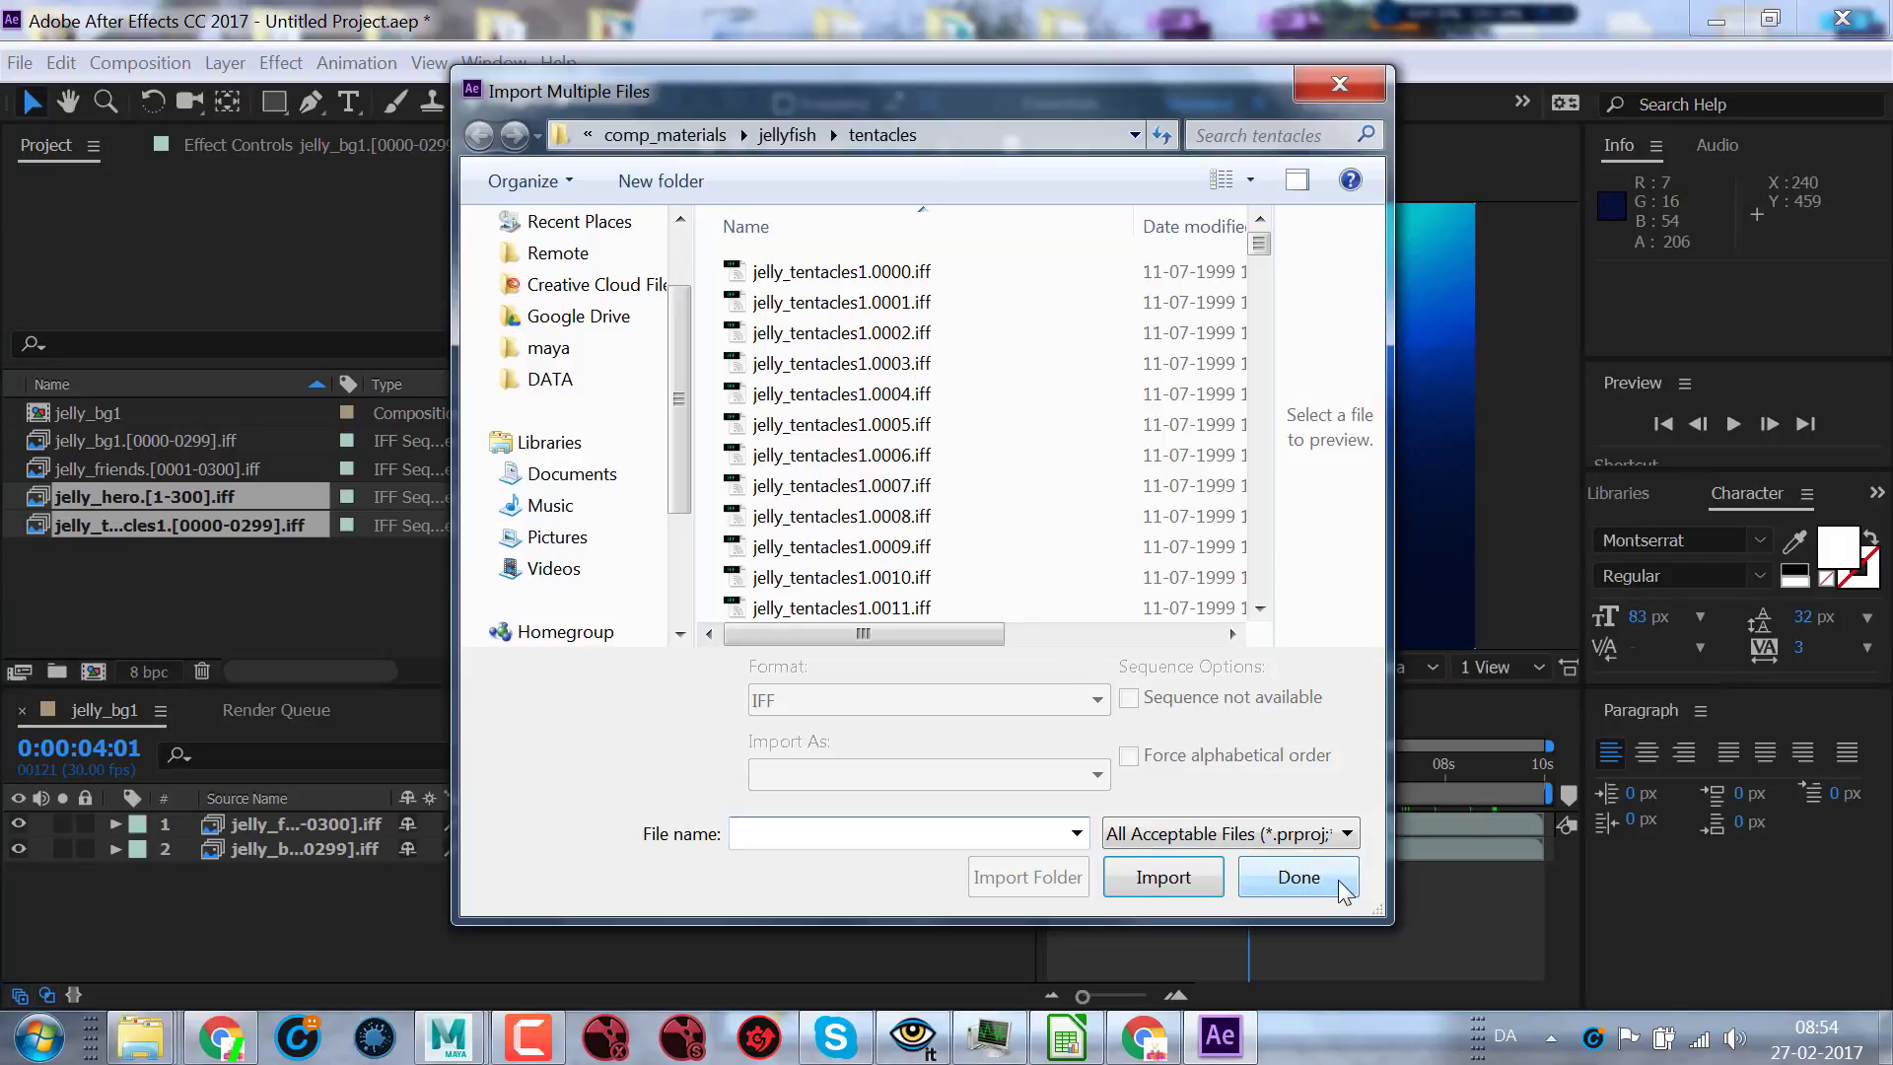
pyautogui.click(1261, 879)
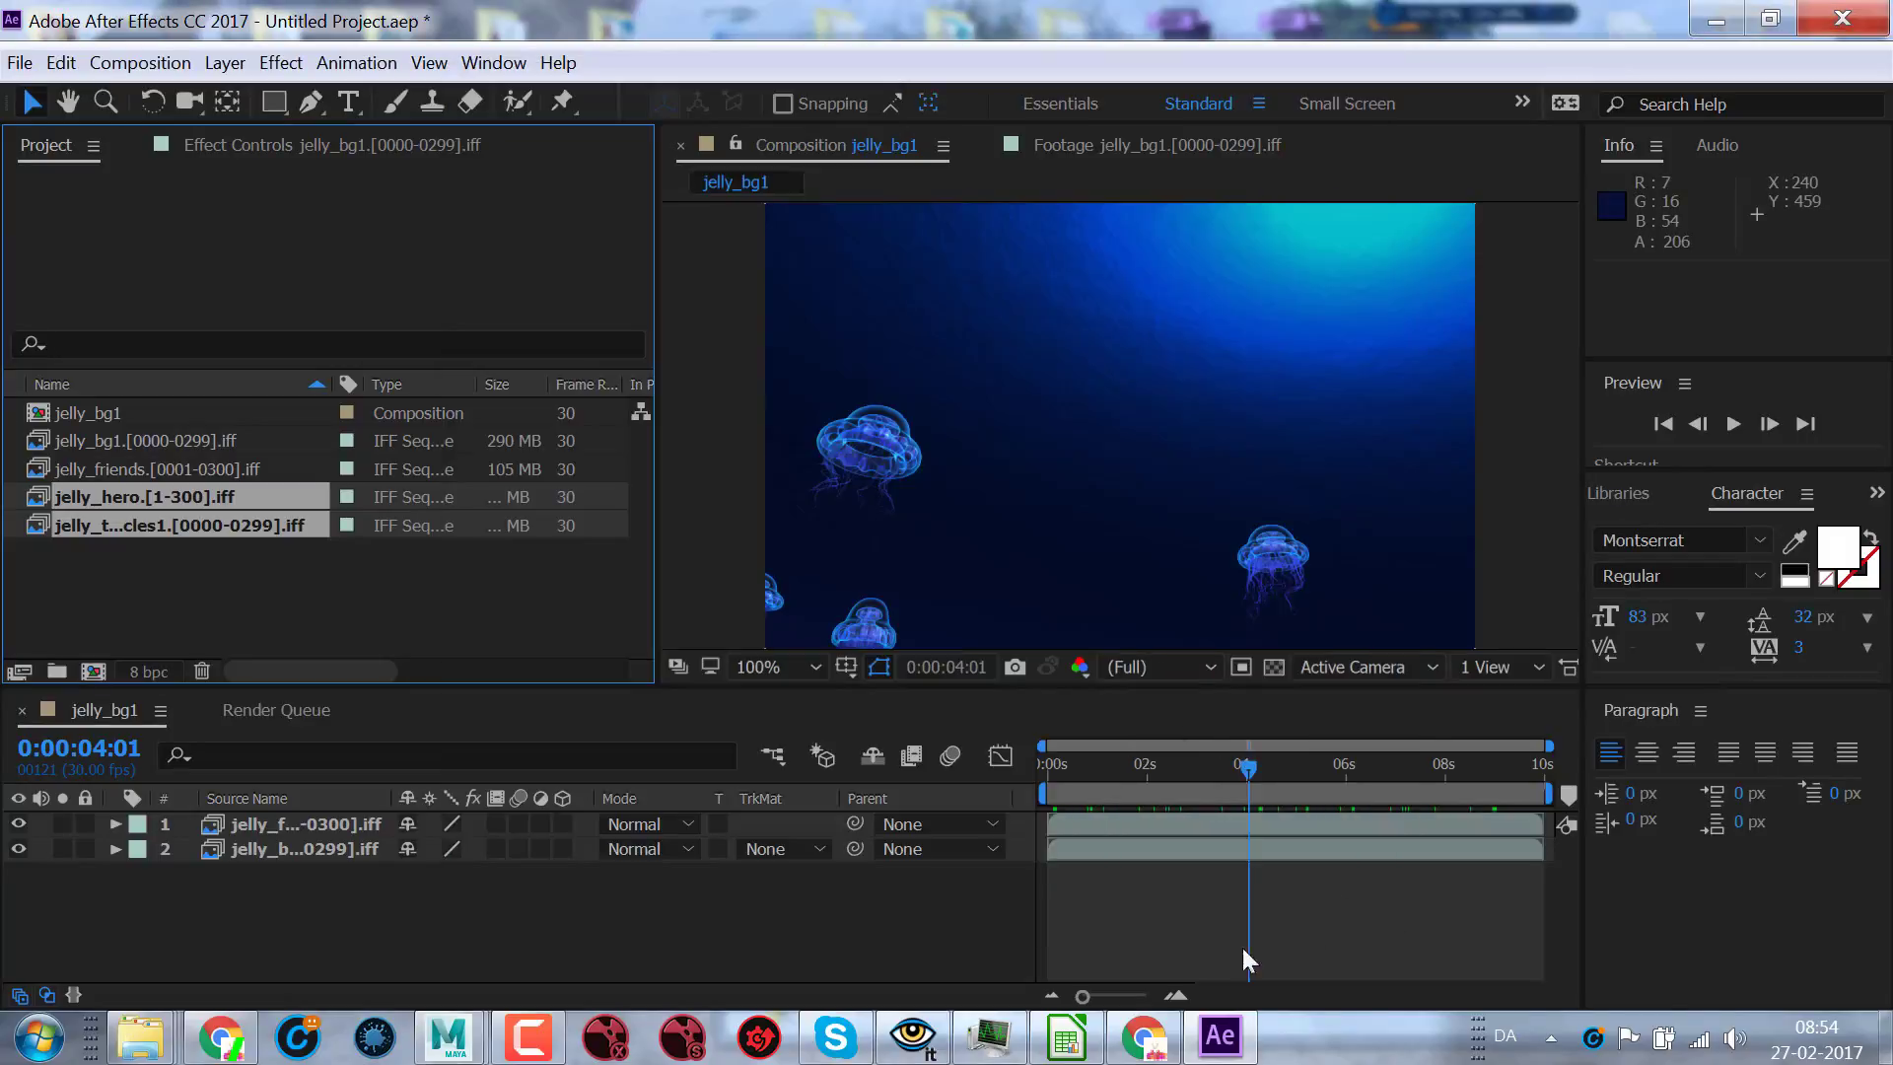
pyautogui.click(281, 580)
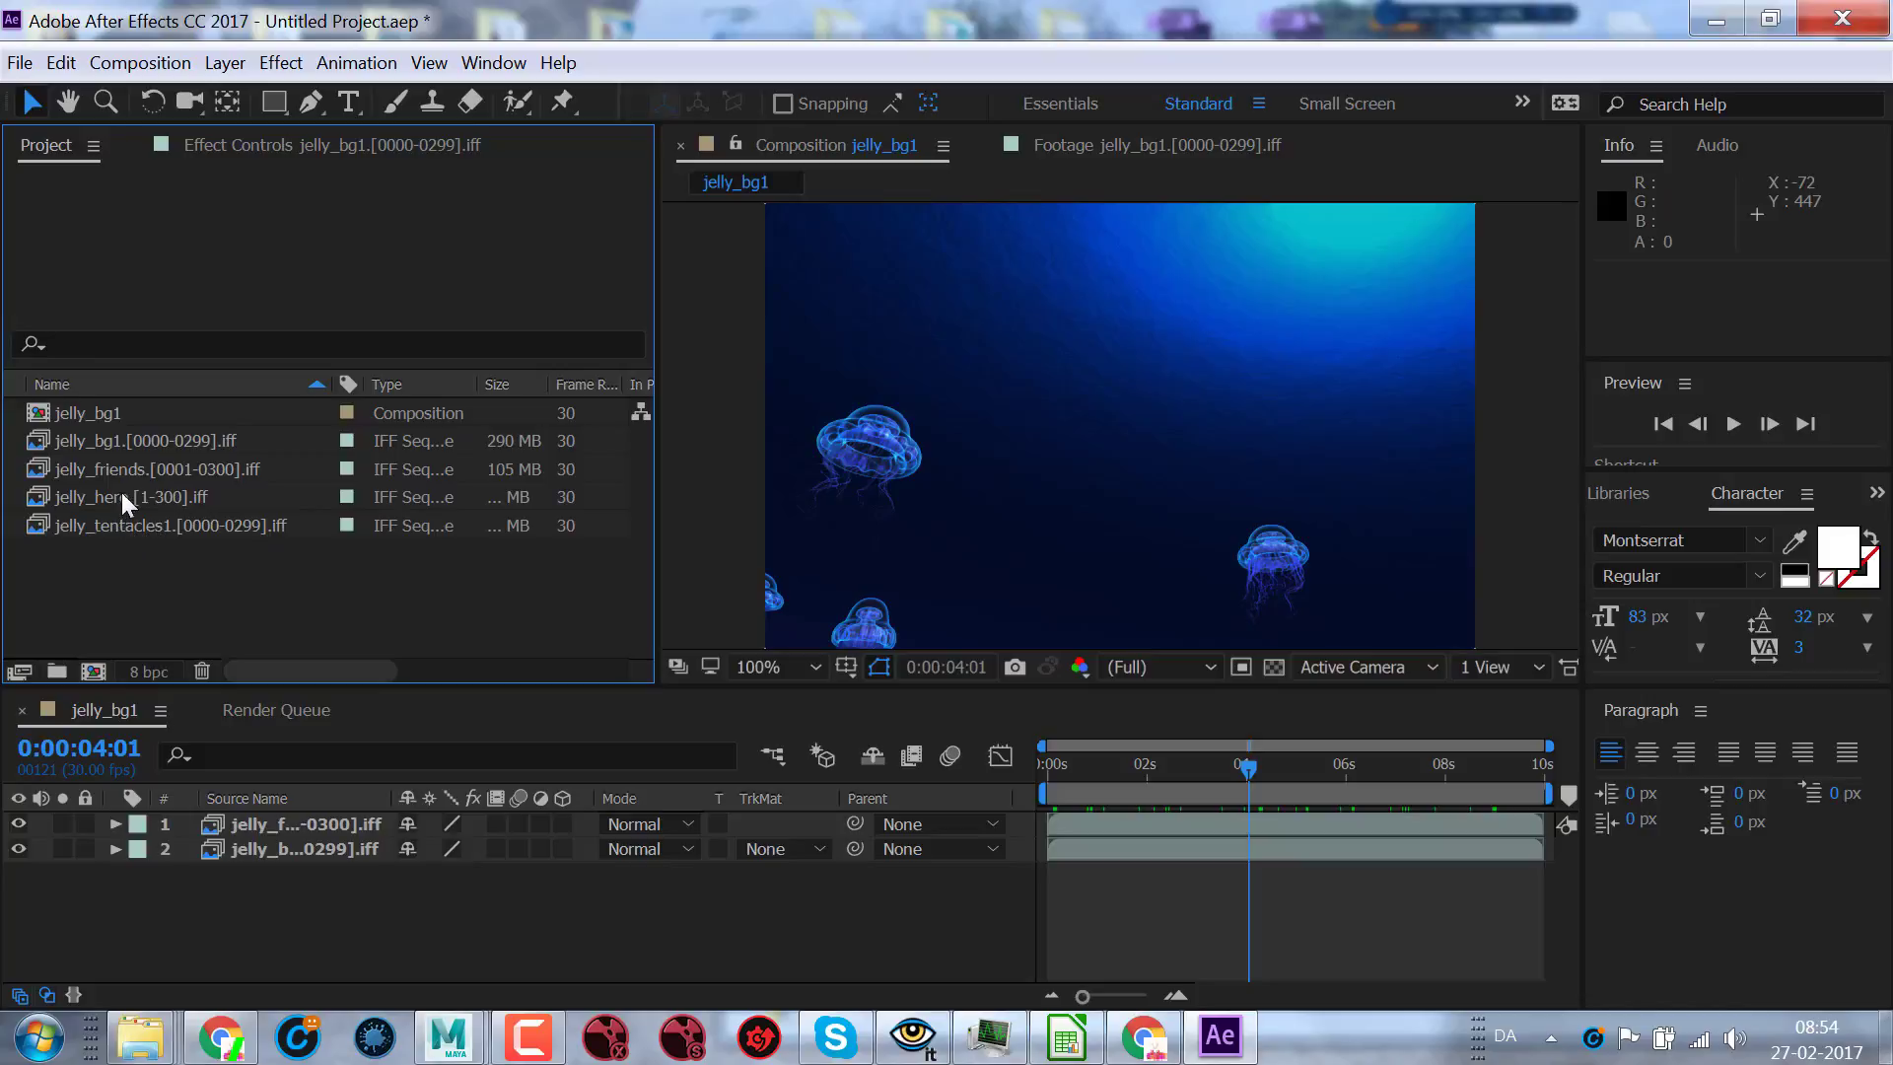
# - Add jelly_hero, then jelly_tentacles1 above it, to jelly_bg1; rewind to 0 and play
pyautogui.moveTo(120, 508); pyautogui.dragTo(301, 824)
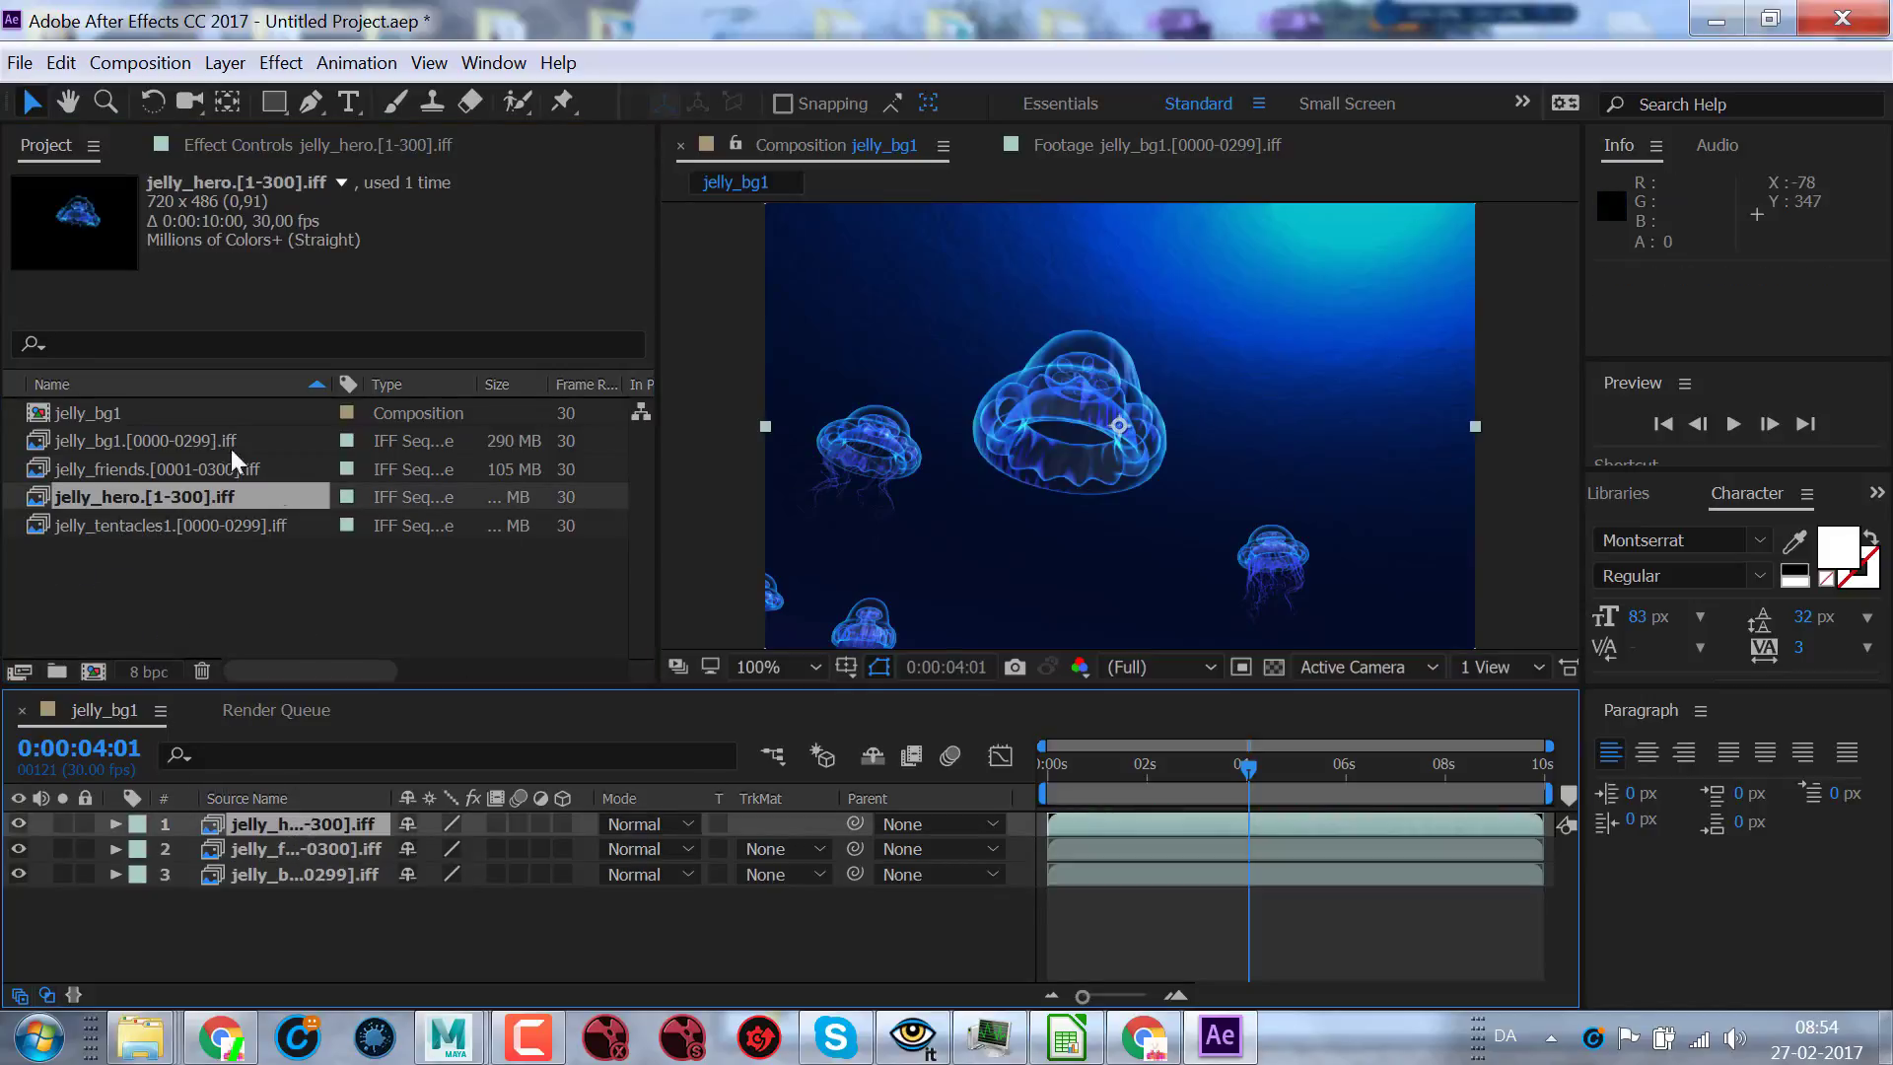
pyautogui.moveTo(138, 534); pyautogui.dragTo(219, 826)
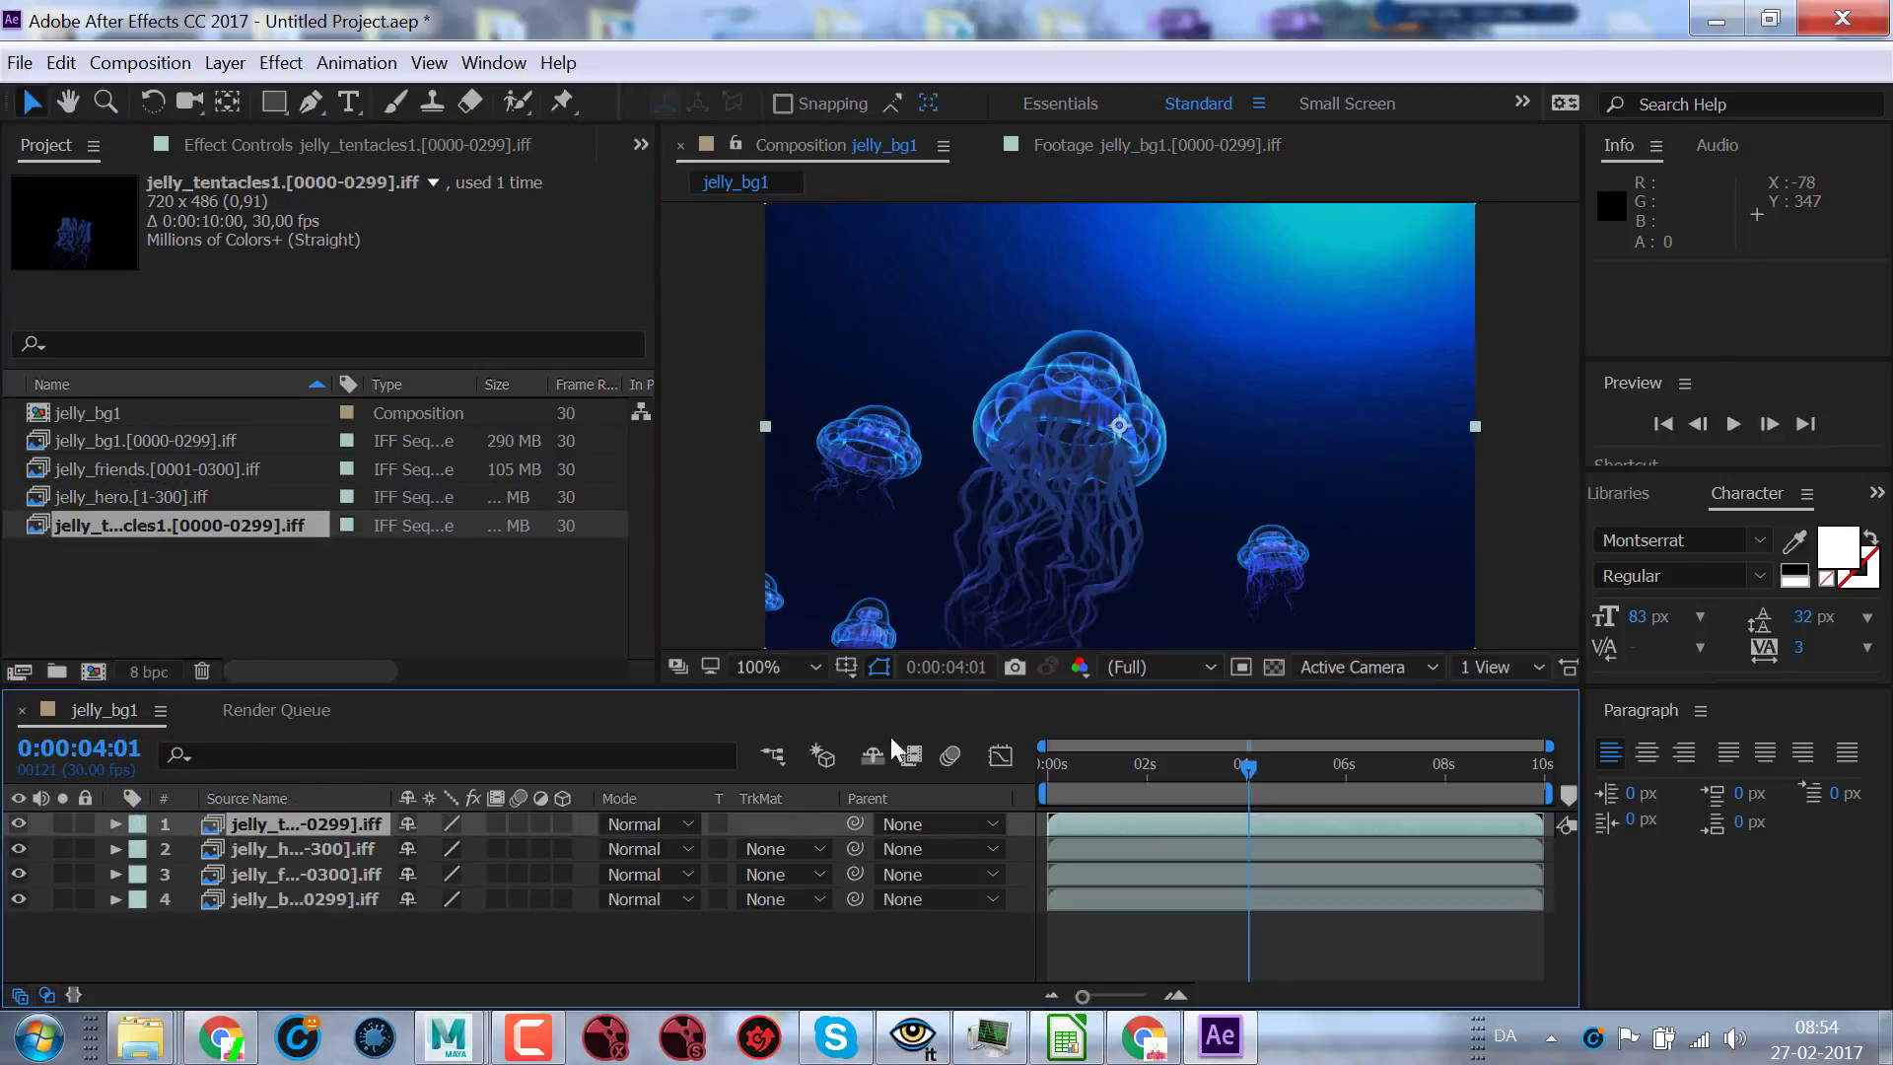
pyautogui.moveTo(1231, 791); pyautogui.dragTo(985, 766)
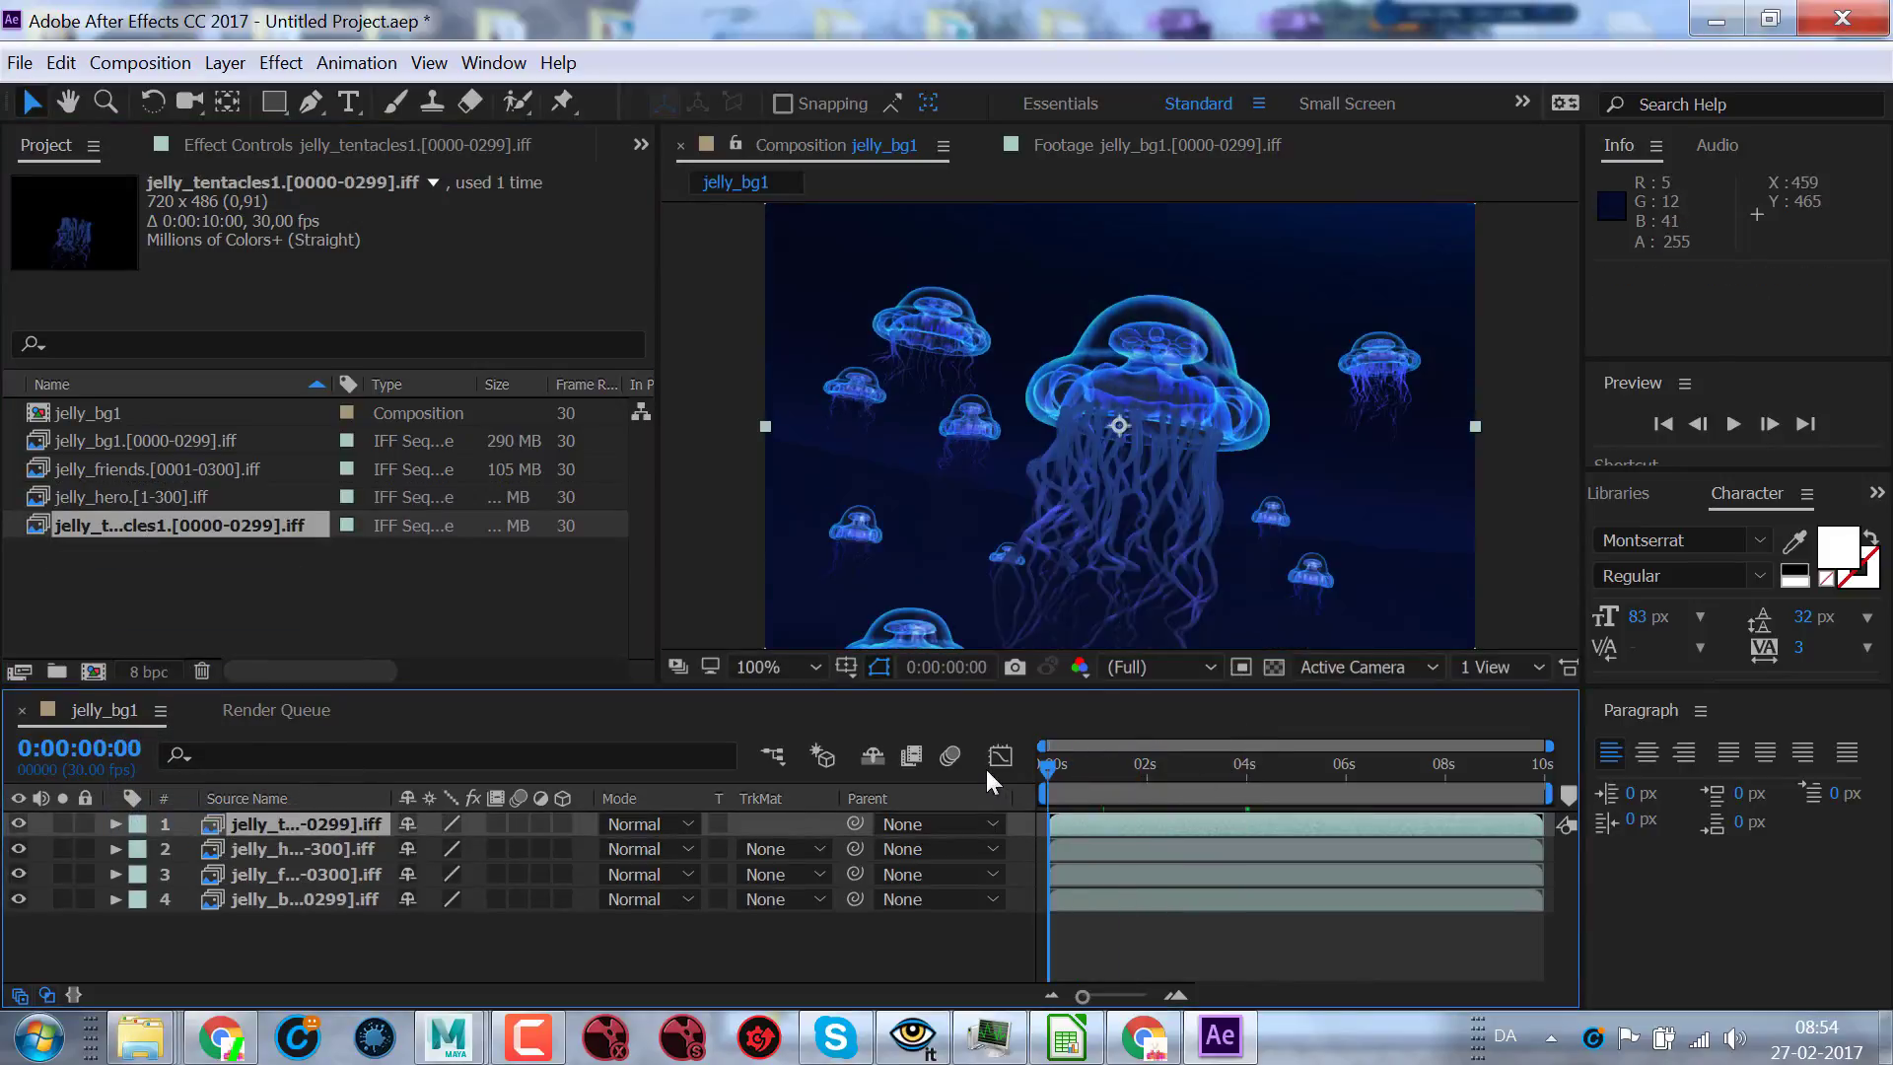
pyautogui.click(1733, 424)
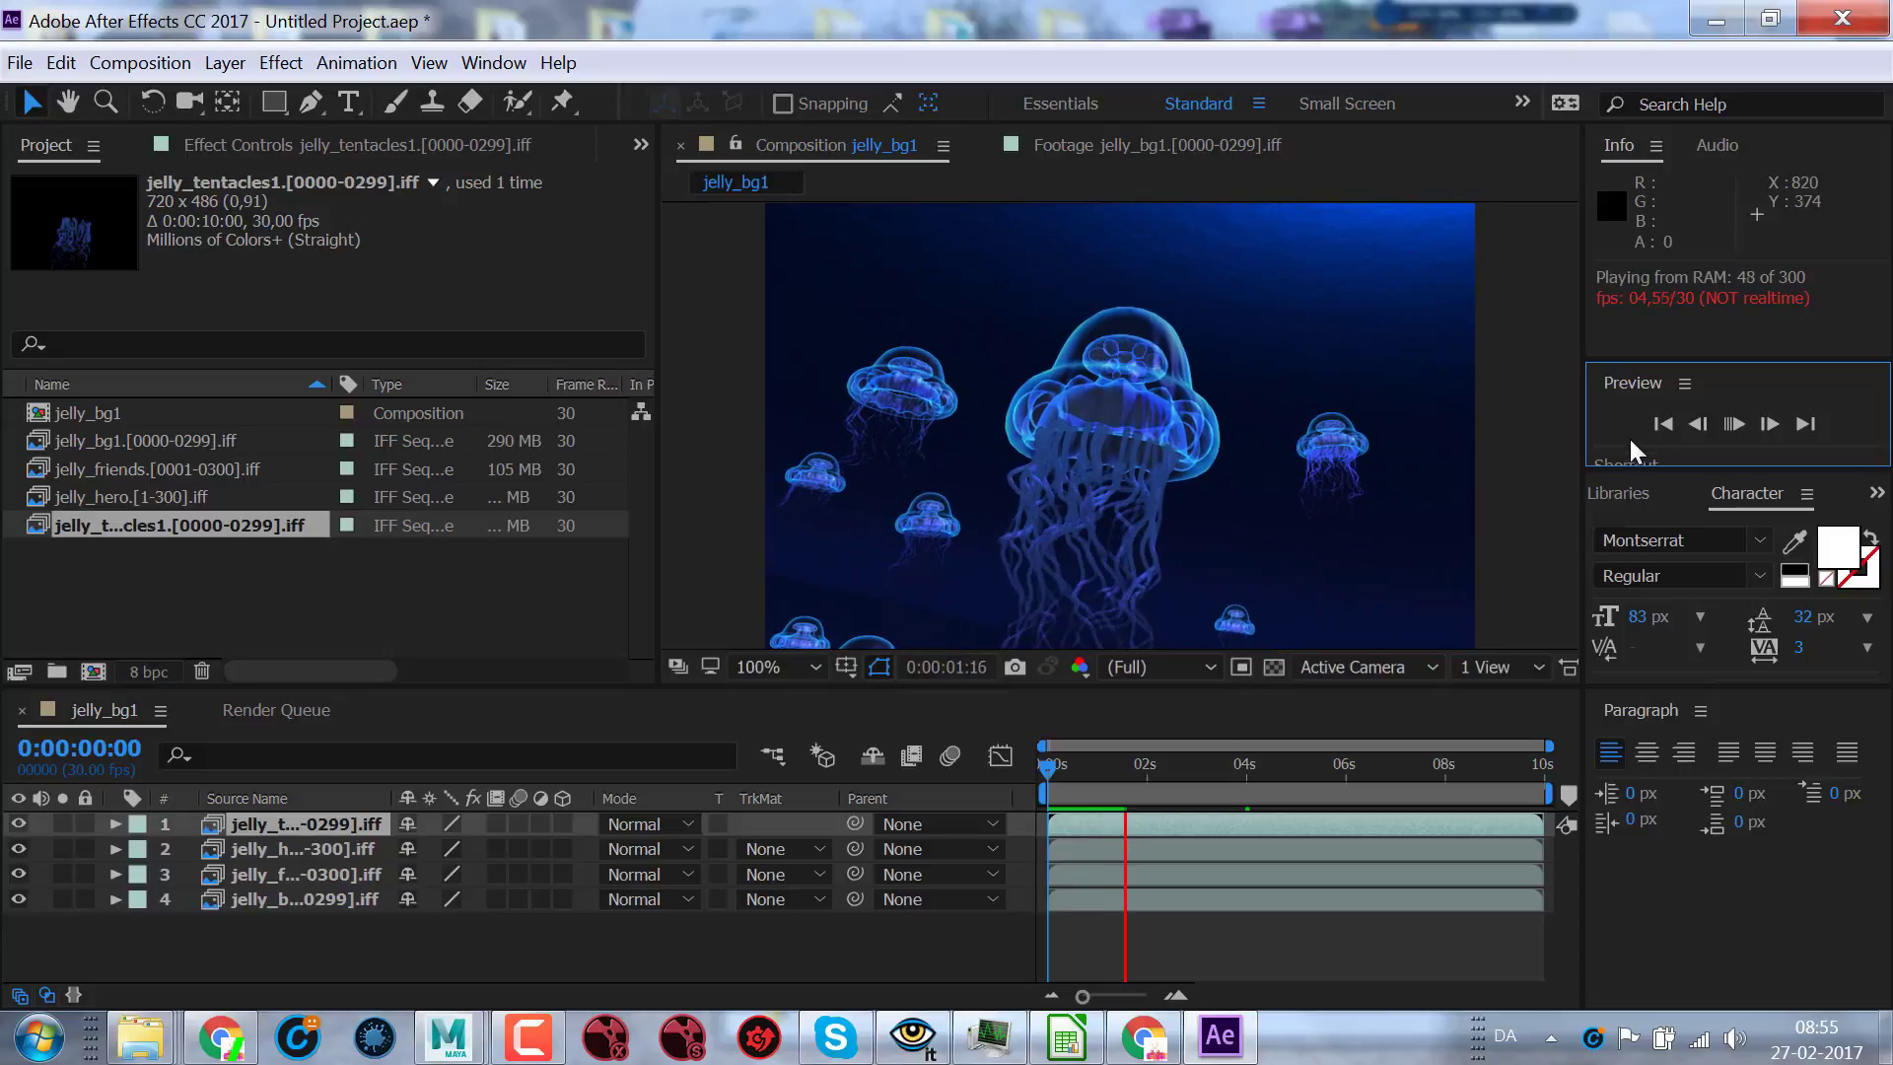
# - Stop the preview, replay the composition from the beginning, then stop playback again
pyautogui.click(1733, 424)
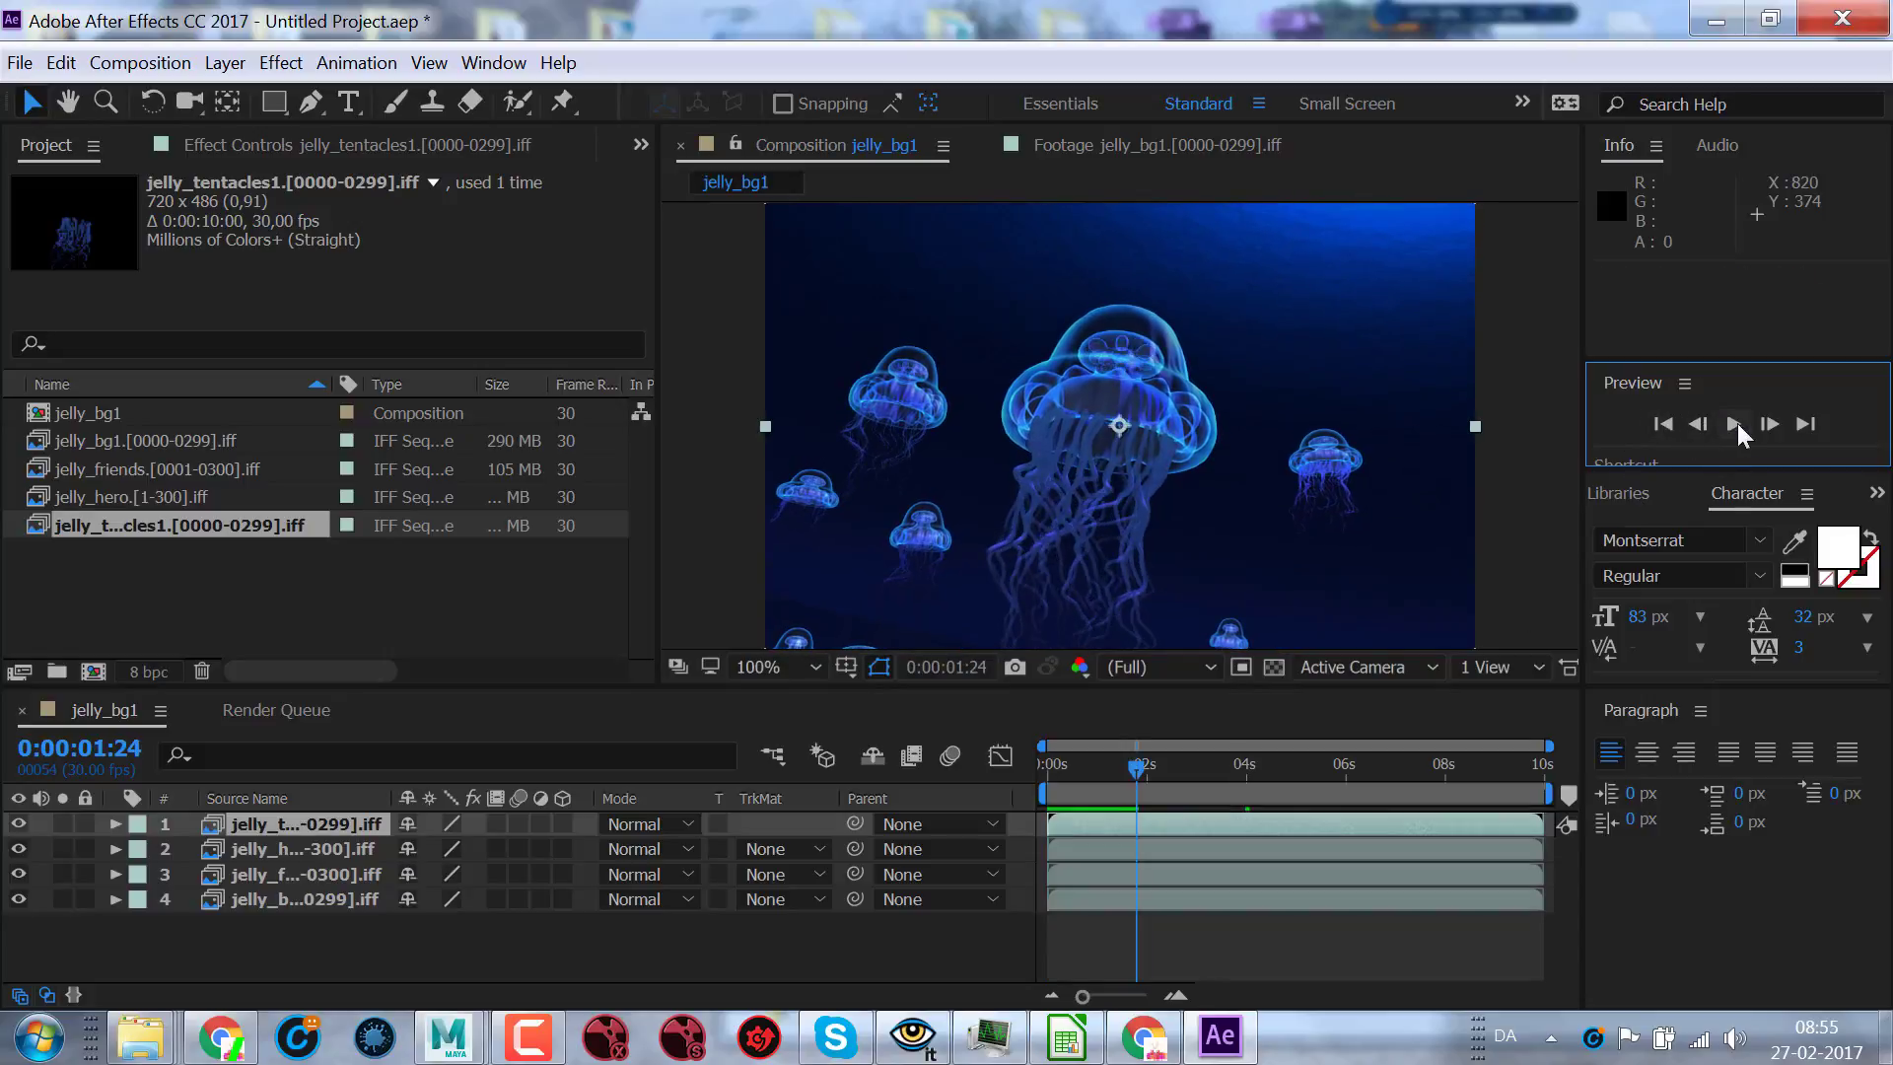
pyautogui.click(1087, 766)
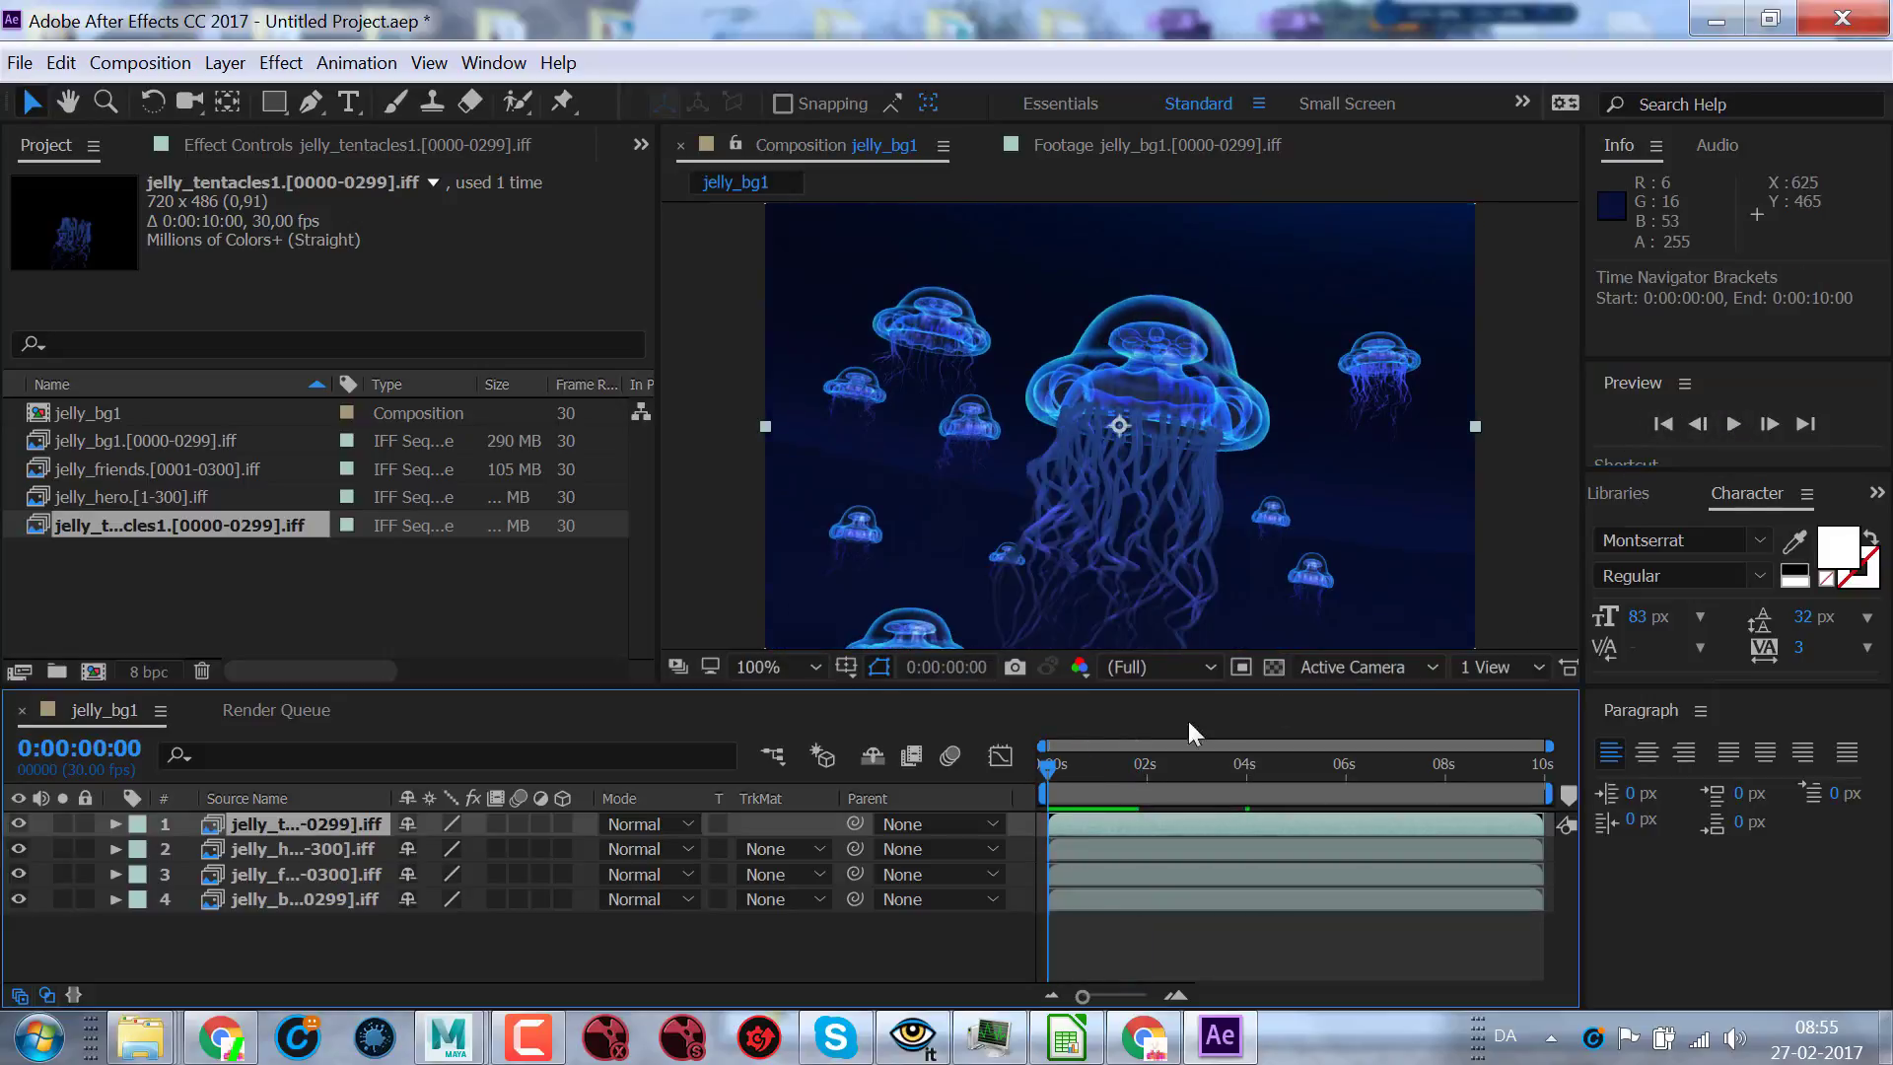
pyautogui.click(1733, 424)
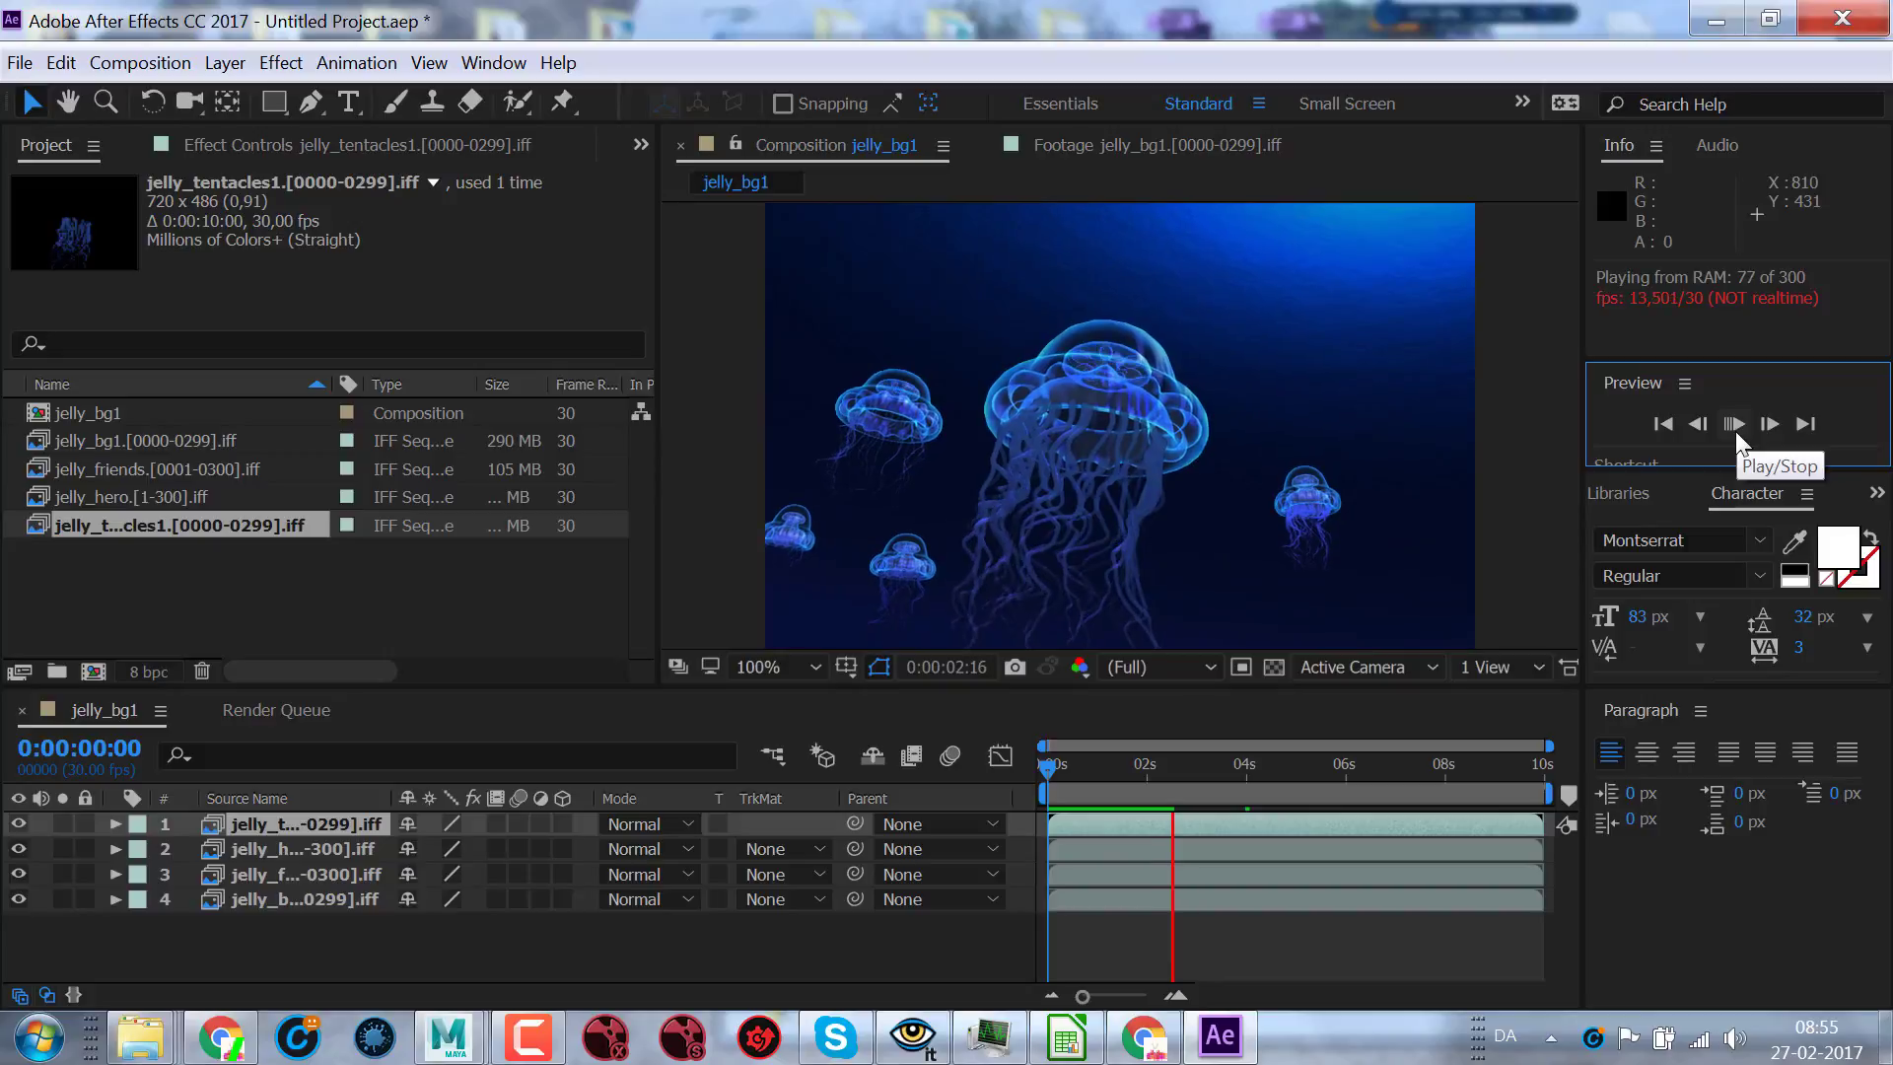
pyautogui.click(1734, 424)
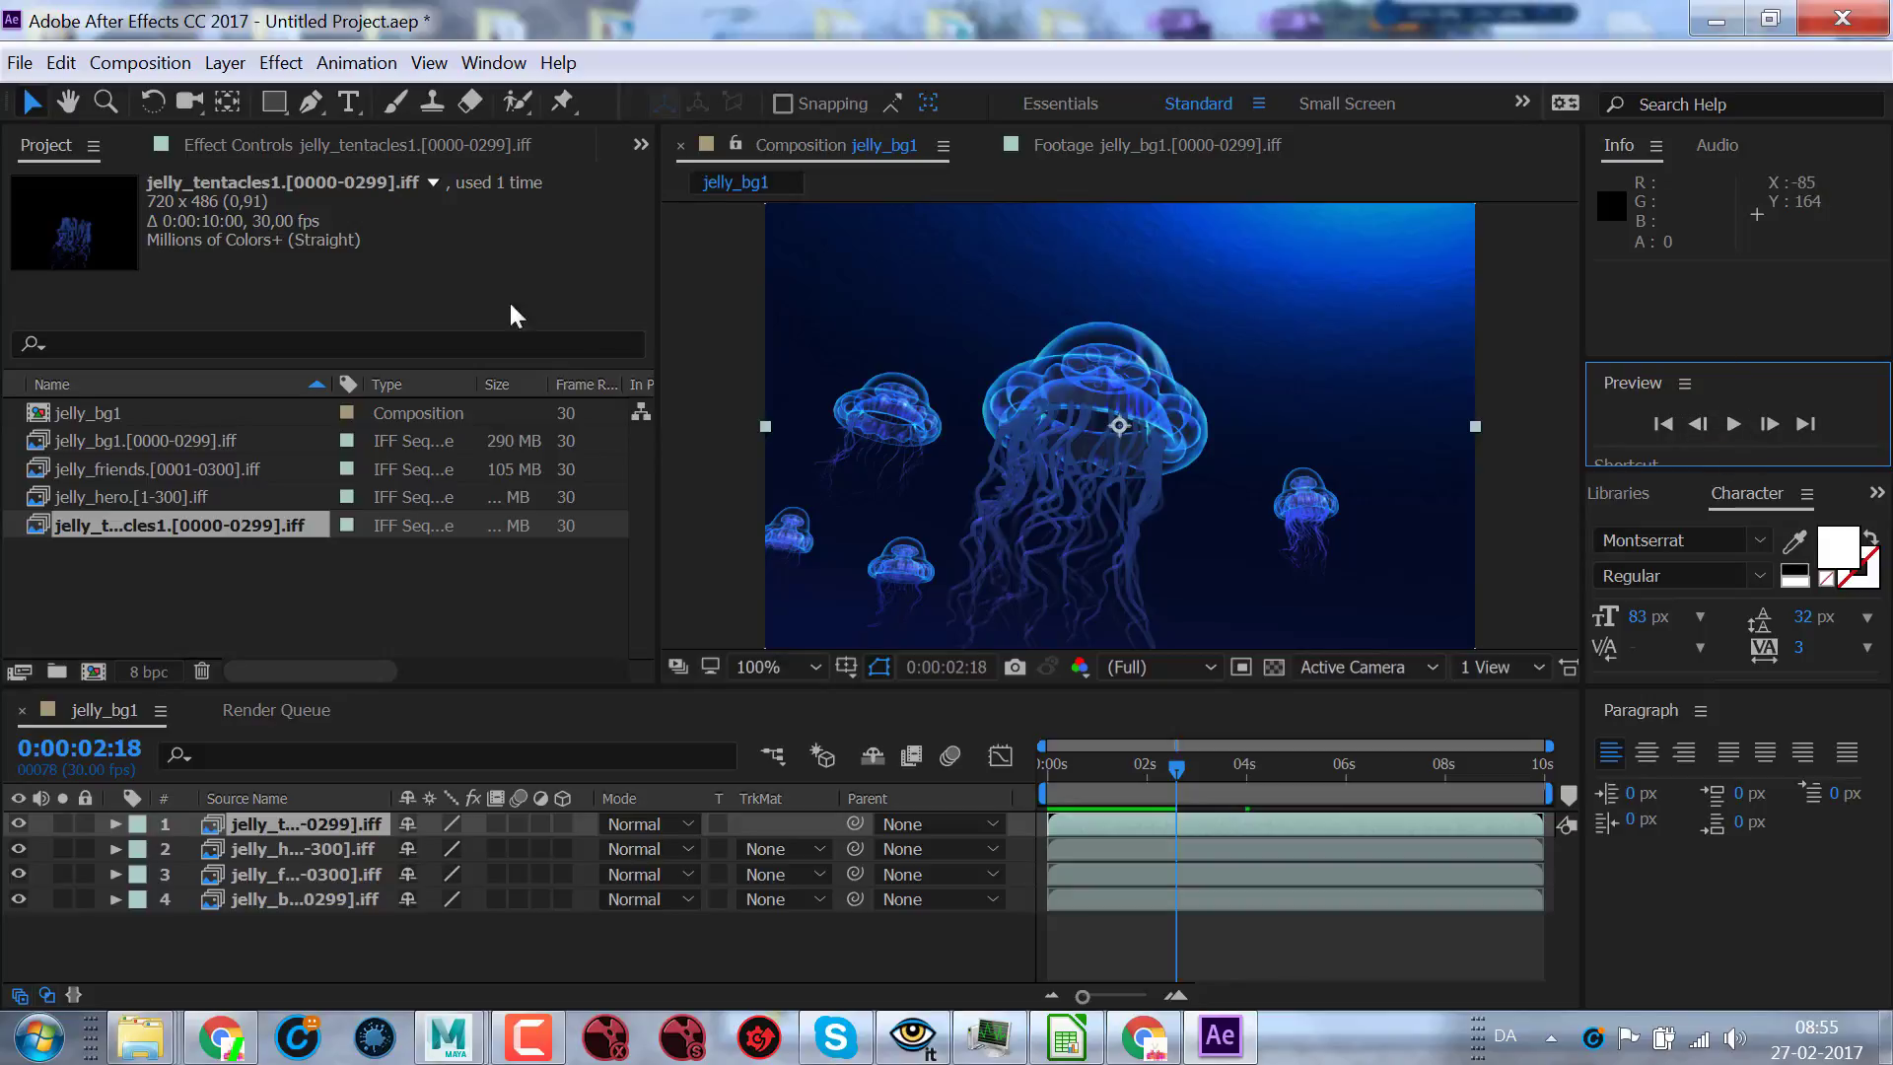
pyautogui.click(494, 62)
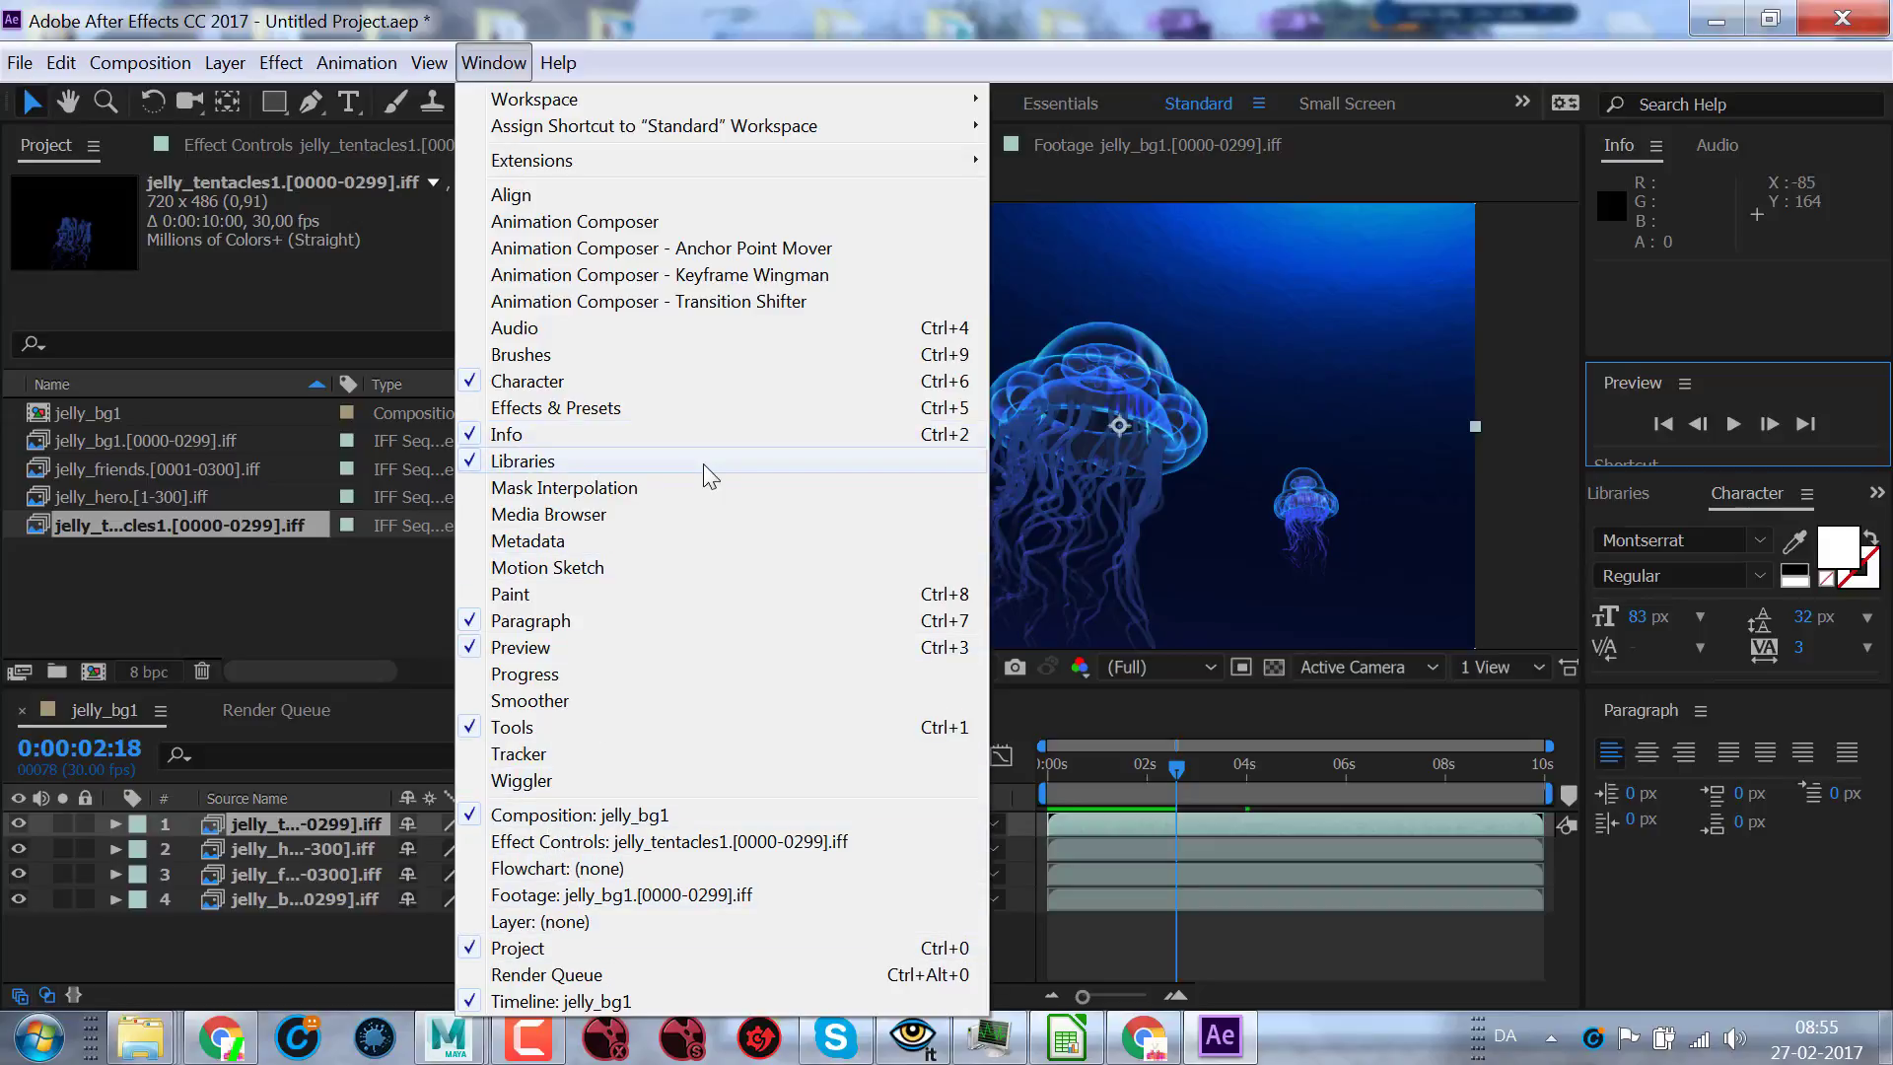
pyautogui.click(537, 20)
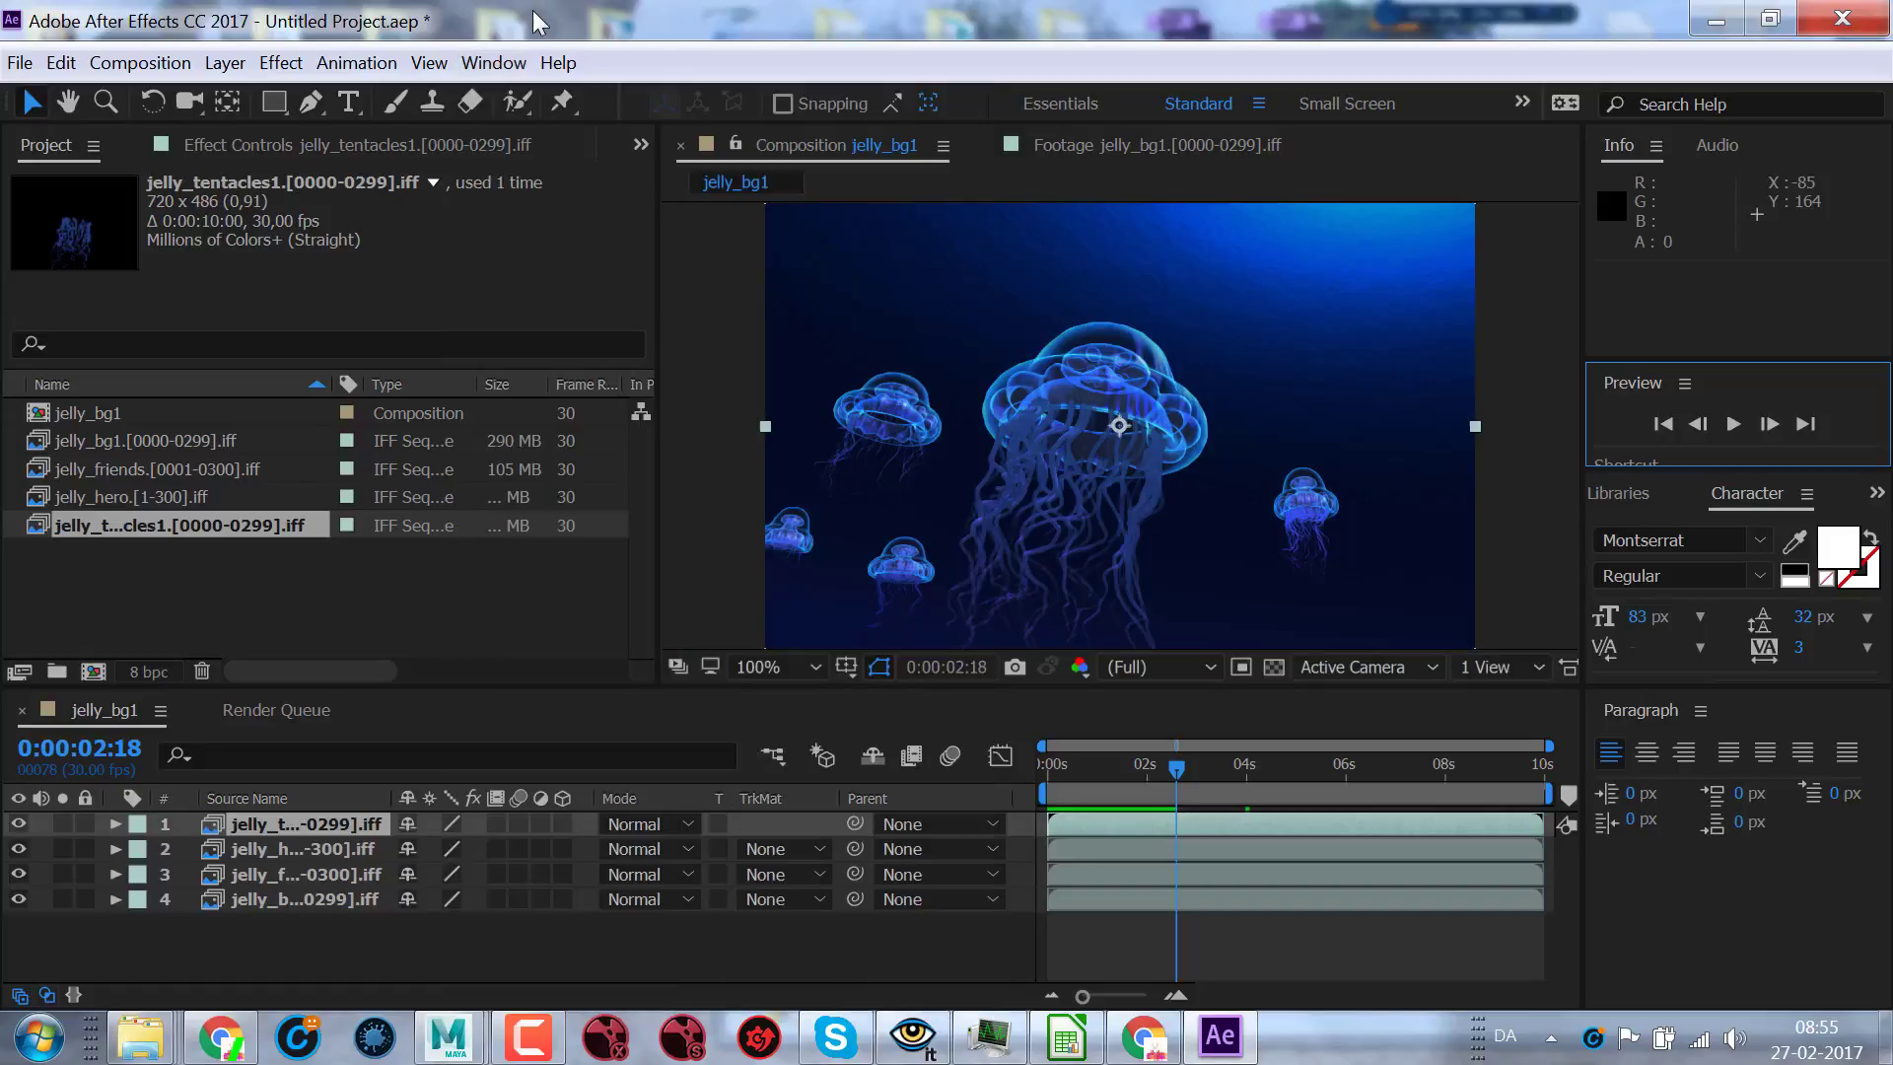
pyautogui.click(333, 67)
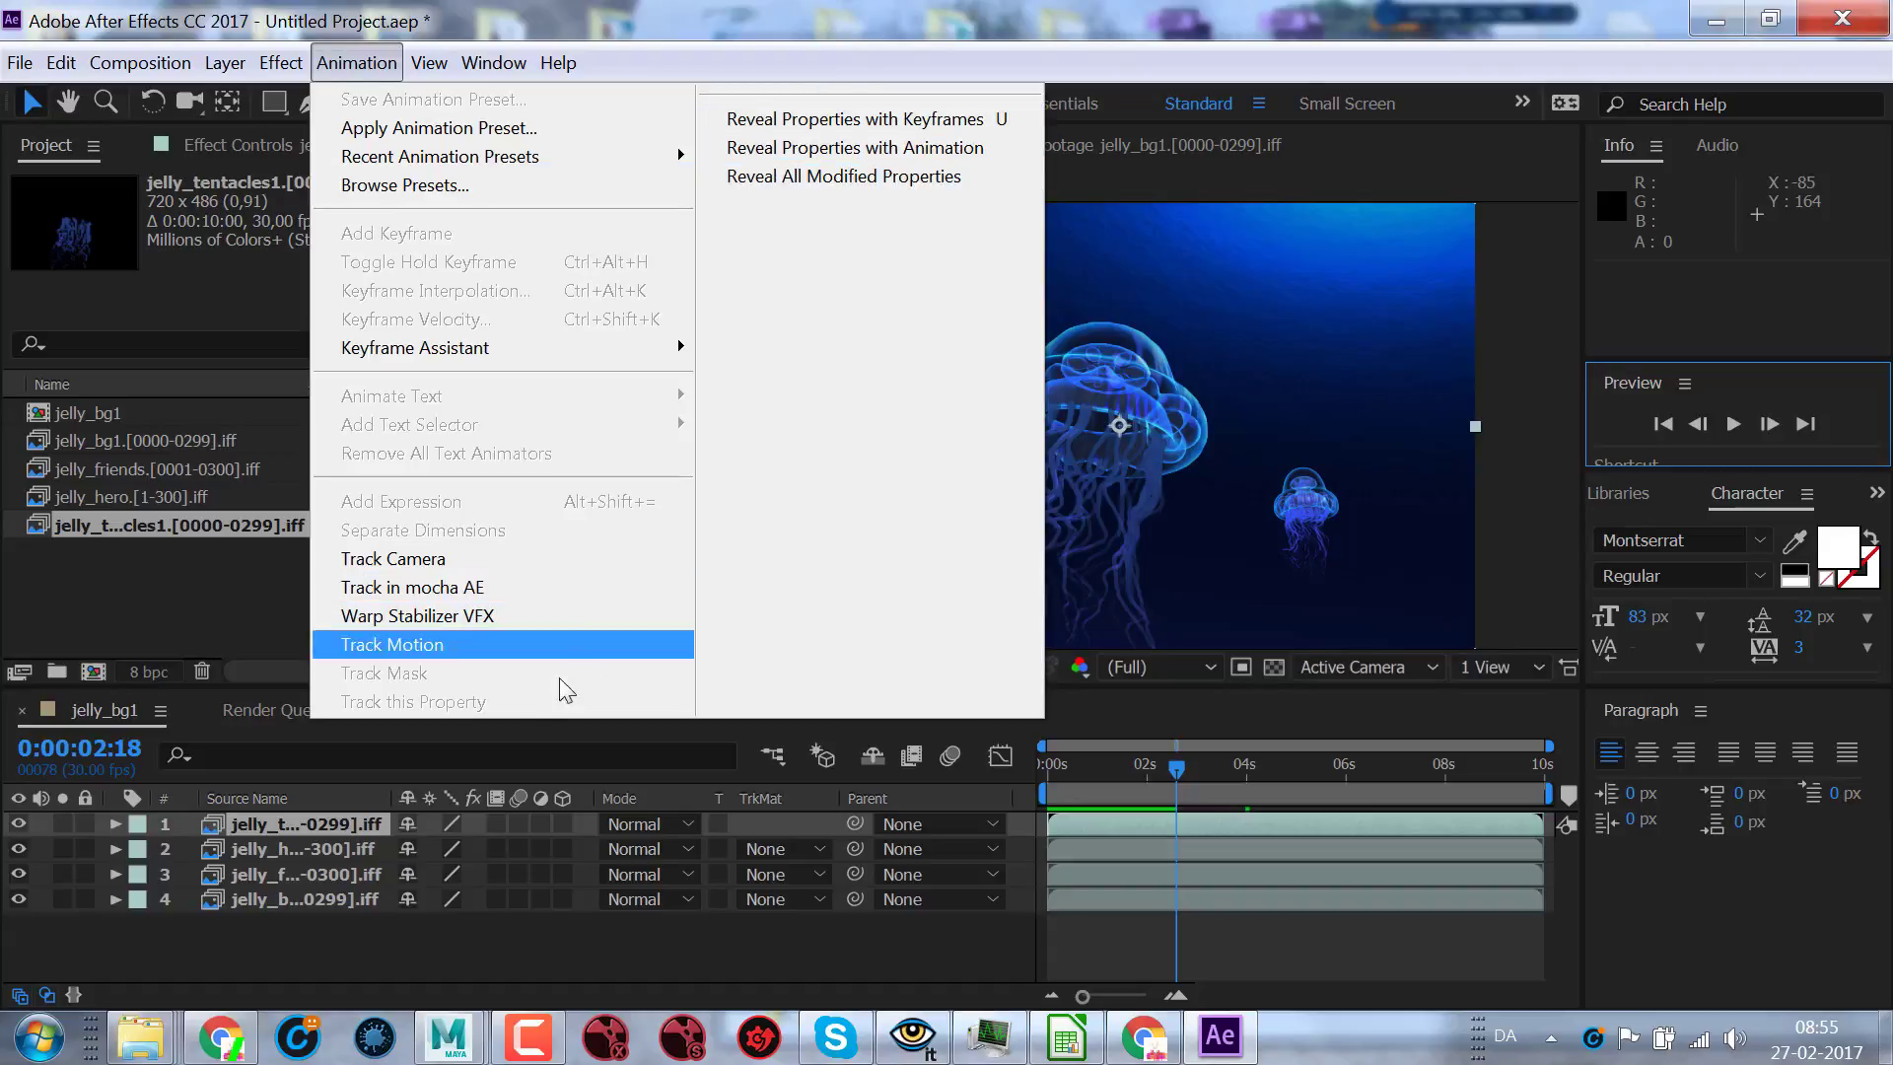
pyautogui.moveTo(558, 62)
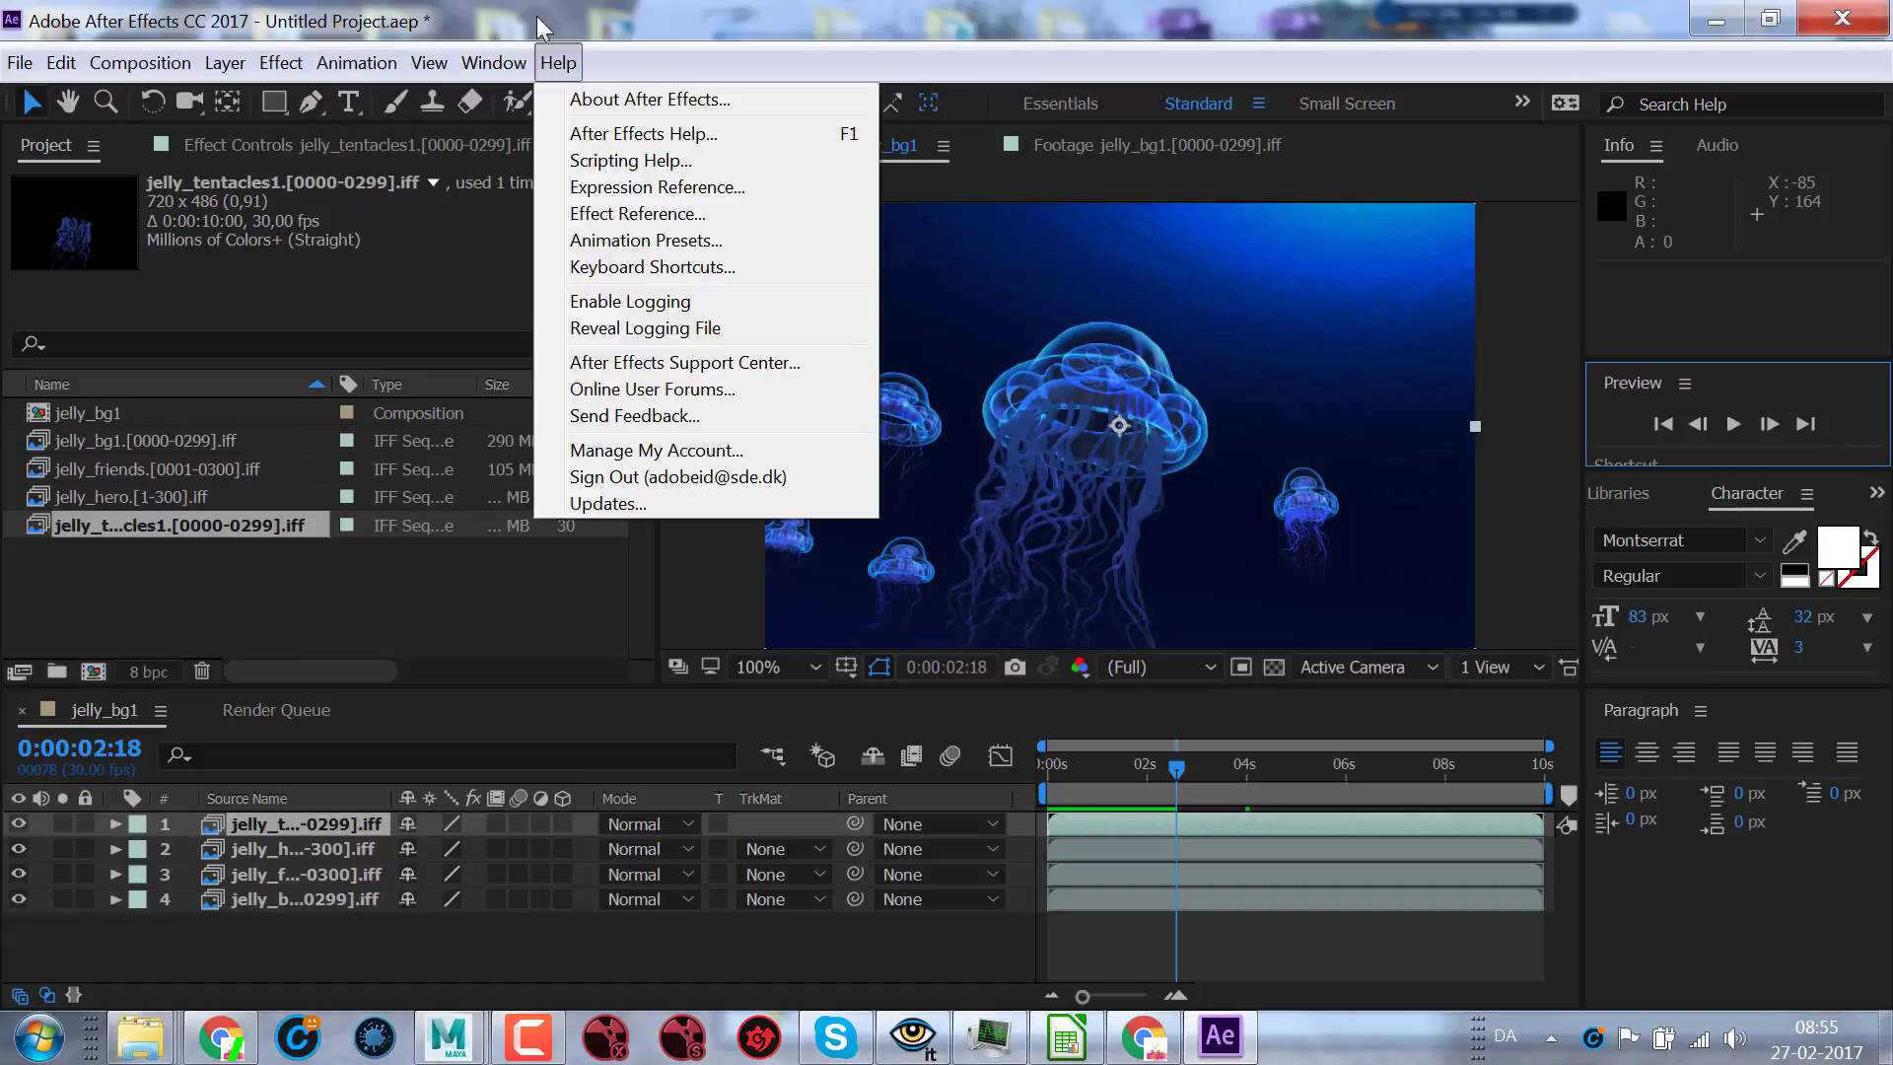
pyautogui.moveTo(281, 63)
pyautogui.moveTo(345, 204)
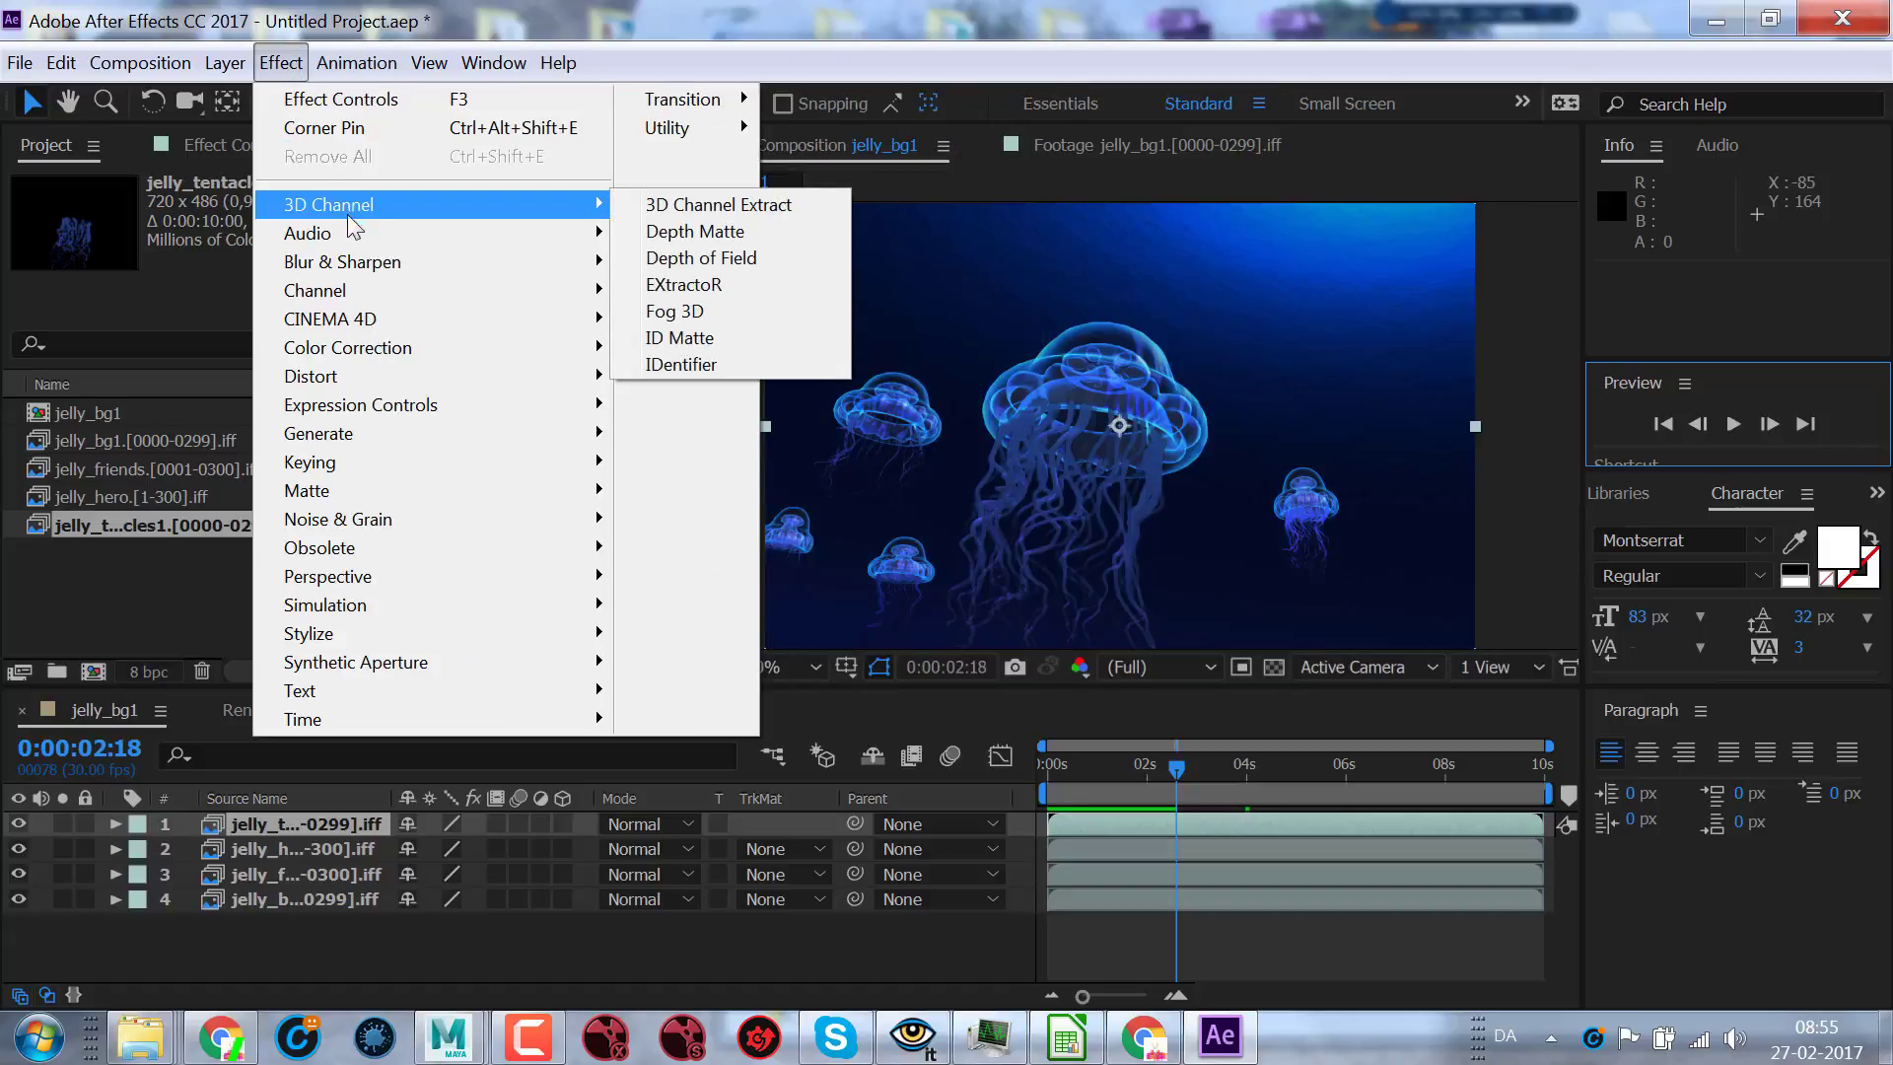
pyautogui.moveTo(346, 462)
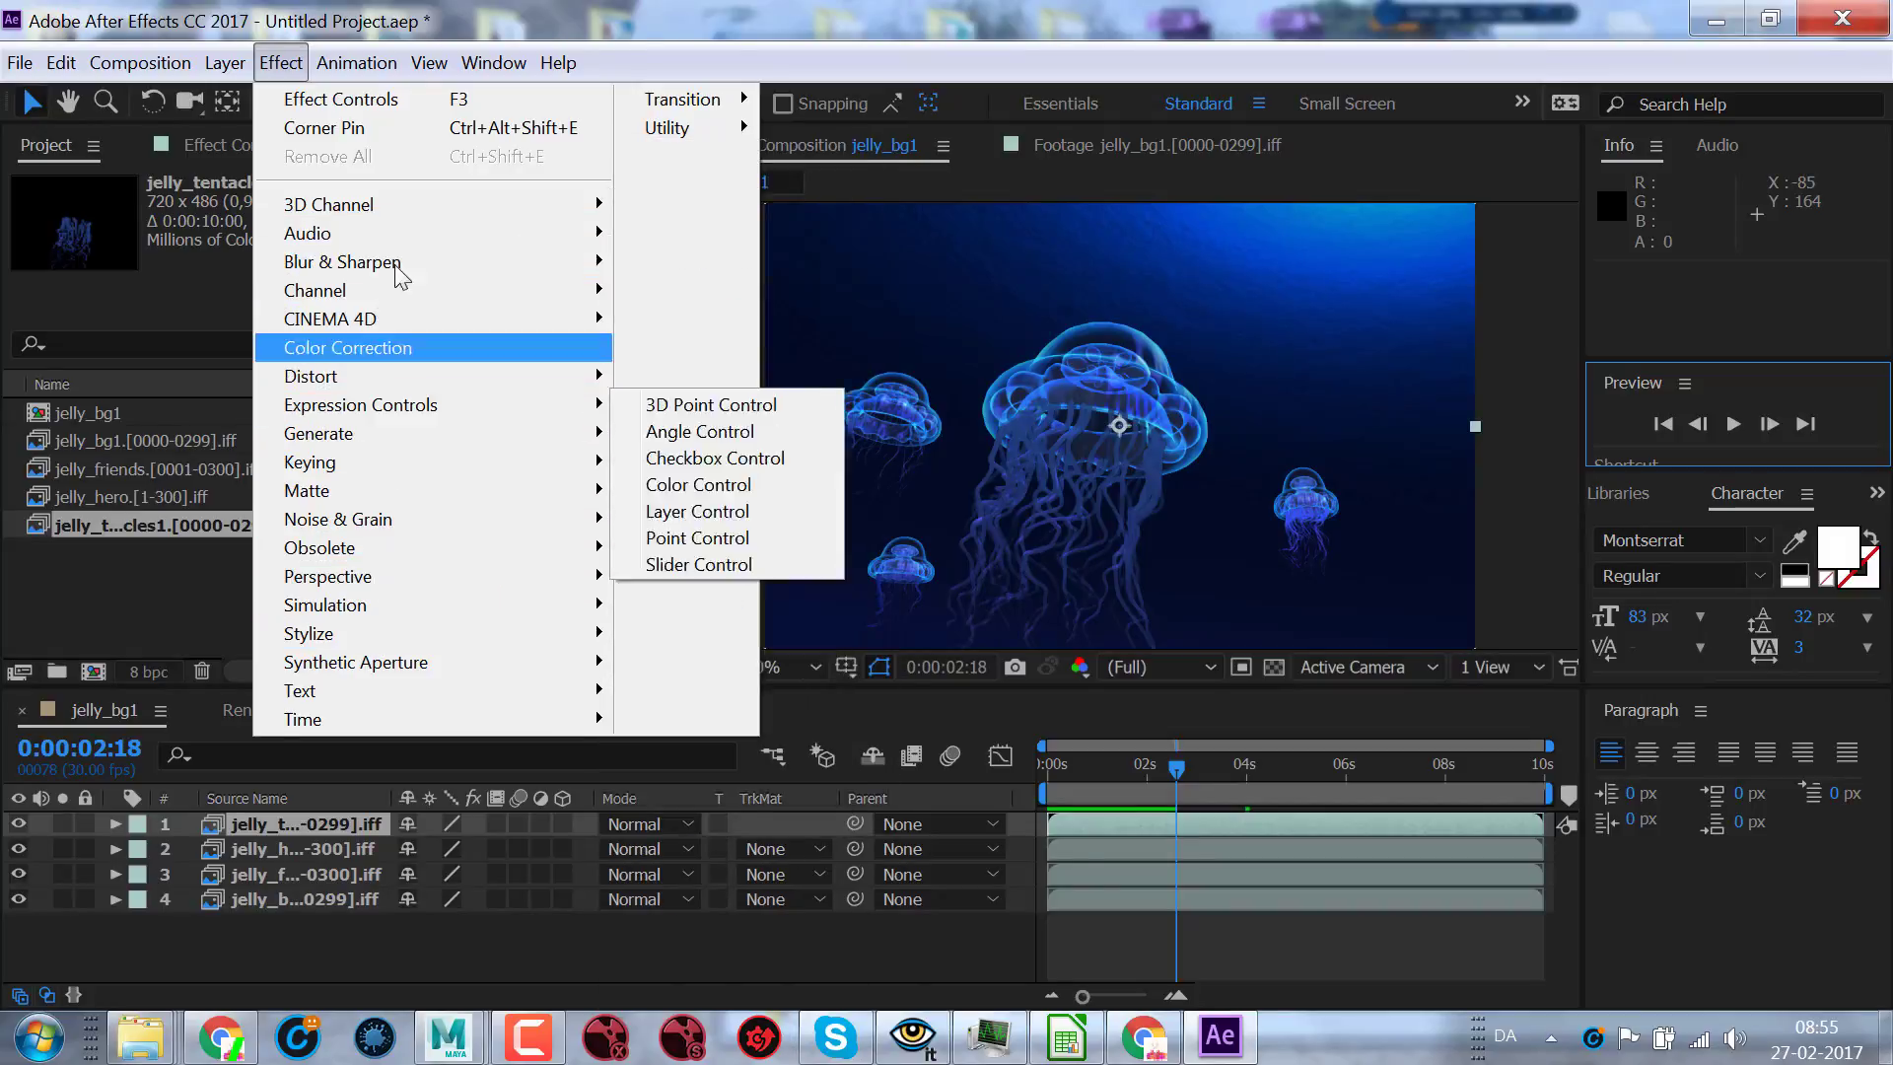
pyautogui.moveTo(399, 440)
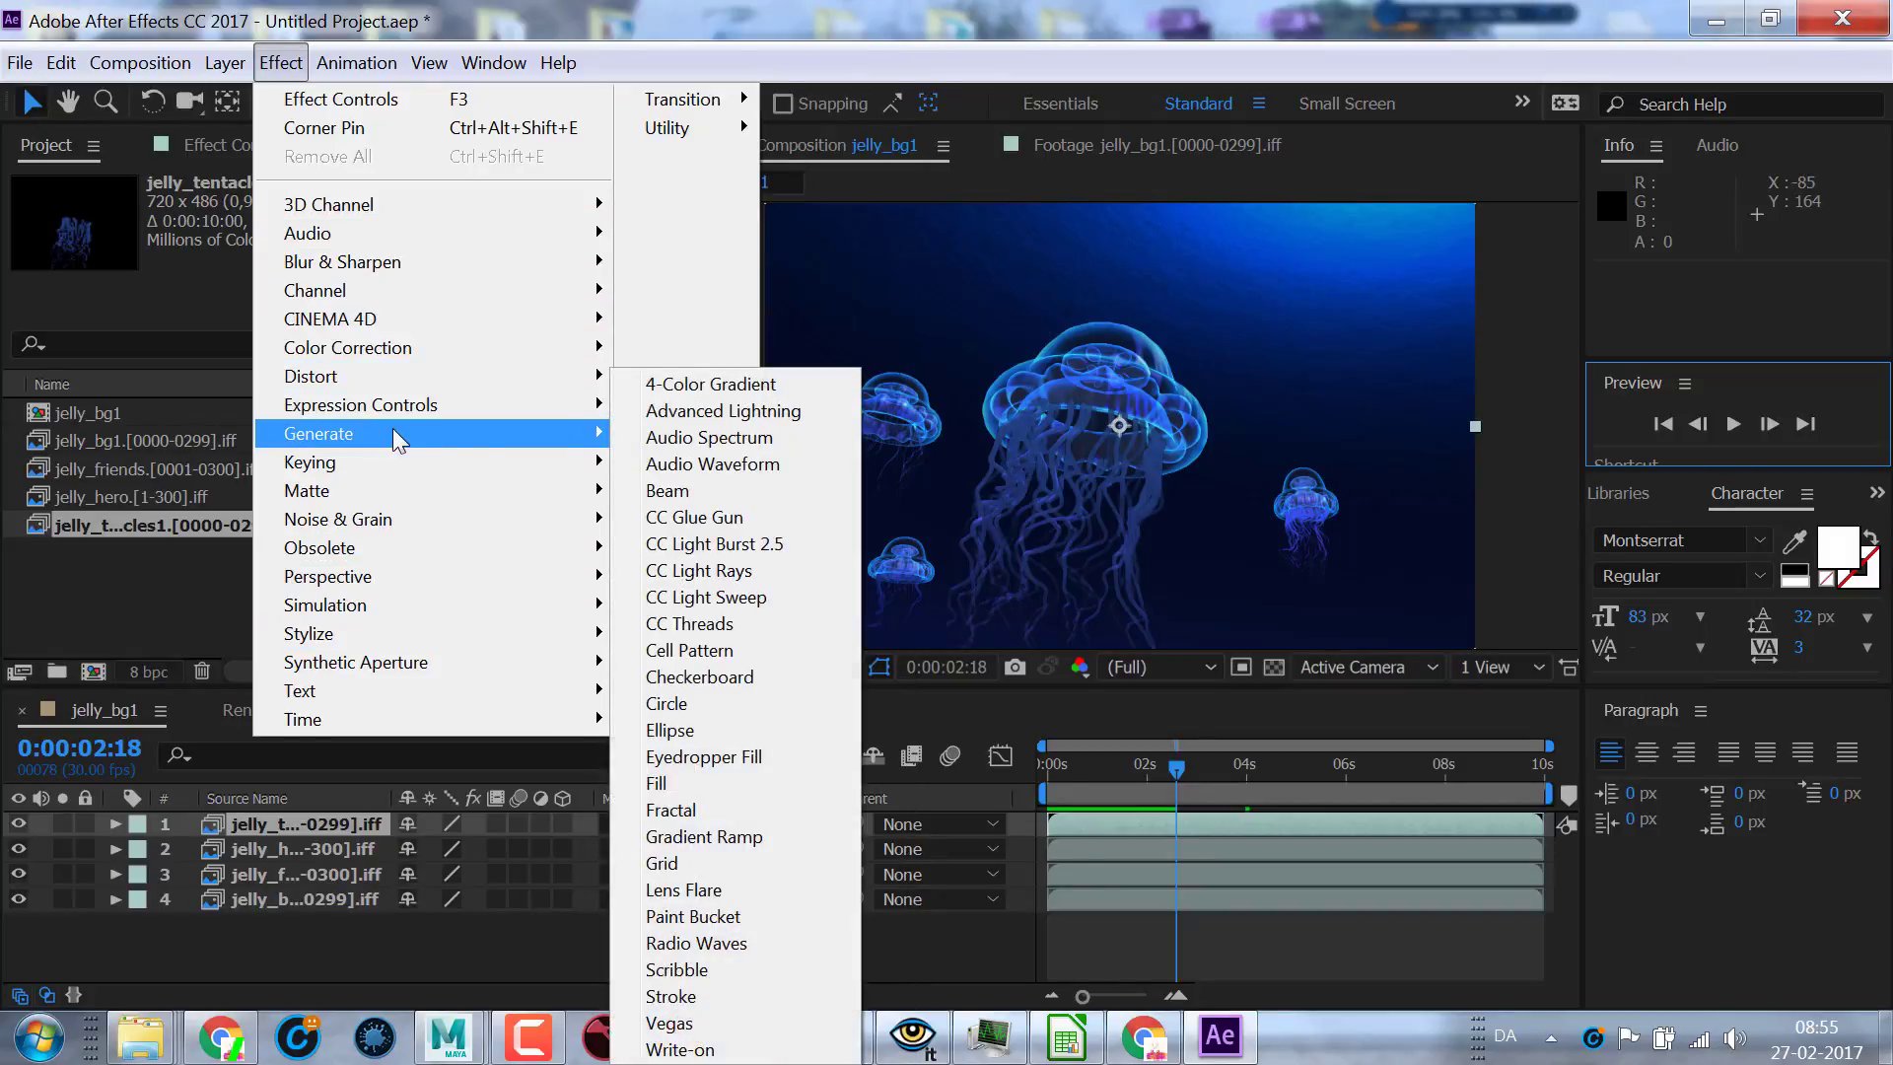
pyautogui.moveTo(446, 549)
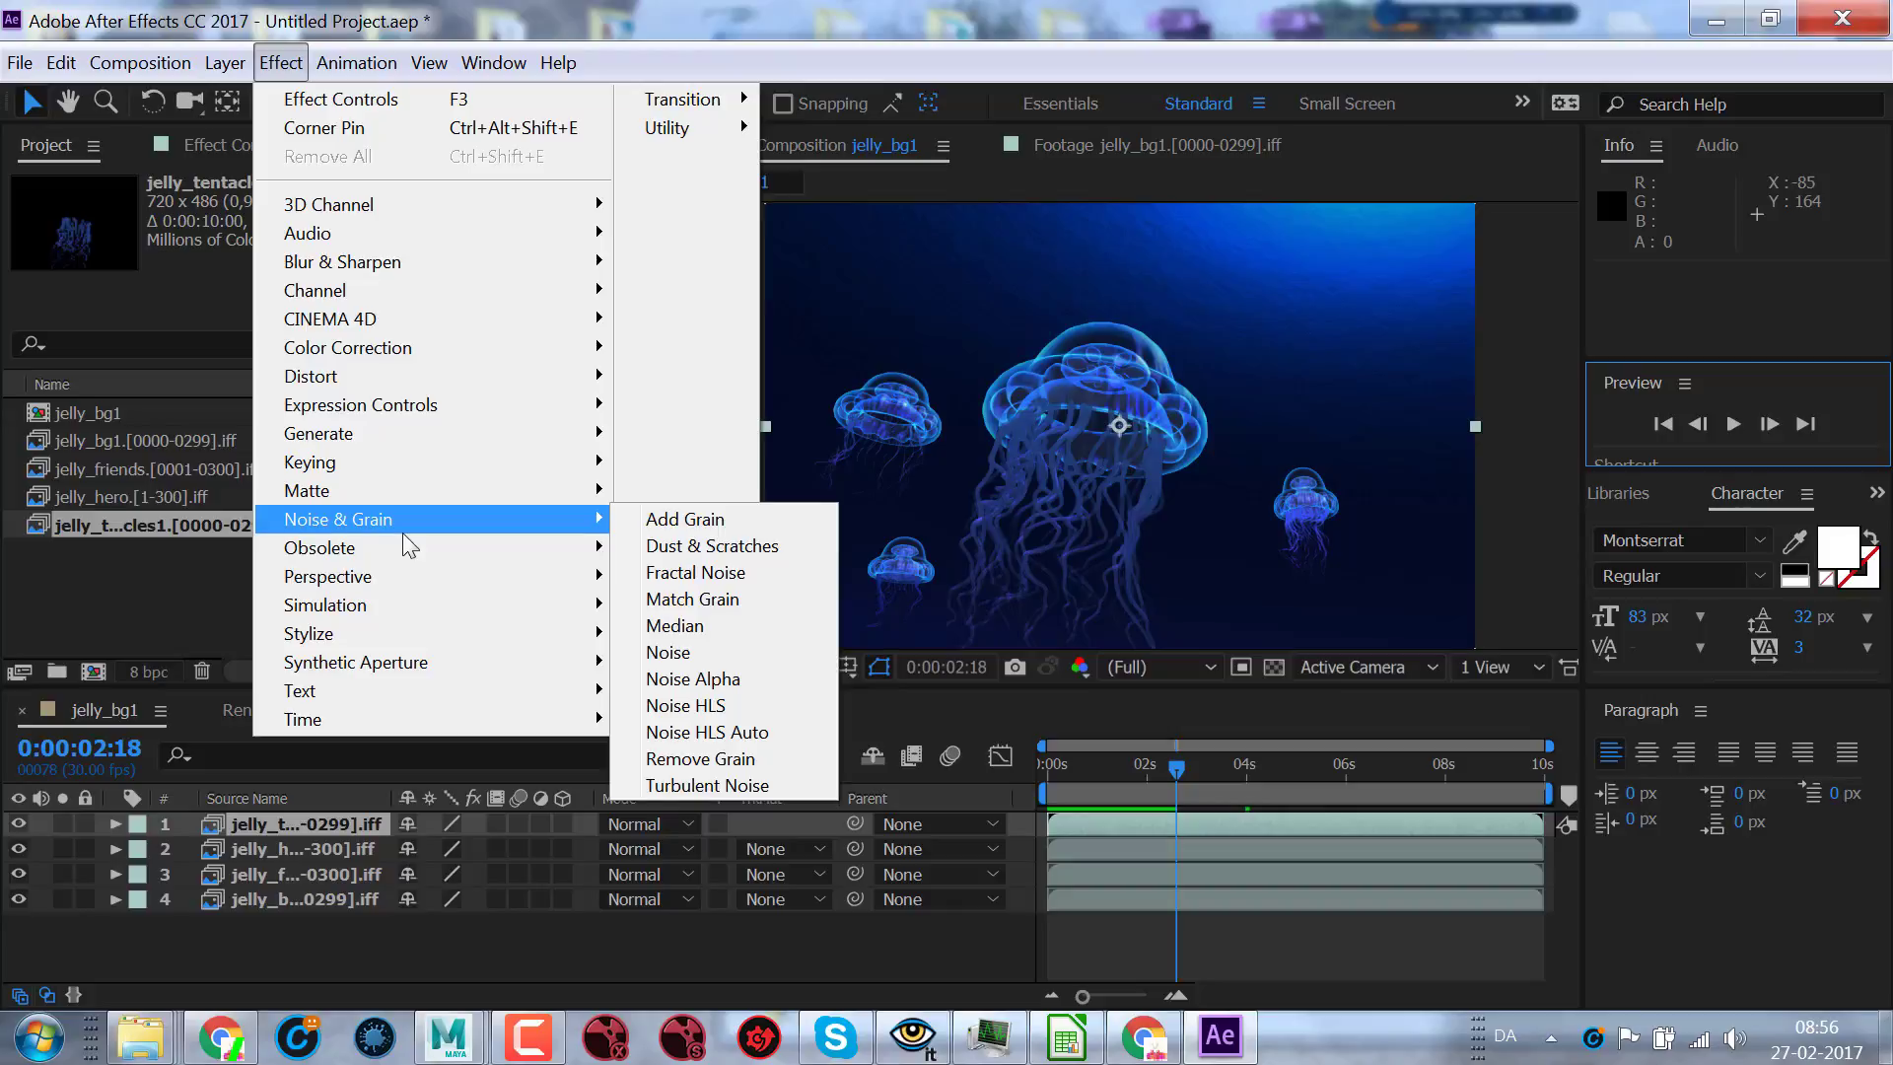
pyautogui.click(426, 34)
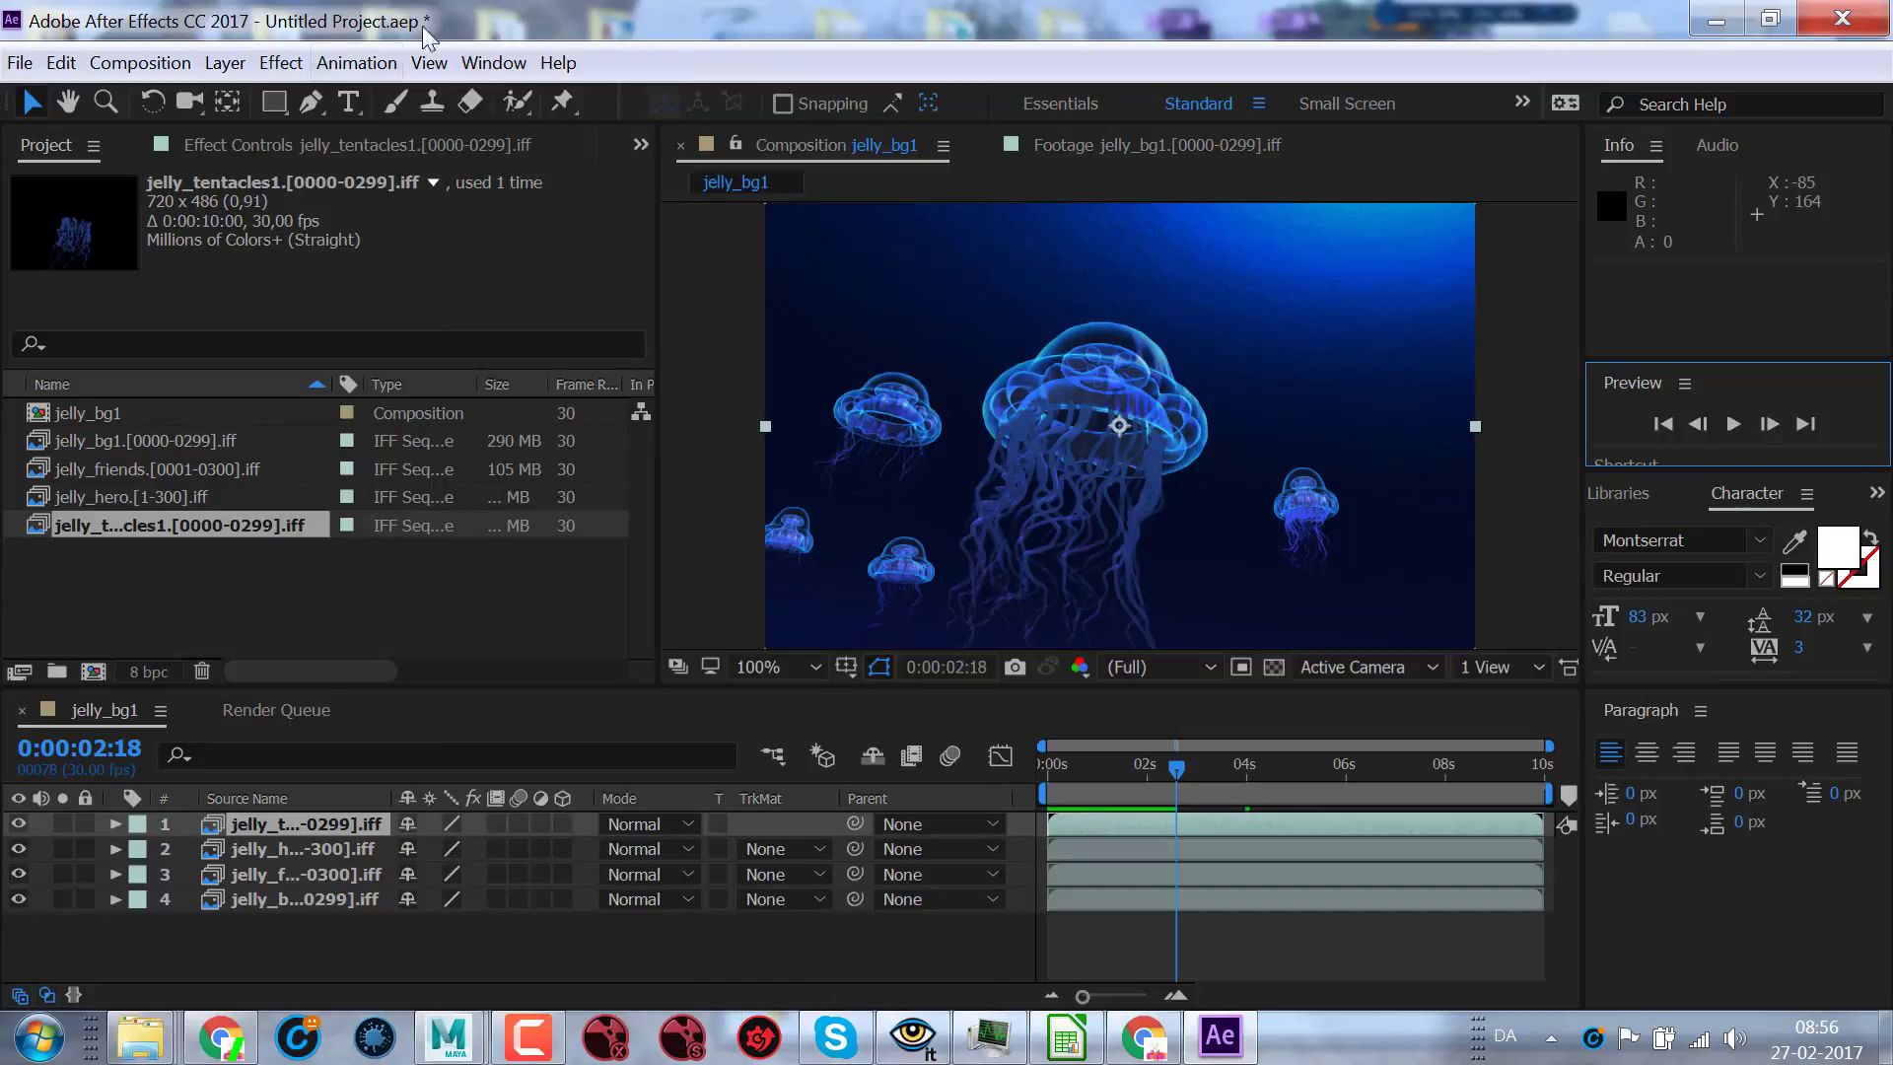
pyautogui.click(225, 62)
pyautogui.moveTo(582, 395)
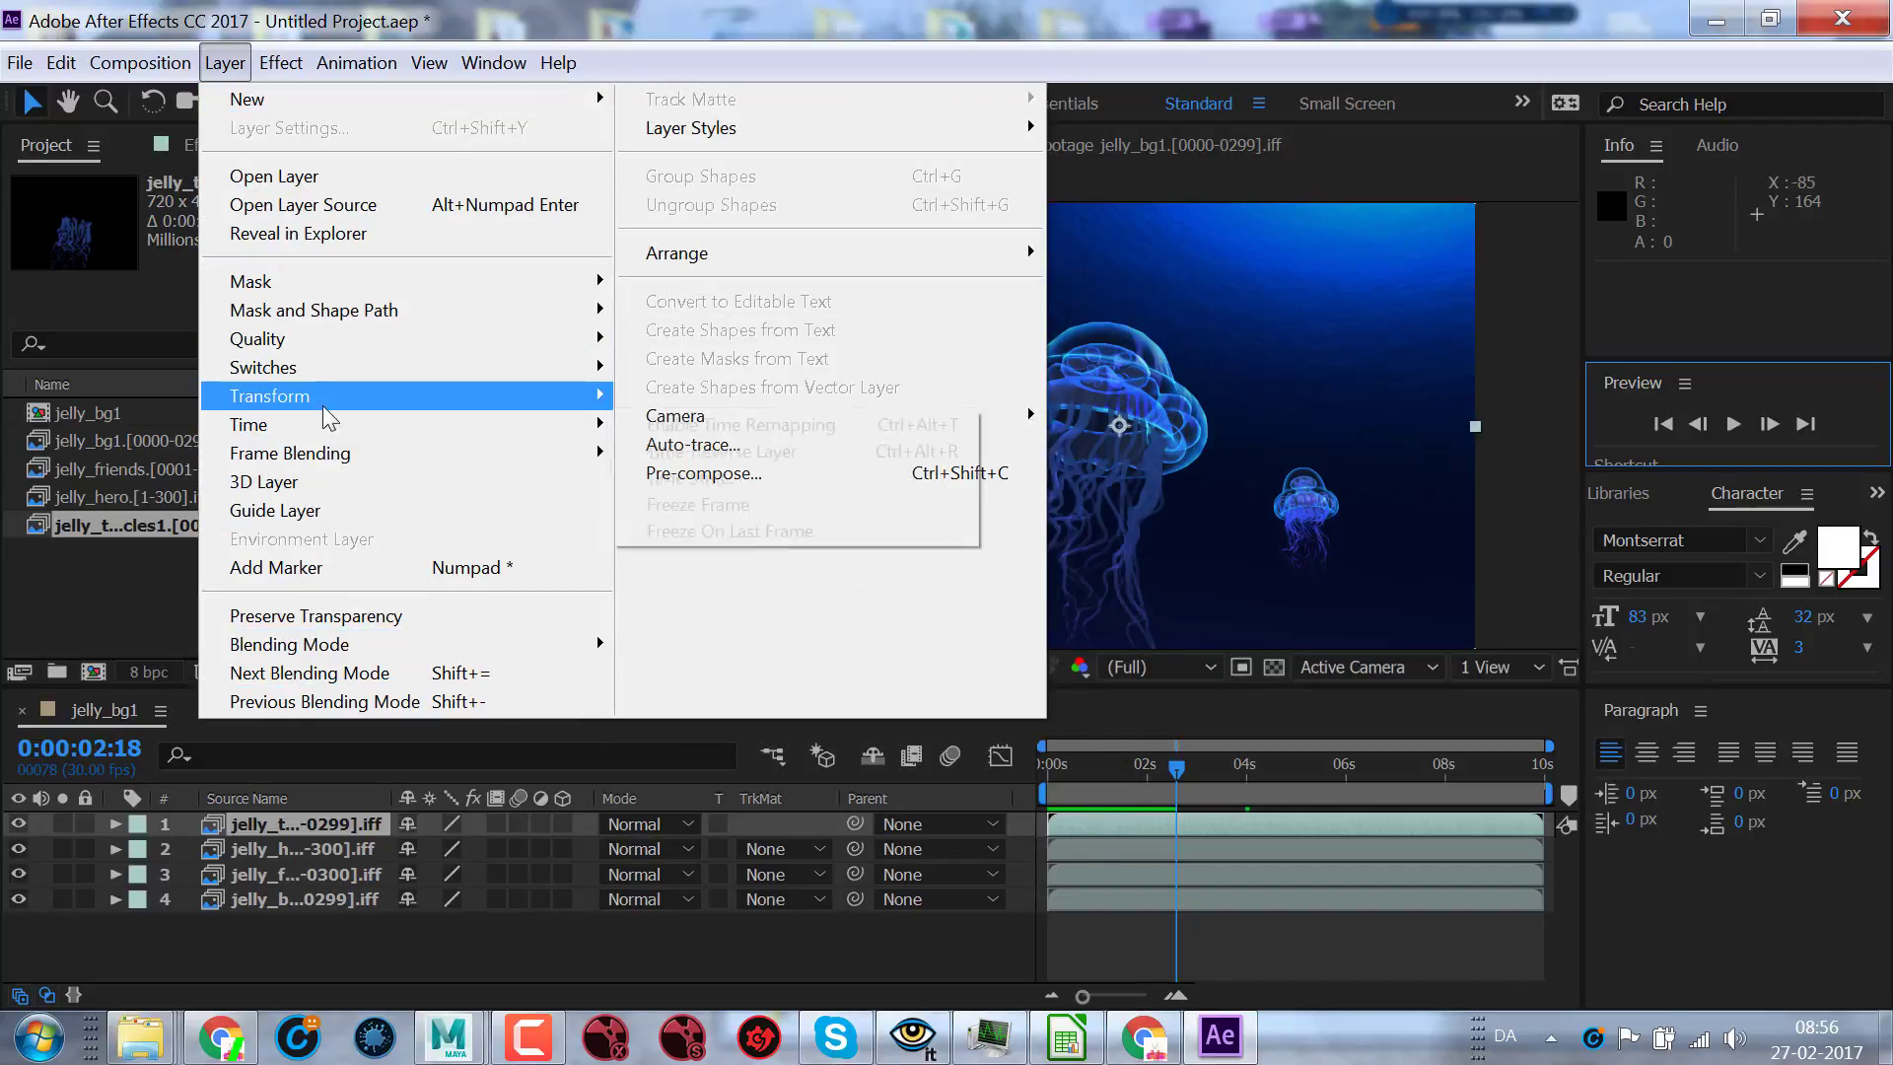
pyautogui.moveTo(133, 63)
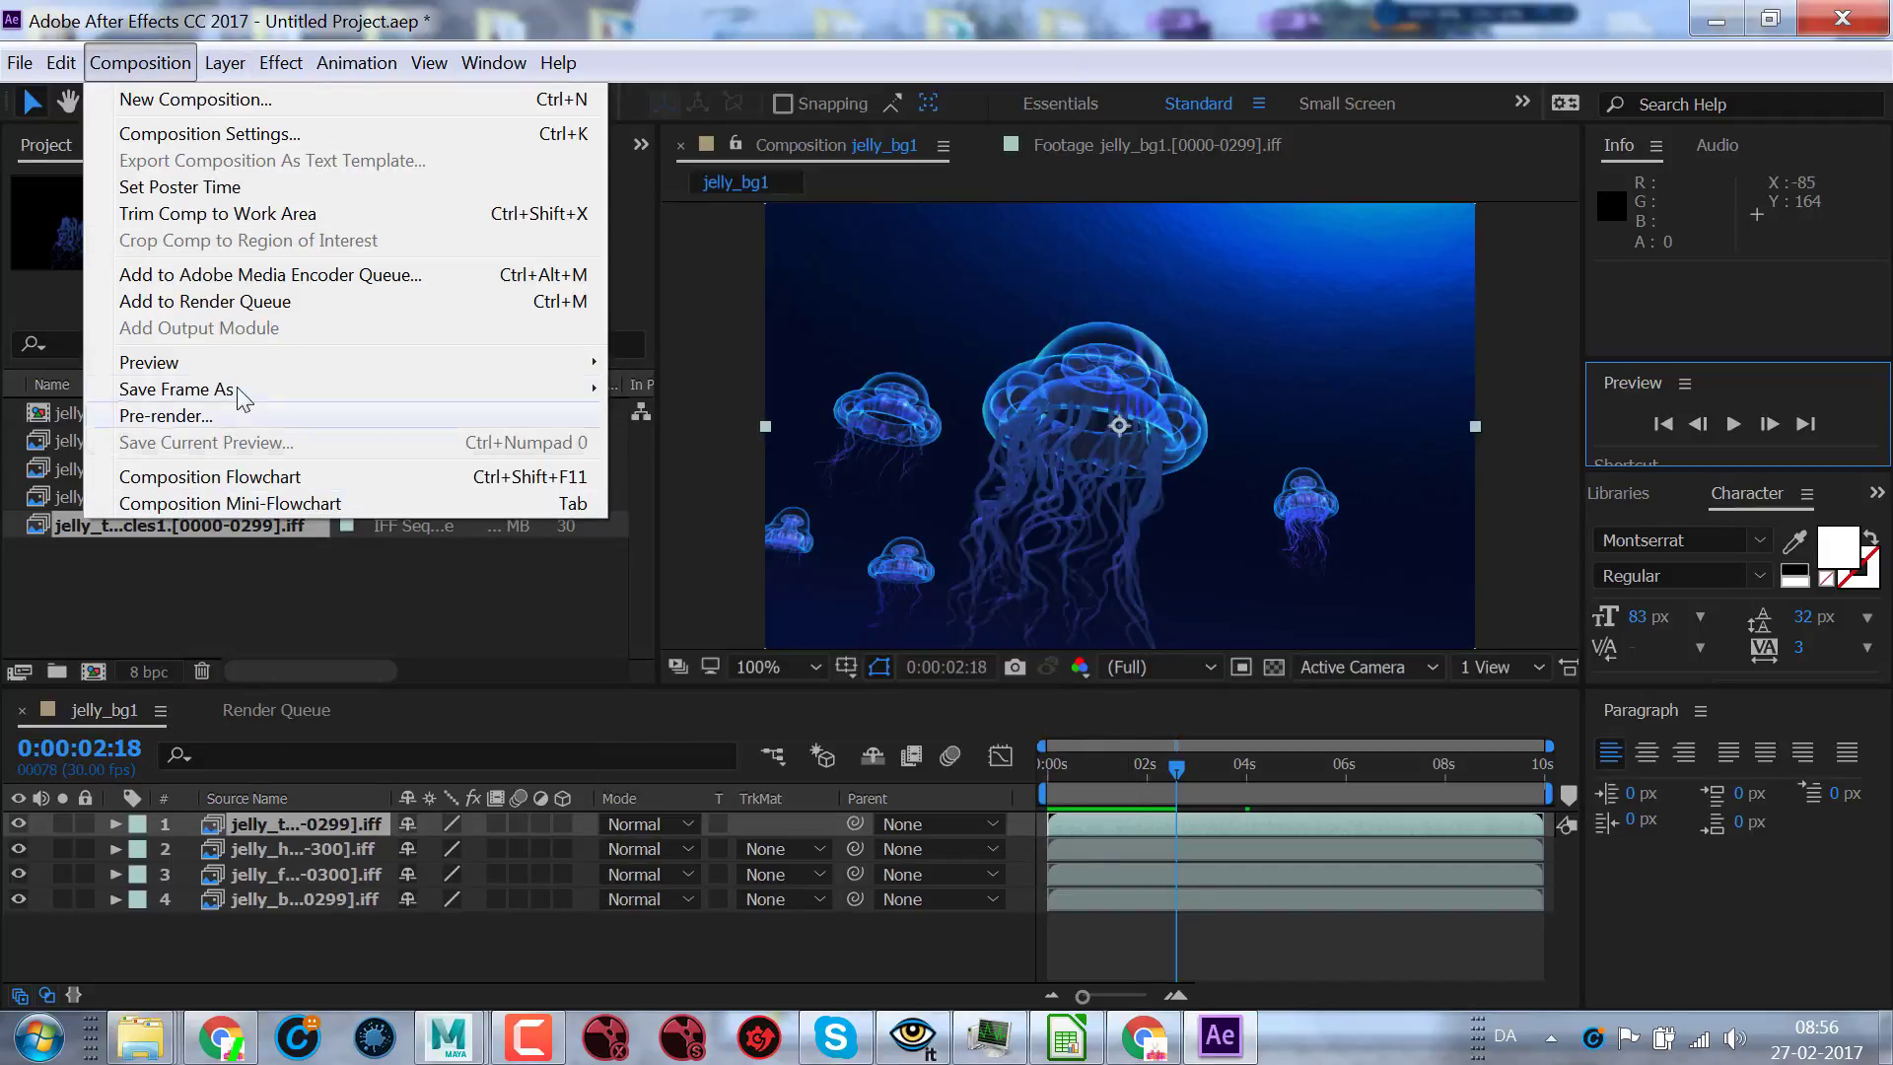
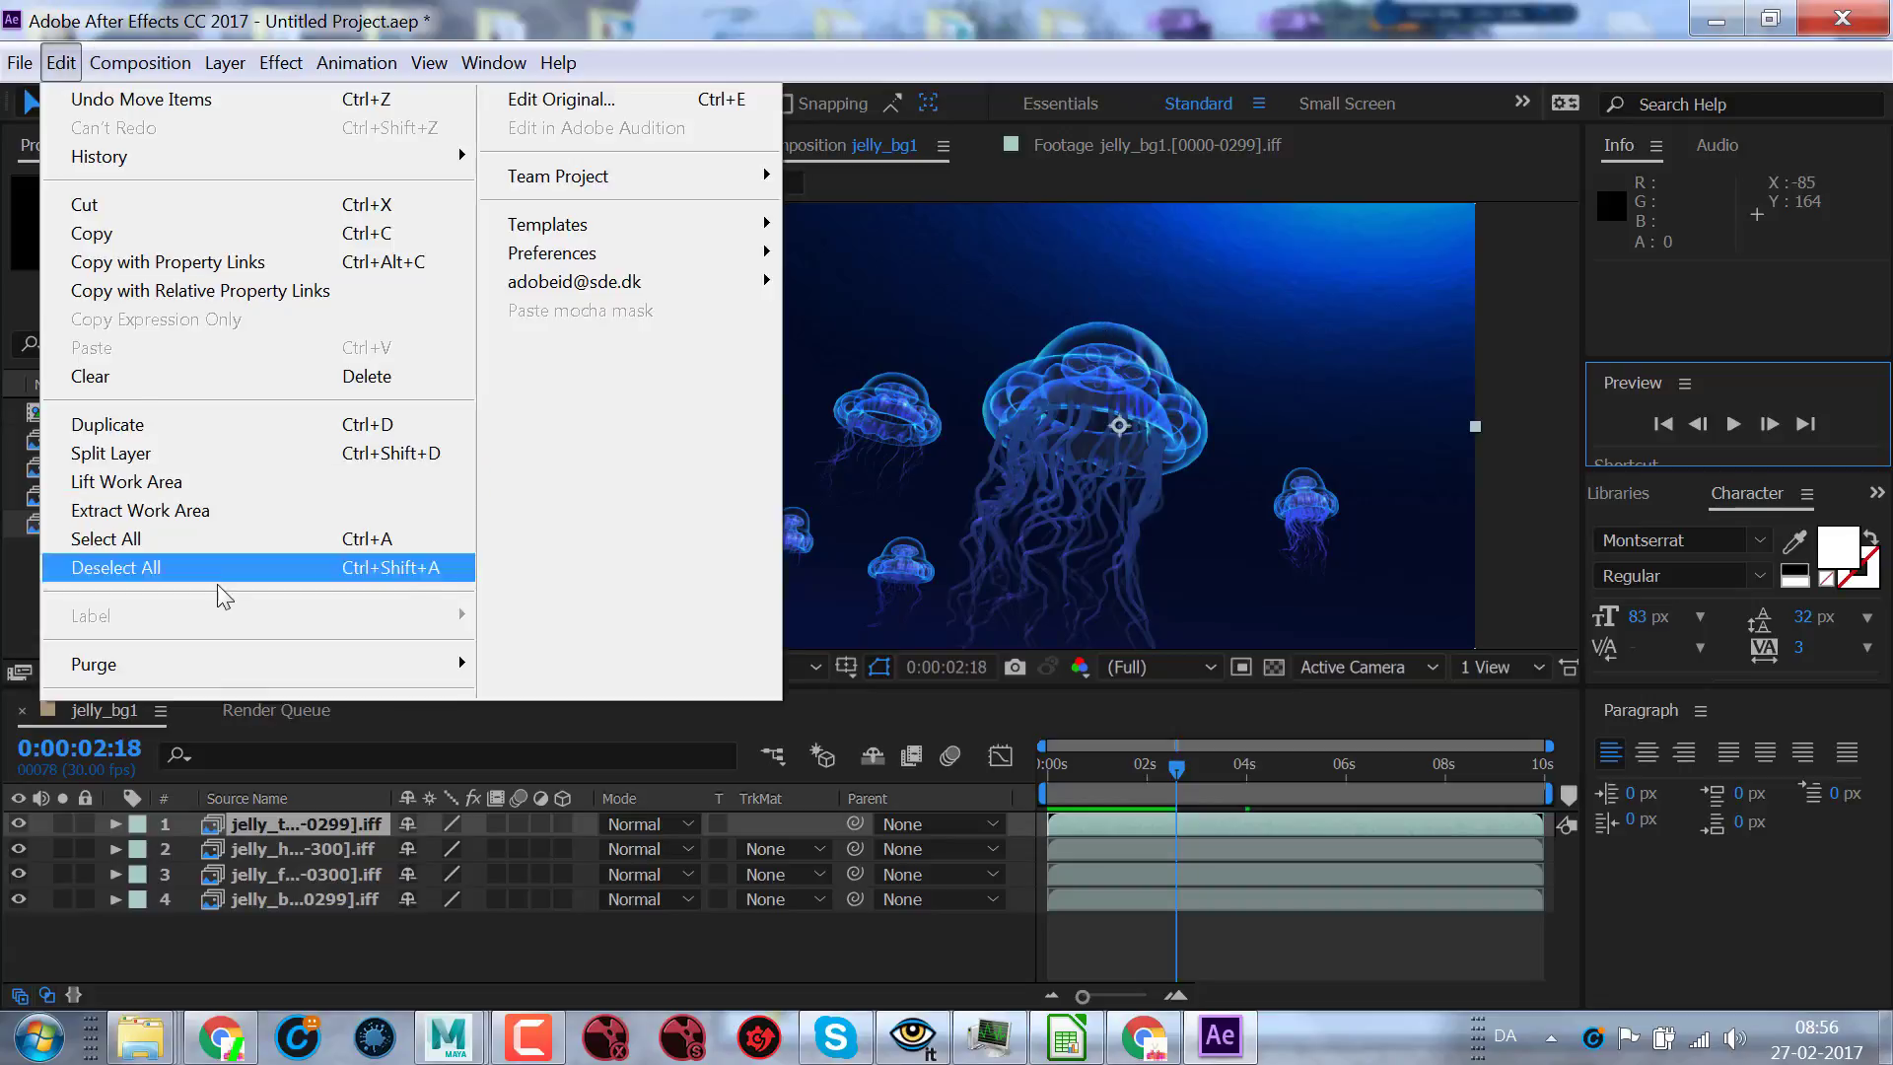
# - Move the current time forward to 0:00:03:18
pyautogui.moveTo(21, 51)
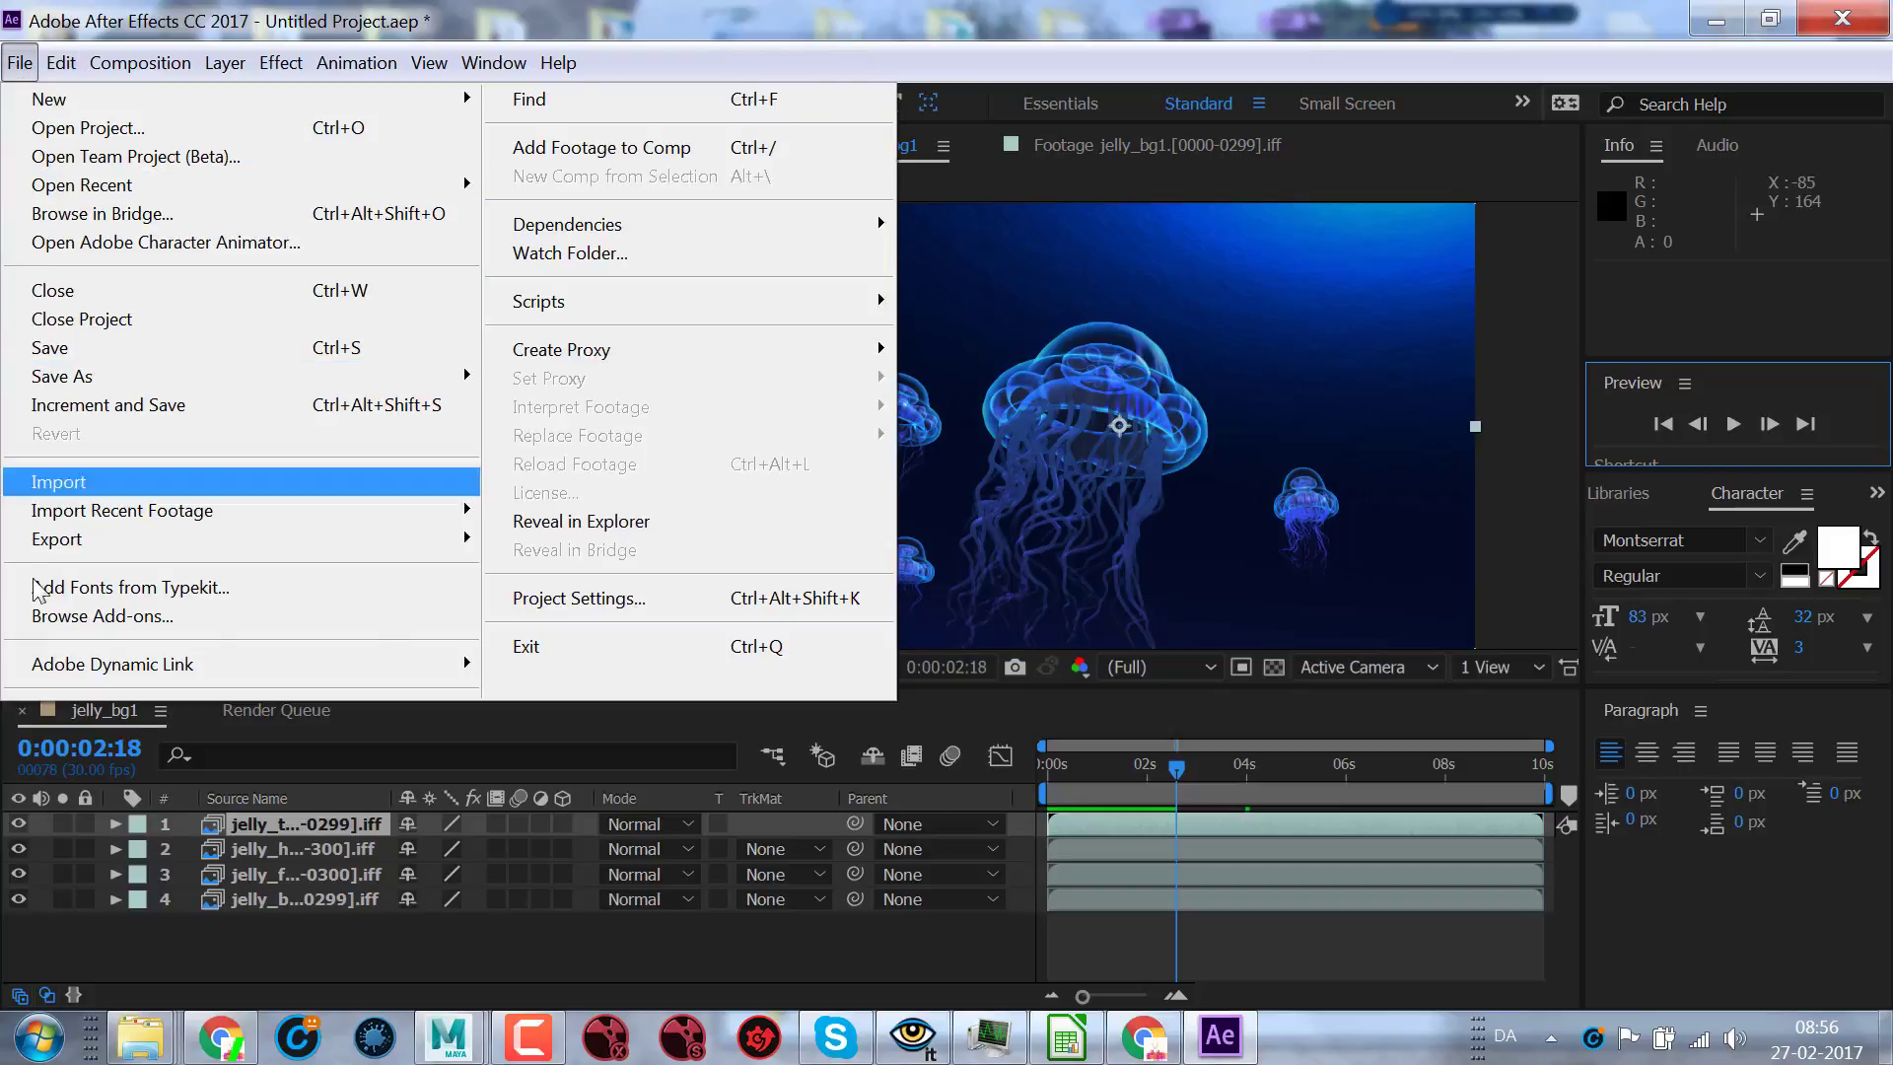
pyautogui.click(1178, 12)
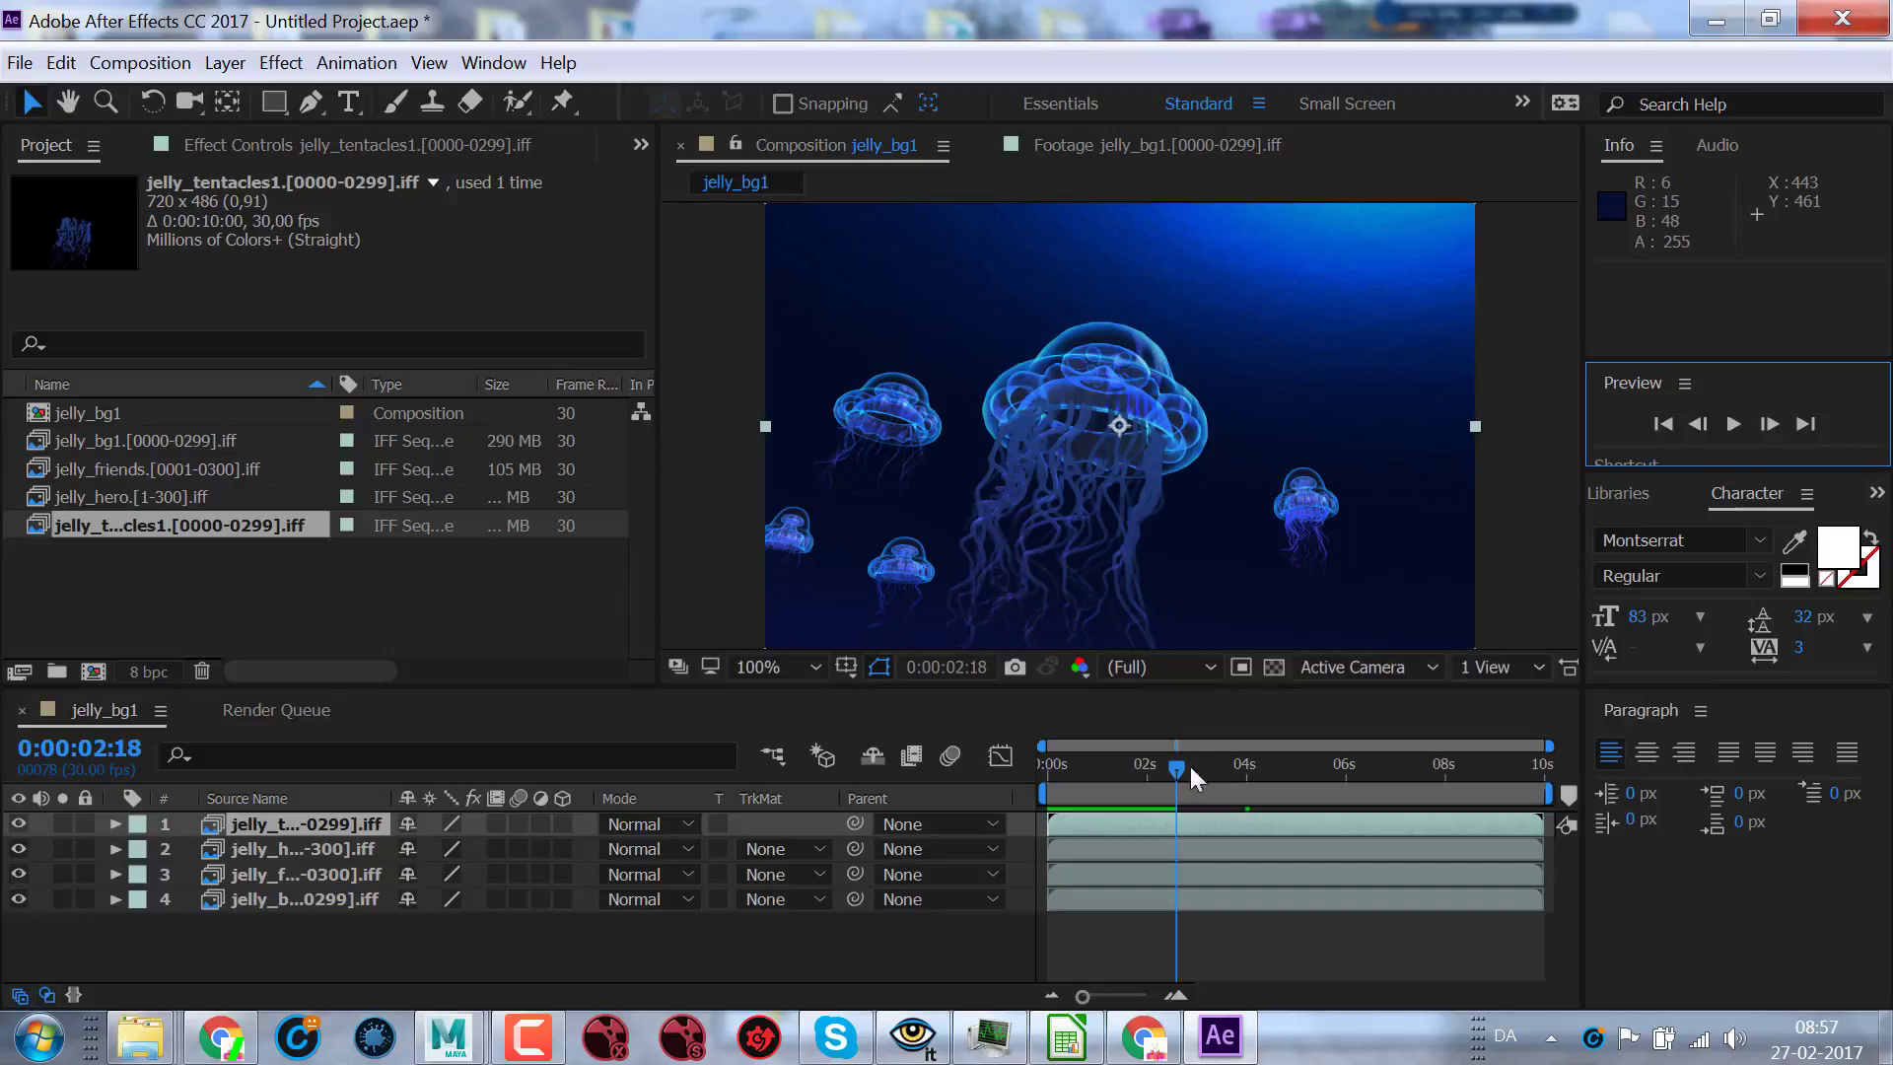
pyautogui.moveTo(1172, 767); pyautogui.dragTo(1227, 765)
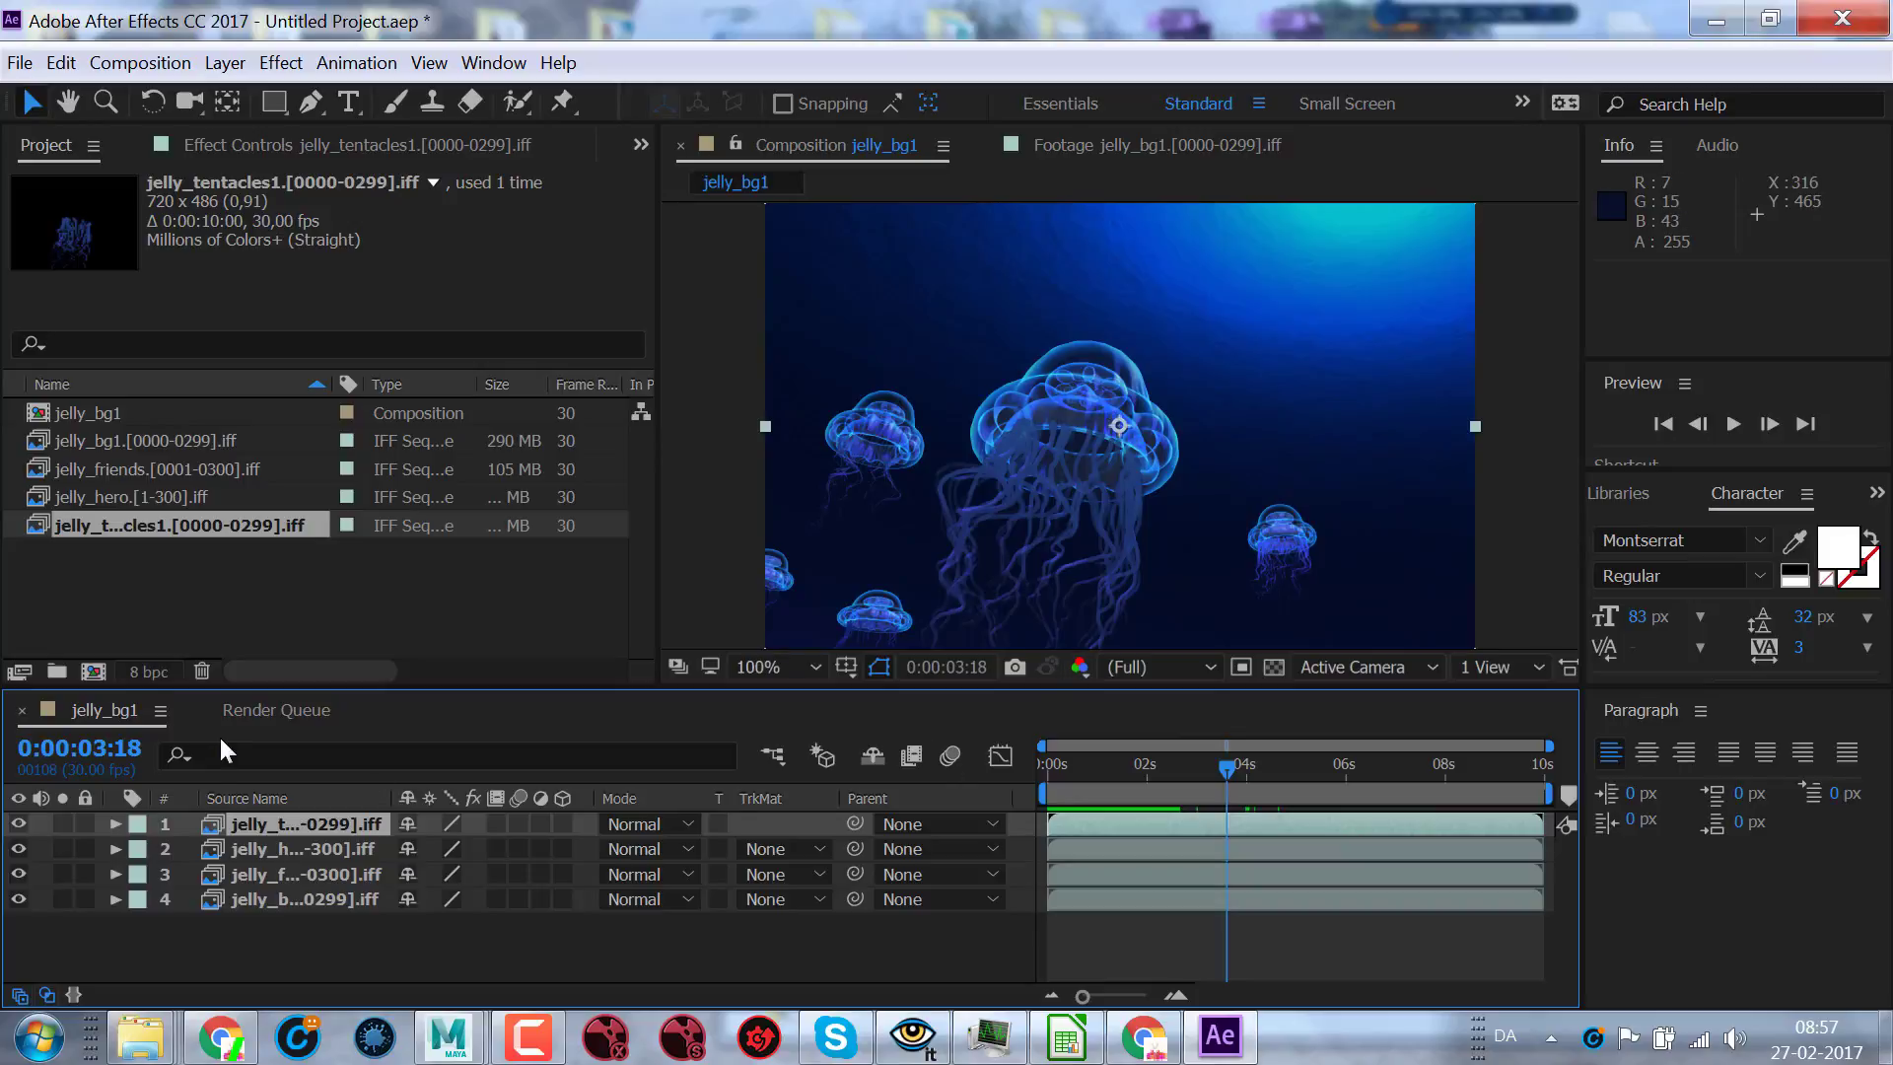
# - Select the jelly_hero layer and widen the layer-name column to show full names
pyautogui.click(258, 962)
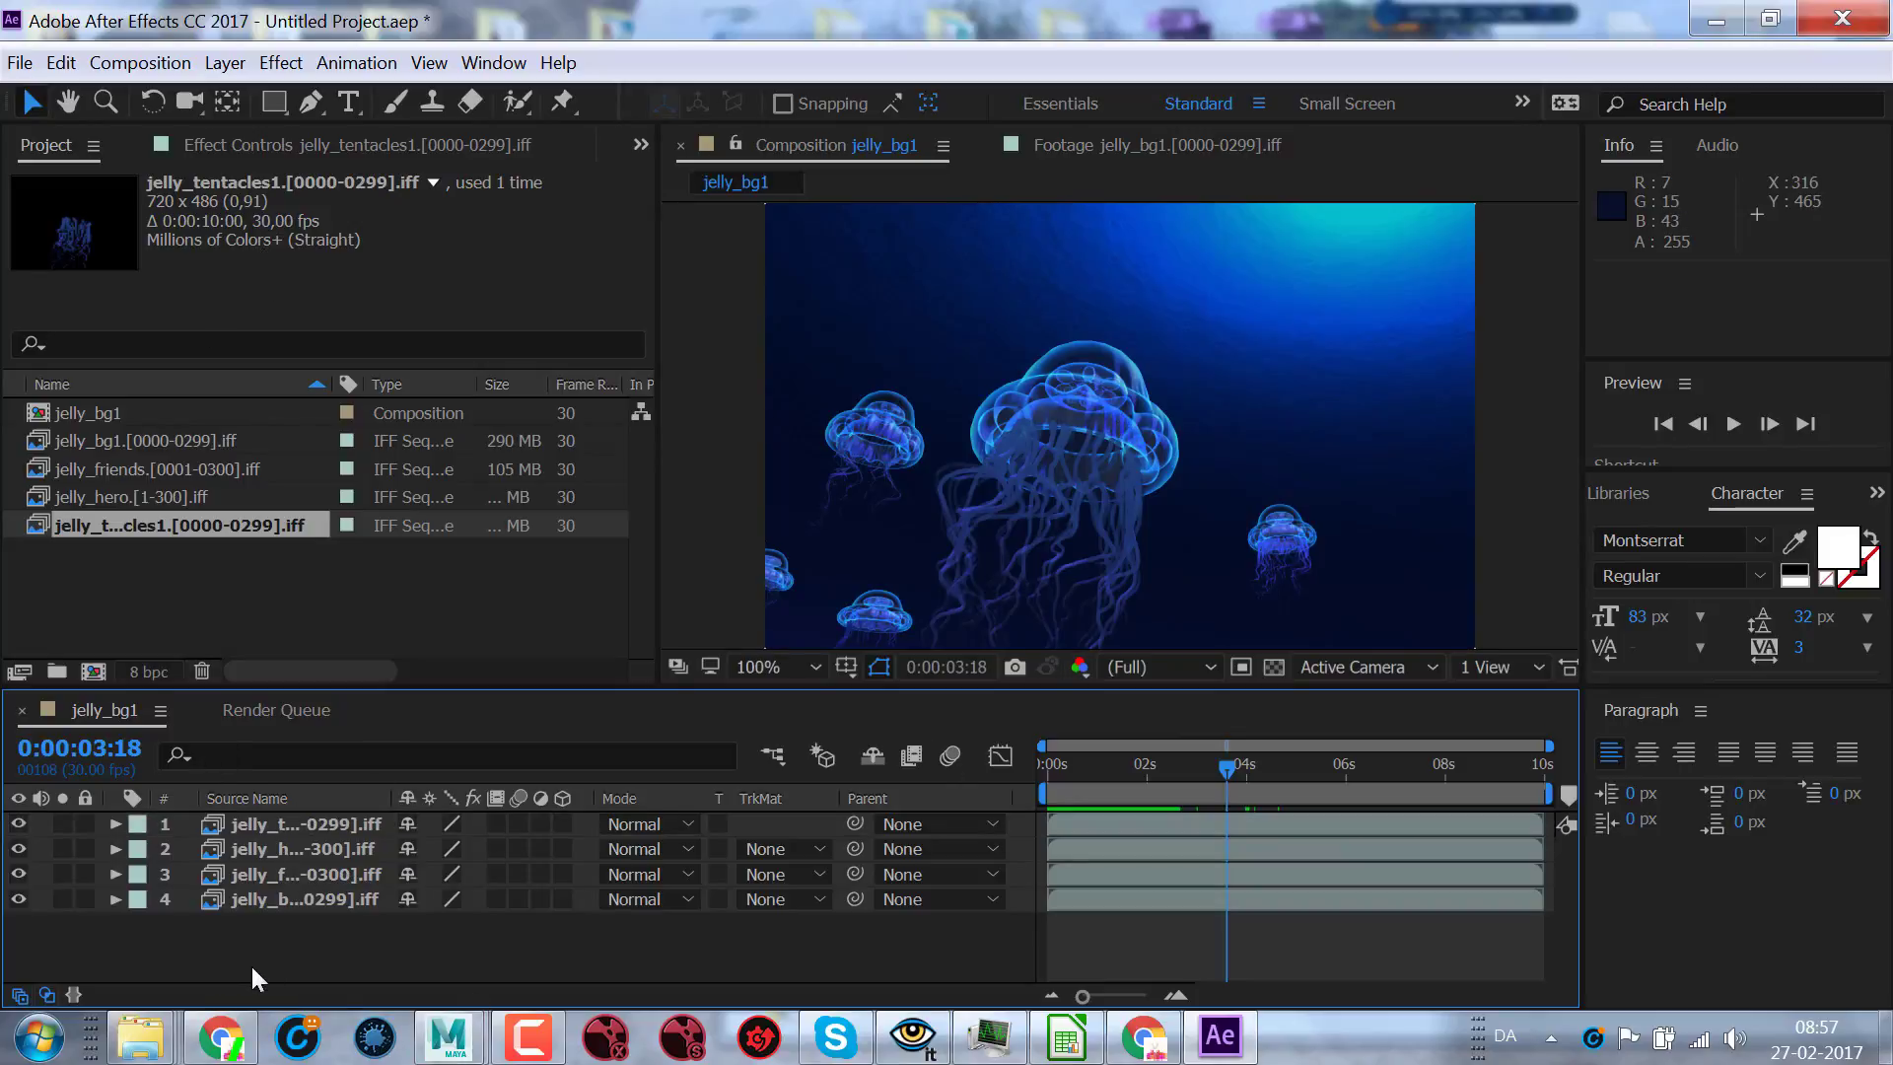
pyautogui.click(236, 823)
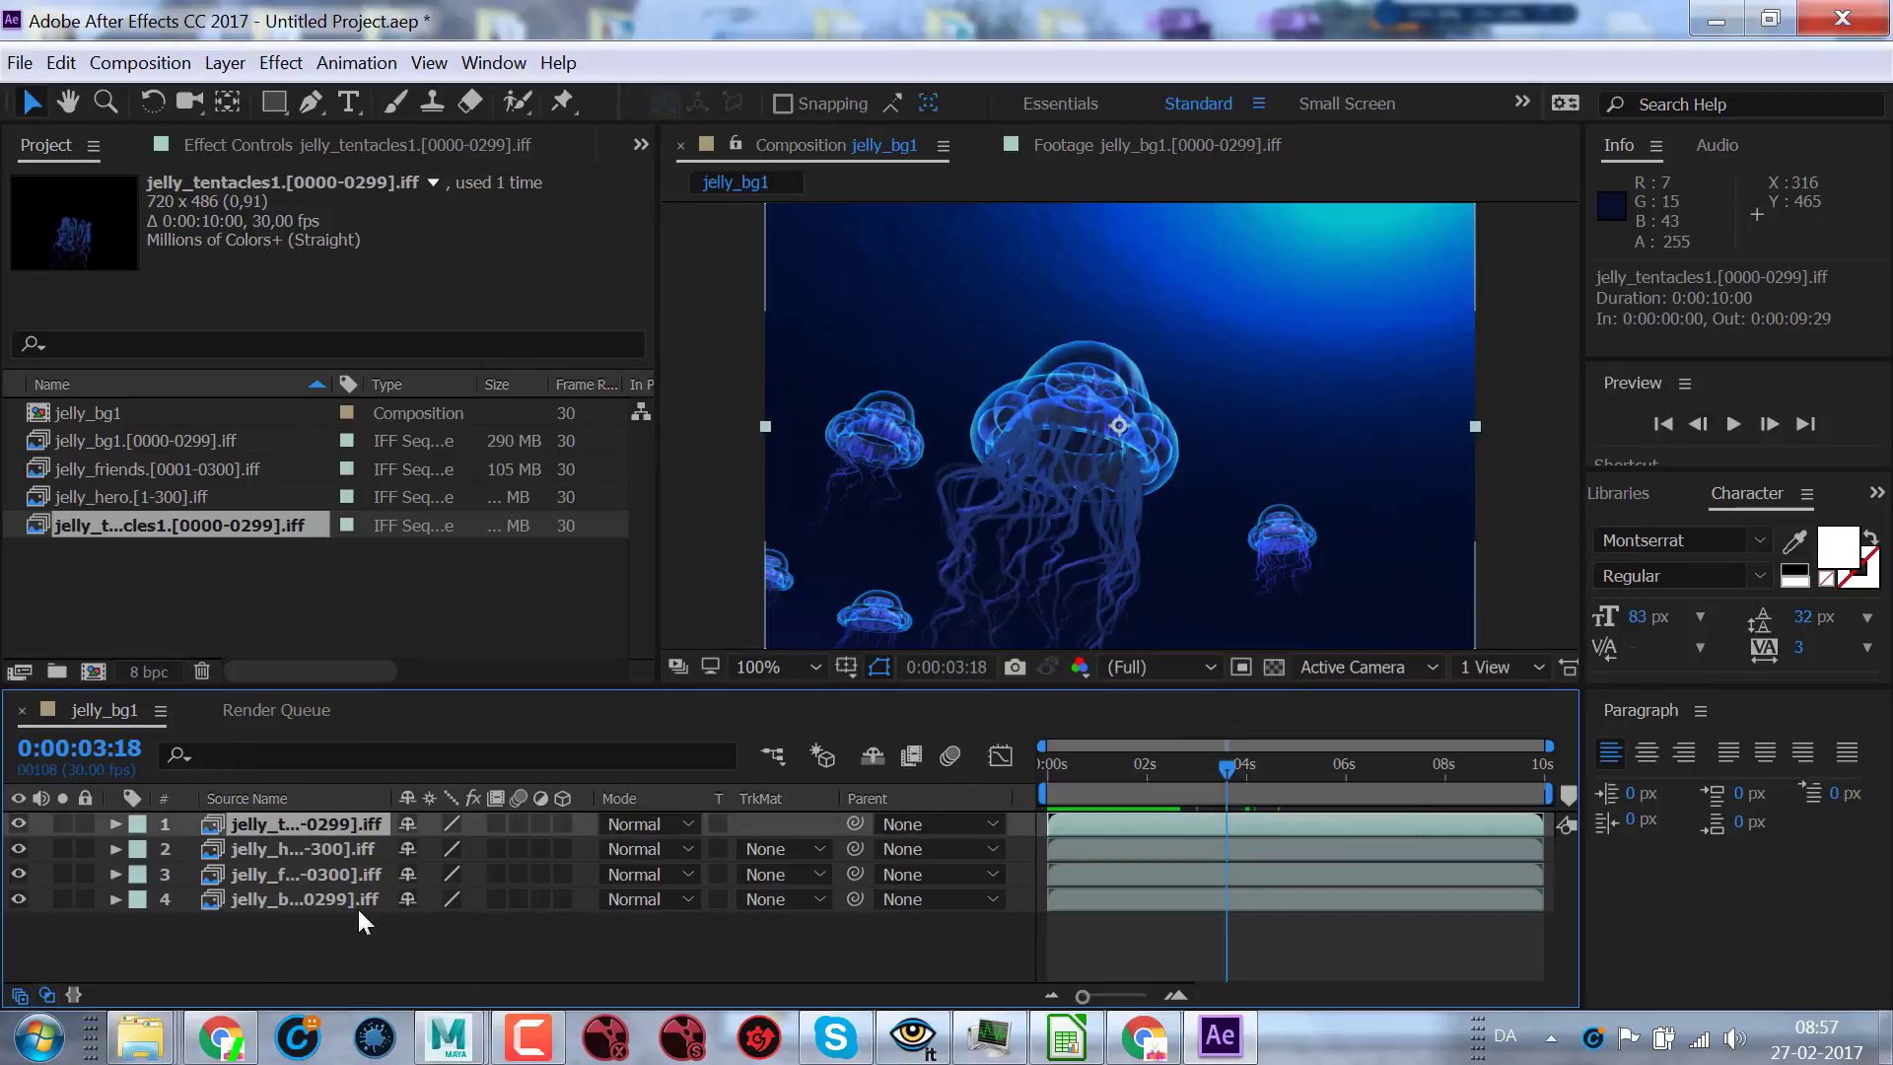
pyautogui.click(241, 852)
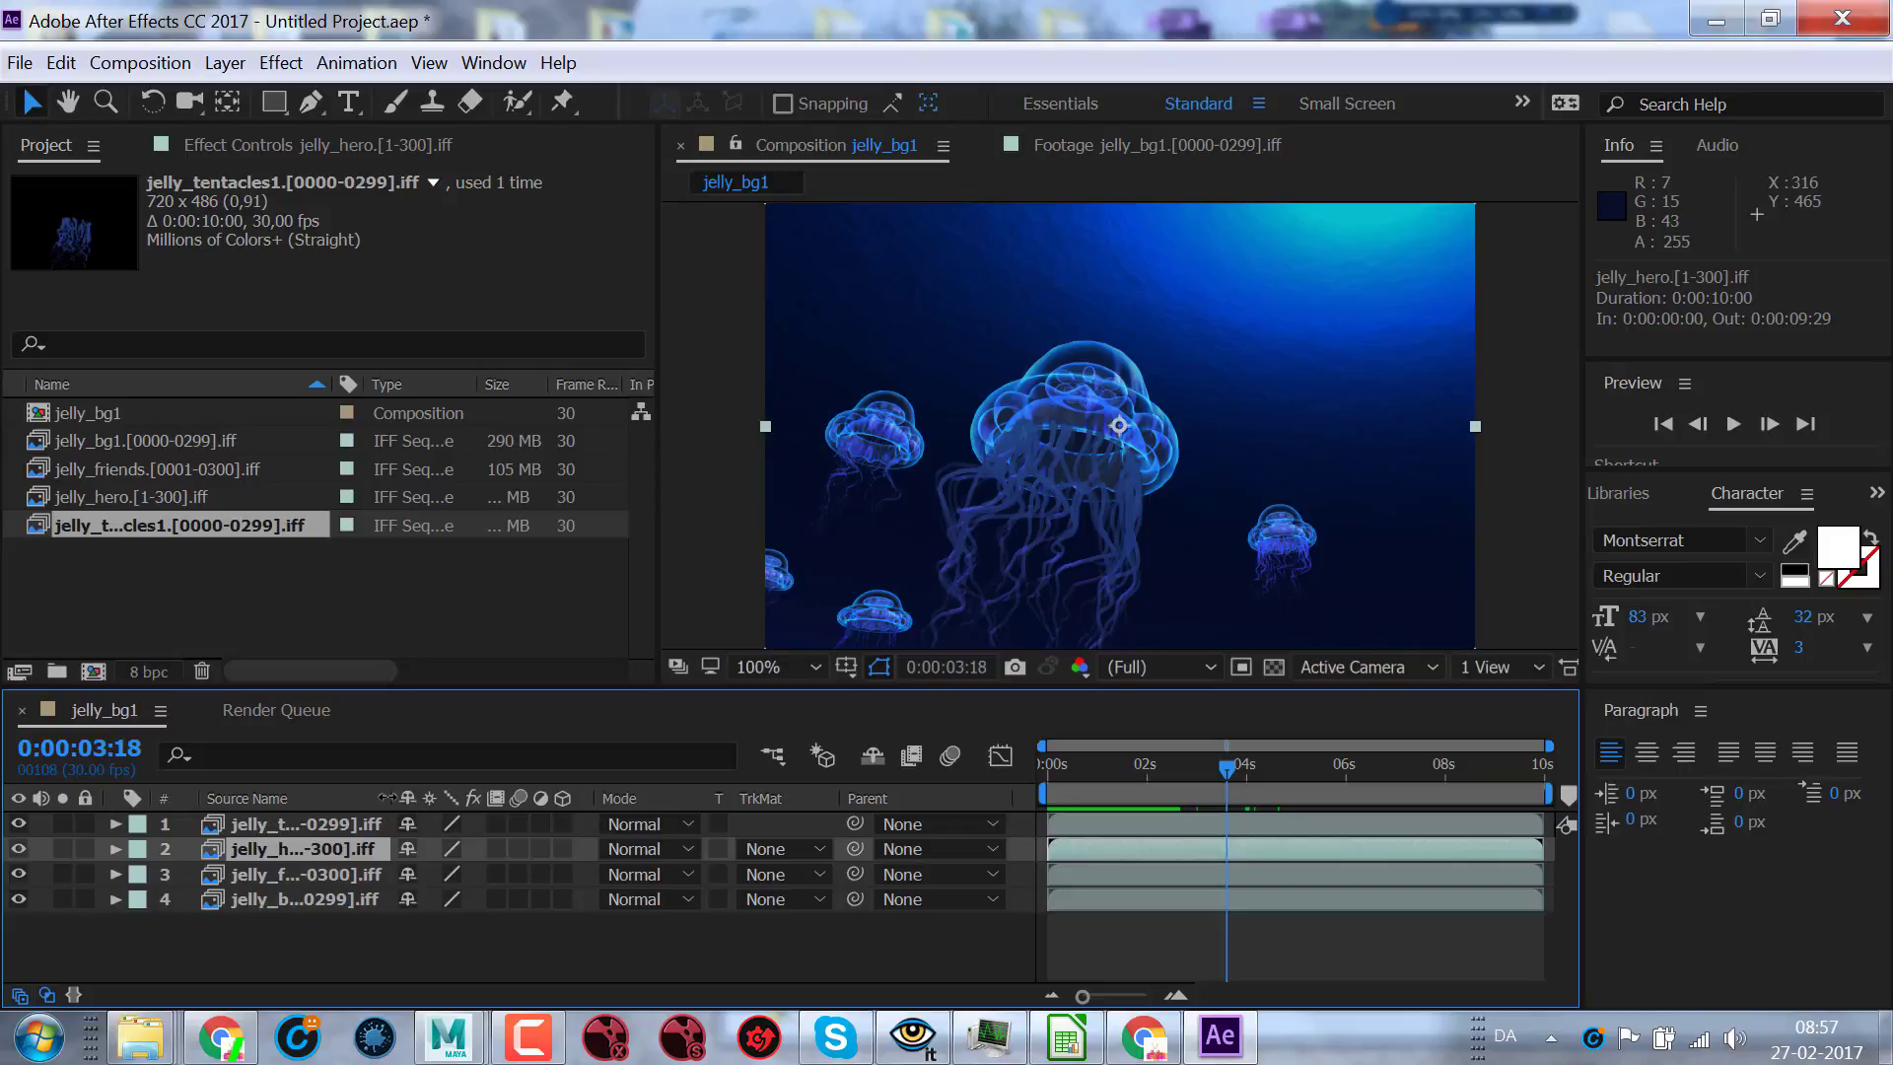
pyautogui.moveTo(381, 799); pyautogui.dragTo(493, 789)
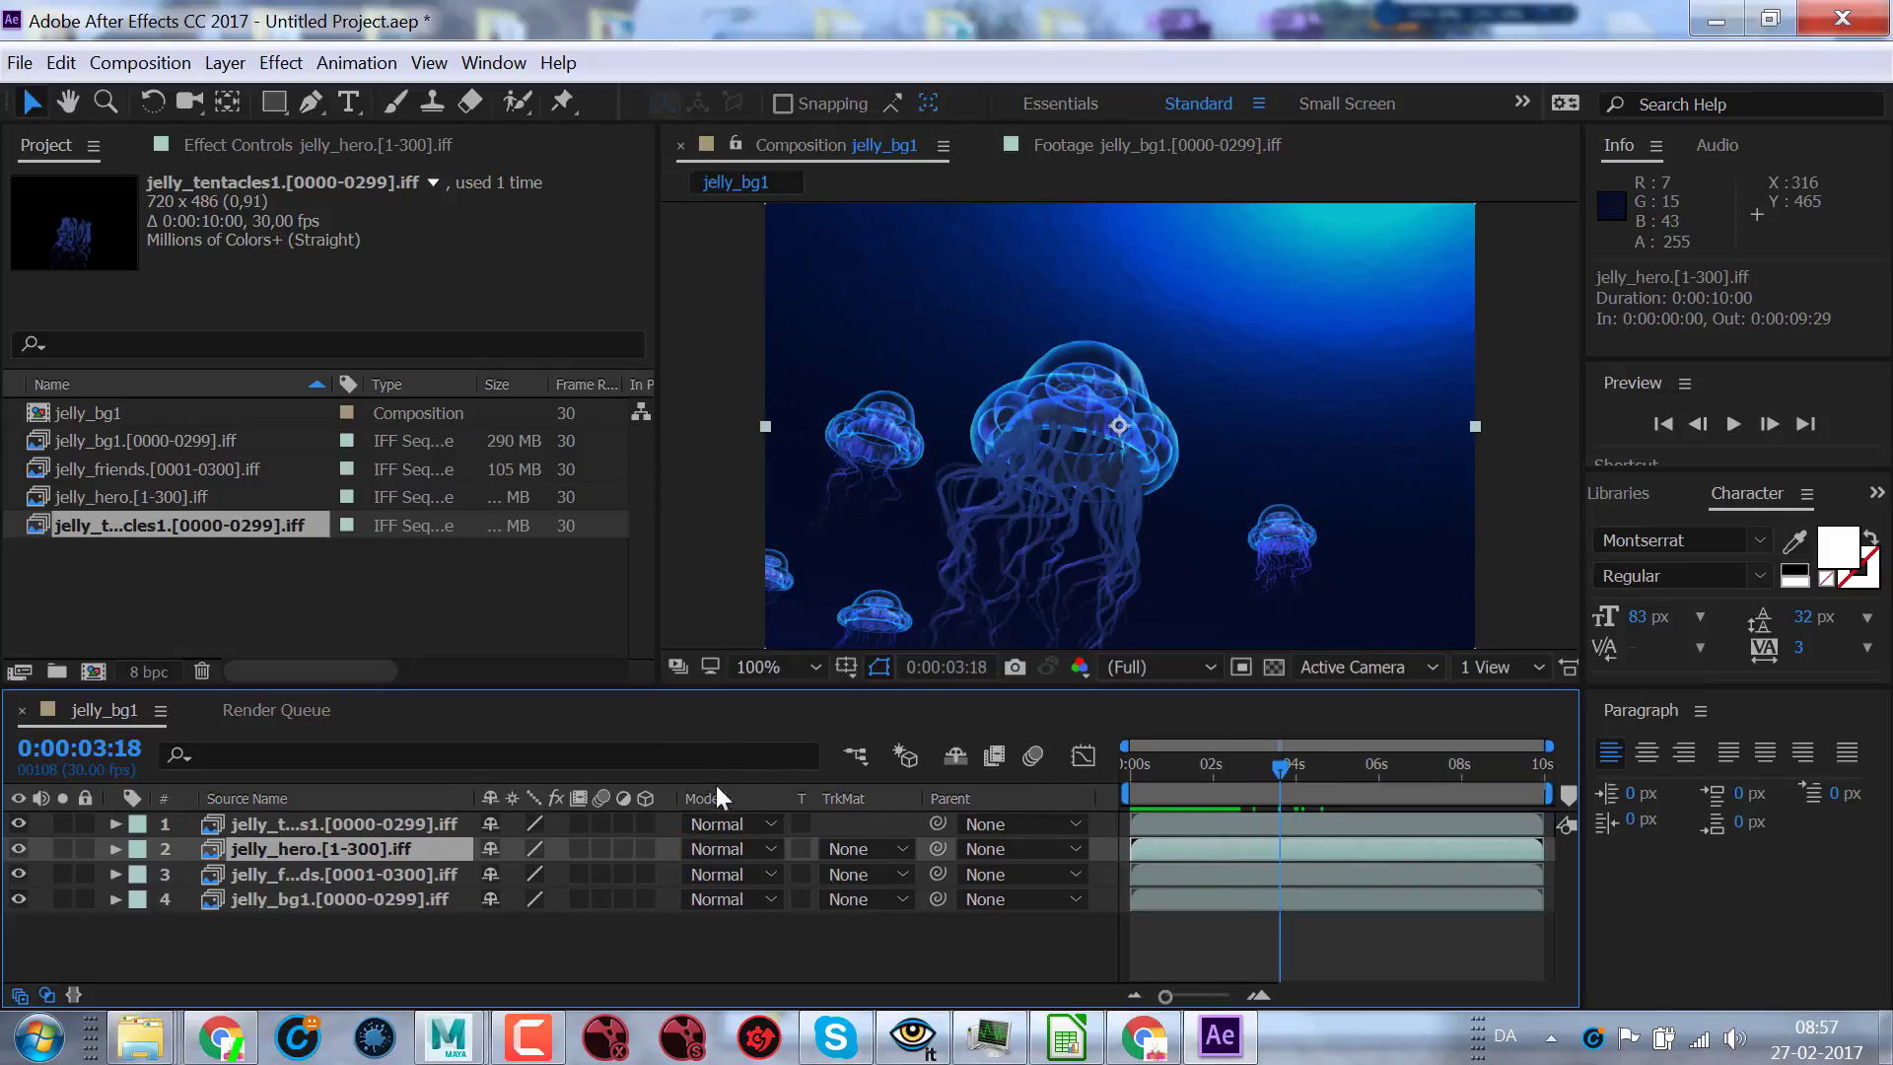
# - Hide the Modes (blending mode and track matte) columns in the timeline
pyautogui.rightClick(760, 790)
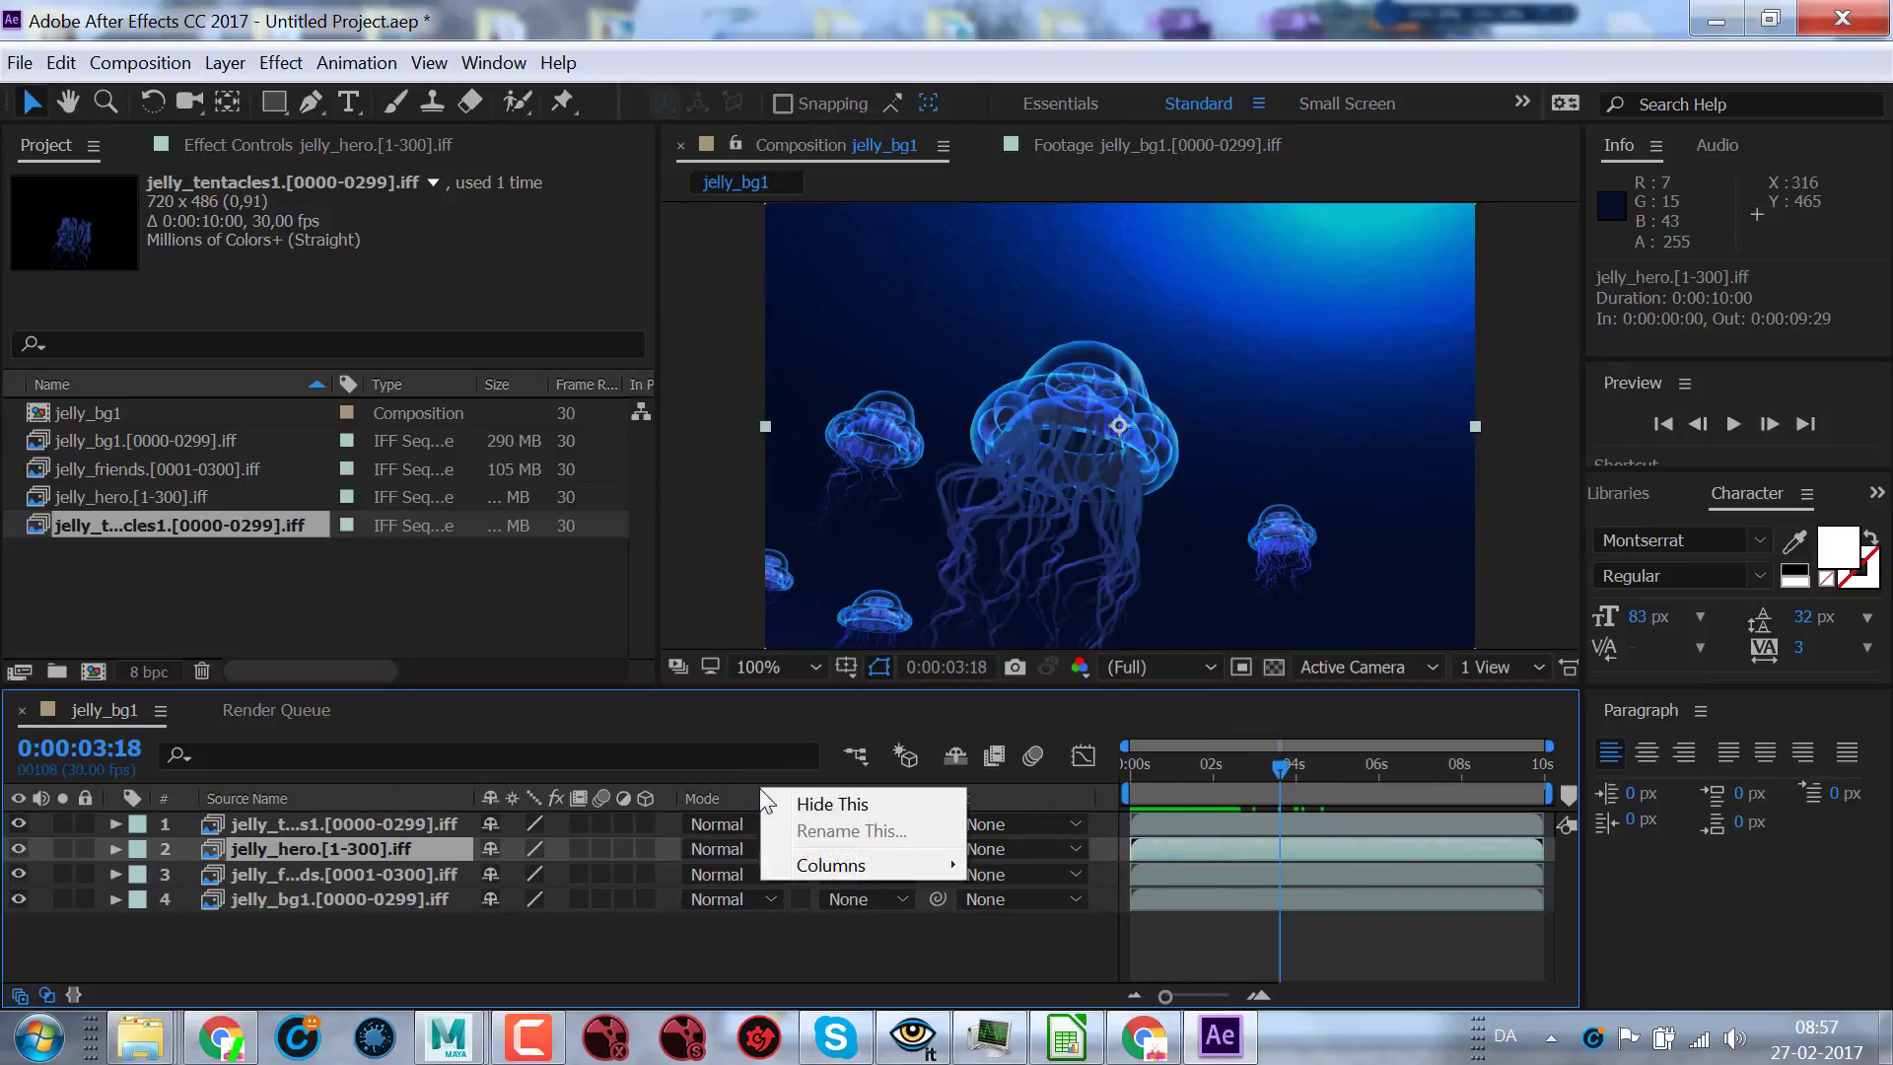
pyautogui.rightClick(410, 791)
pyautogui.moveTo(525, 869)
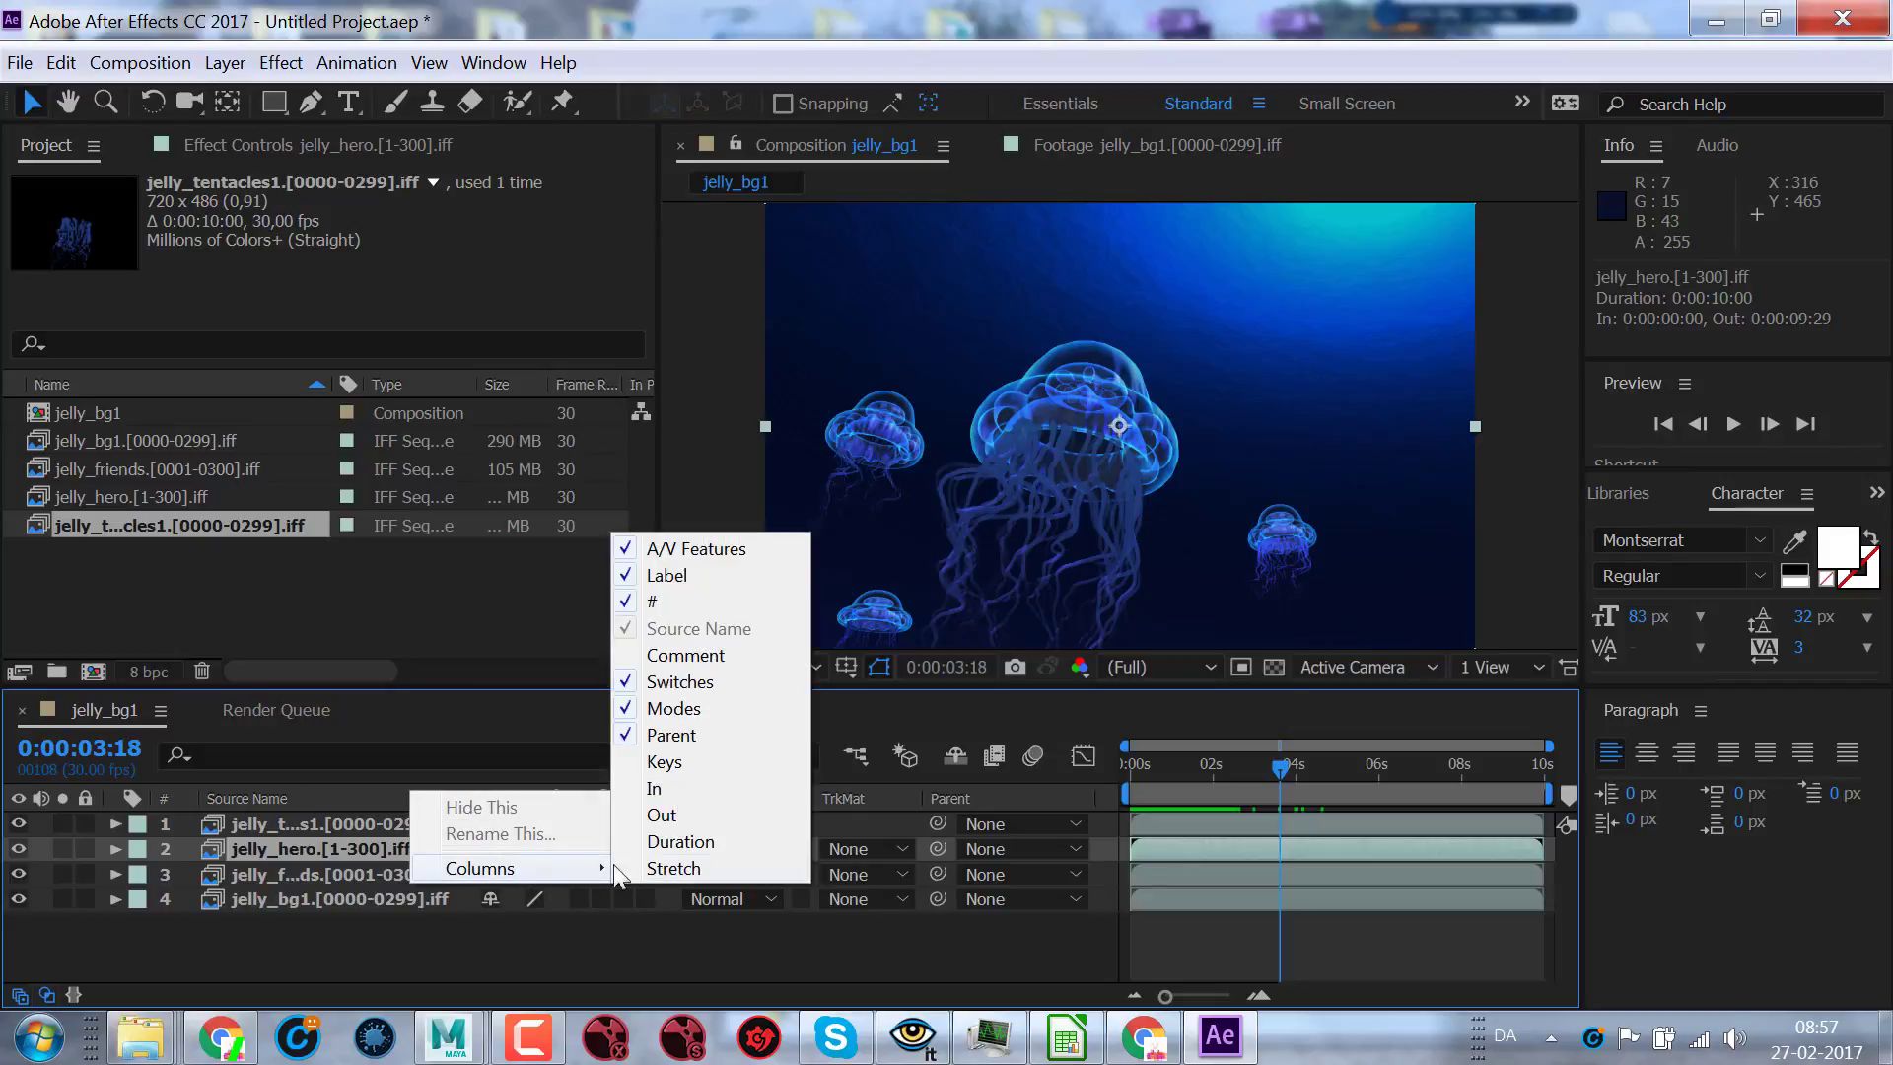
pyautogui.click(676, 710)
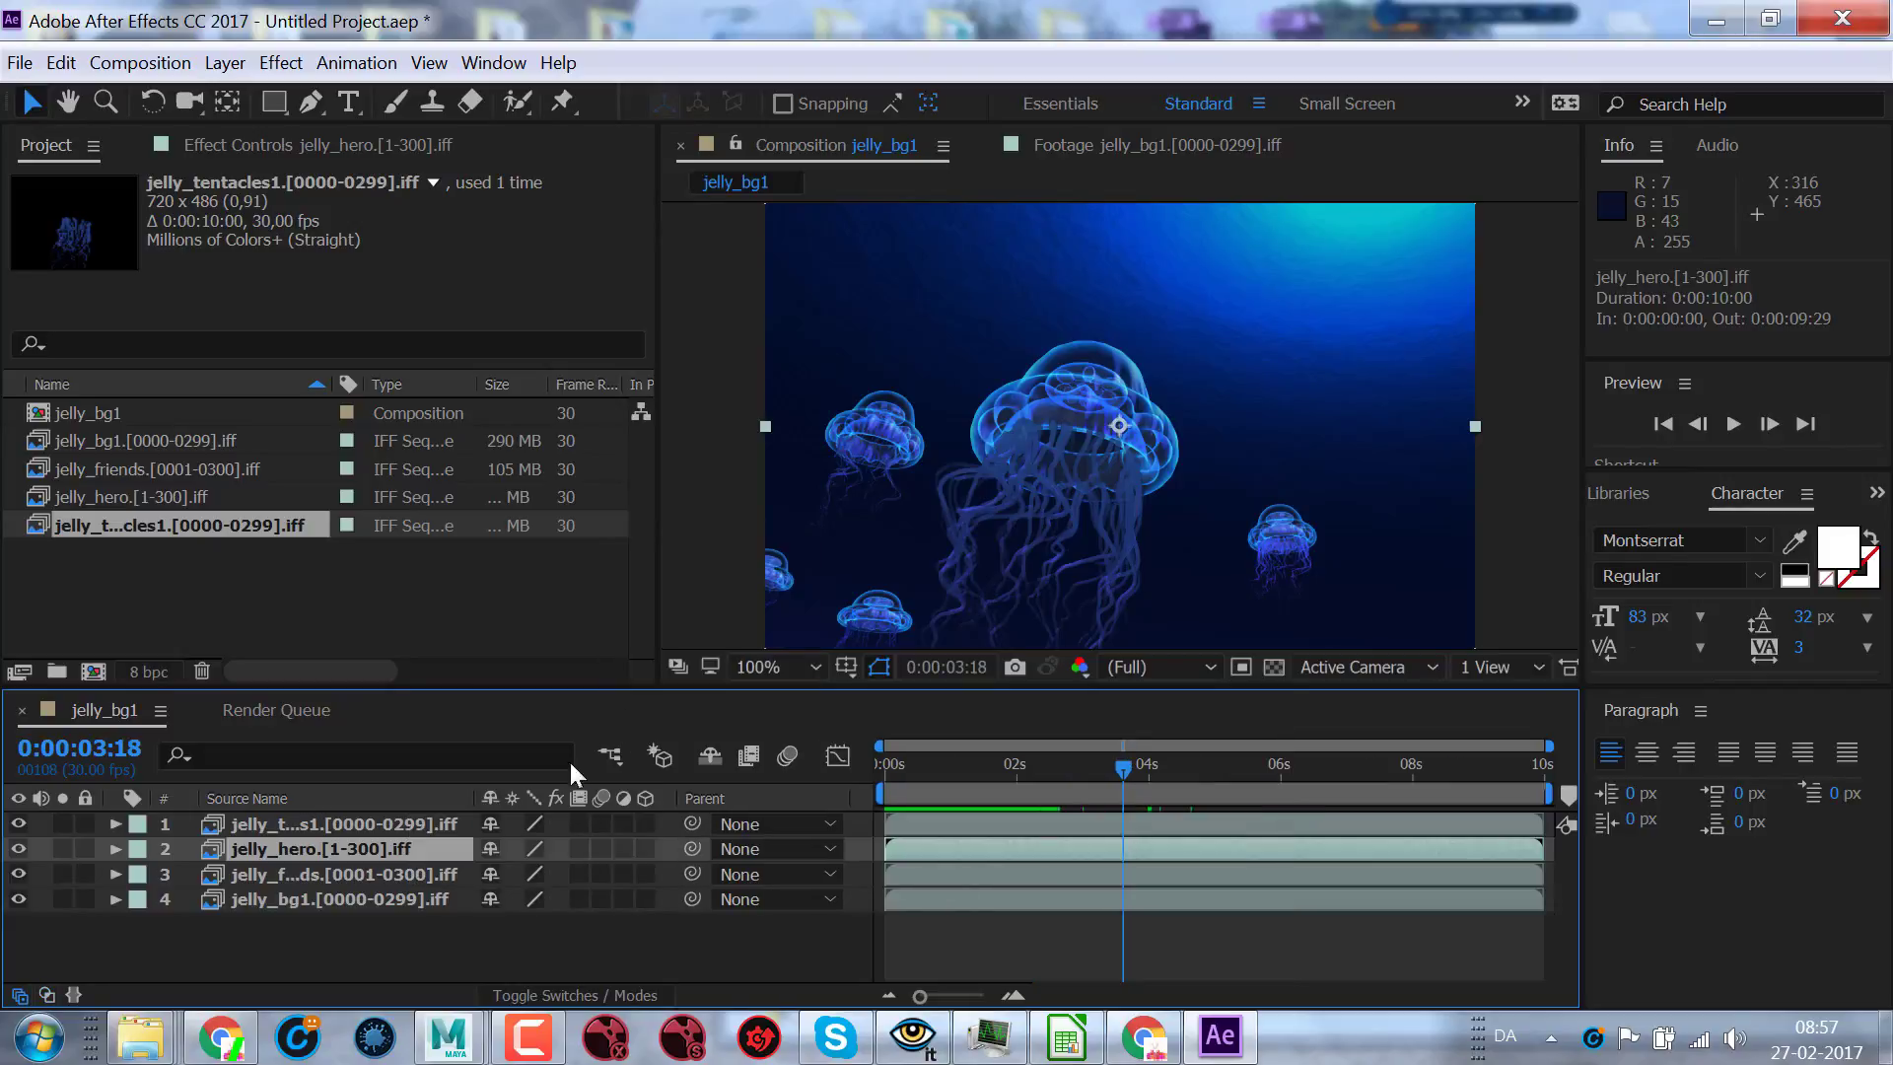
# - Hide the Switches column in the timeline as well
pyautogui.rightClick(410, 797)
pyautogui.moveTo(532, 874)
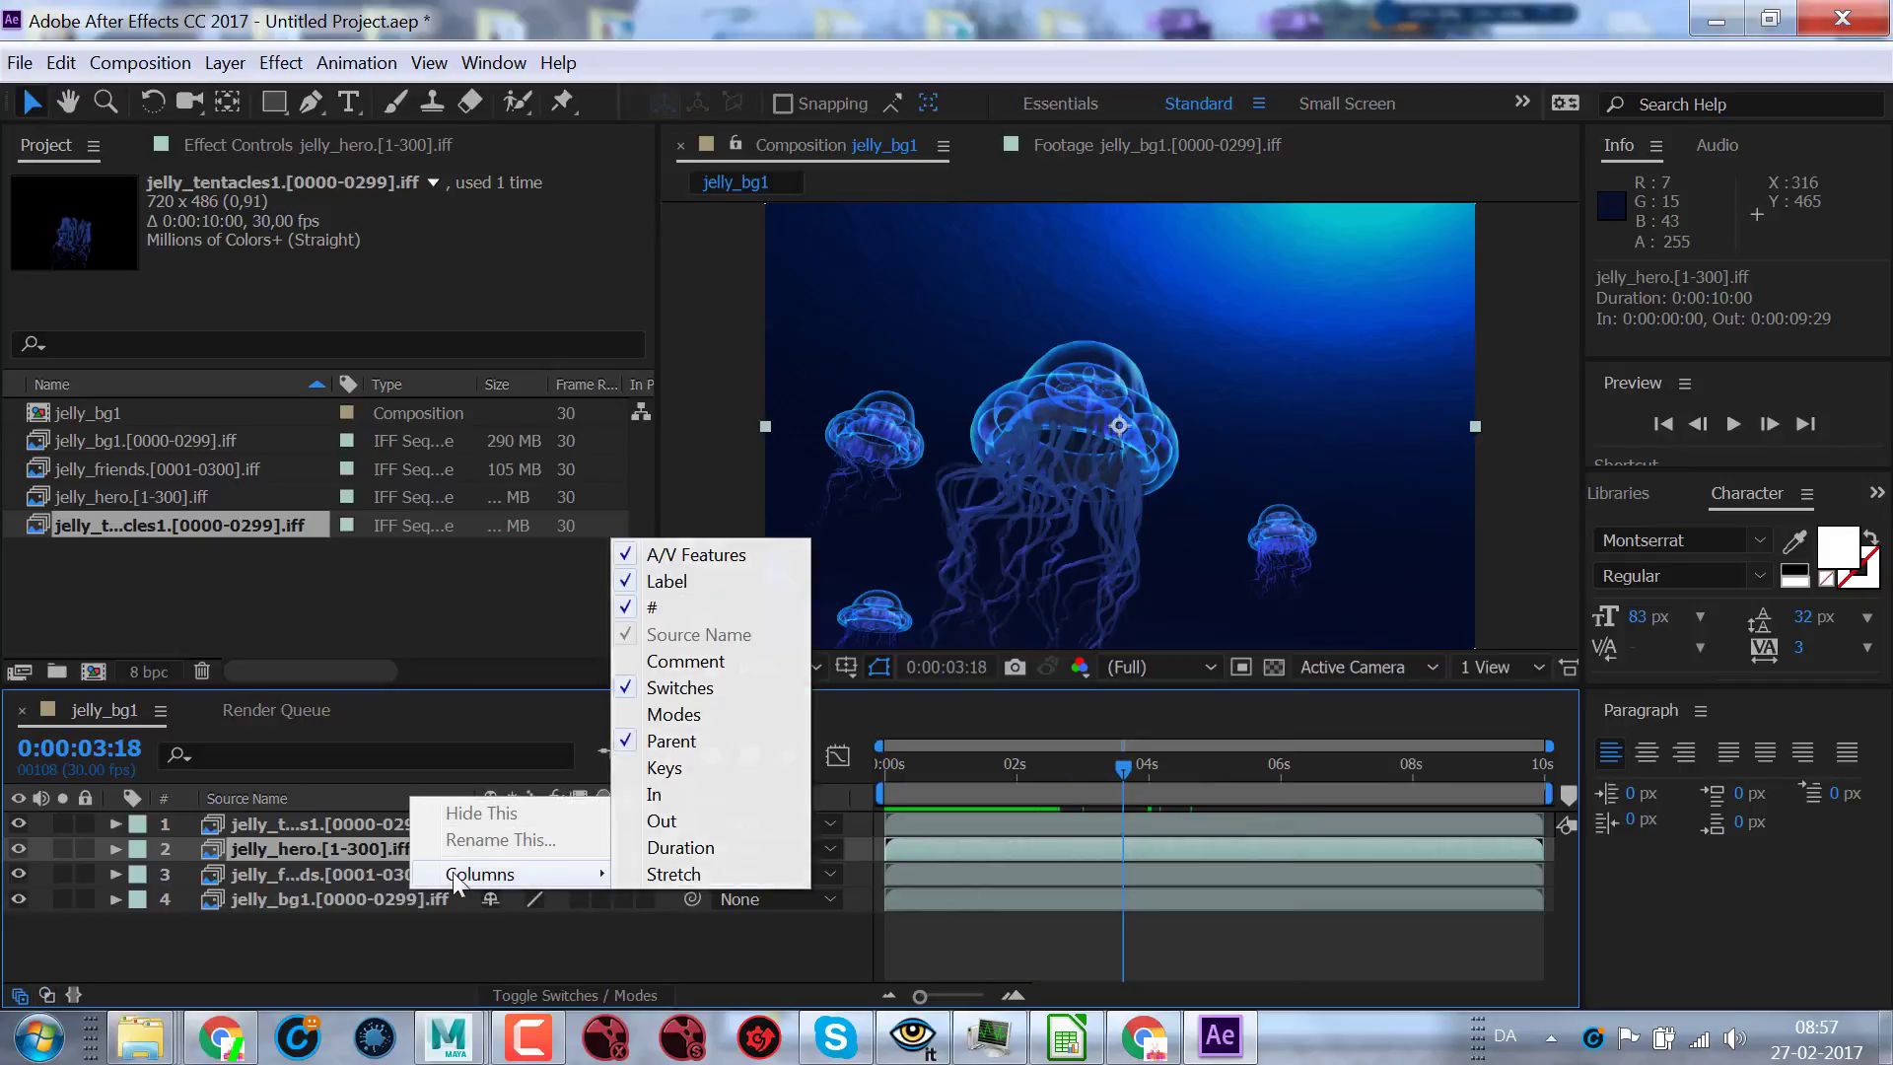
pyautogui.click(639, 687)
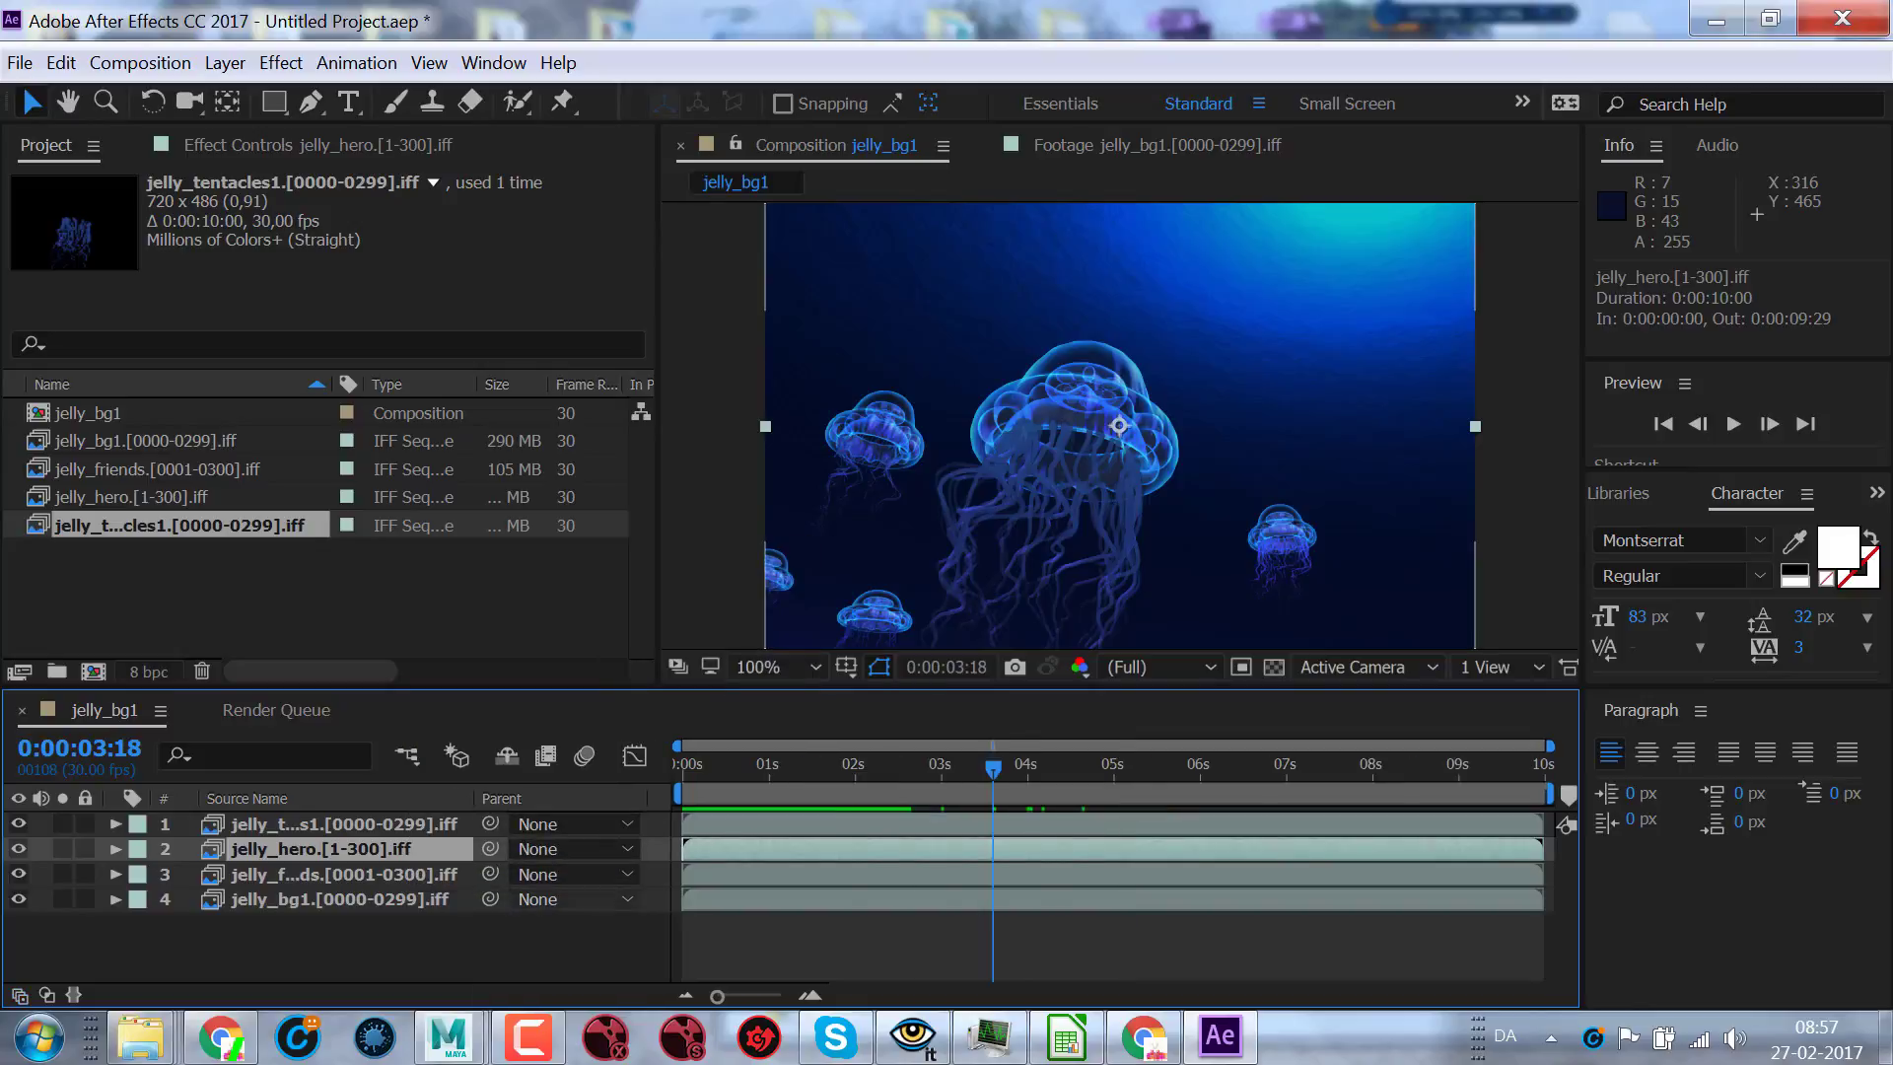
pyautogui.moveTo(529, 1035)
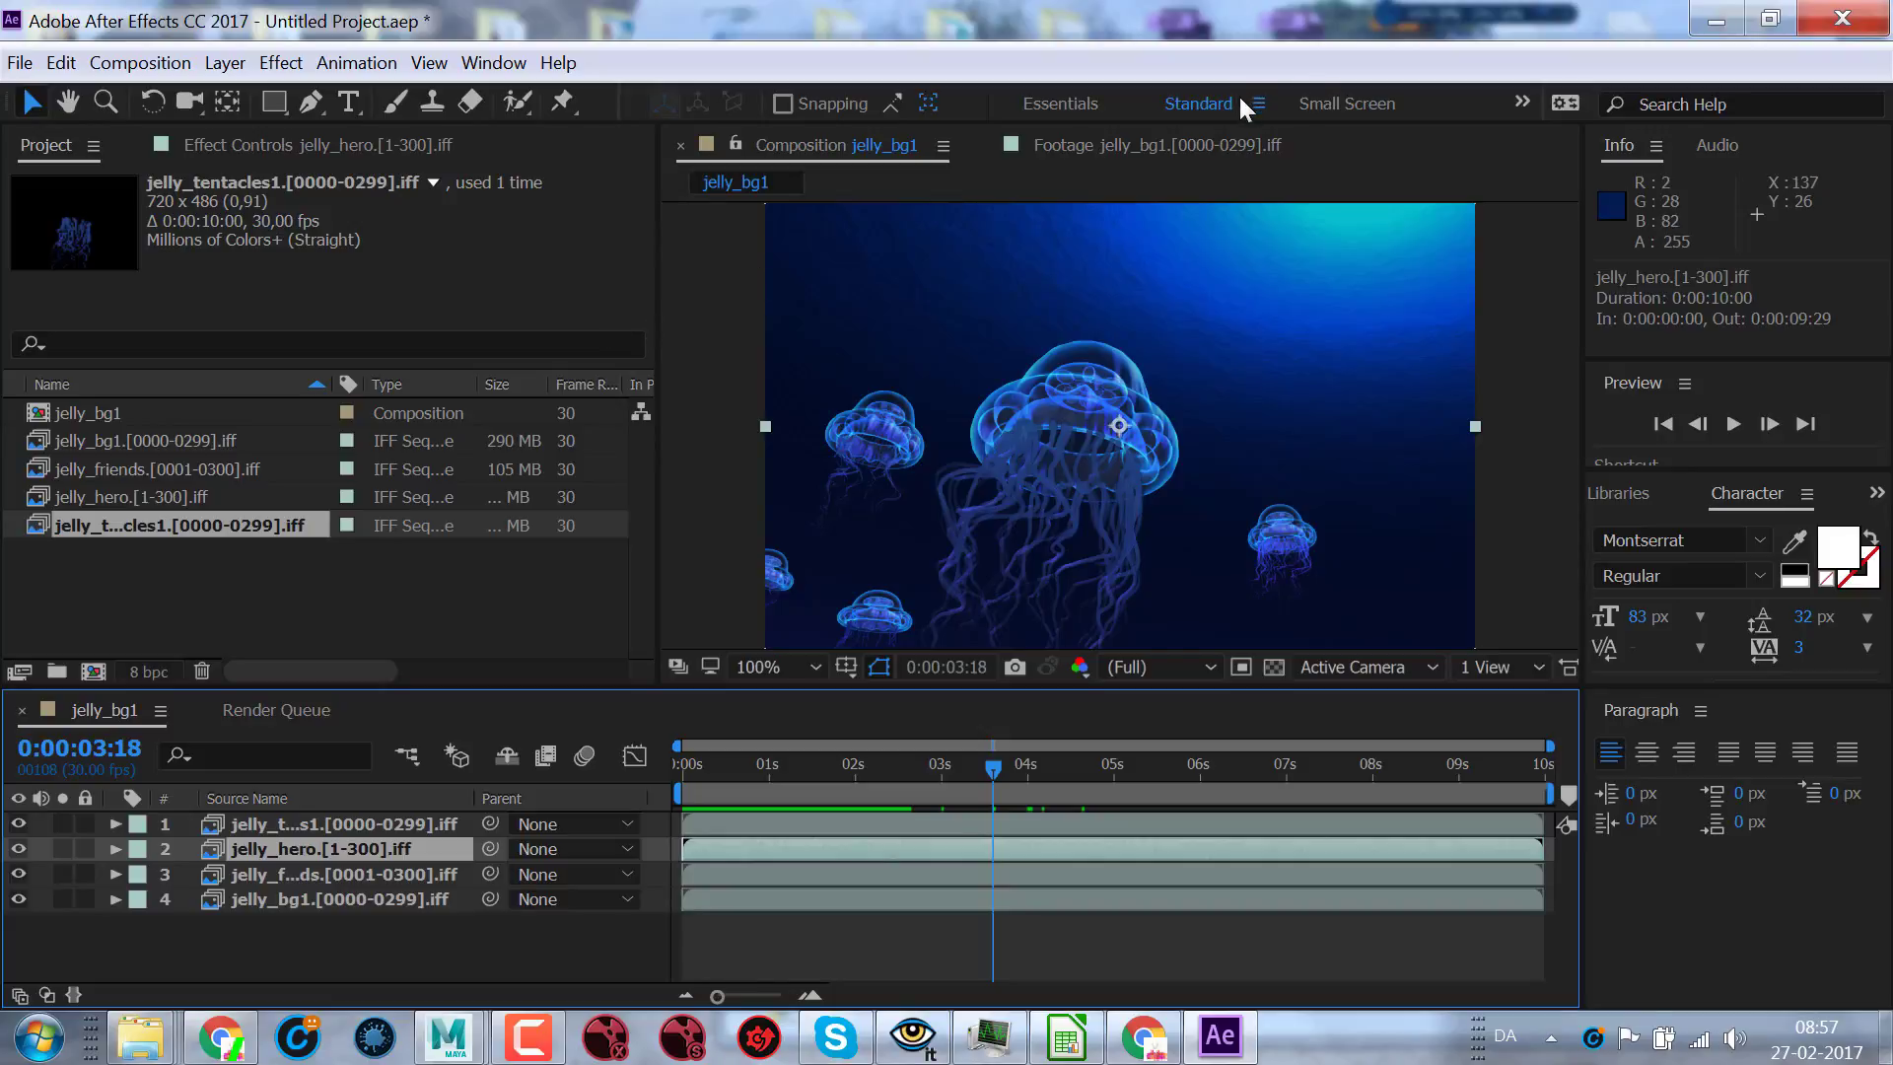
# - Switch to the Essentials workspace, then back to the Standard workspace
pyautogui.click(1059, 103)
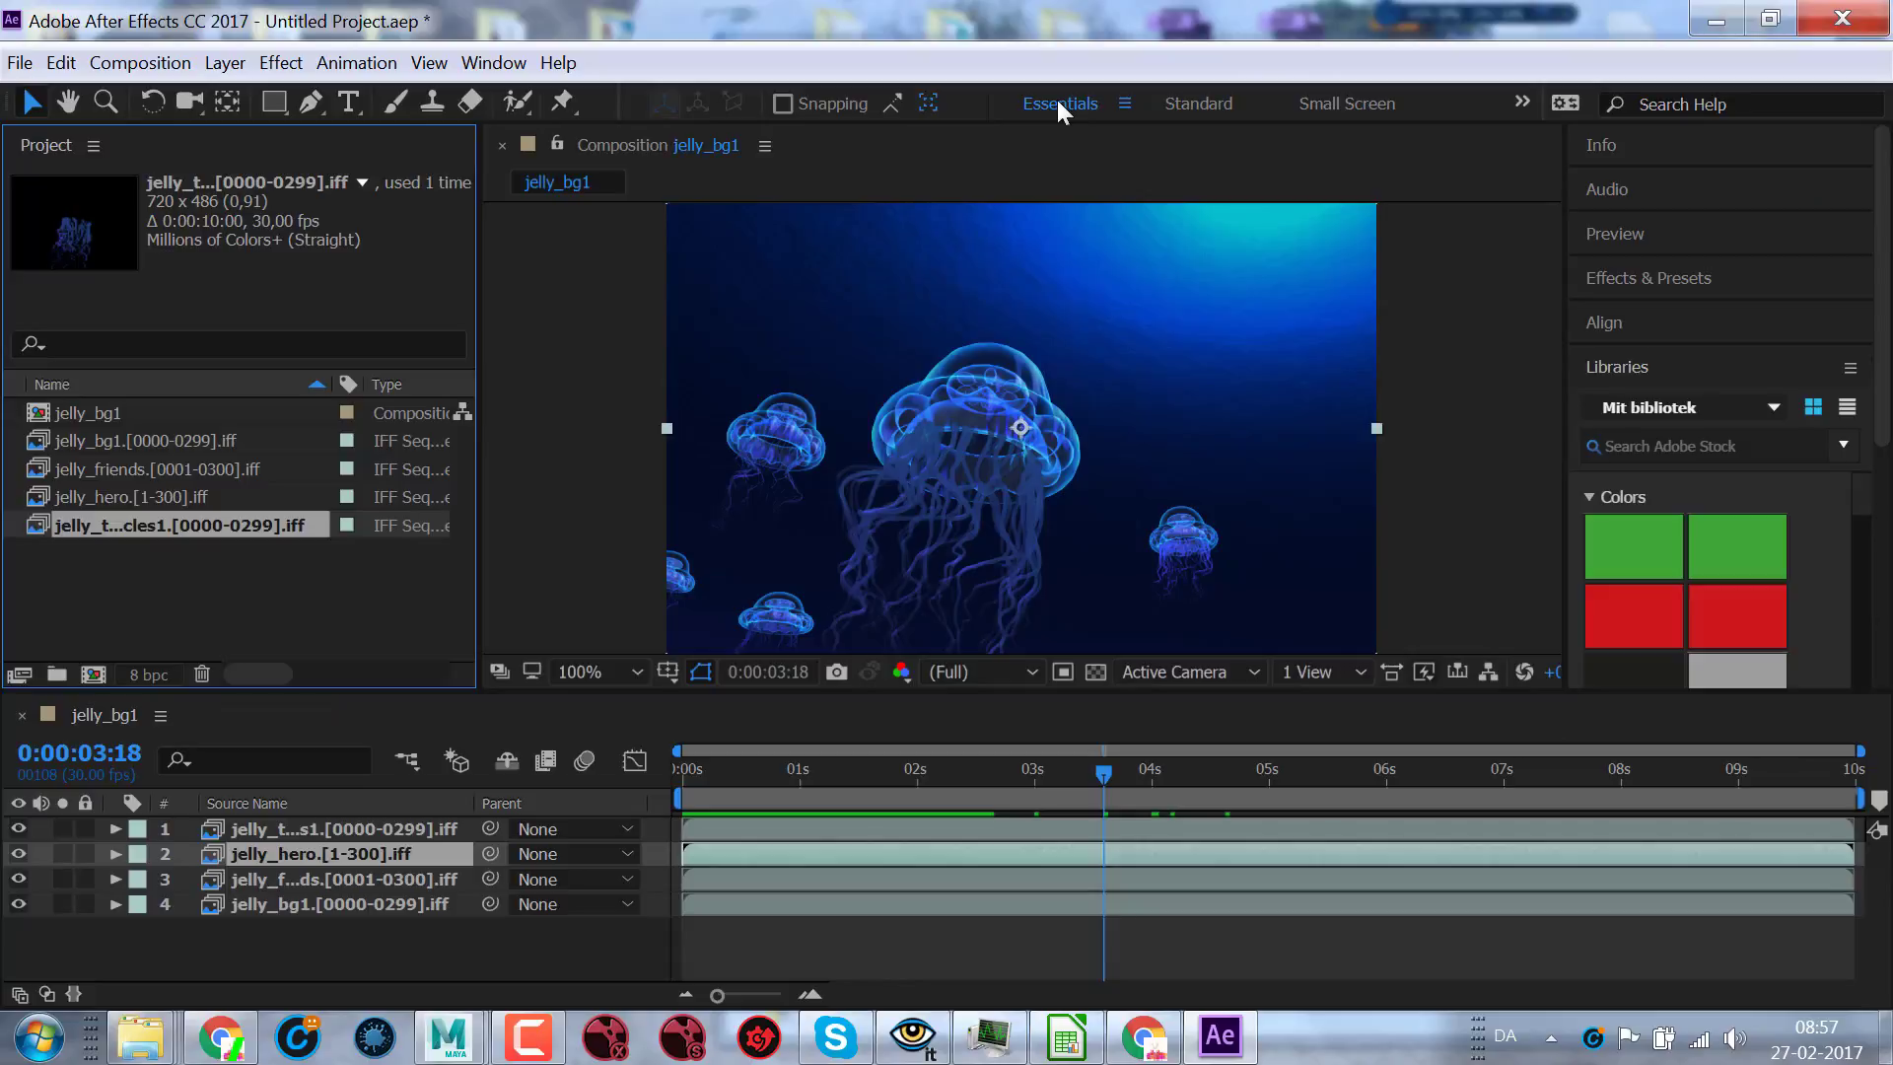
pyautogui.click(1193, 104)
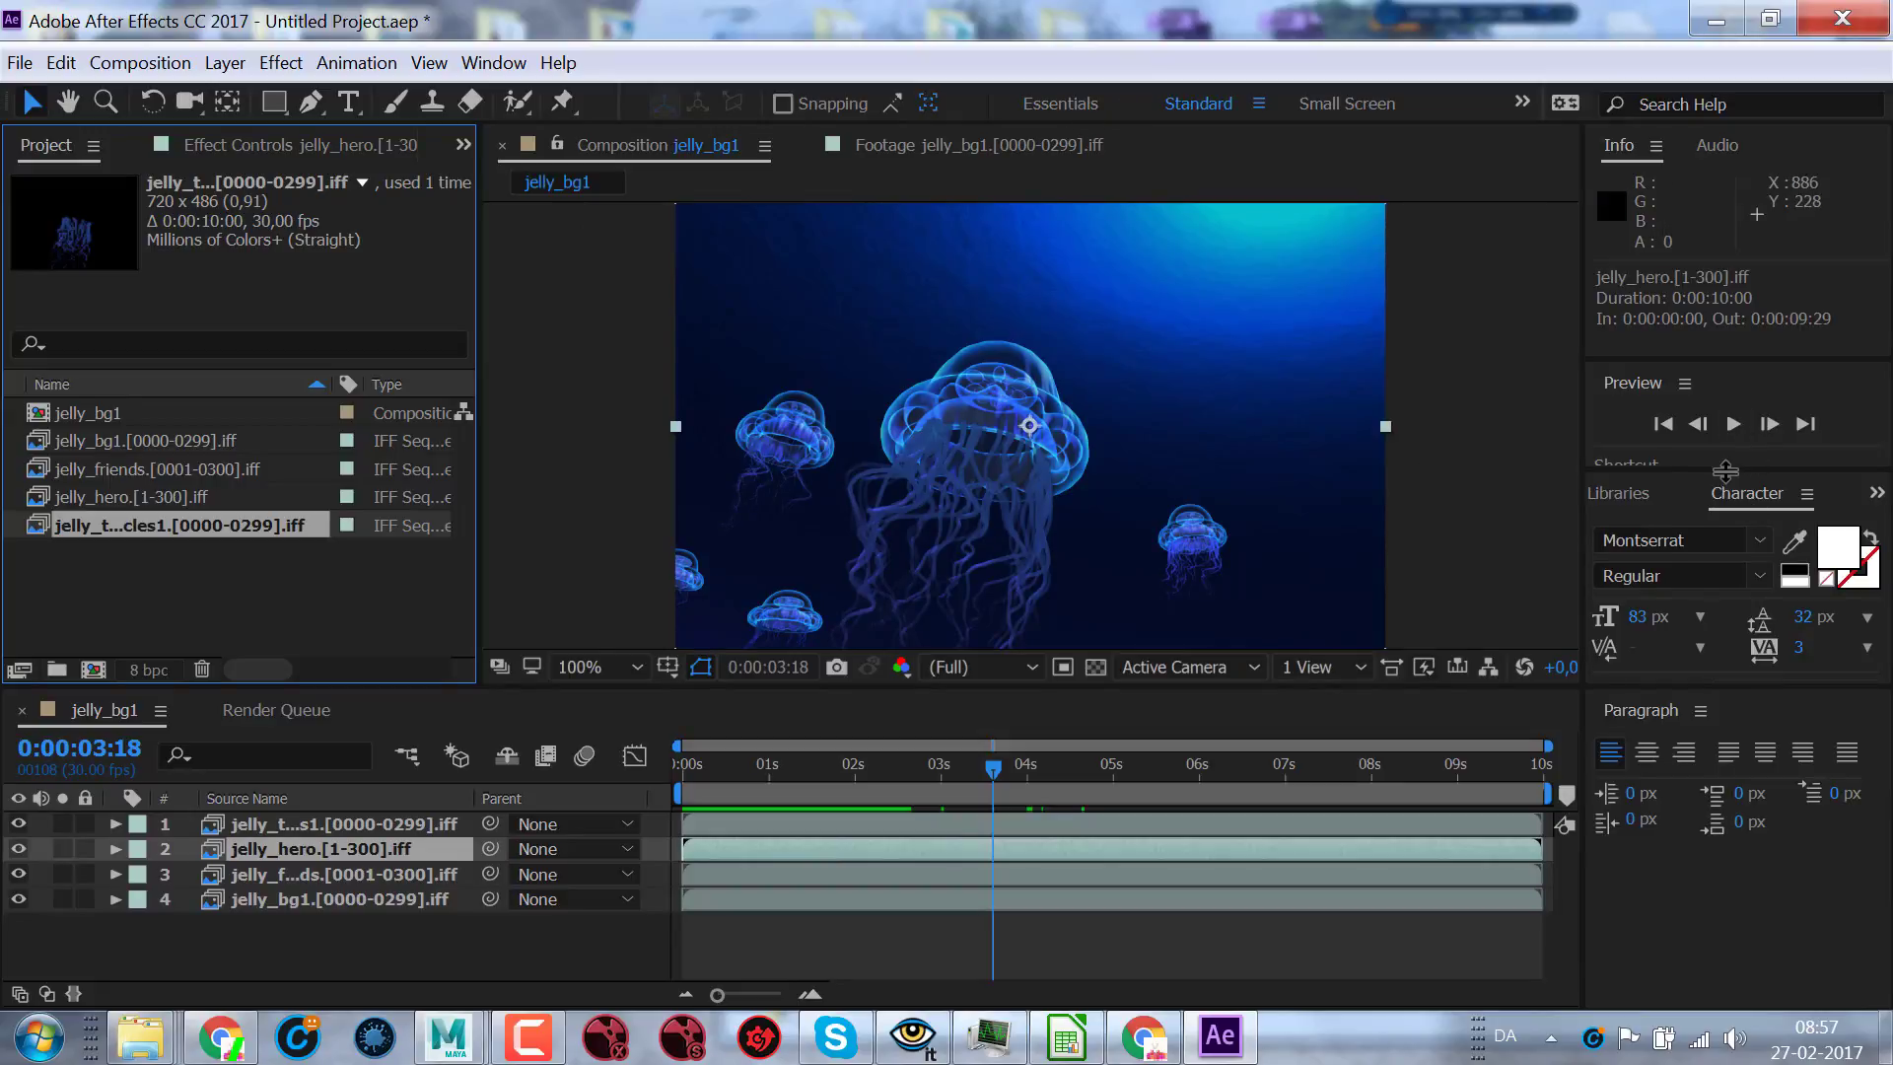
# - Enlarge the Preview panel and toggle jelly_hero's visibility off and back on
pyautogui.moveTo(1725, 470); pyautogui.dragTo(1726, 546)
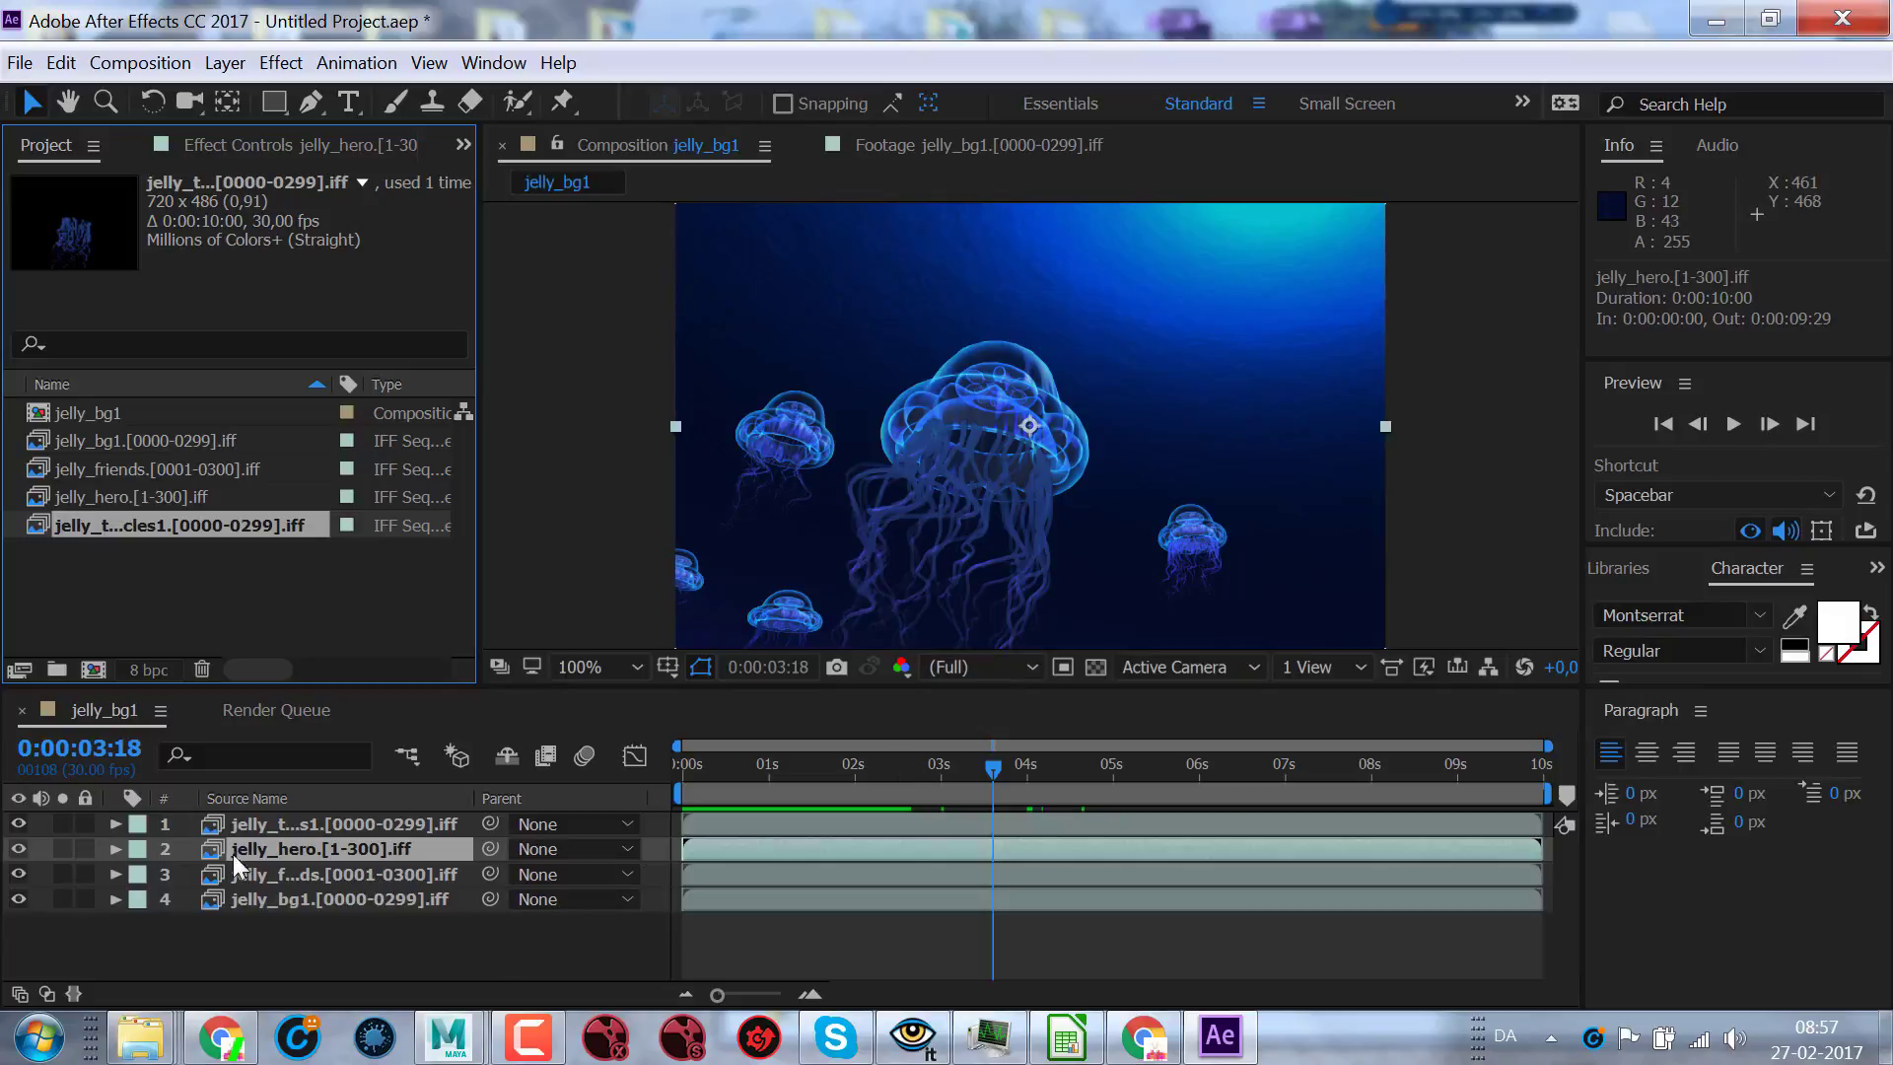
pyautogui.click(17, 847)
pyautogui.click(16, 848)
pyautogui.click(17, 848)
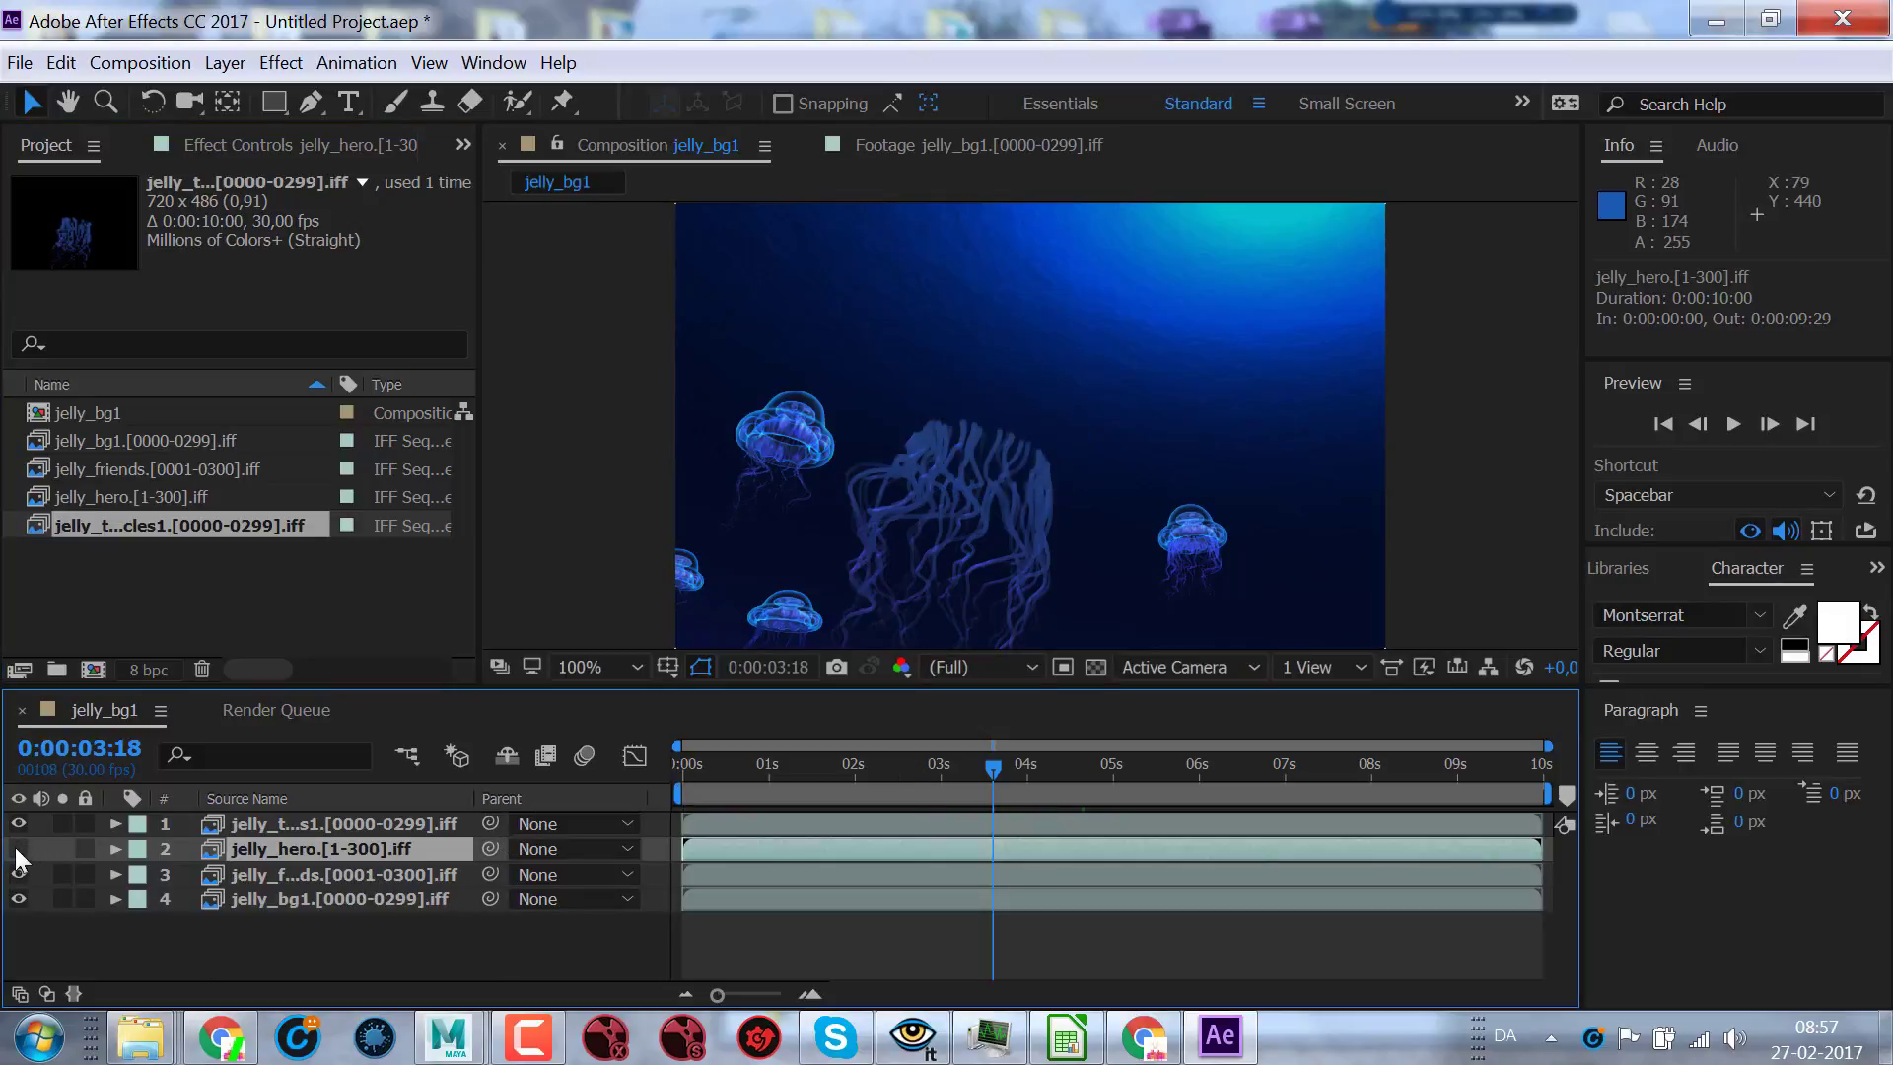
pyautogui.click(15, 848)
pyautogui.click(15, 848)
pyautogui.click(15, 848)
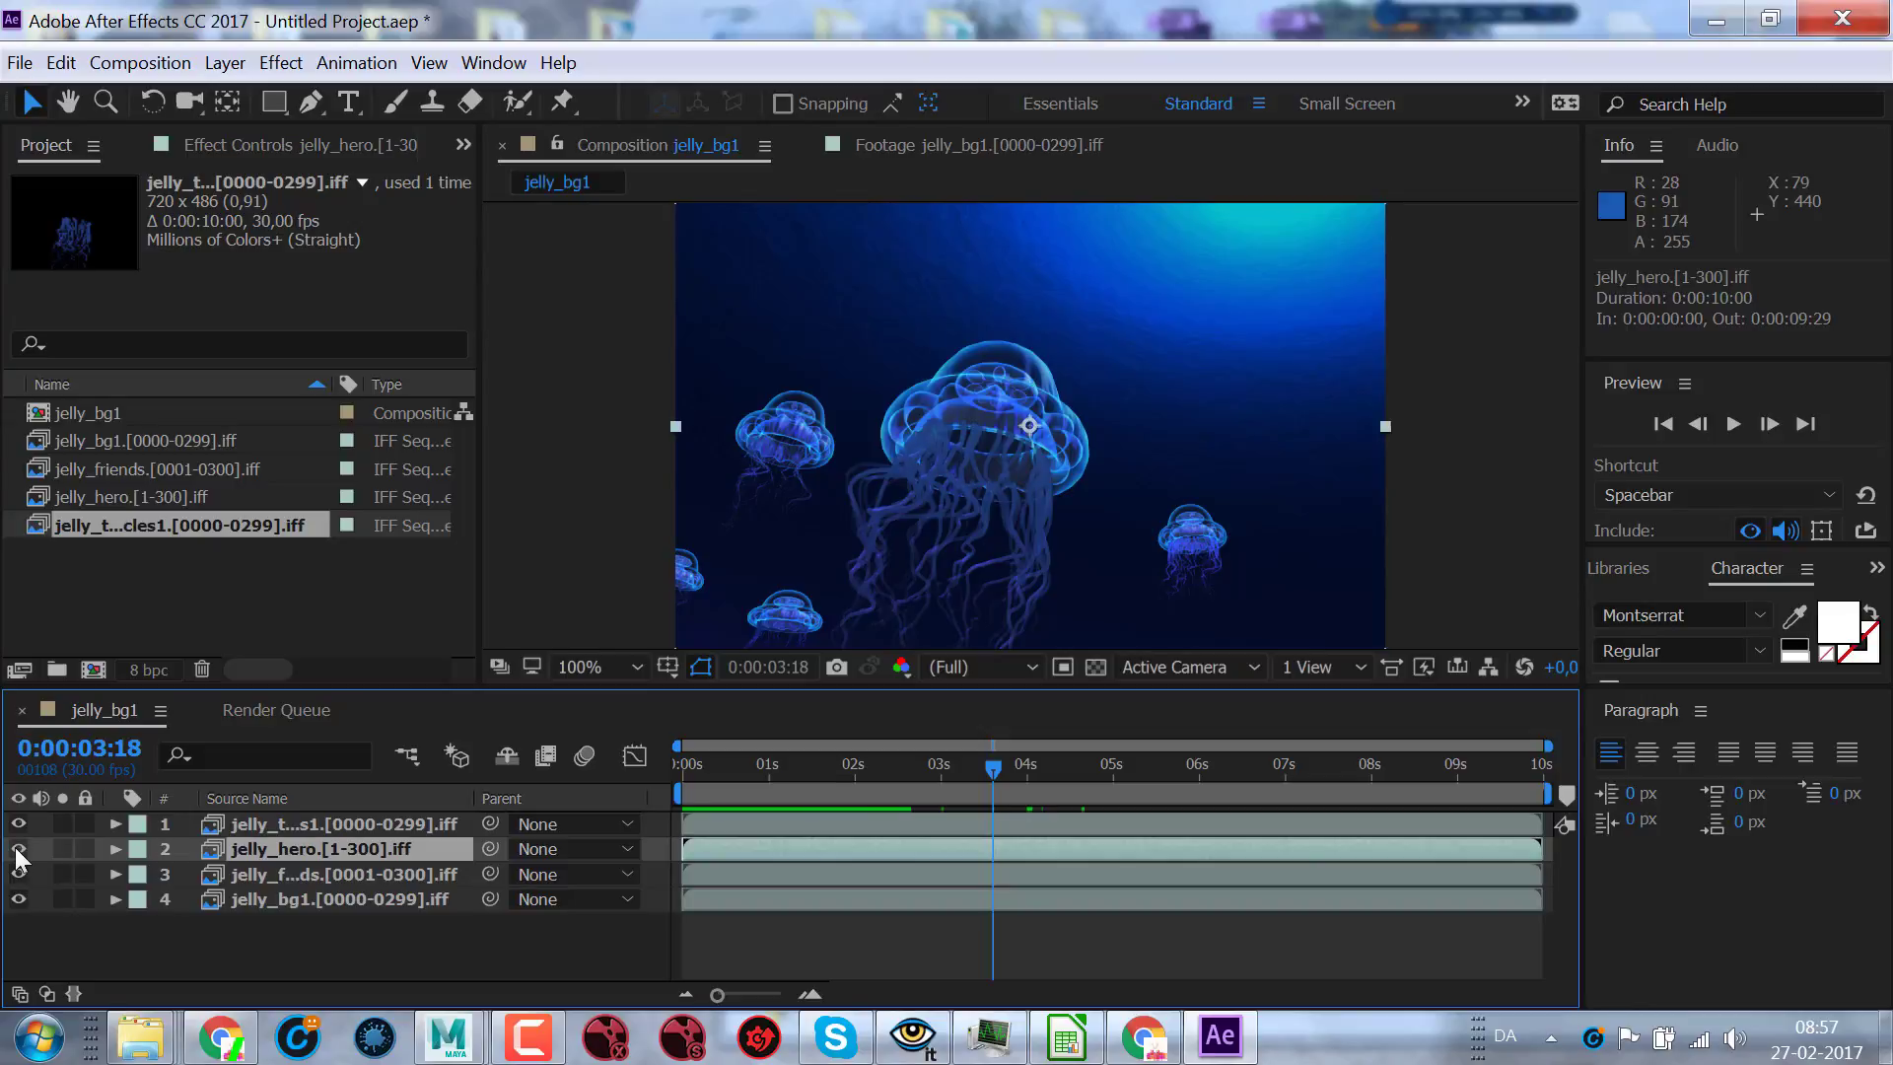
# - Solo the jelly_hero layer to view it alone, then unsolo it
pyautogui.click(64, 848)
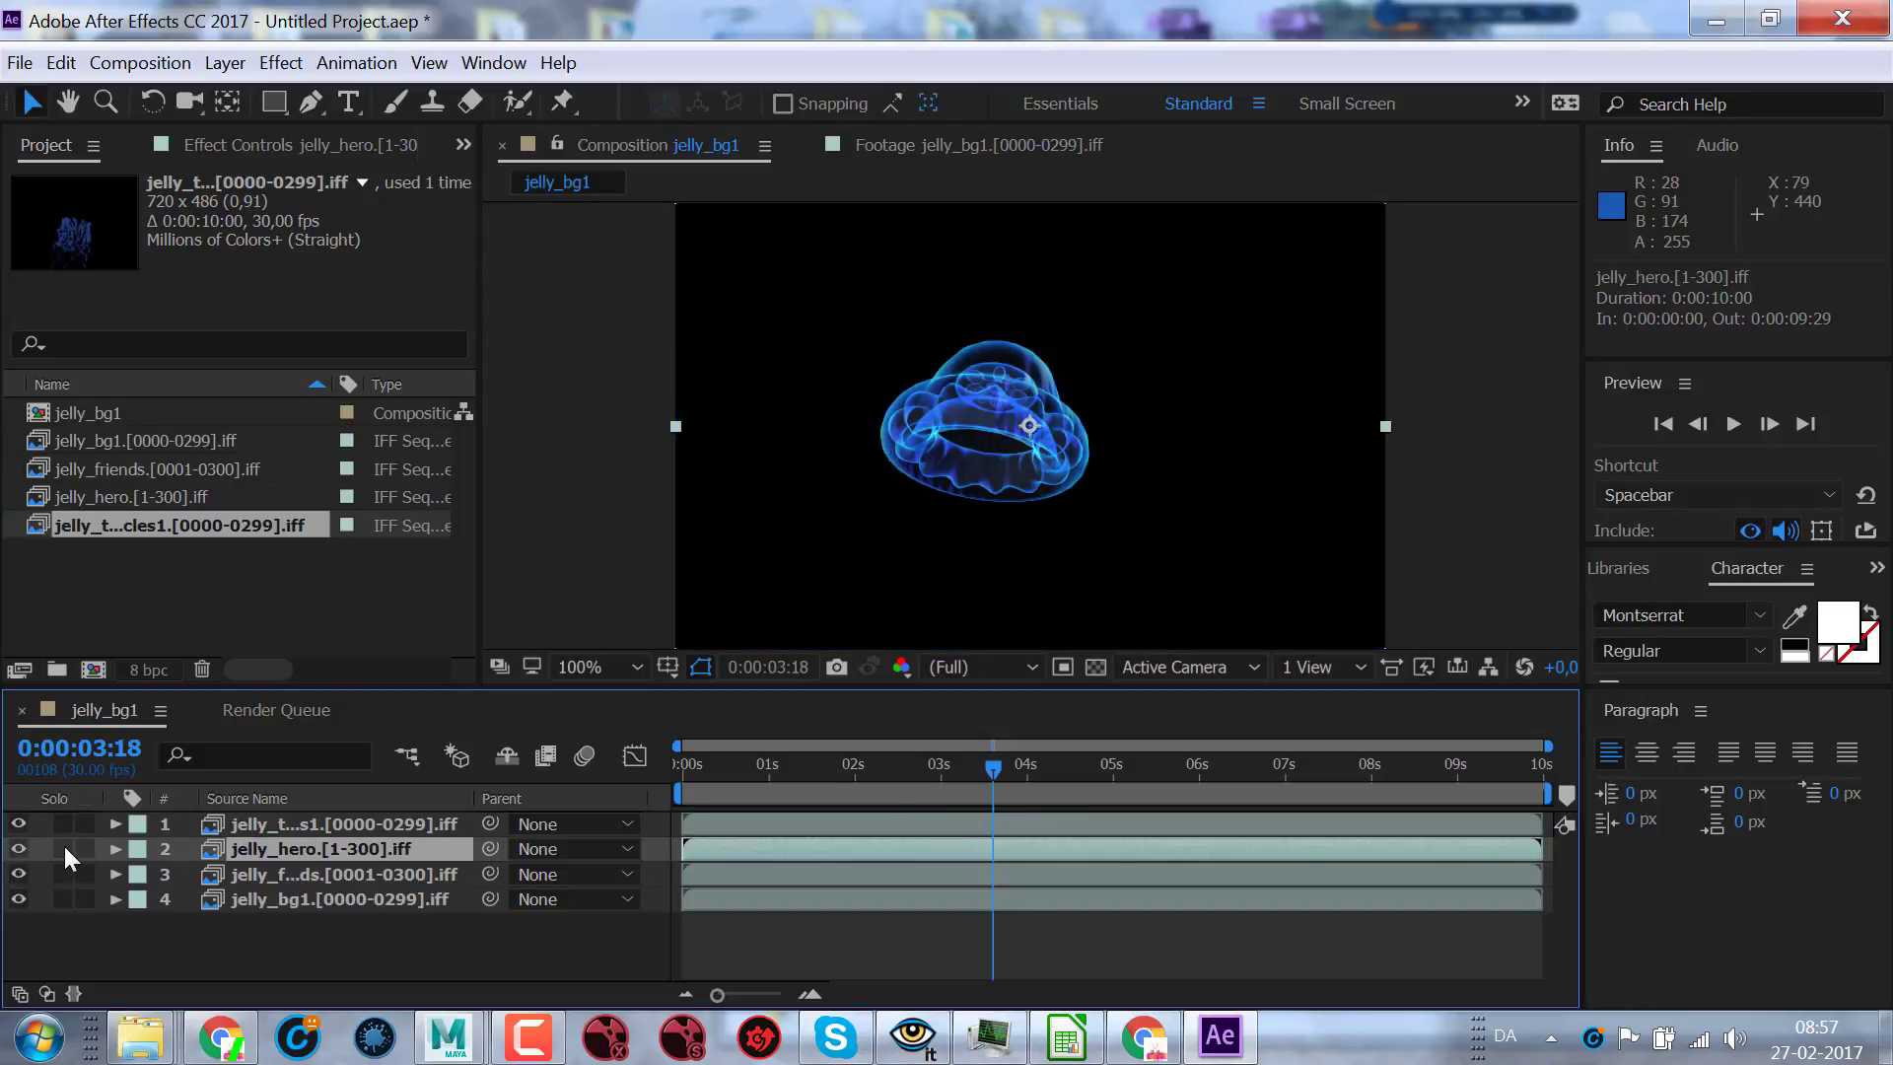
pyautogui.click(63, 848)
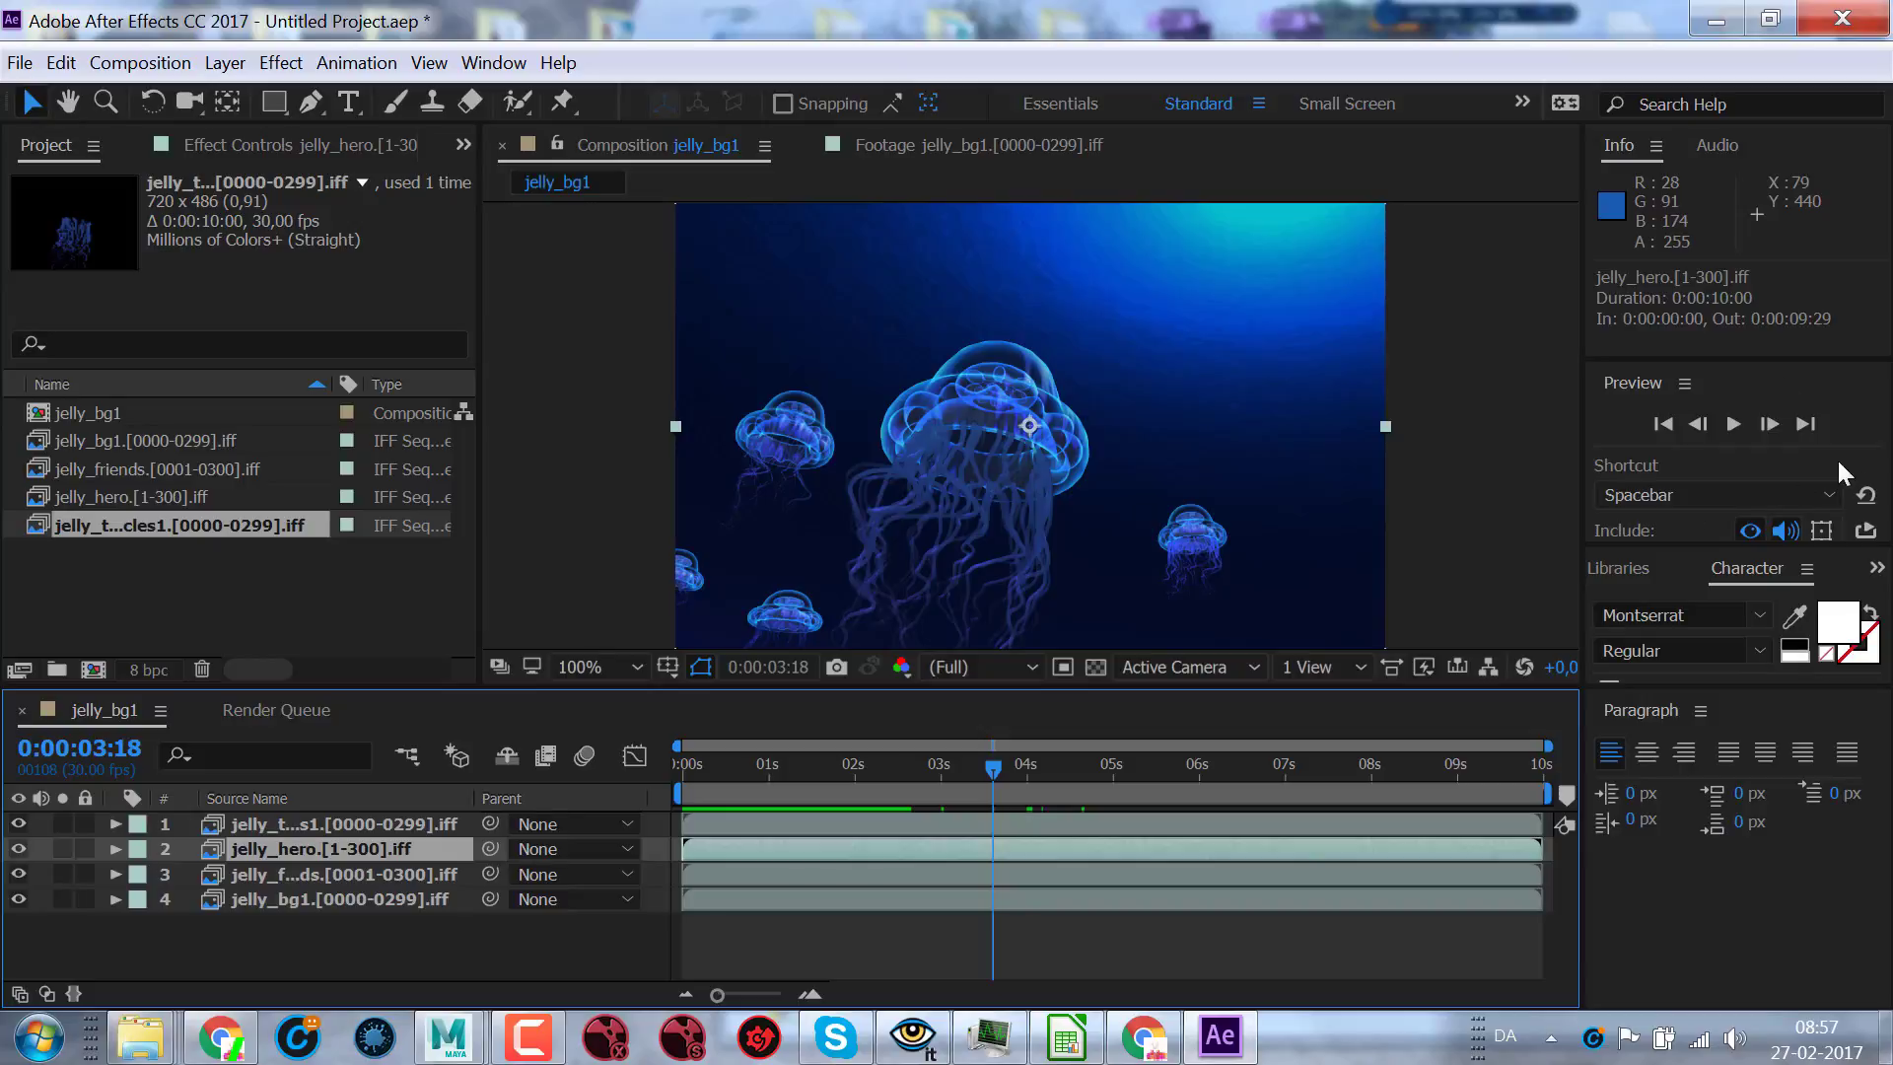
pyautogui.click(1877, 570)
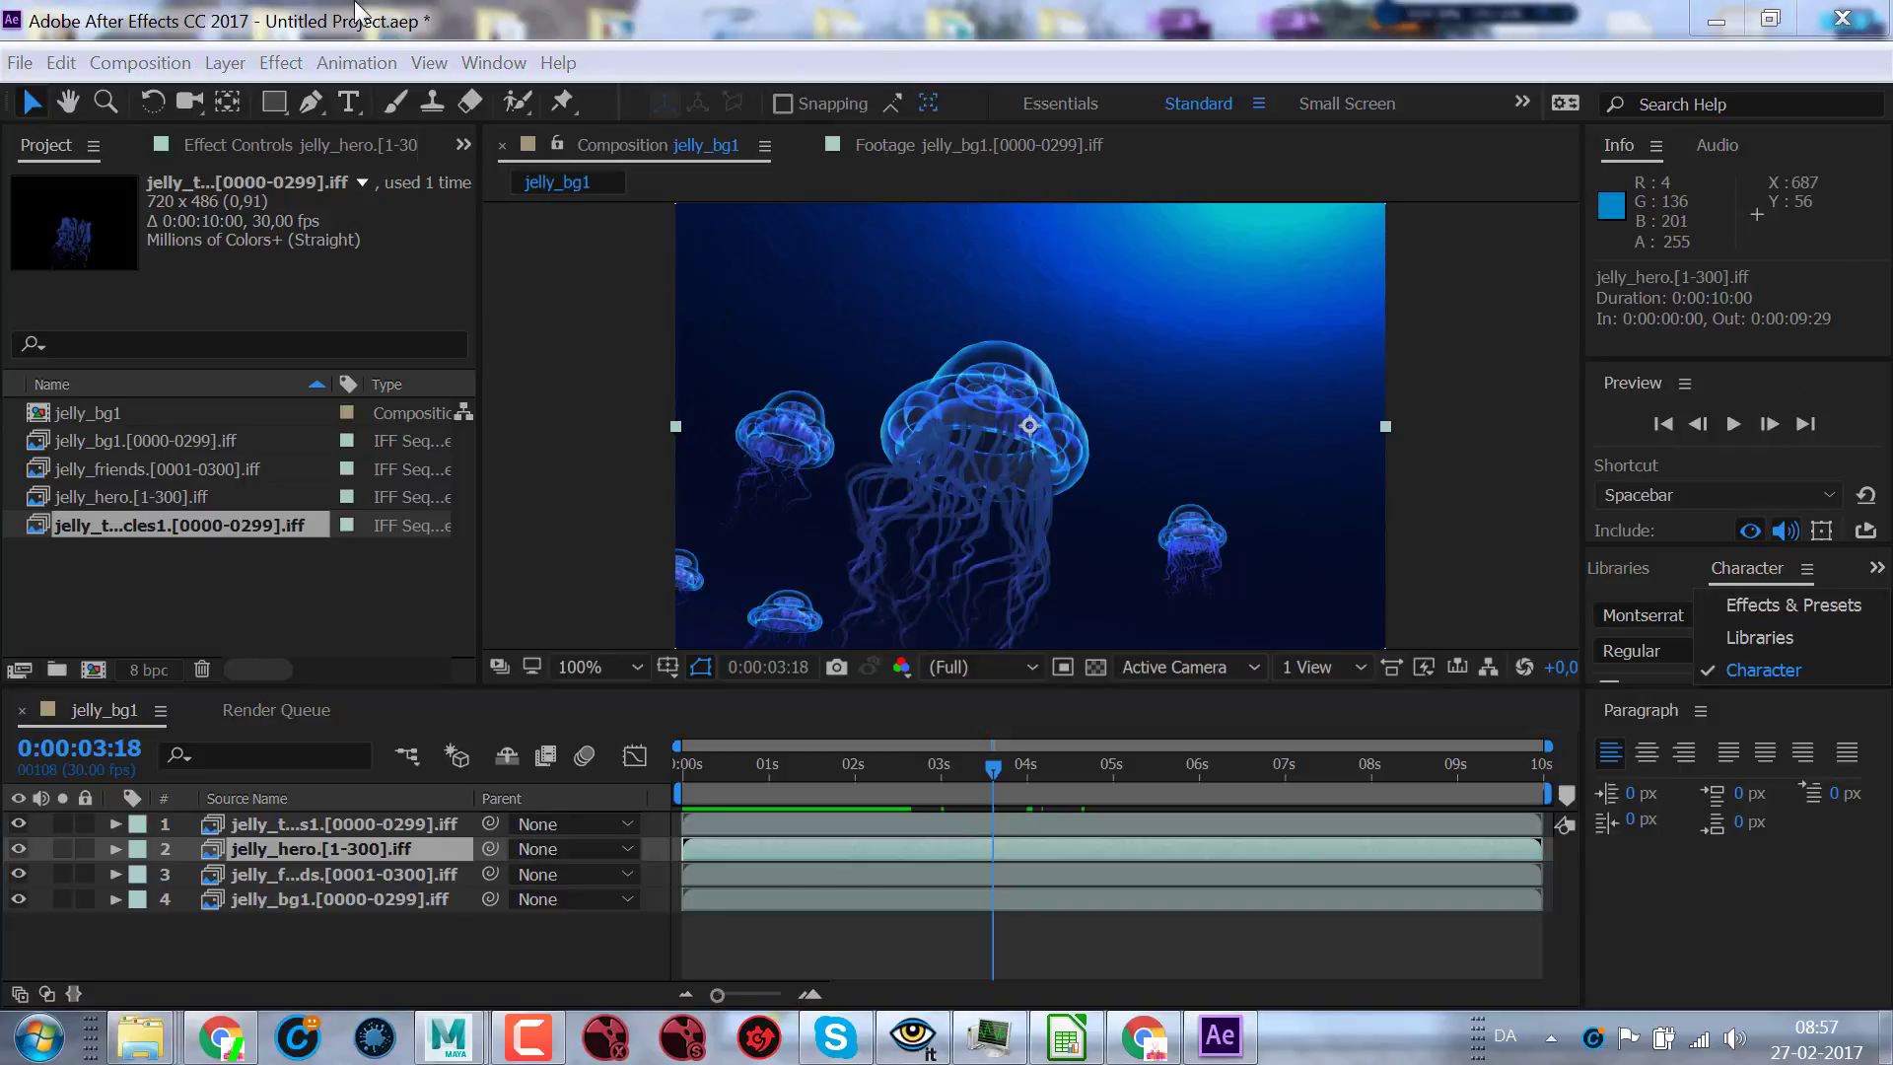
# - Try the Small Screen workspace, then return to the Standard workspace
pyautogui.click(464, 64)
pyautogui.click(474, 64)
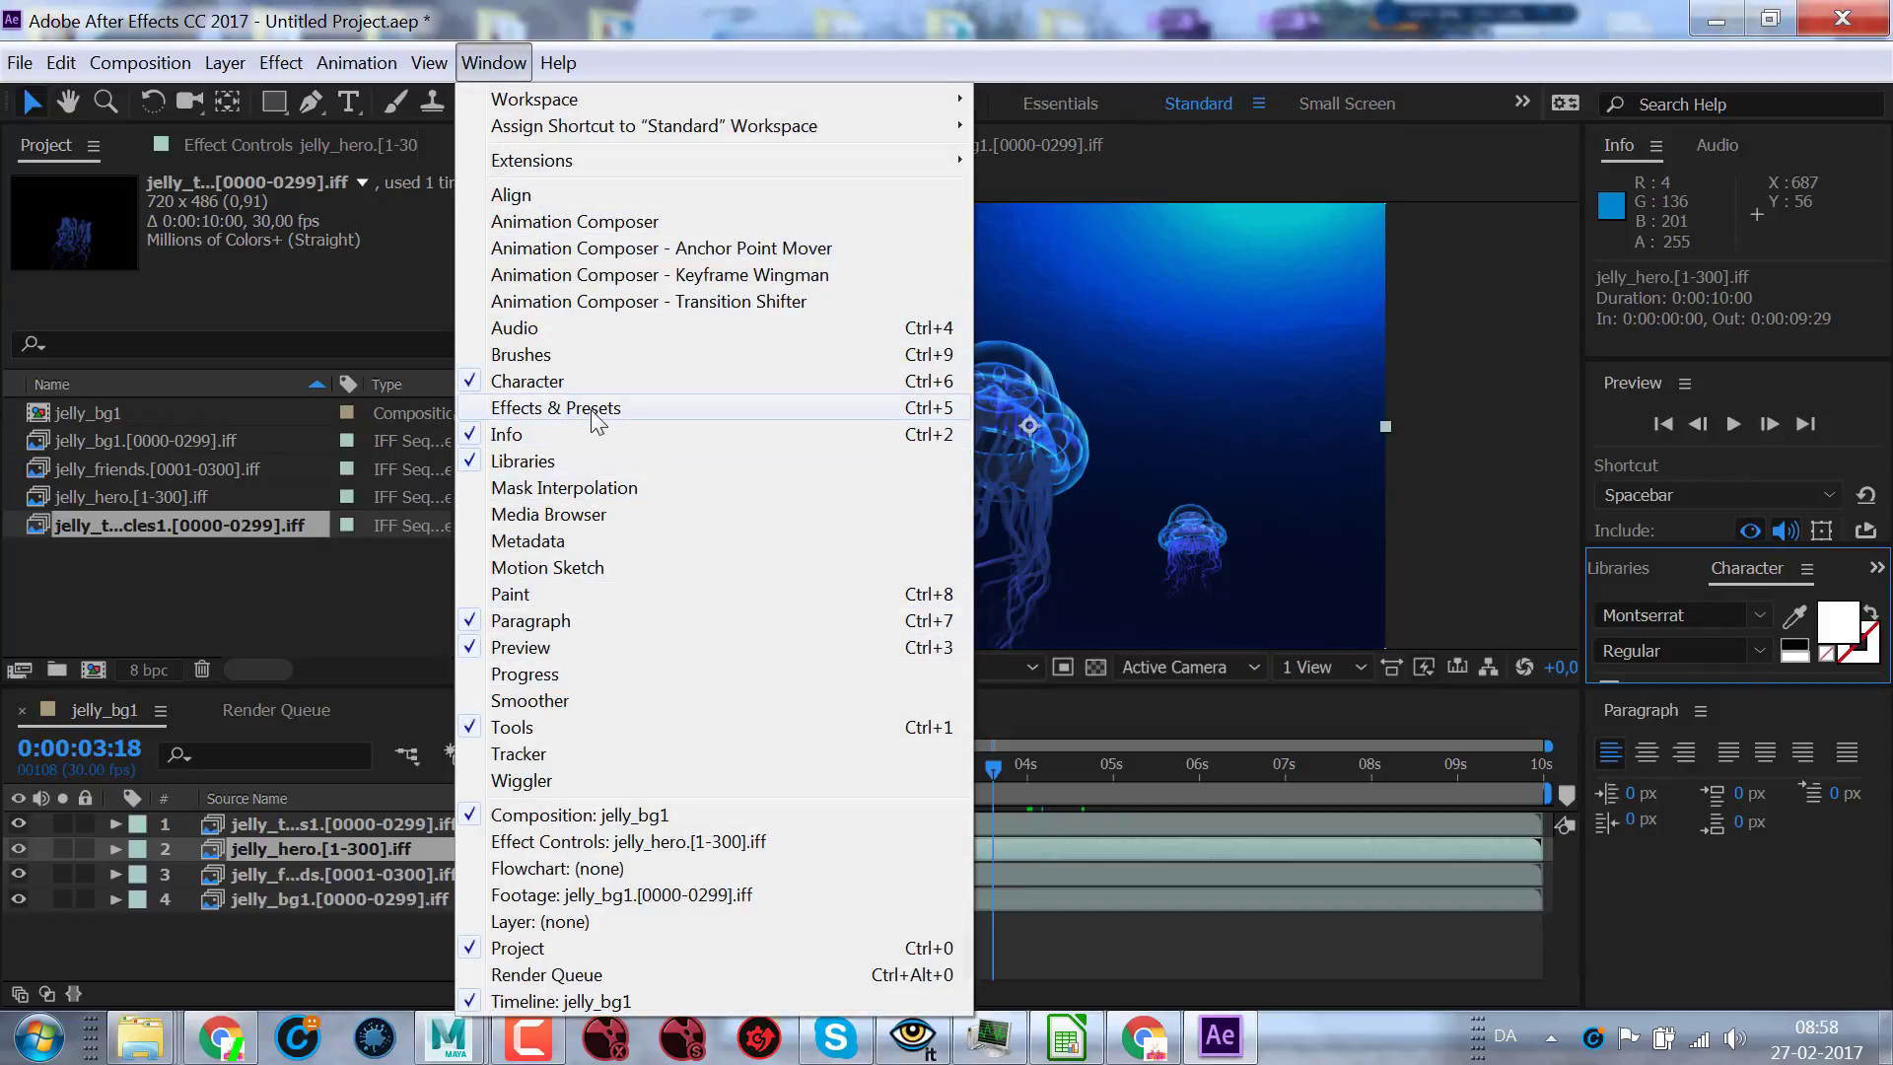
pyautogui.click(617, 20)
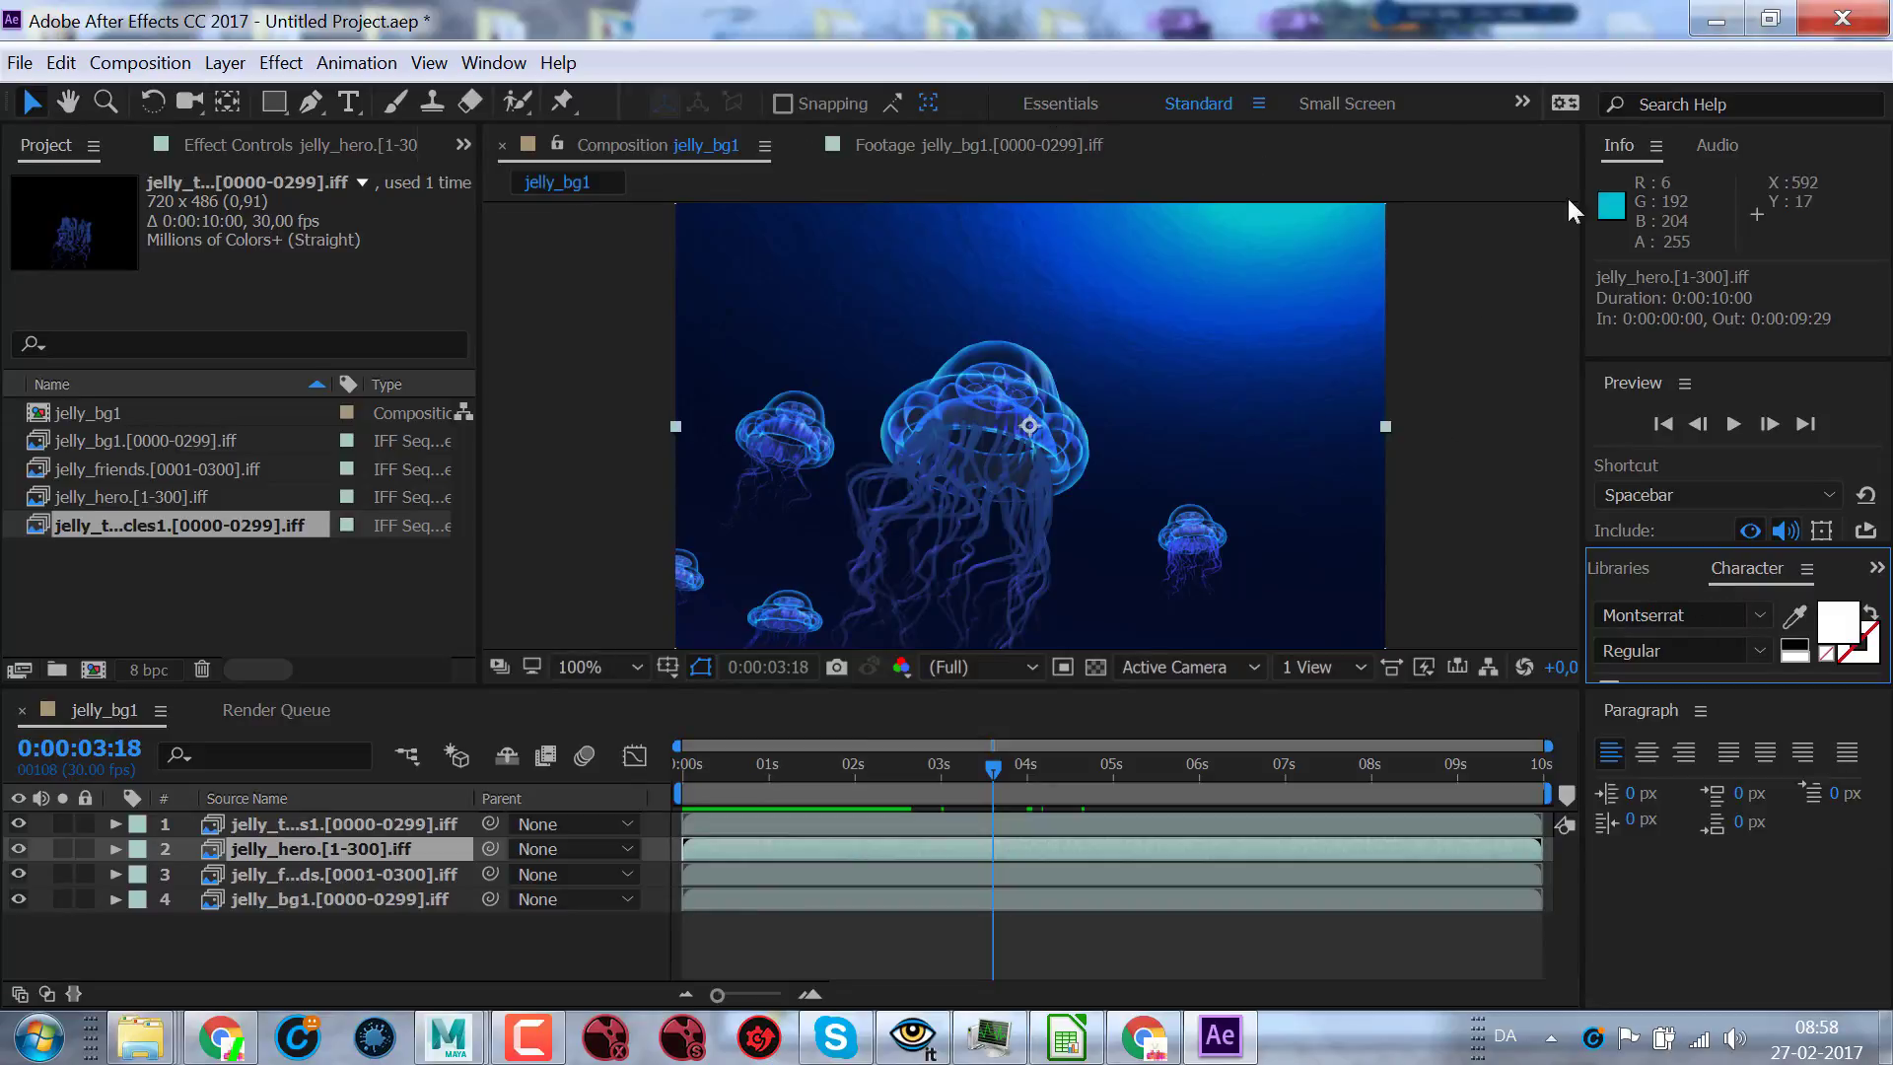
pyautogui.click(1347, 104)
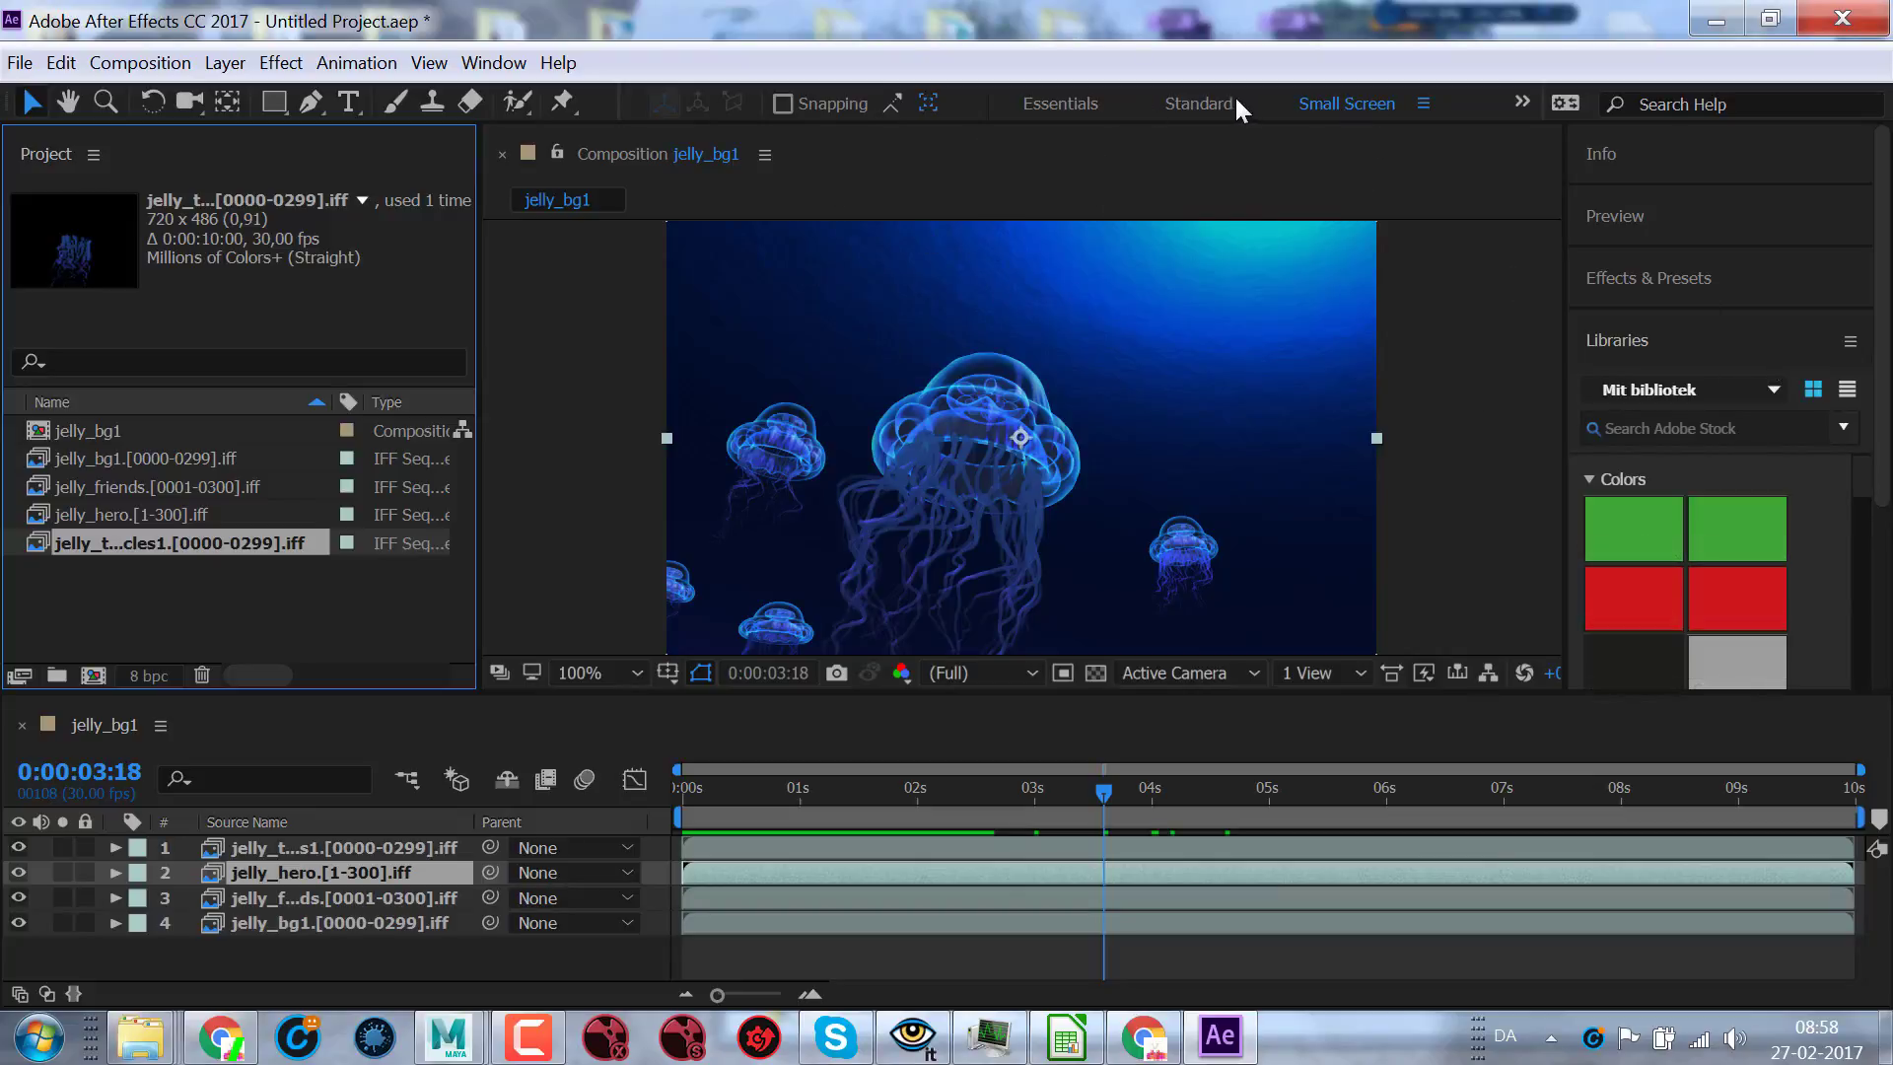
pyautogui.click(1193, 103)
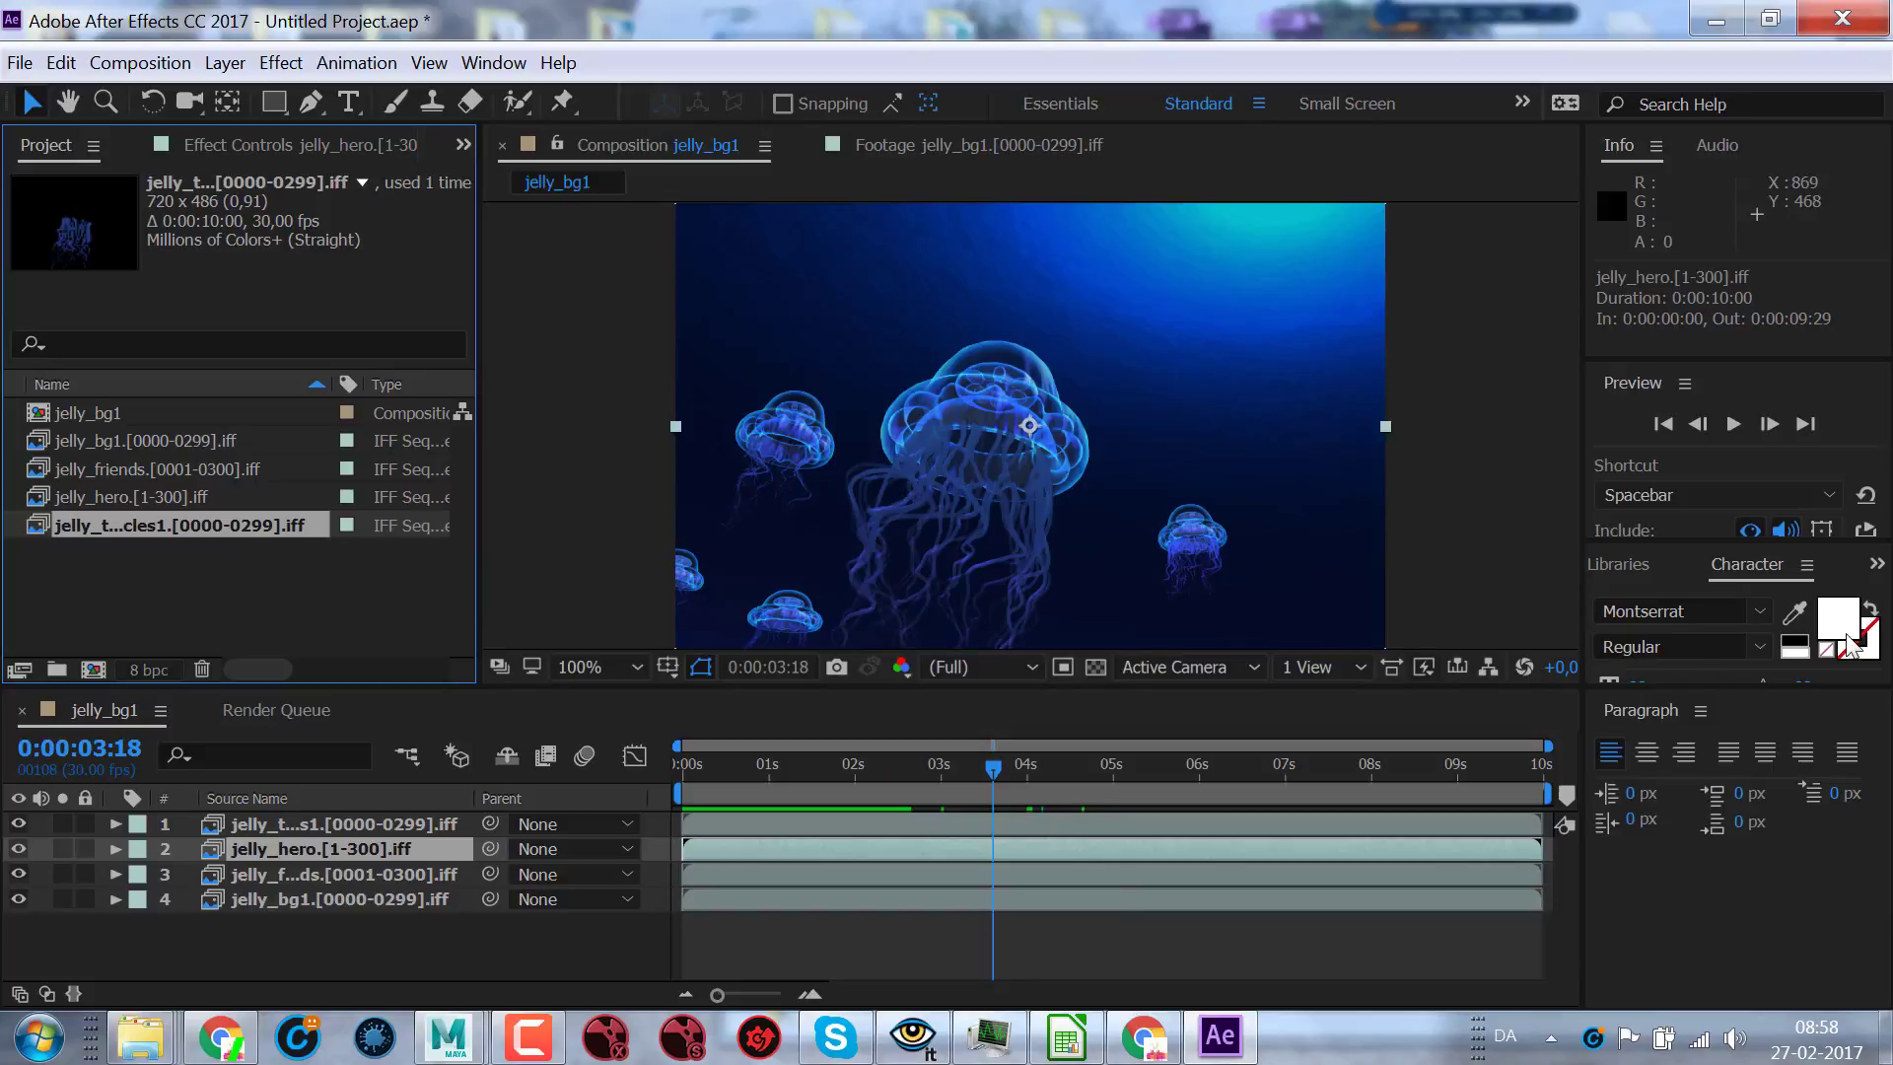
# - Show the Effects & Presets panel and enlarge it by dragging the panel dividers
pyautogui.click(1876, 563)
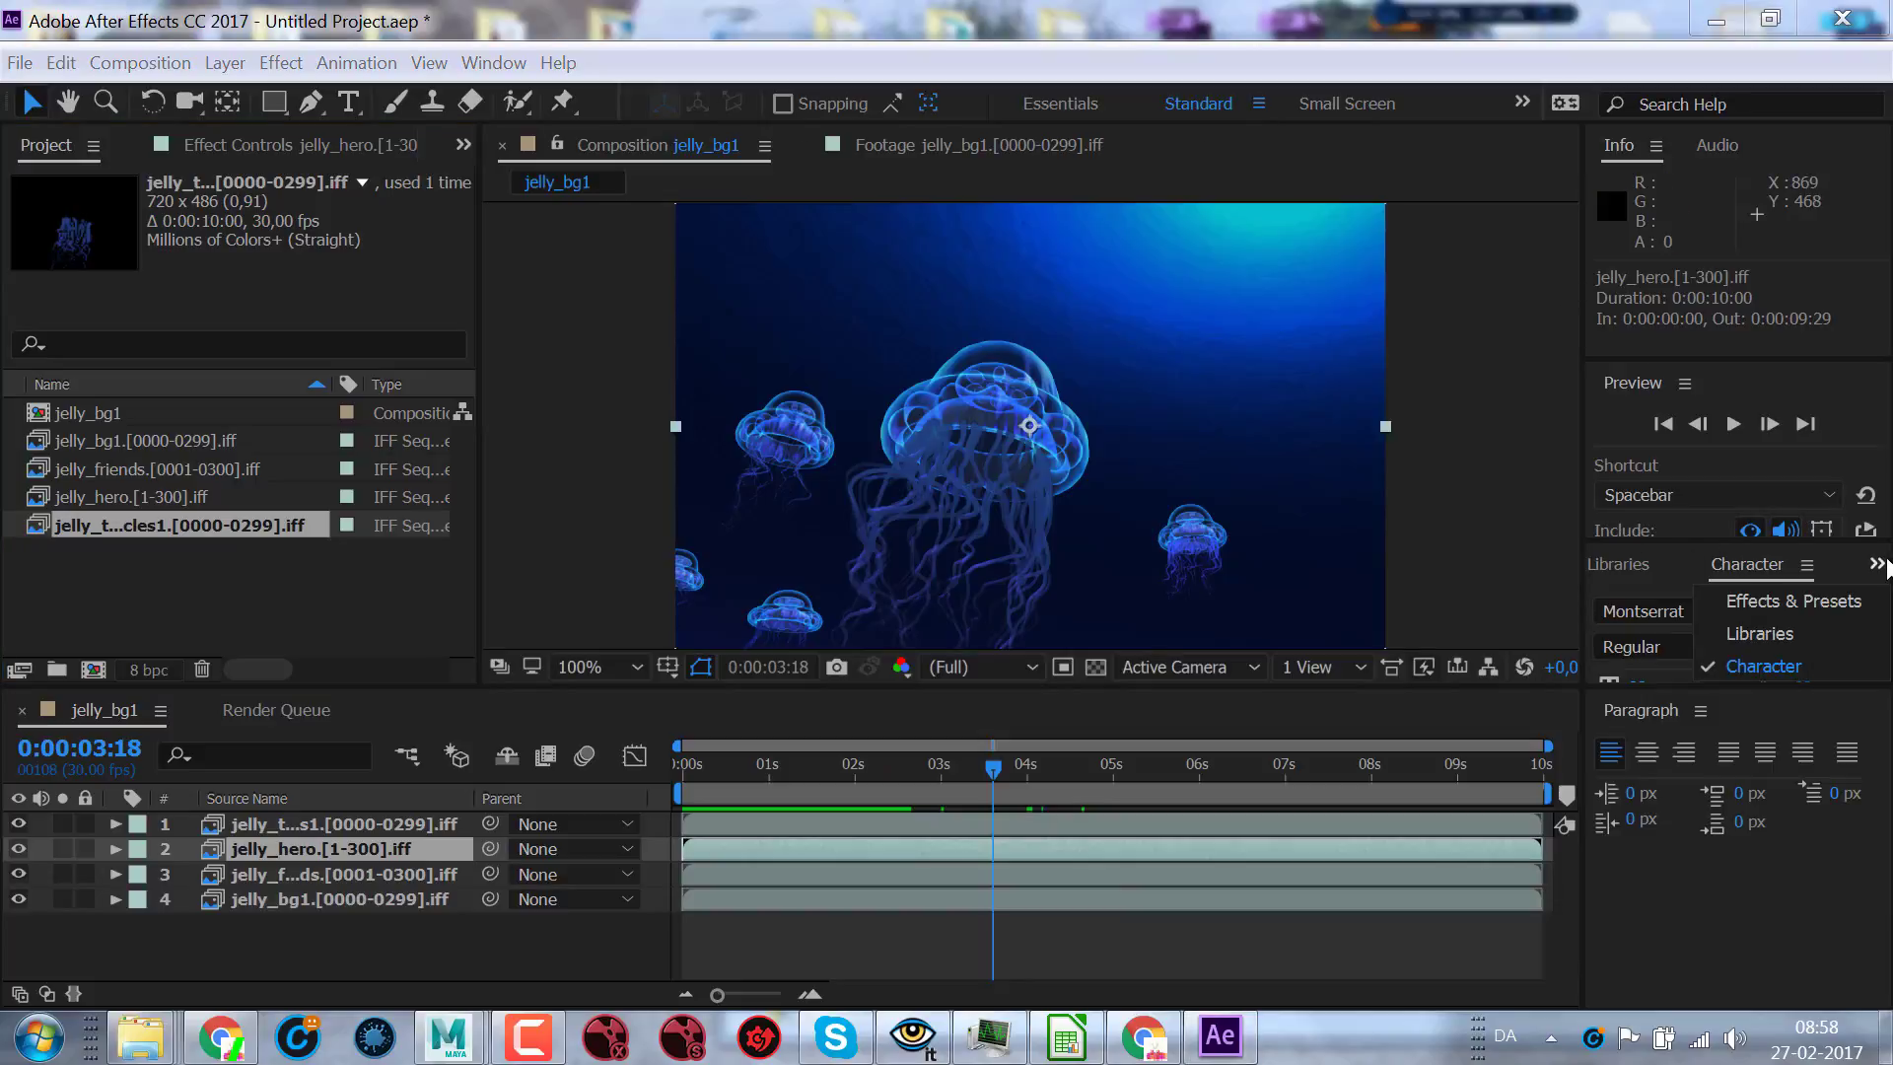
pyautogui.click(1793, 606)
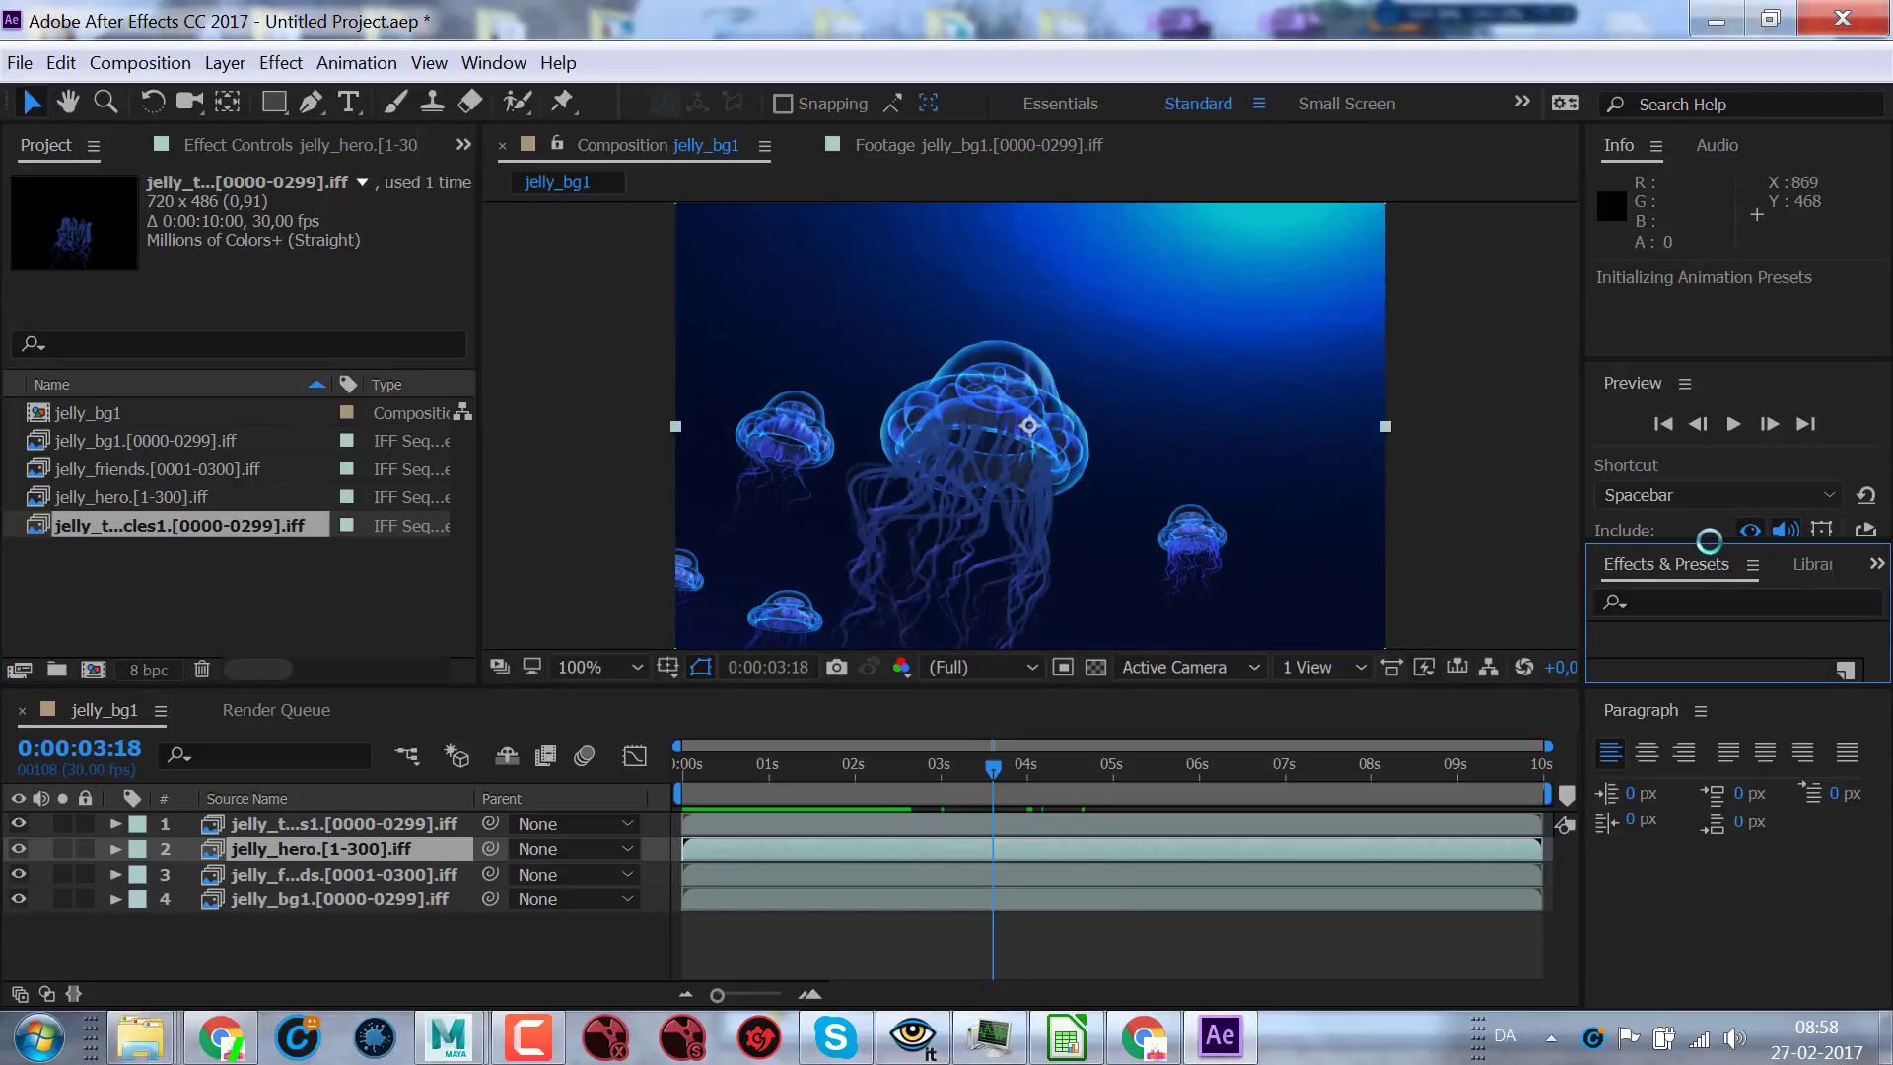
pyautogui.moveTo(1712, 542); pyautogui.dragTo(1712, 469)
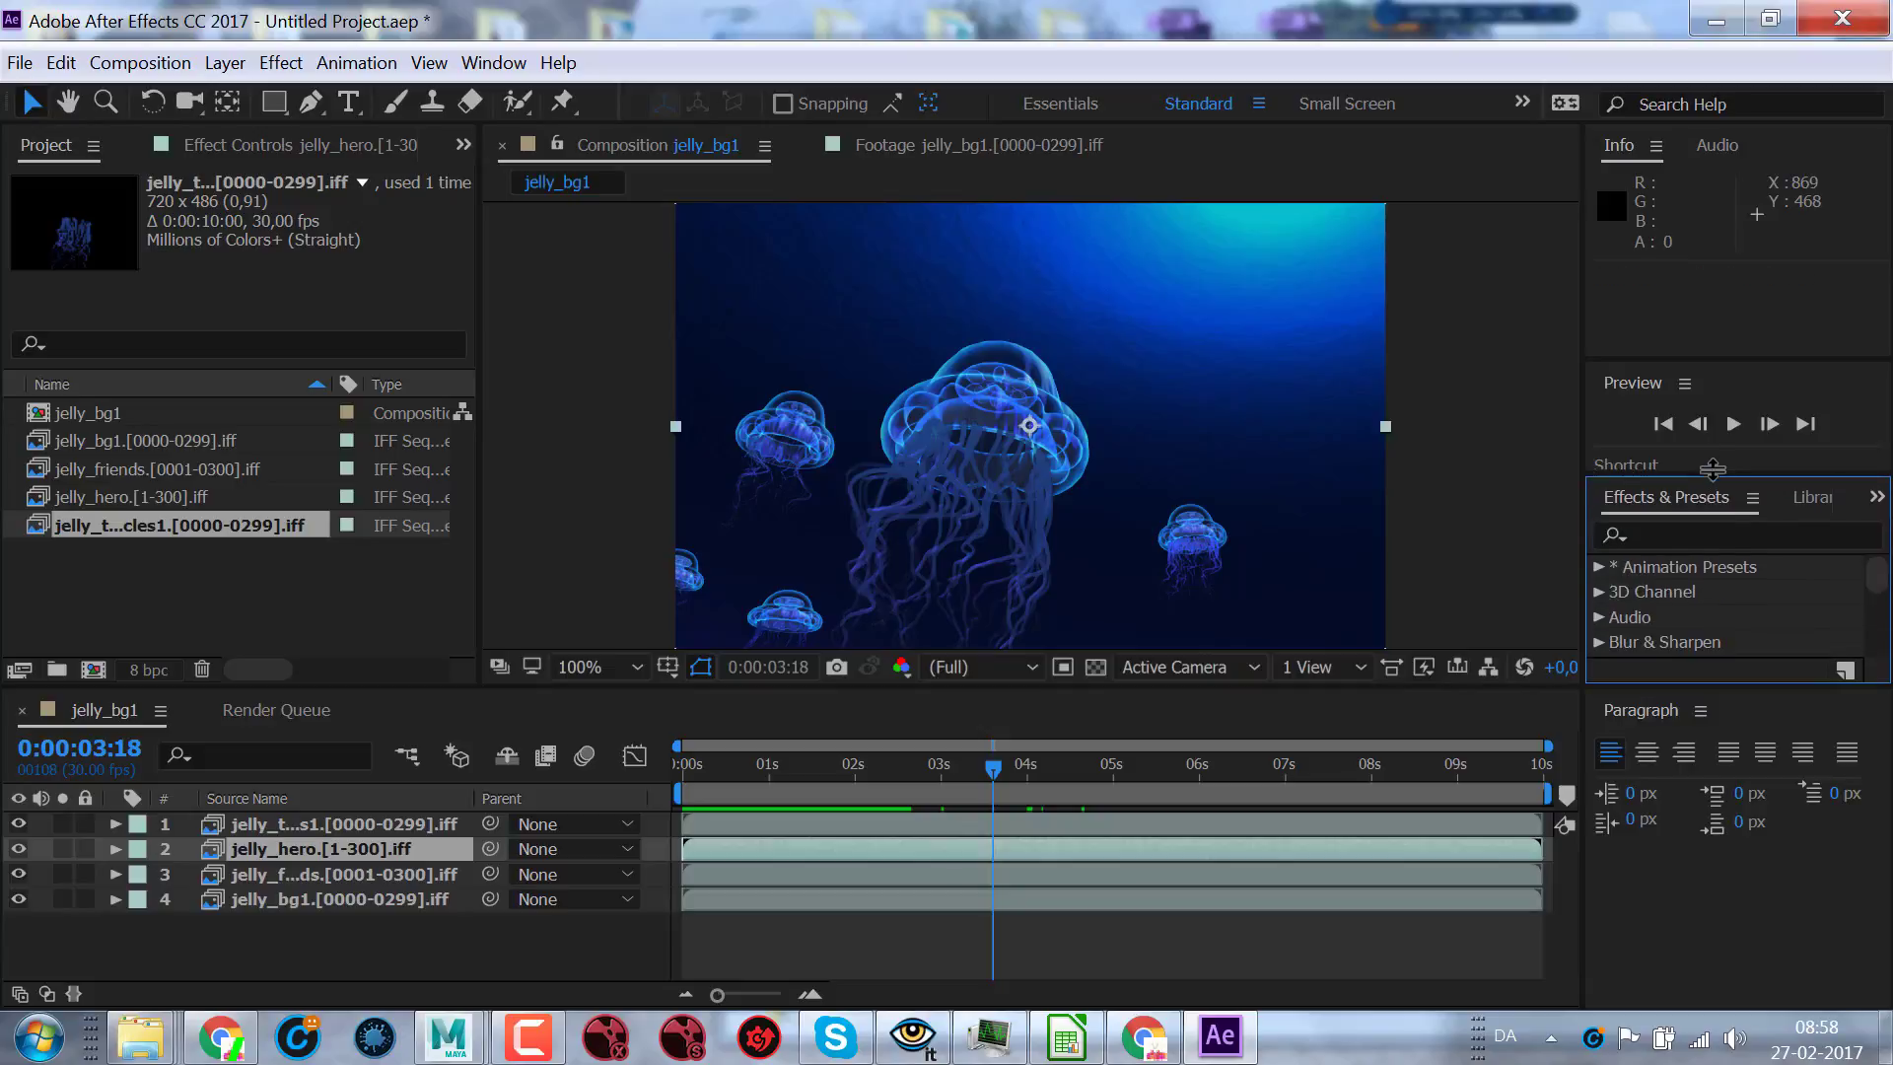
pyautogui.moveTo(1683, 359); pyautogui.dragTo(1683, 266)
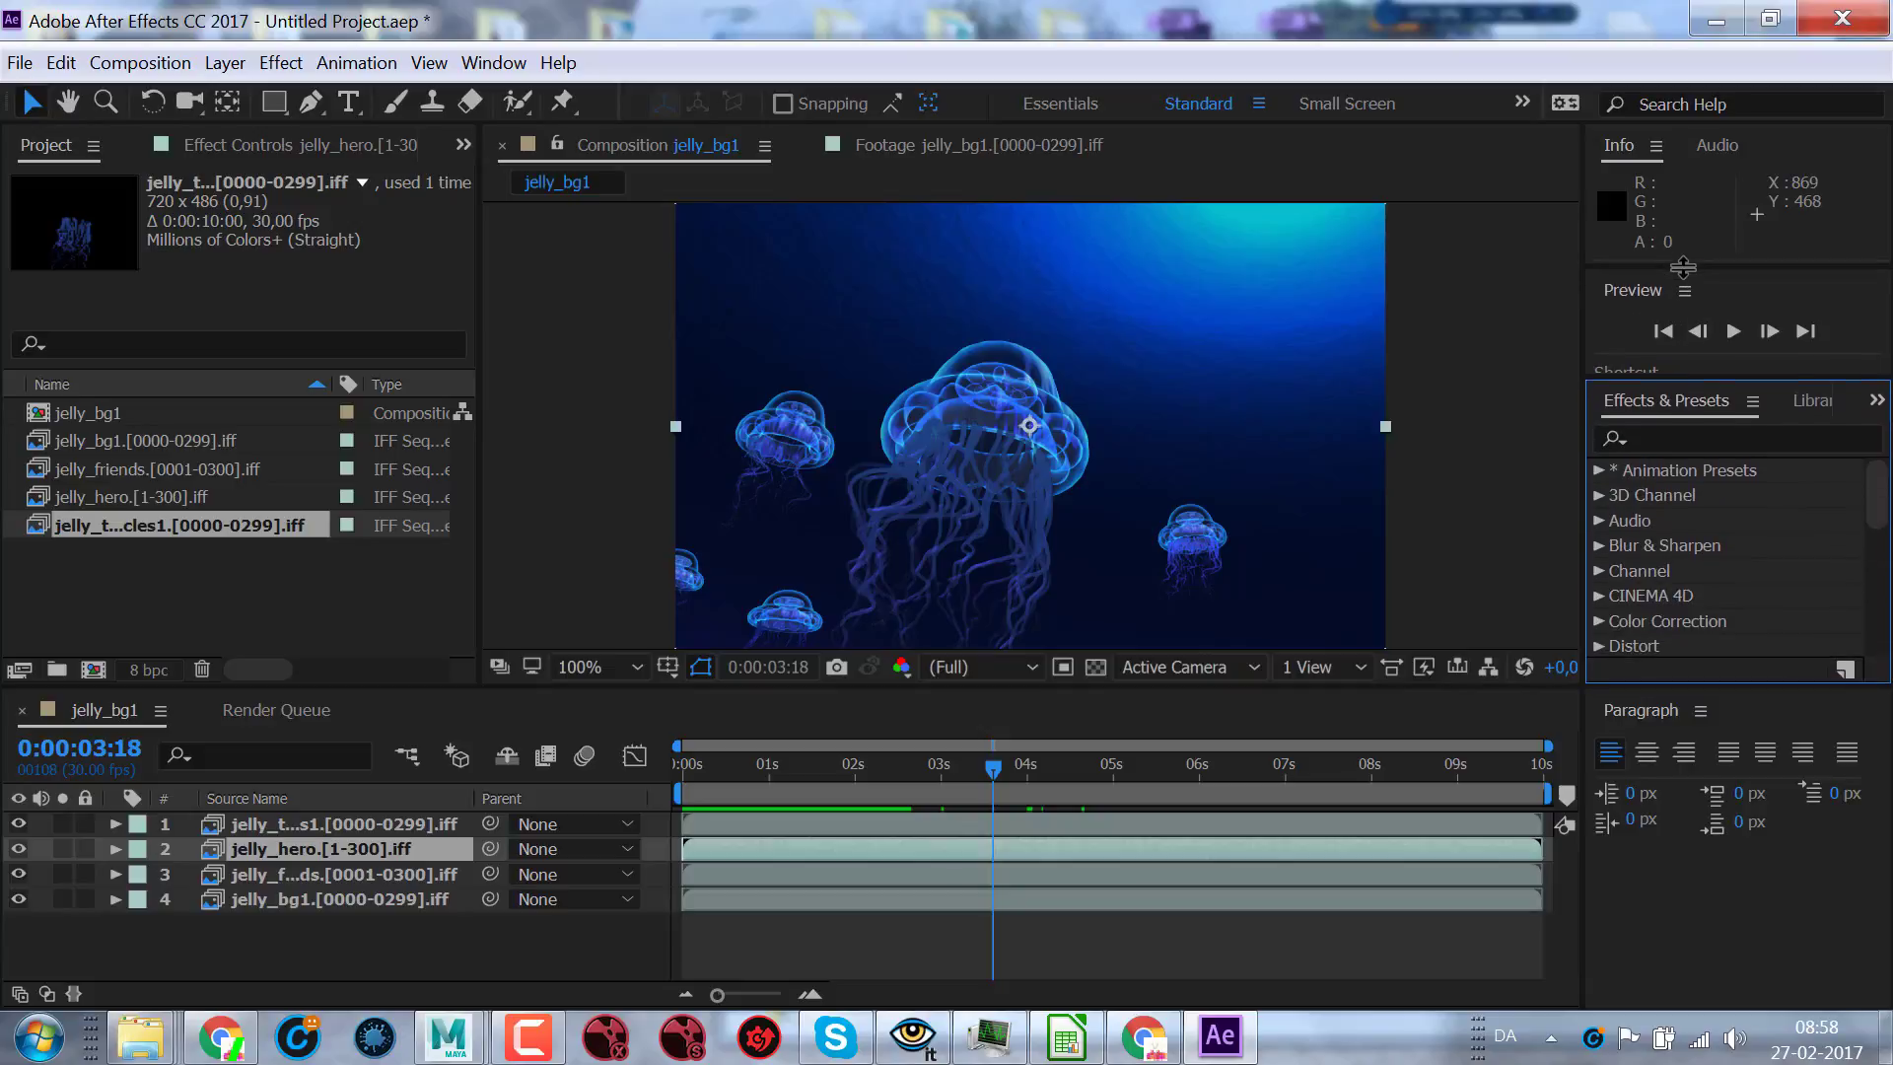
pyautogui.moveTo(1700, 689); pyautogui.dragTo(1706, 749)
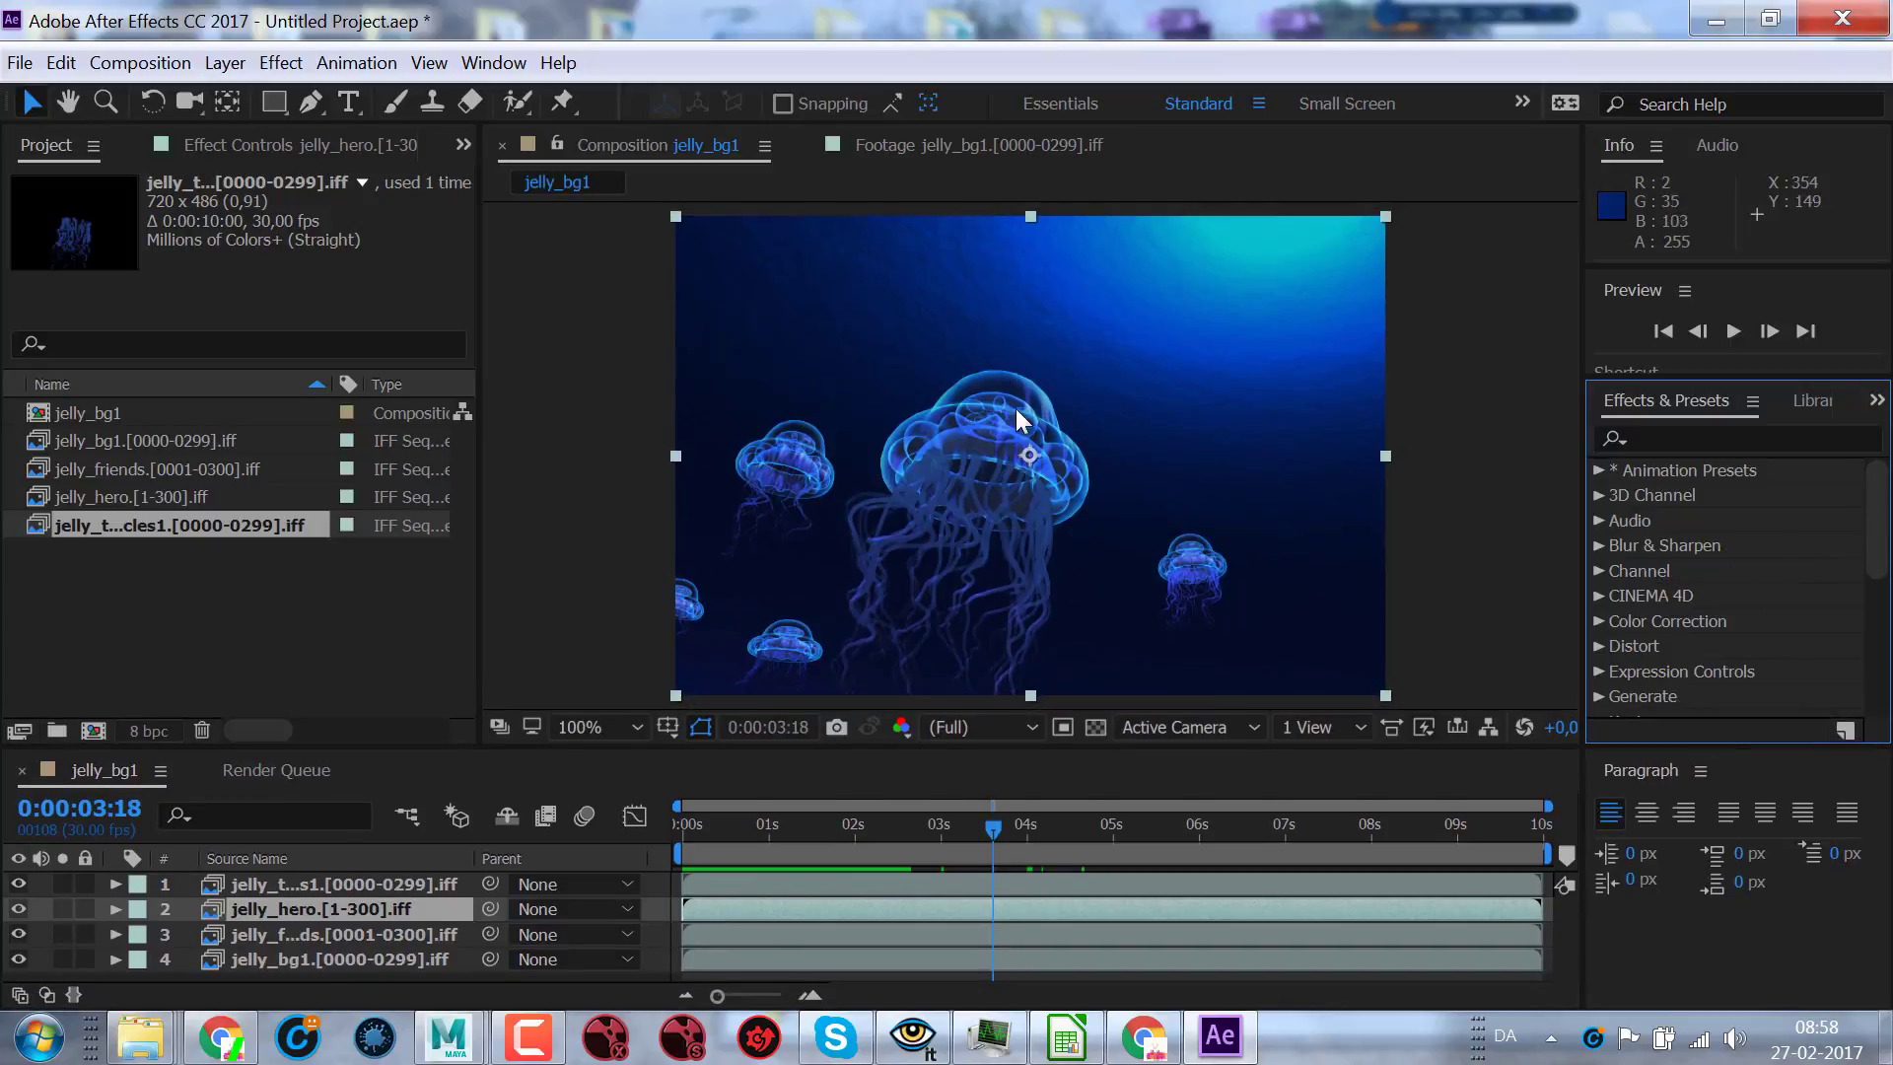
# - Apply Color Balance (HLS) from Color Correction to the jelly_hero layer
pyautogui.click(1597, 621)
pyautogui.moveTo(1881, 527); pyautogui.dragTo(1883, 590)
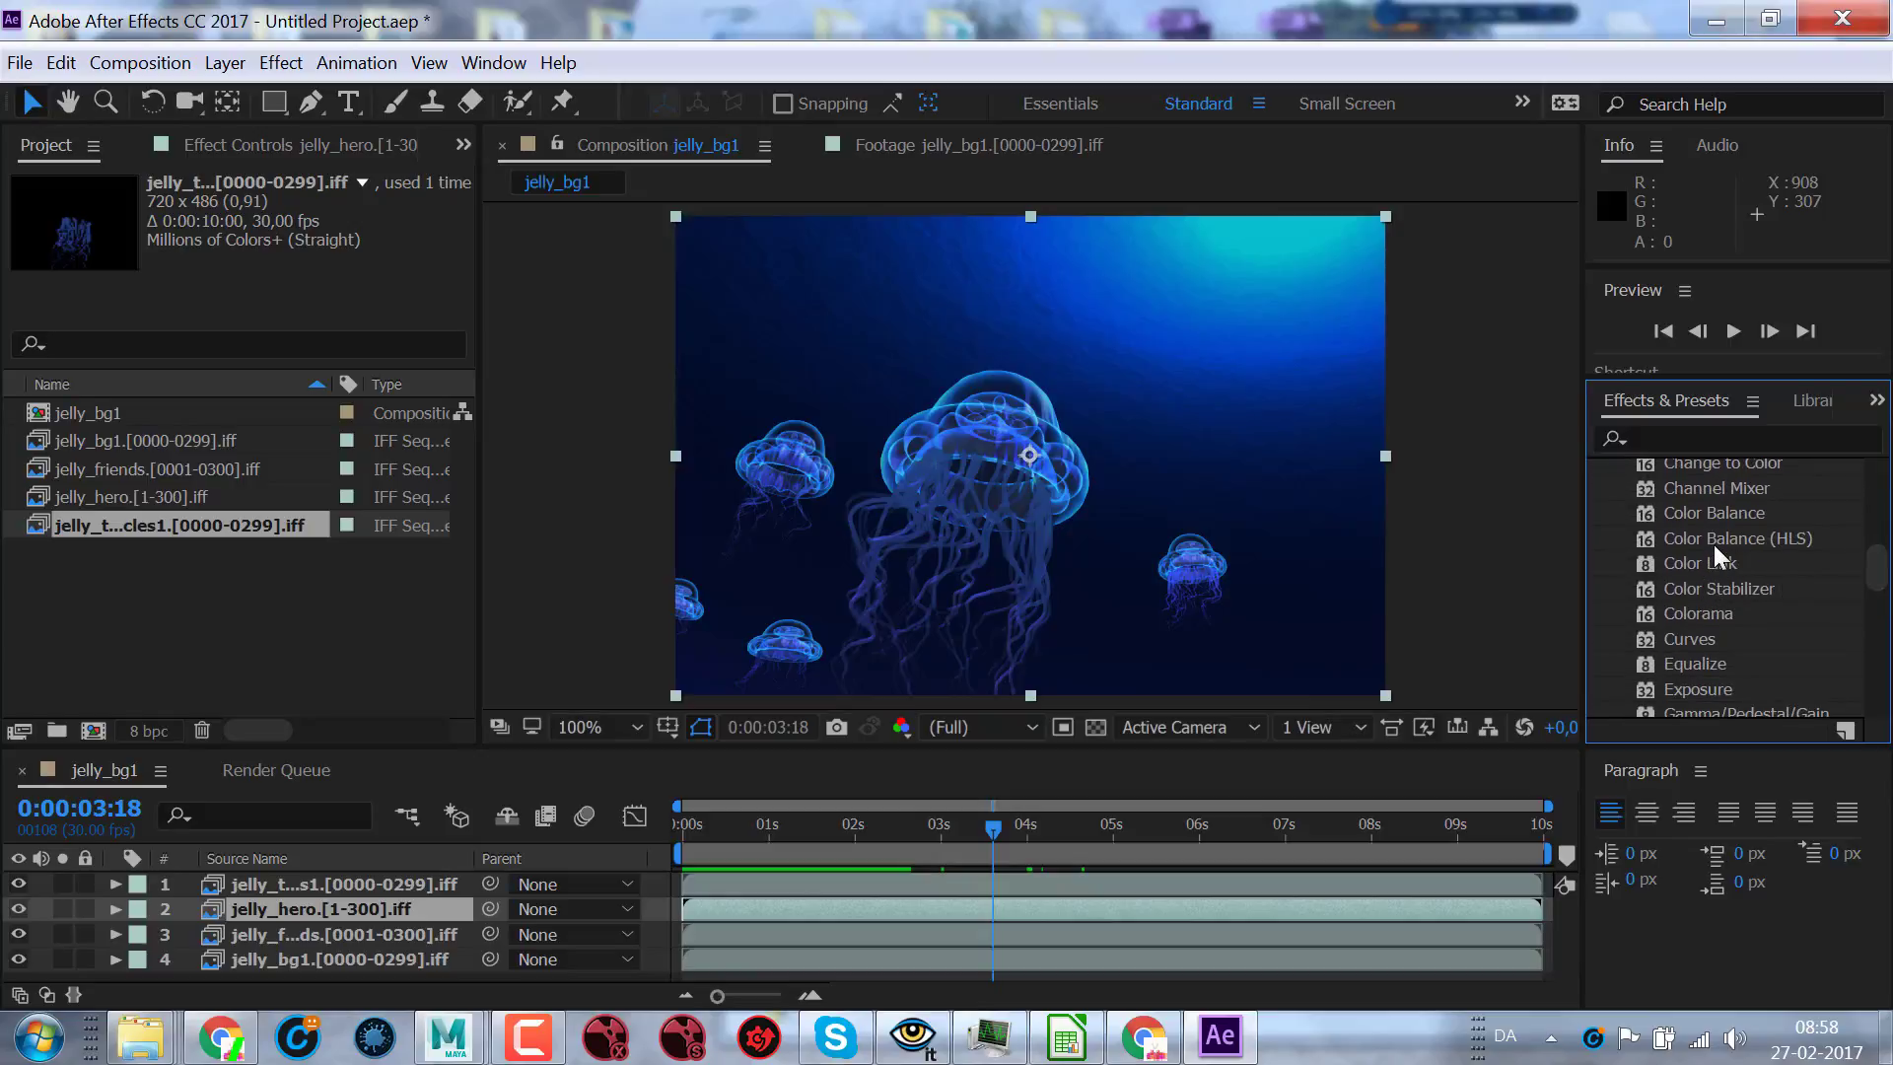
pyautogui.moveTo(1718, 537)
pyautogui.mouseDown()
pyautogui.moveTo(934, 353)
pyautogui.moveTo(1031, 558)
pyautogui.moveTo(963, 453)
pyautogui.moveTo(983, 419)
pyautogui.mouseUp()
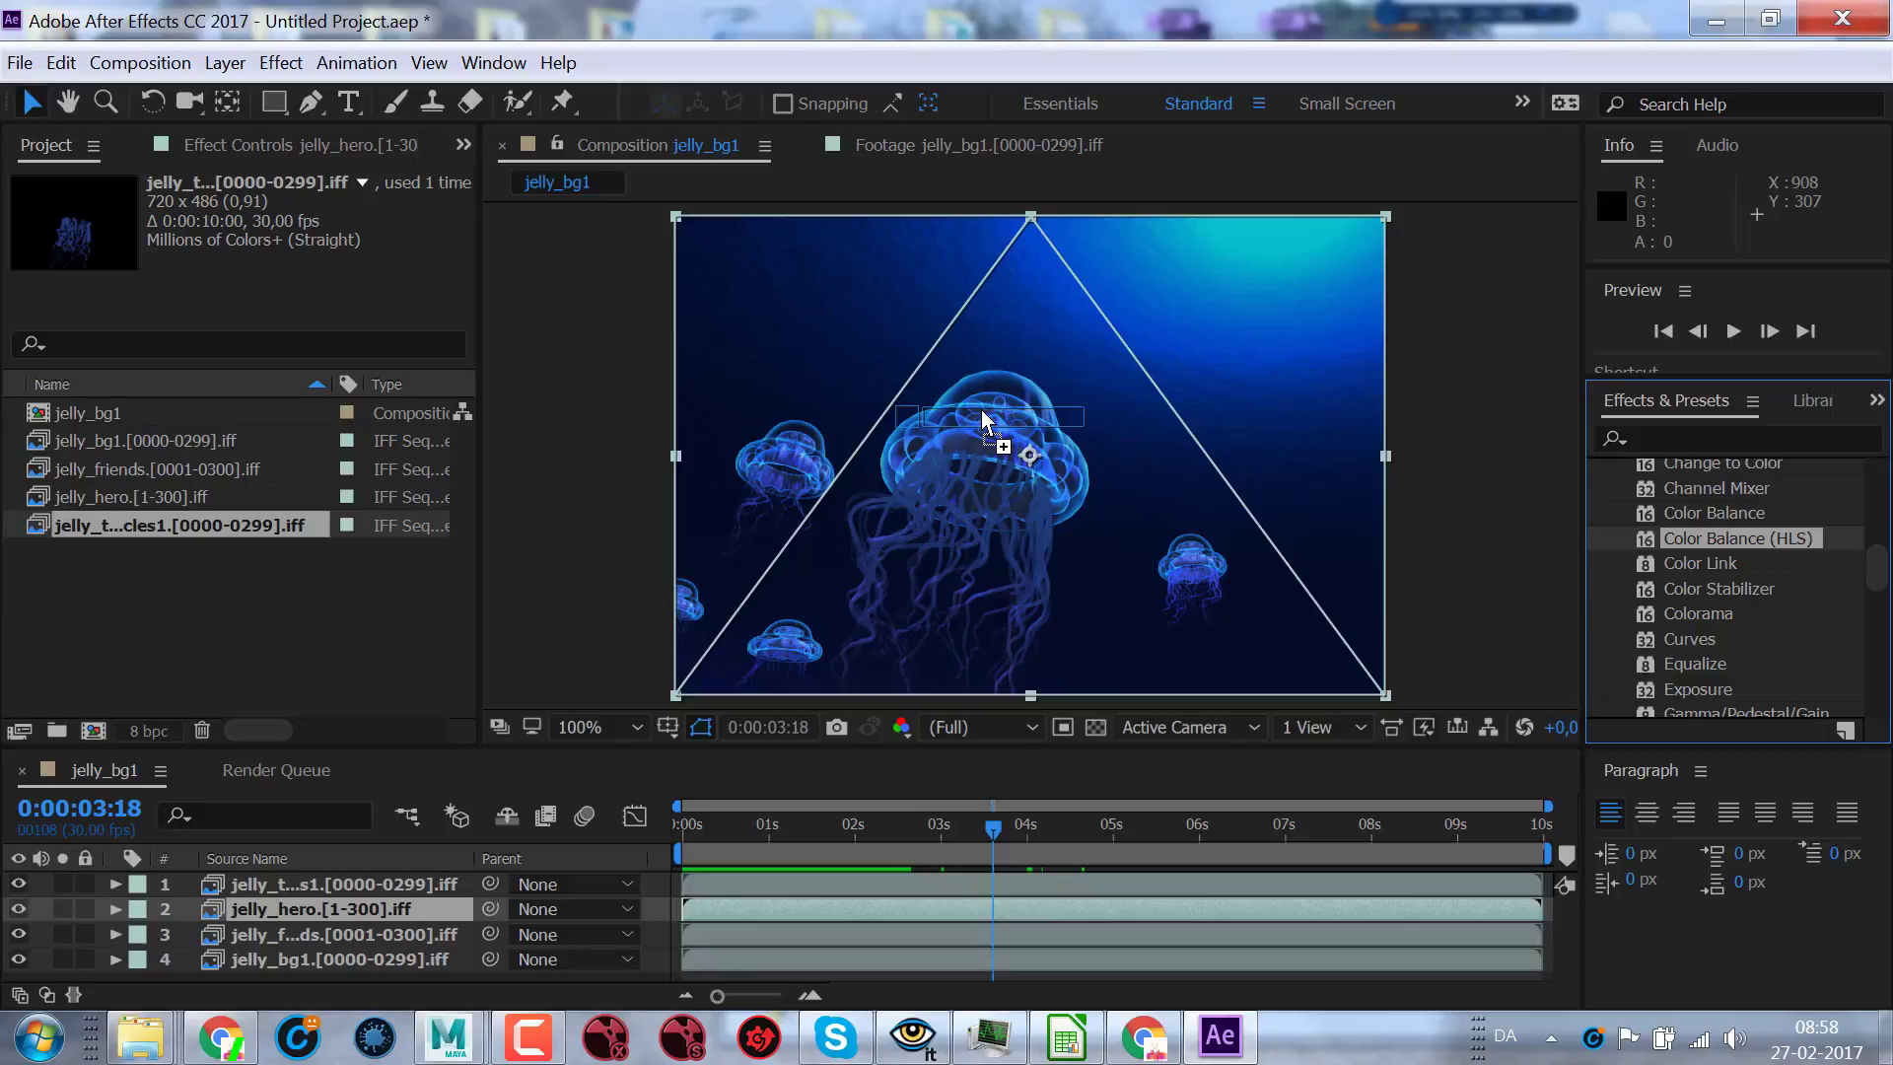
pyautogui.moveTo(983, 419)
pyautogui.mouseDown()
pyautogui.moveTo(317, 893)
pyautogui.moveTo(320, 918)
pyautogui.mouseUp()
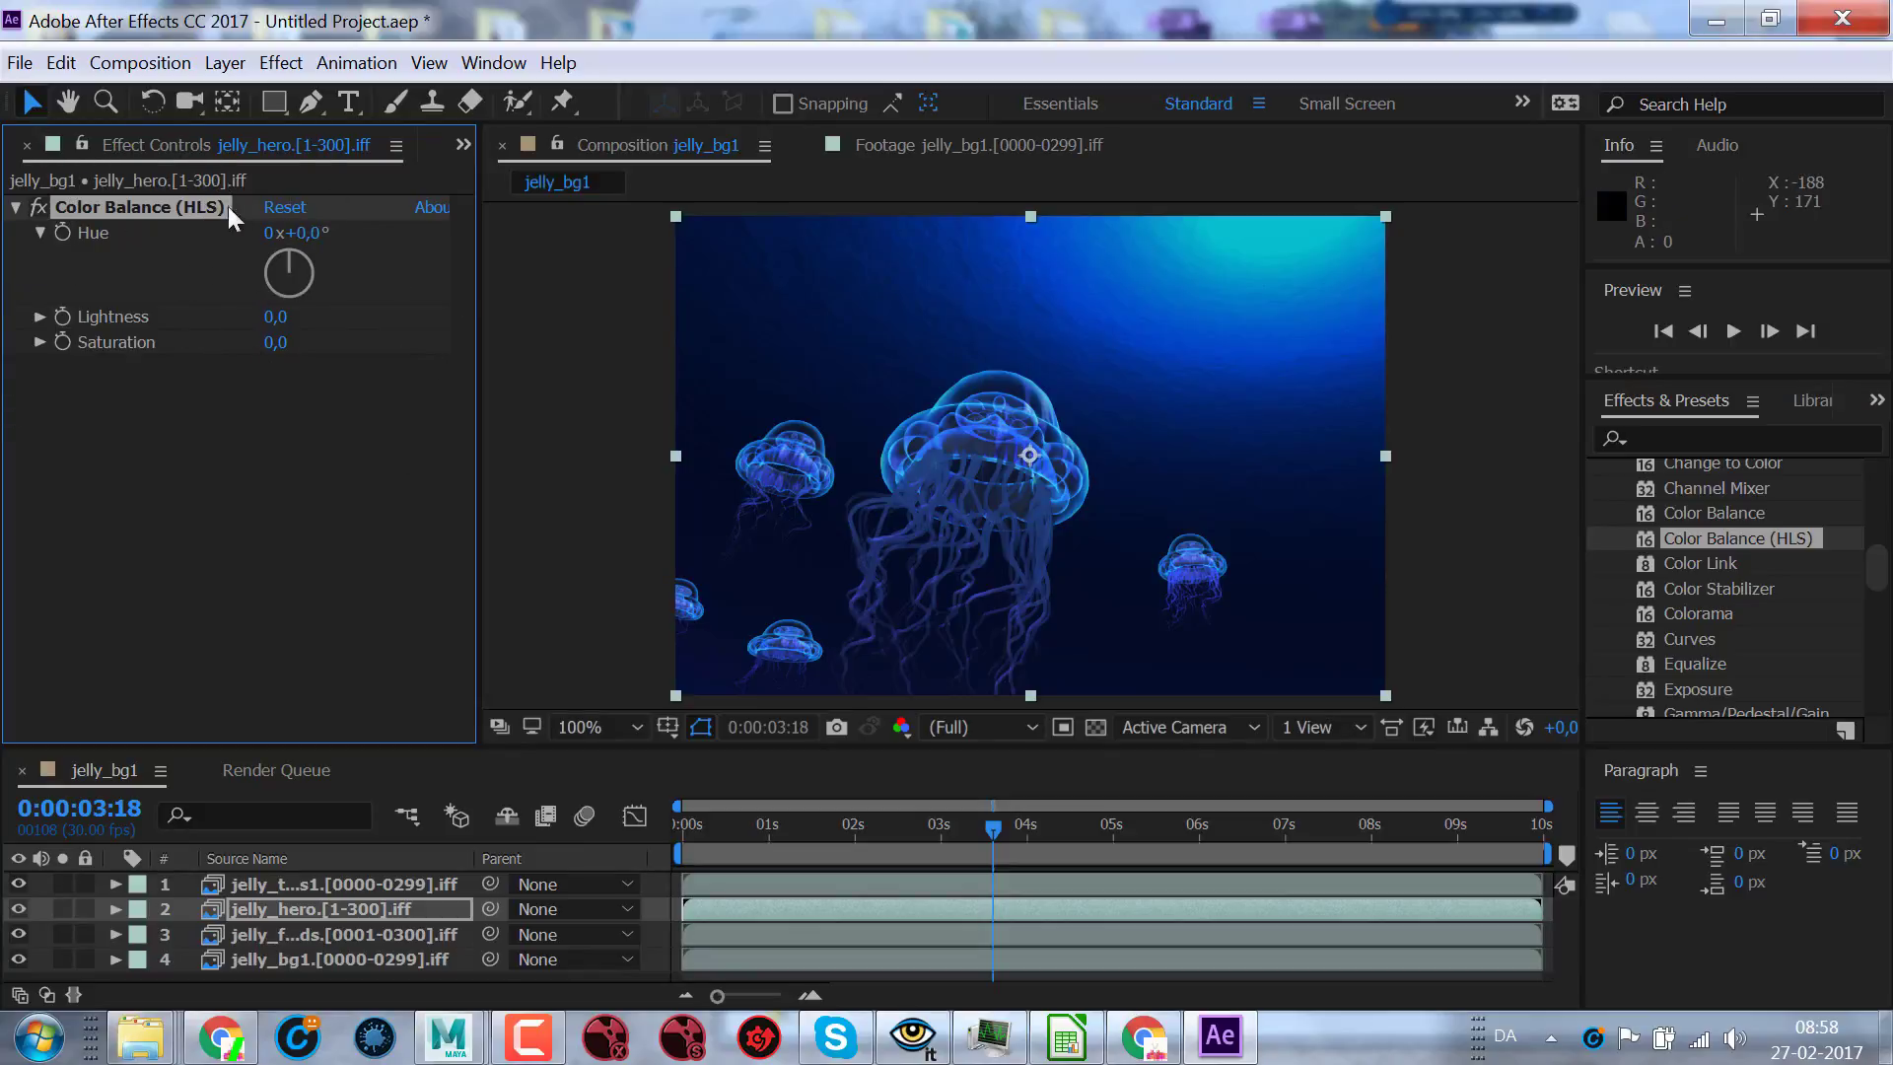
# - Bring back jelly_hero's effect settings and expand its Color Balance (HLS) properties in a taller timeline
pyautogui.click(462, 145)
pyautogui.click(492, 181)
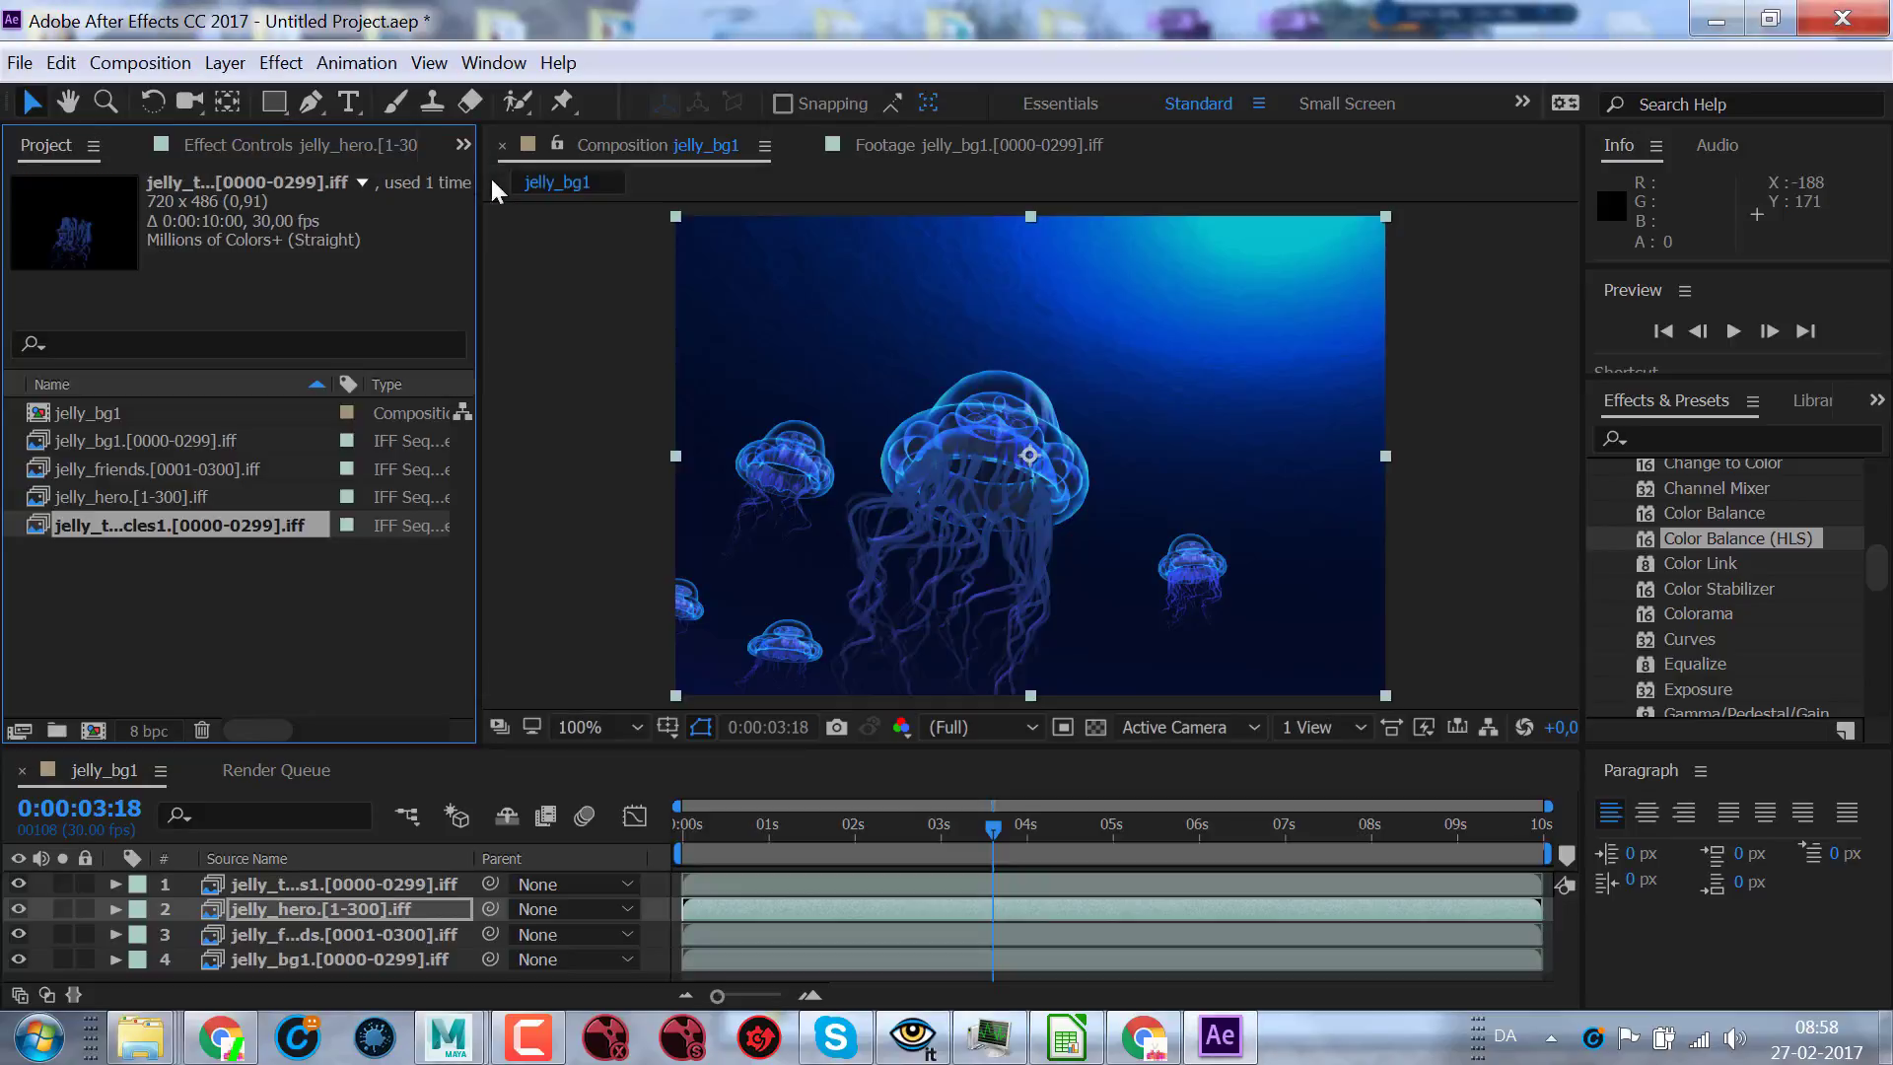
pyautogui.click(454, 146)
pyautogui.click(511, 208)
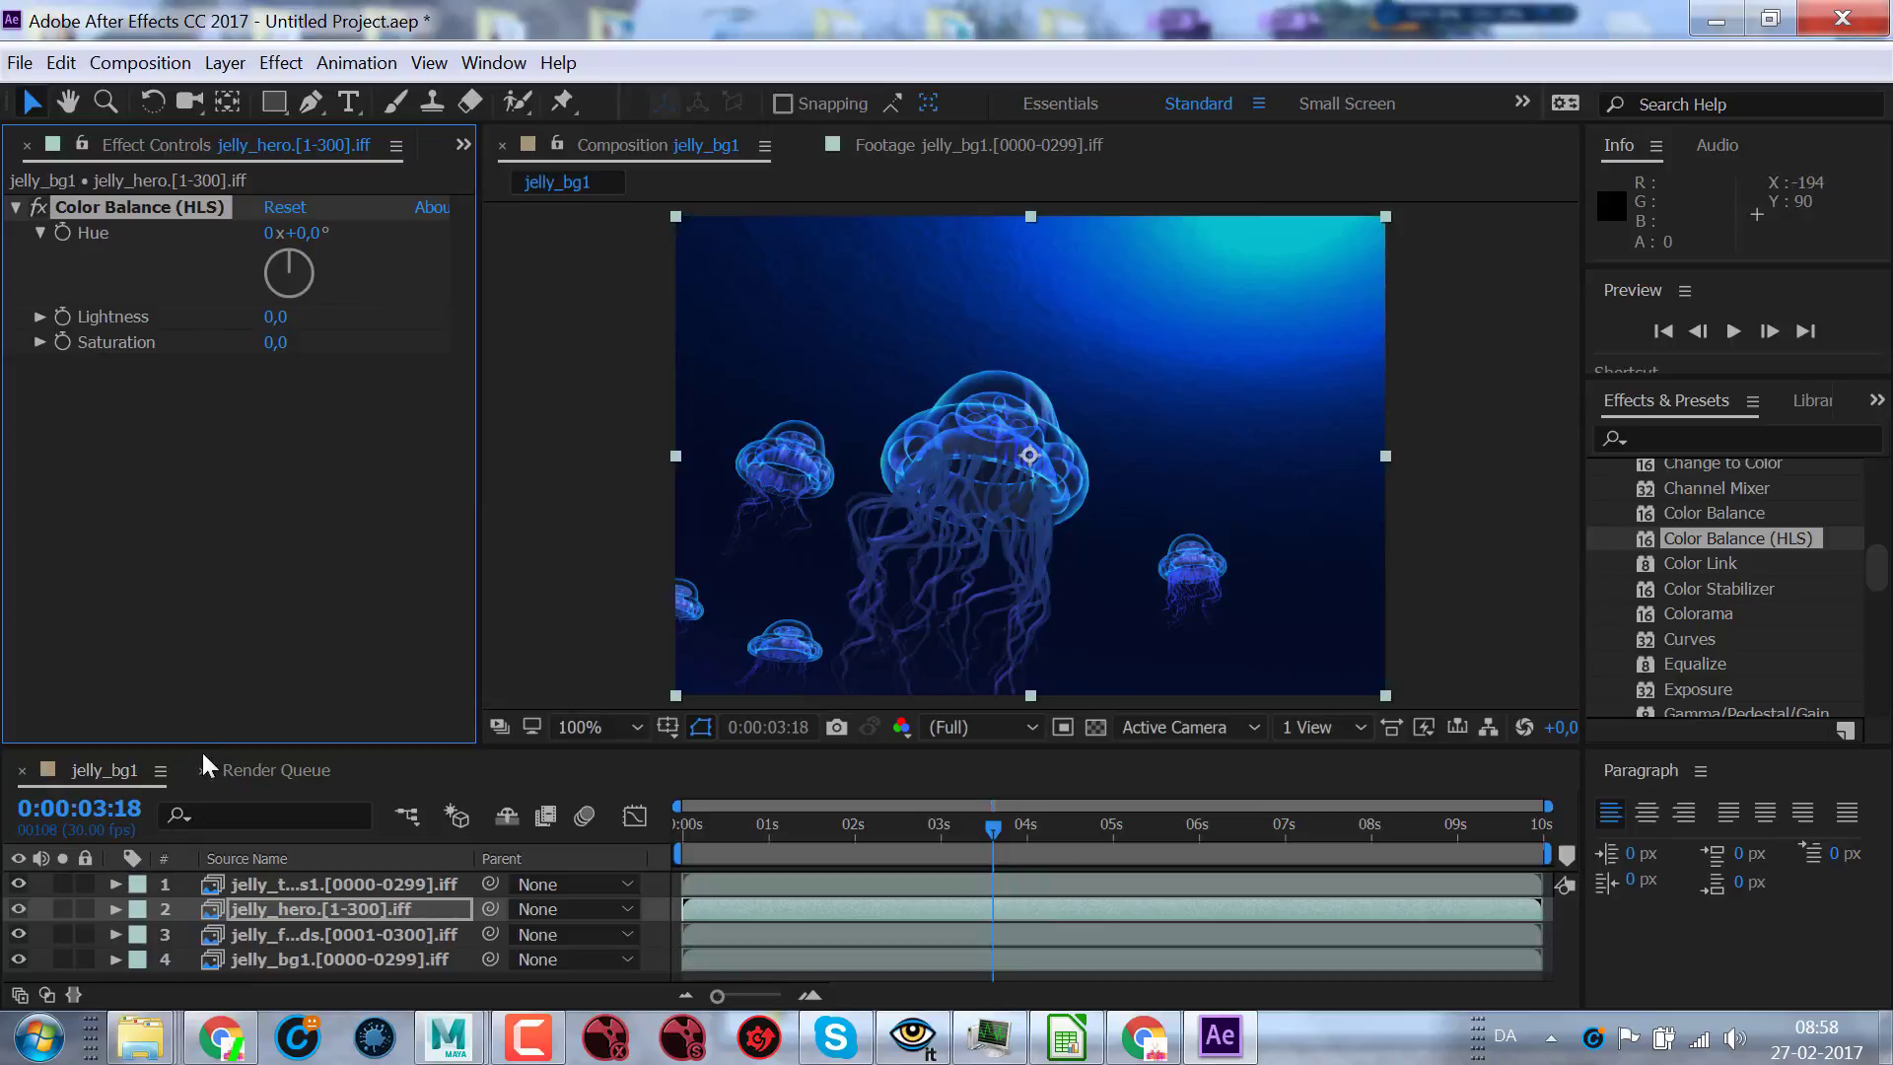
pyautogui.moveTo(204, 750); pyautogui.dragTo(203, 661)
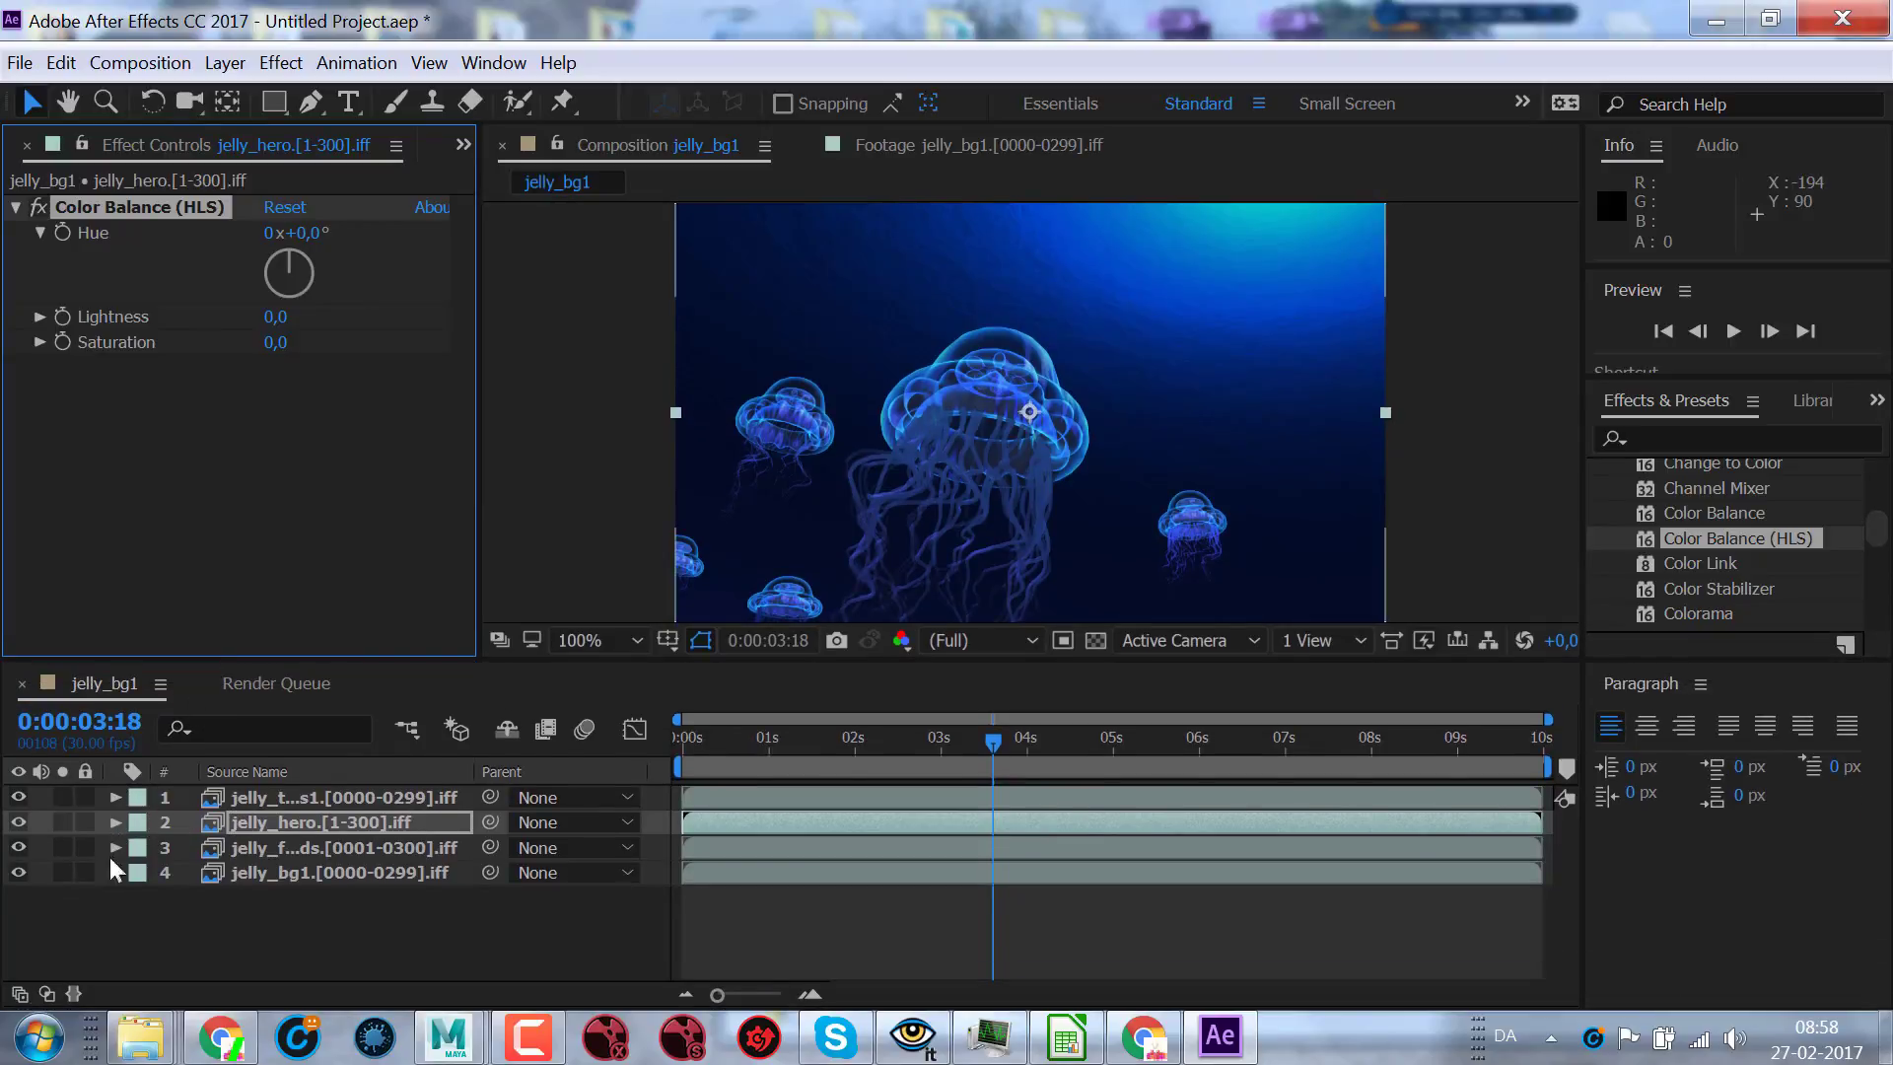
pyautogui.click(115, 822)
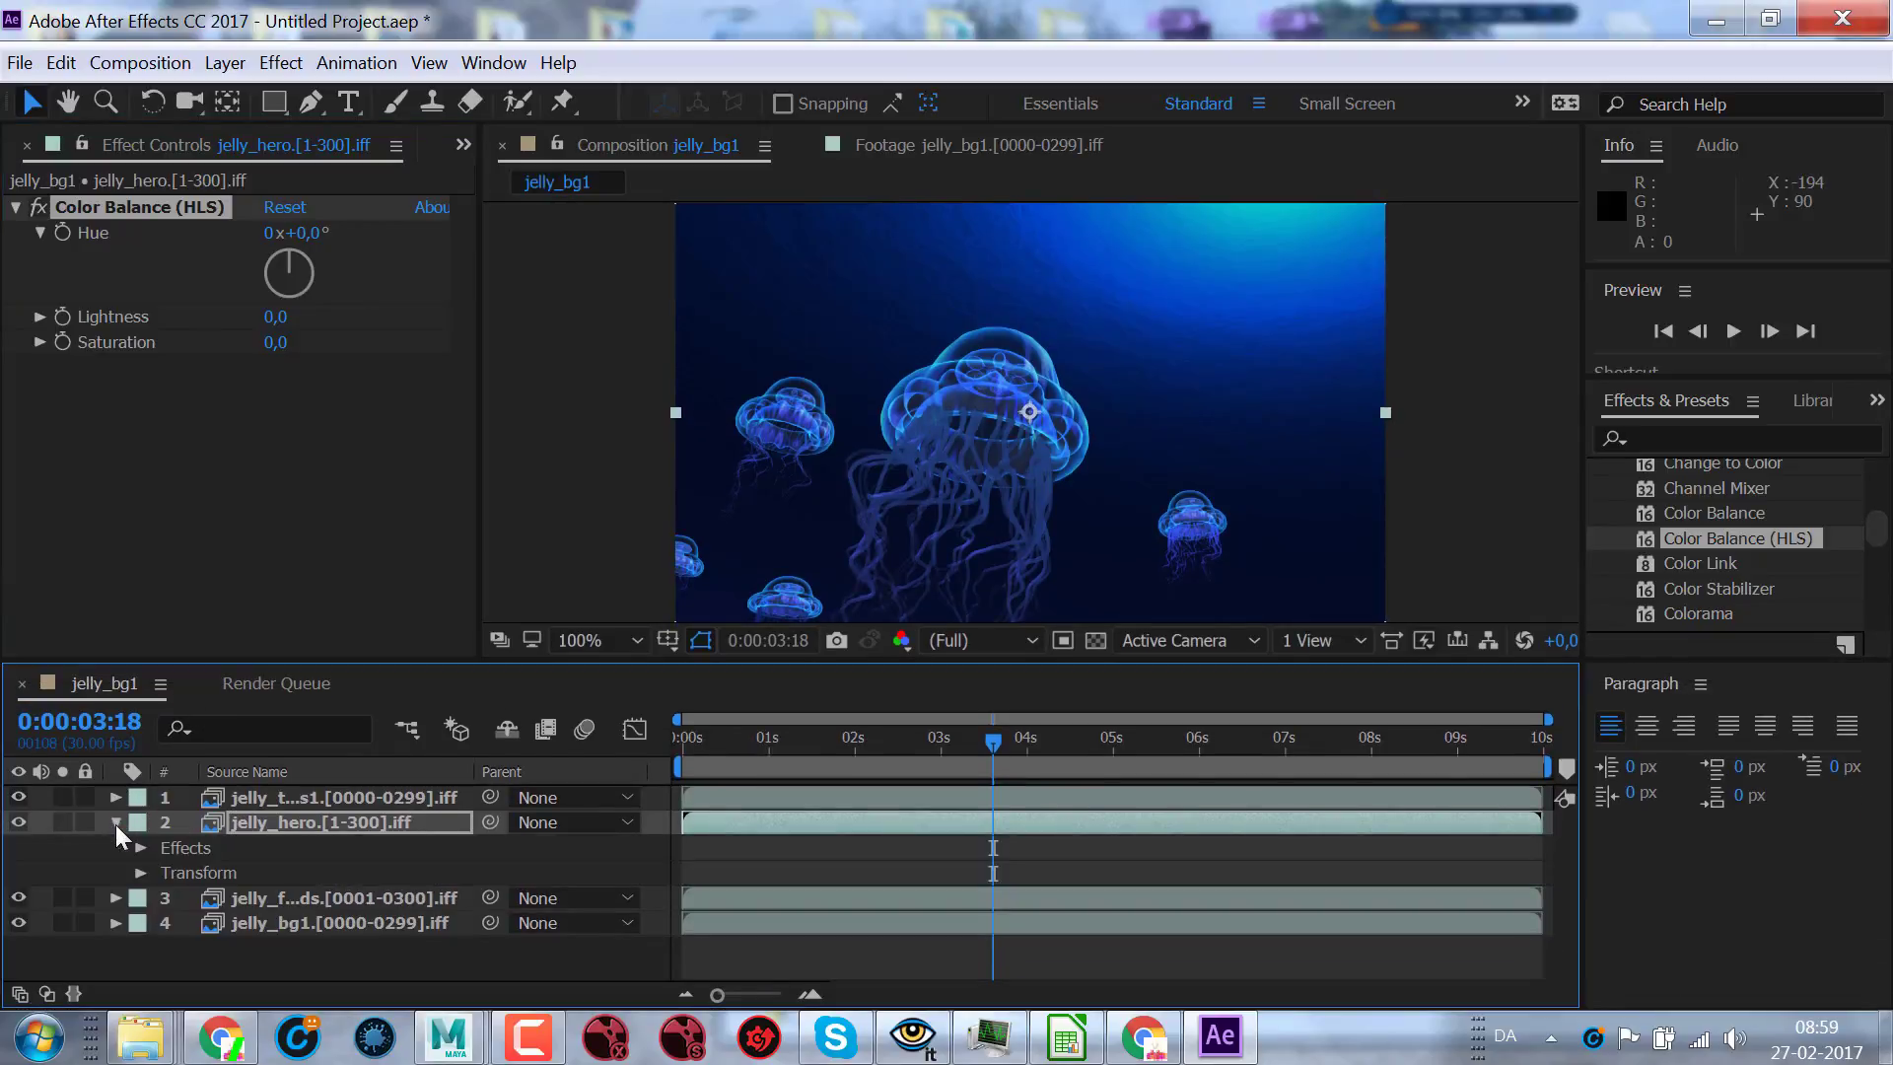
pyautogui.click(141, 848)
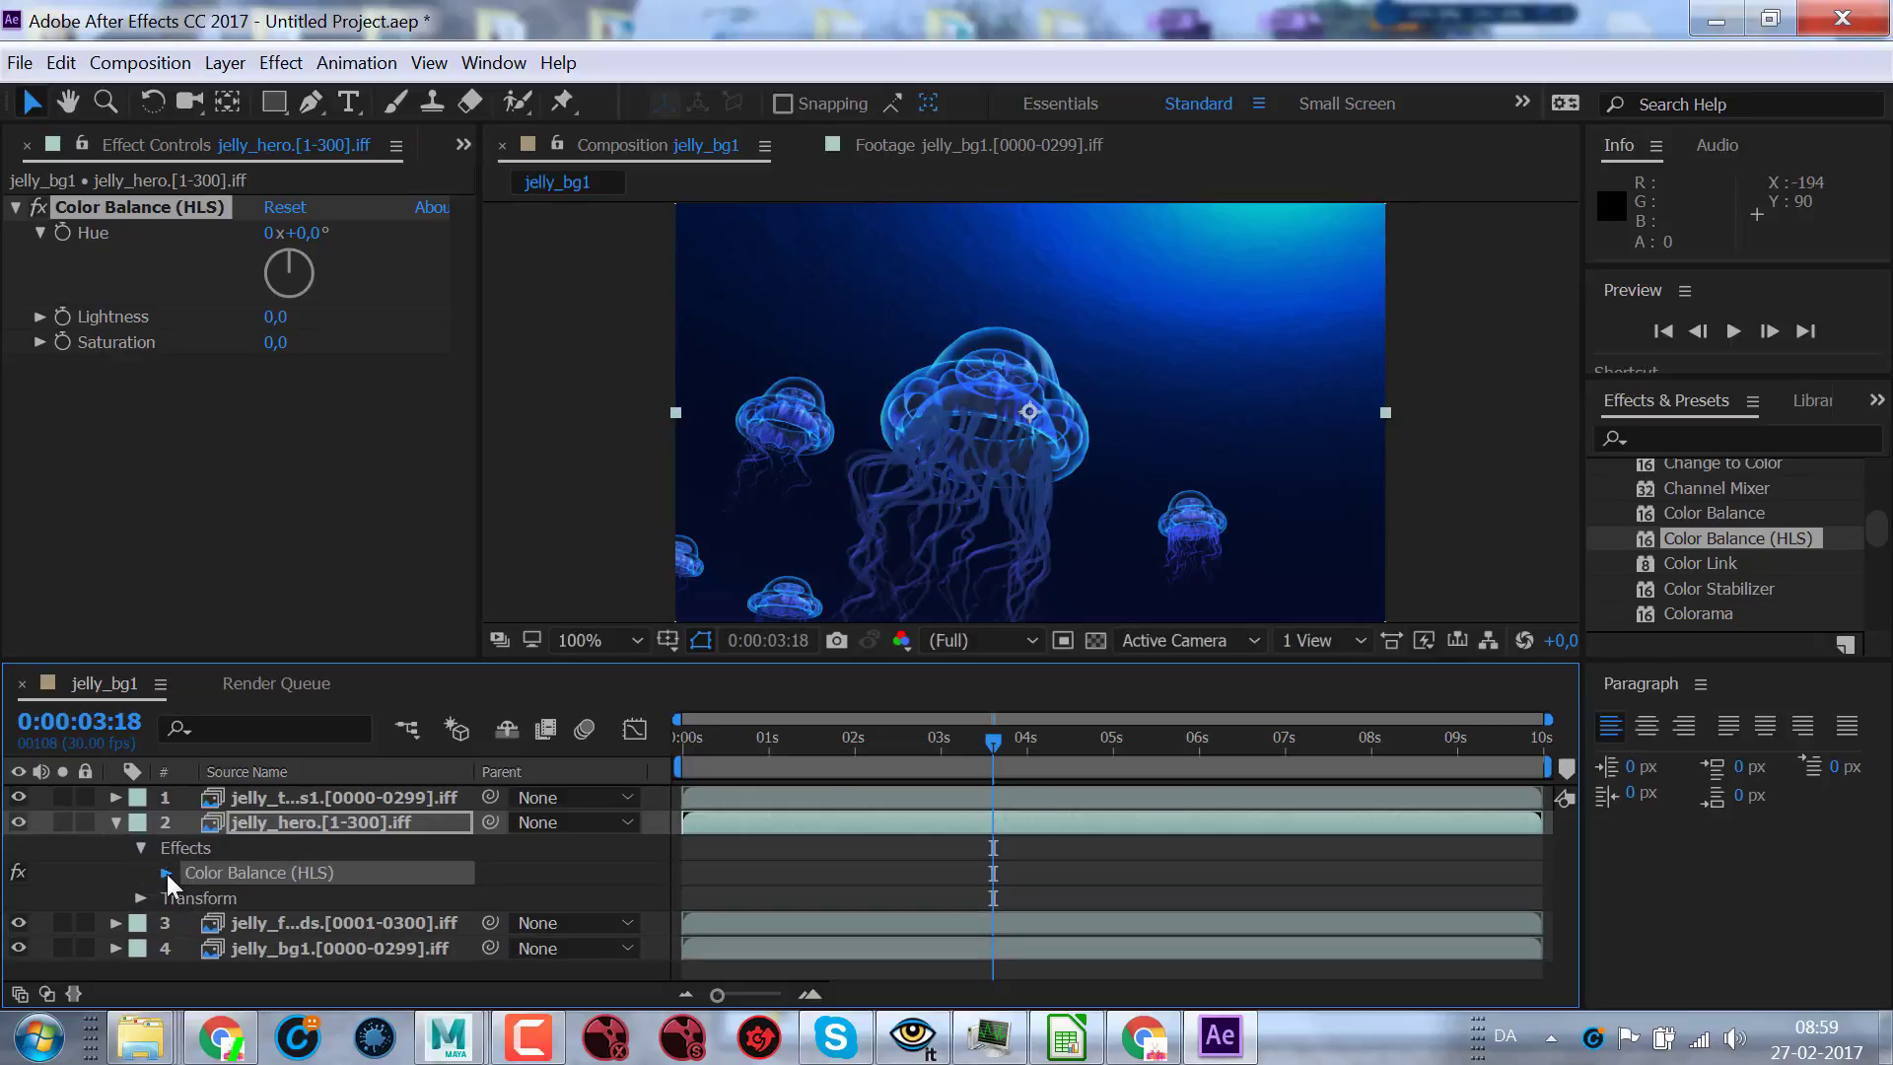
pyautogui.click(166, 872)
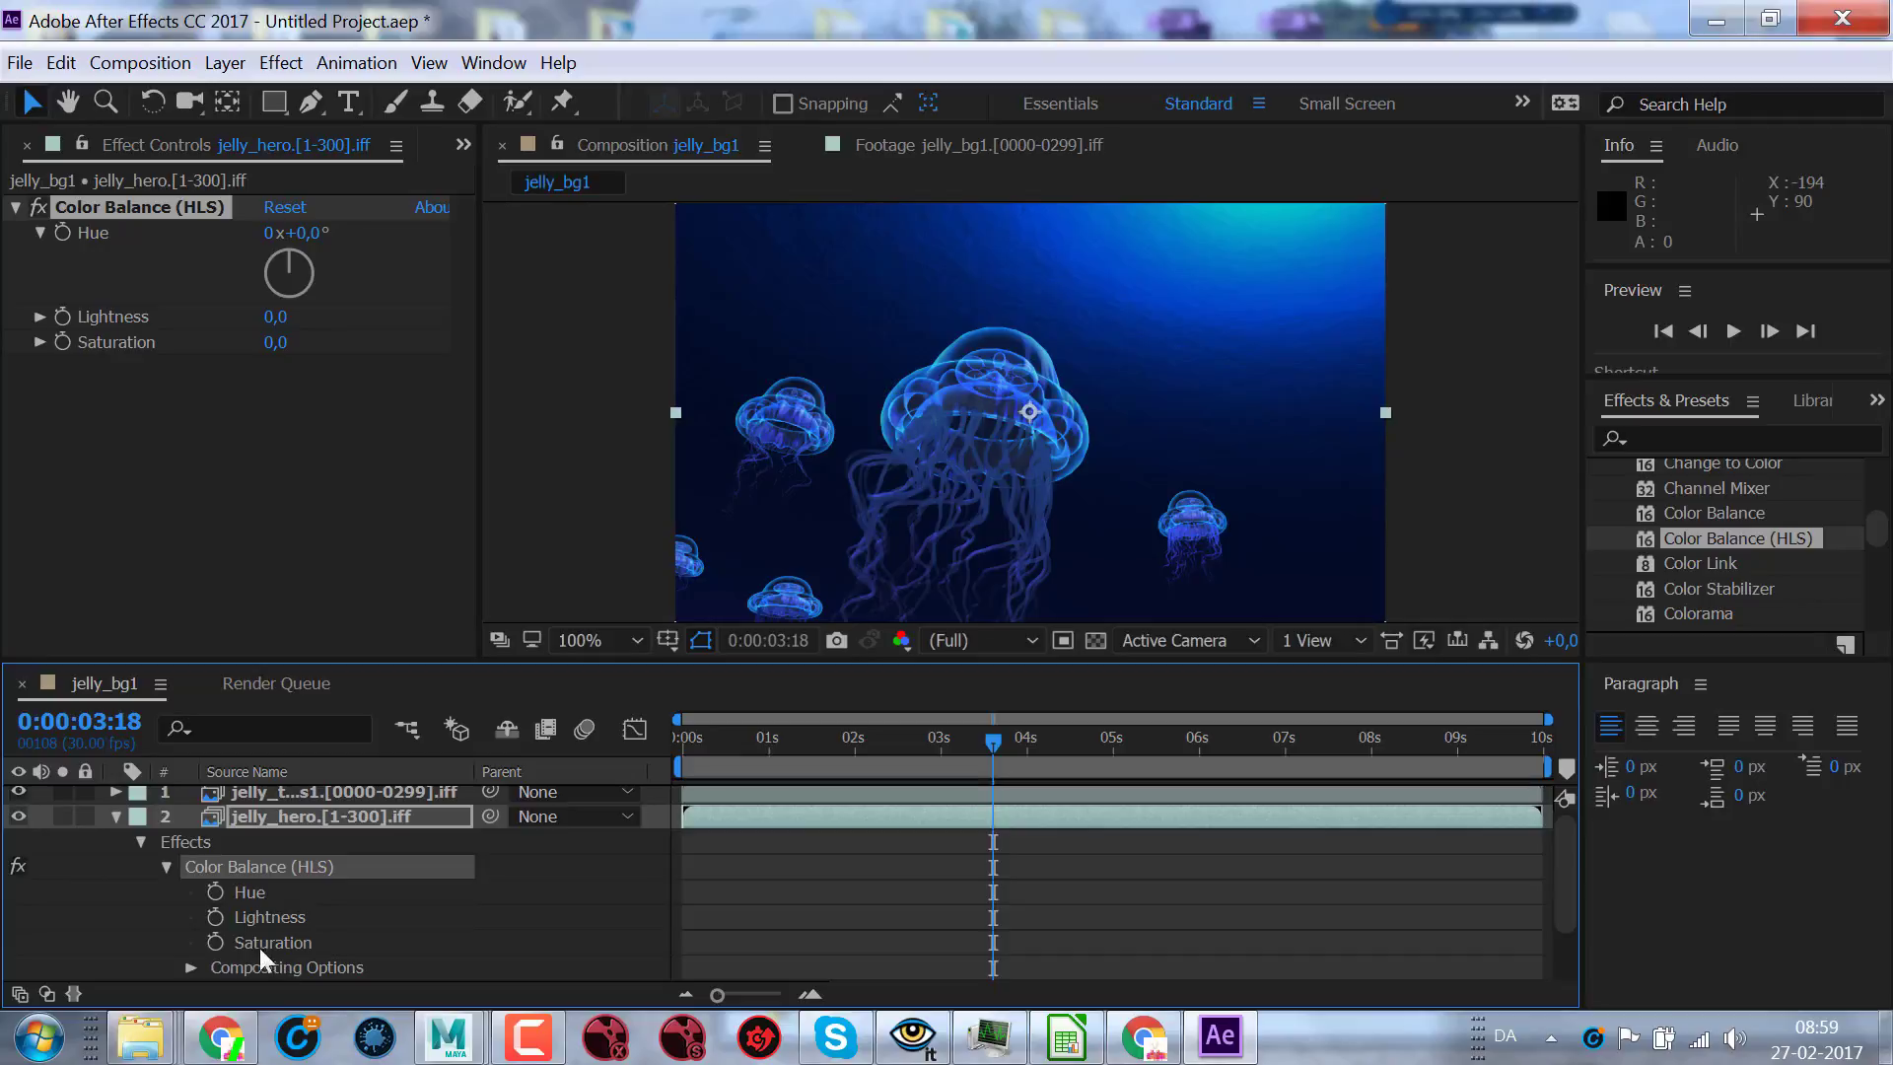
pyautogui.click(113, 818)
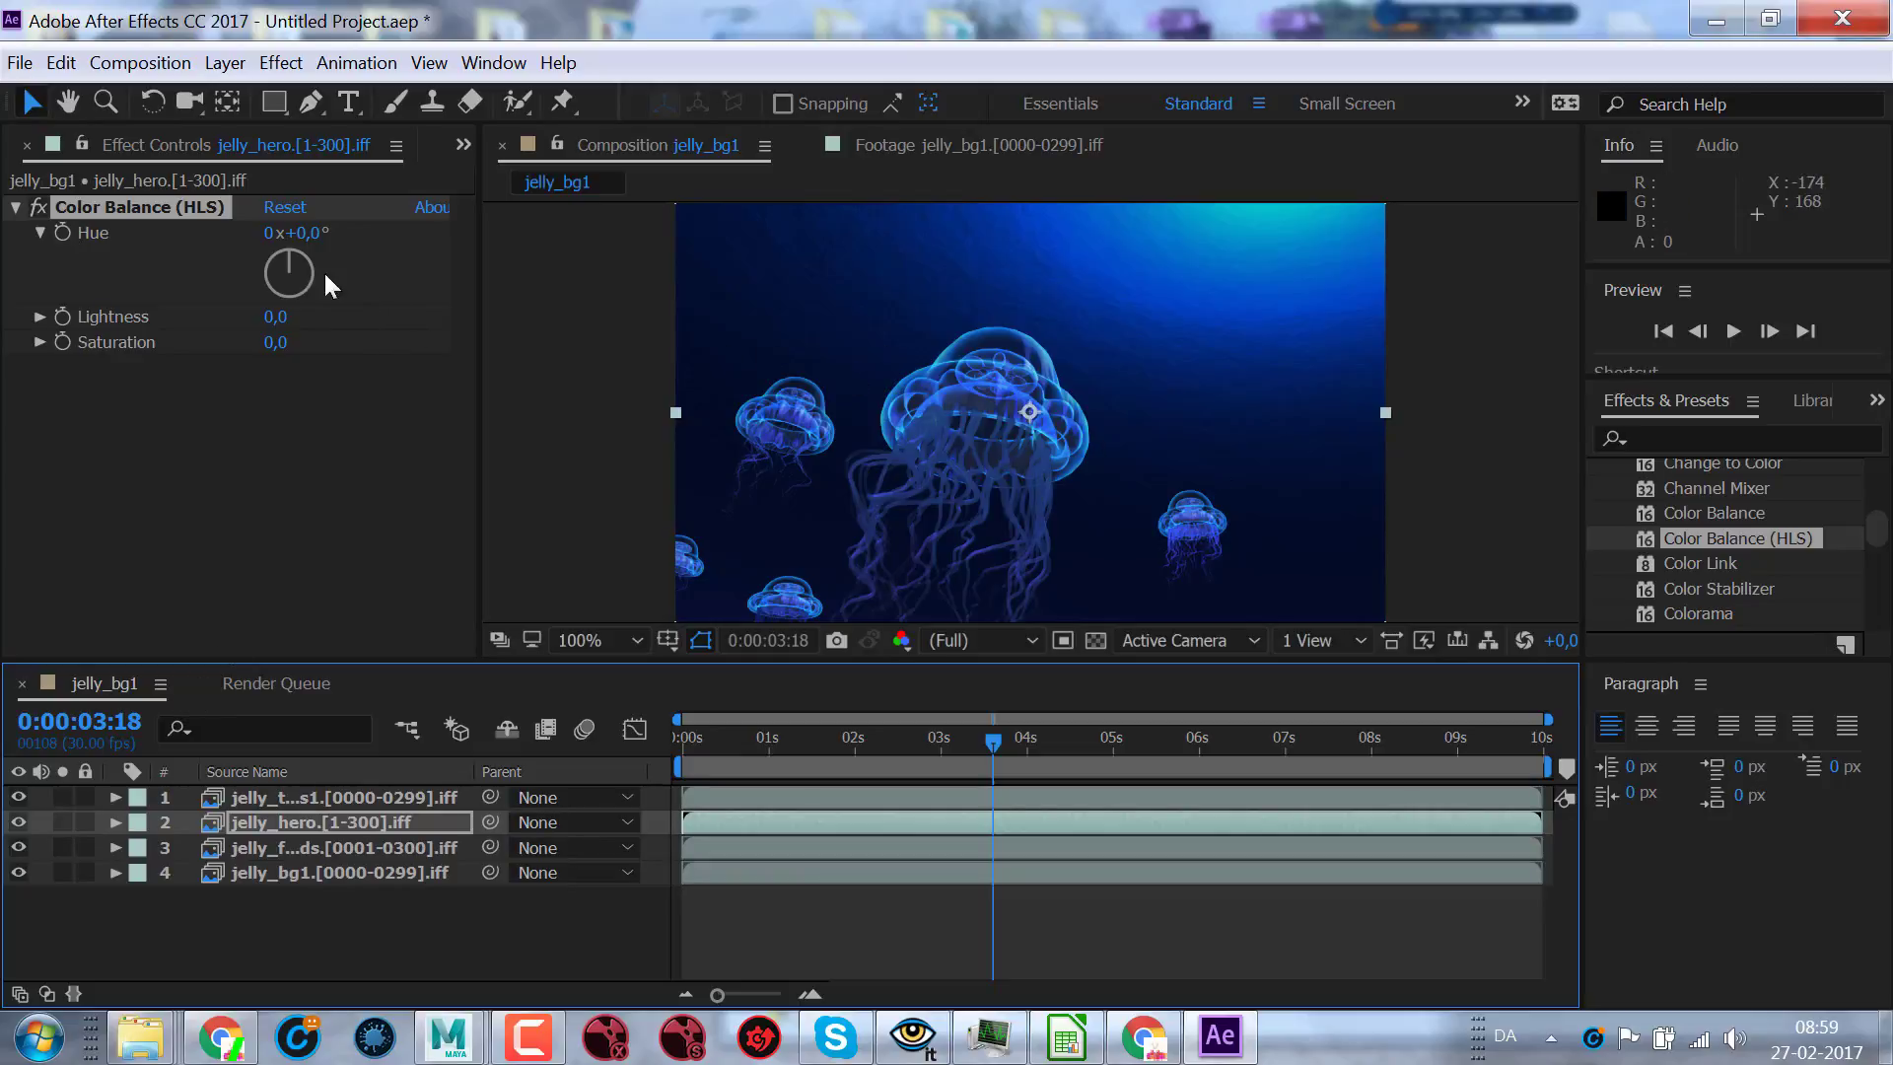
# - Set the Color Balance (HLS) Hue to +140° so the hero jellyfish turns red
pyautogui.moveTo(292, 254); pyautogui.dragTo(333, 299)
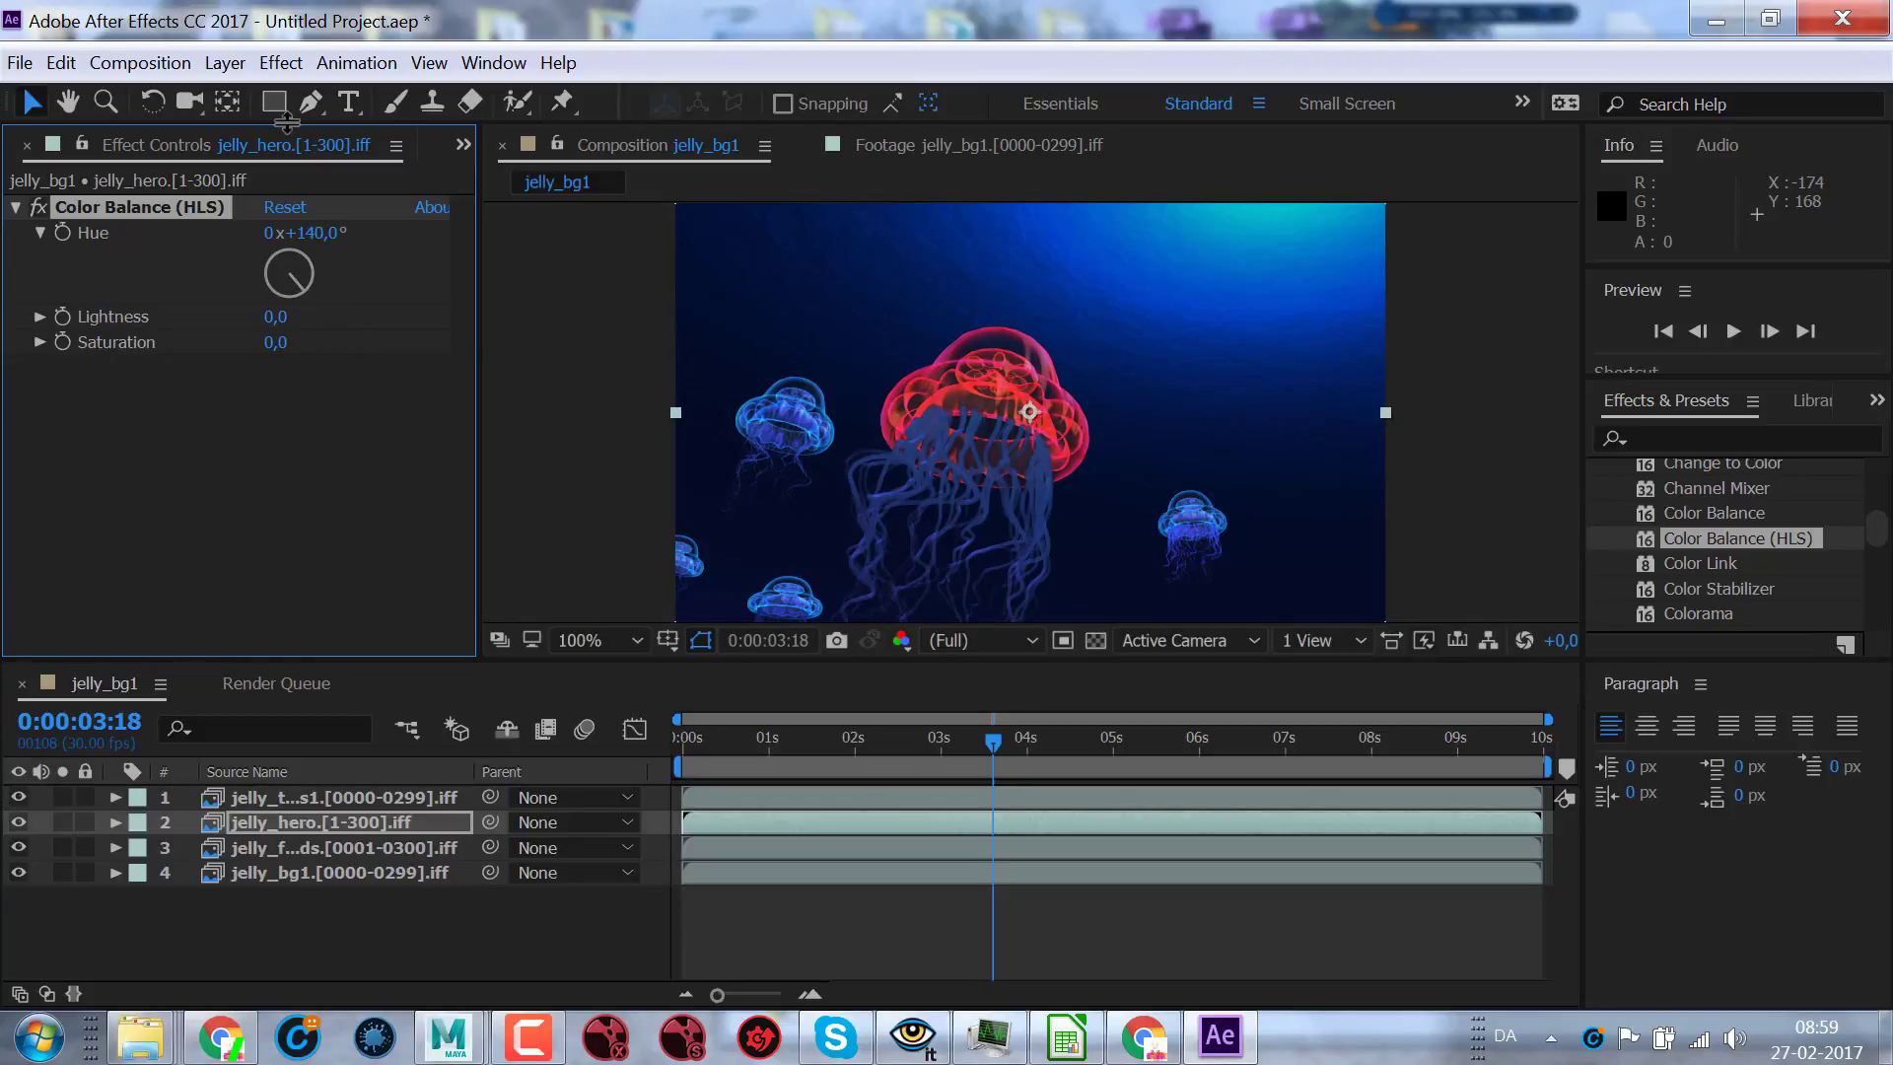
pyautogui.click(396, 473)
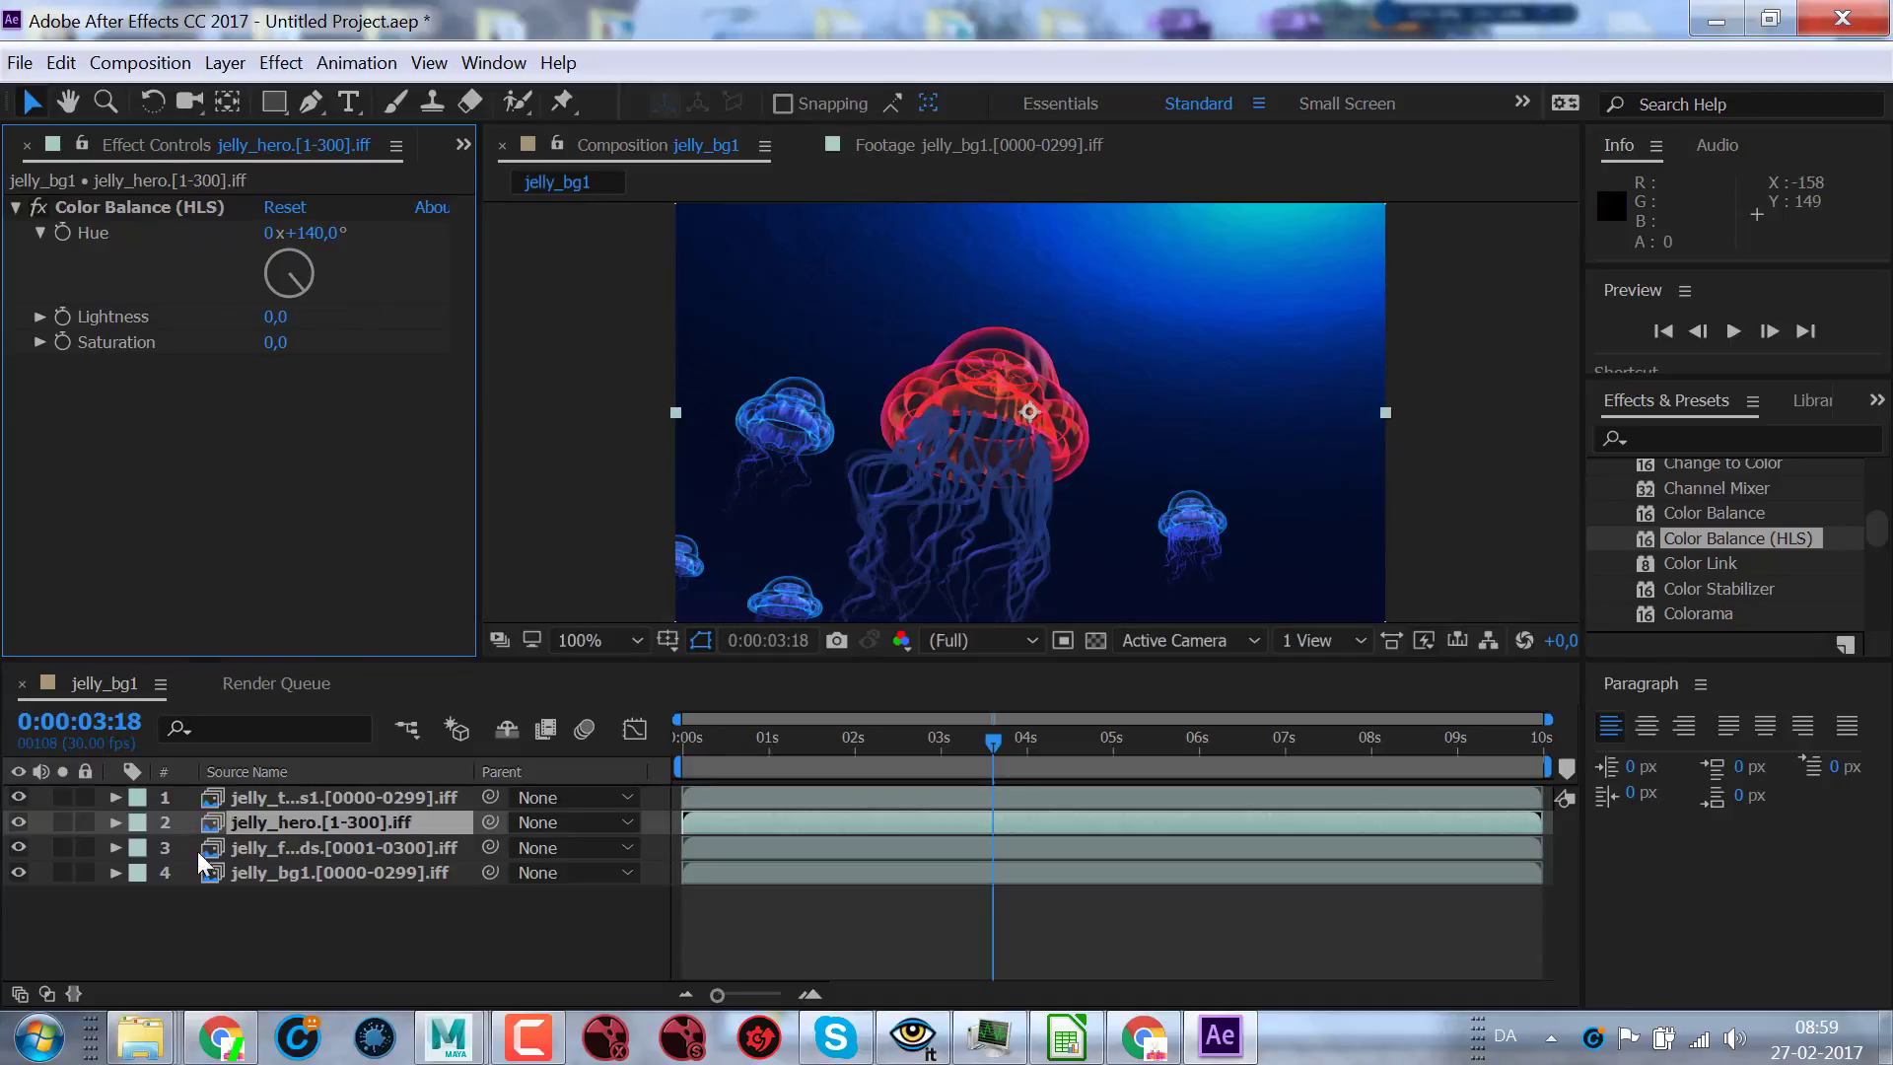
pyautogui.click(110, 207)
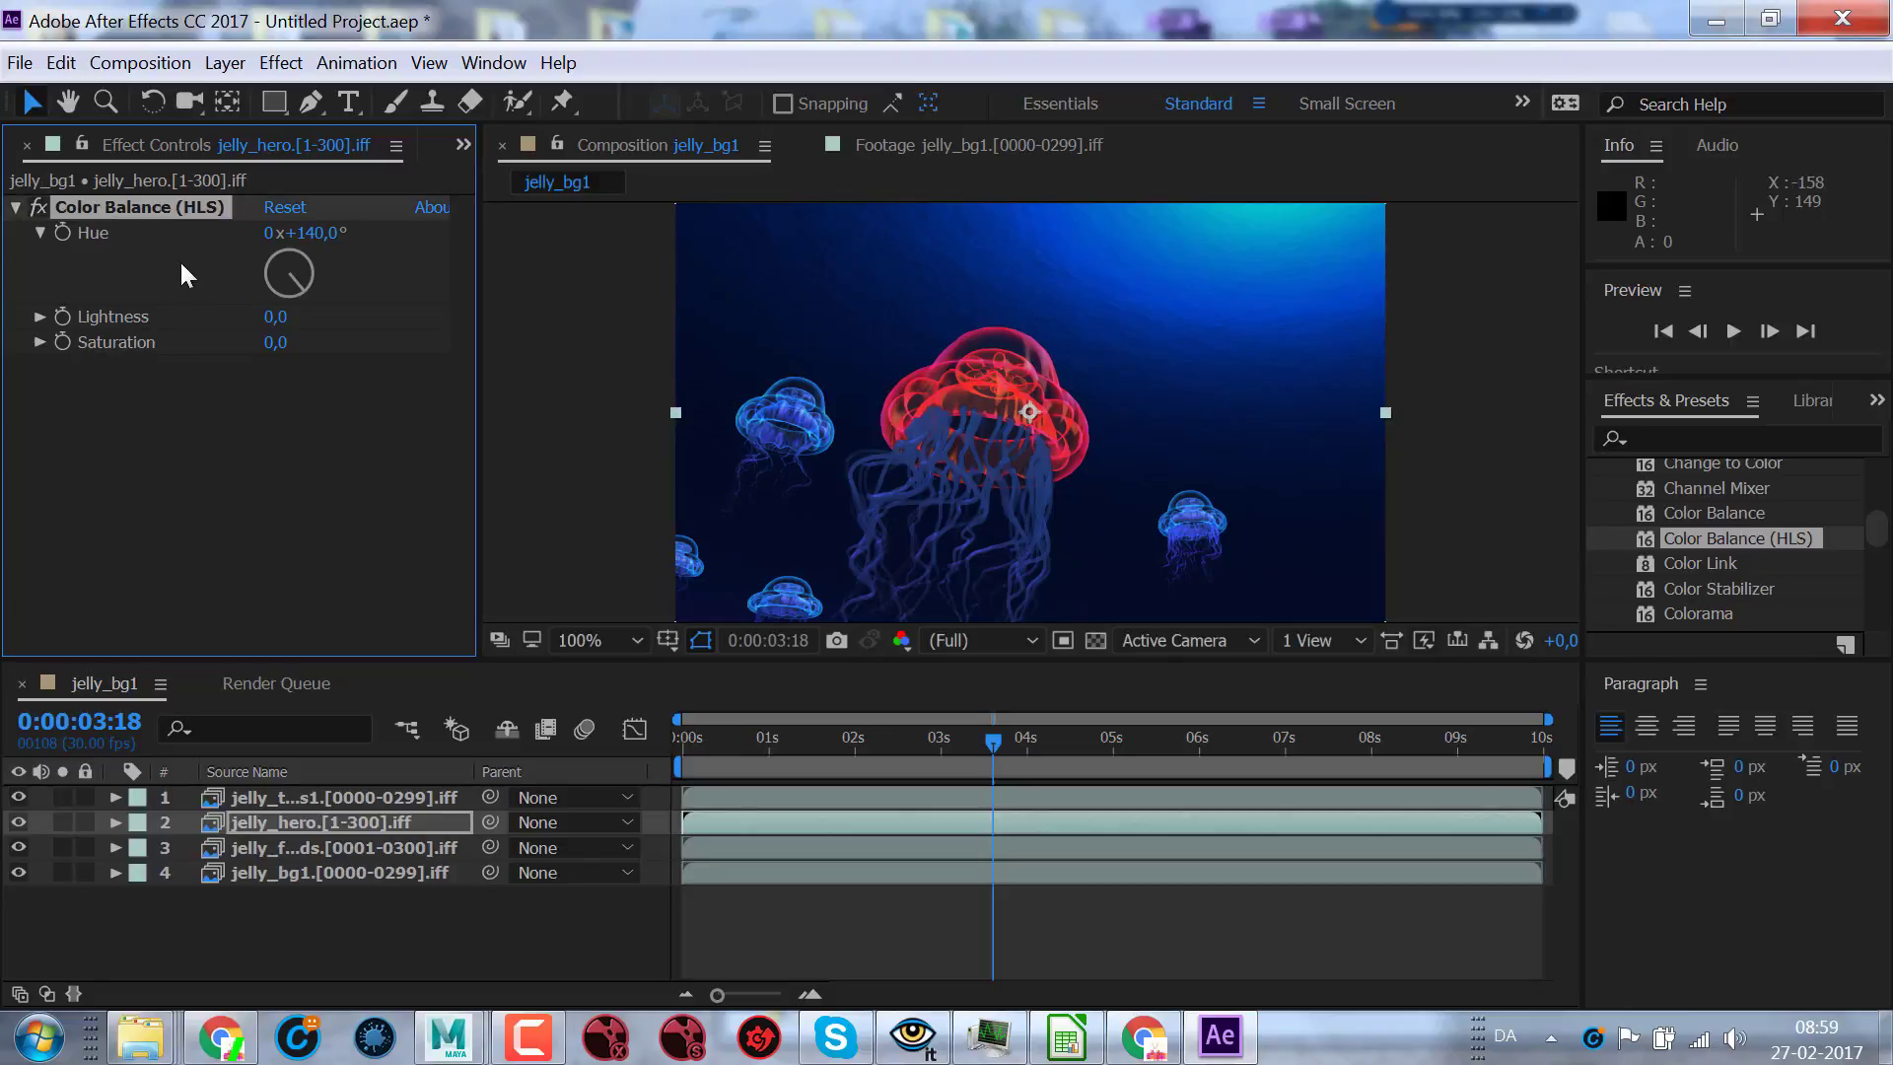
# - Paste Color Balance (HLS) onto jelly_tentacles1, test a green hue, and undo back to +140°
pyautogui.click(283, 795)
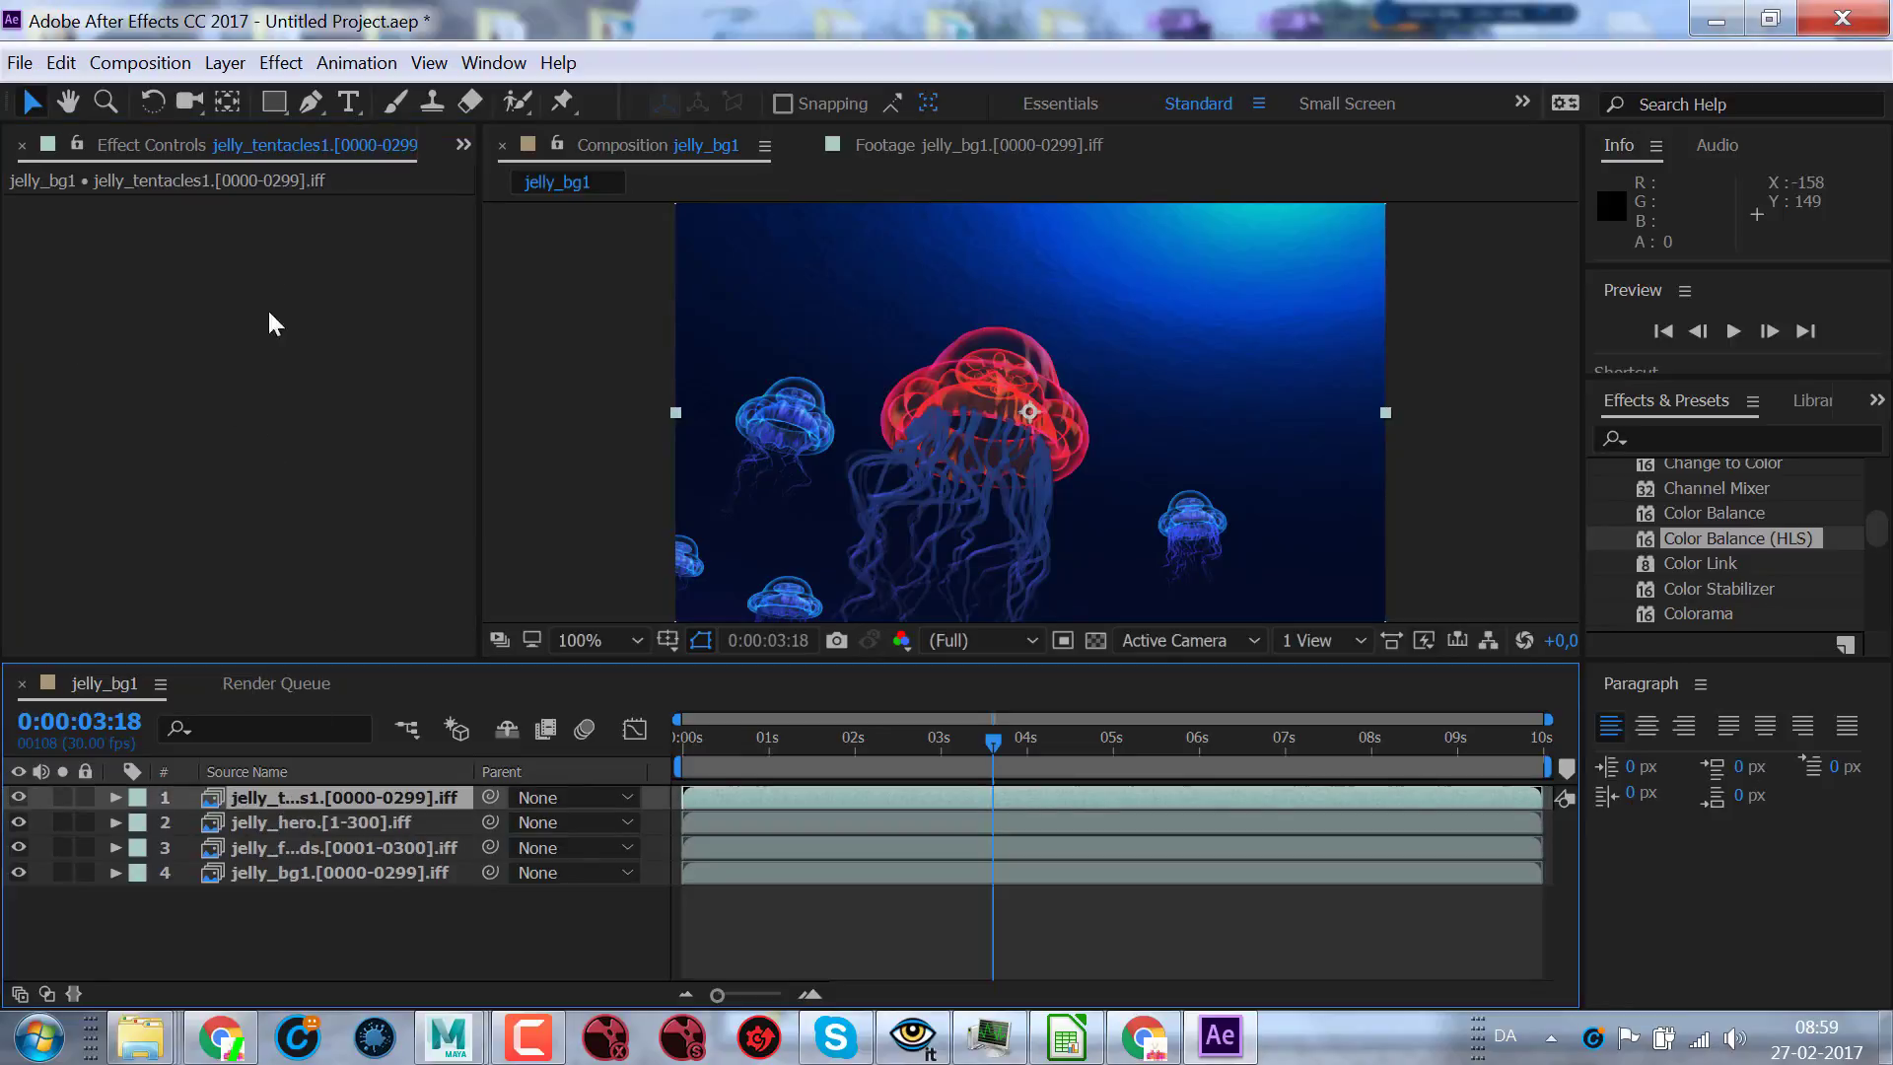
pyautogui.click(163, 354)
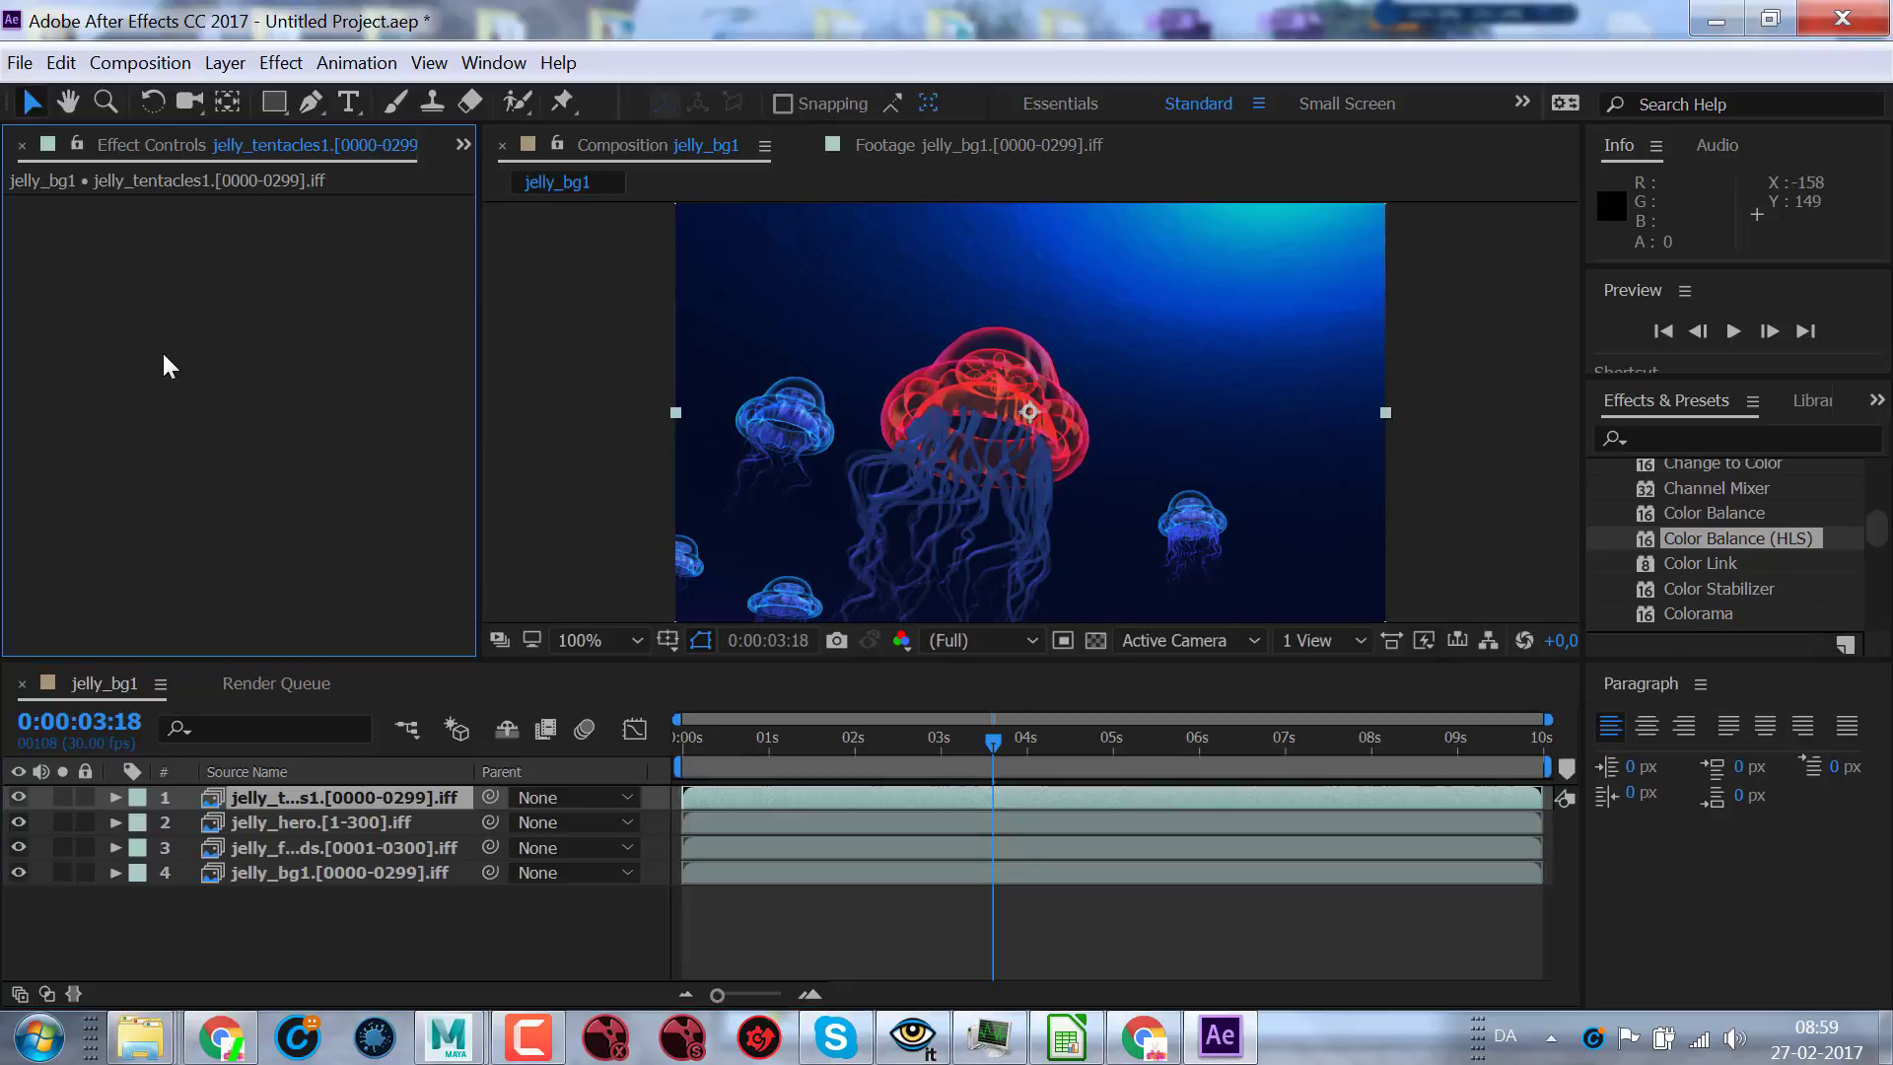
pyautogui.hotkey('ctrl', 'v')
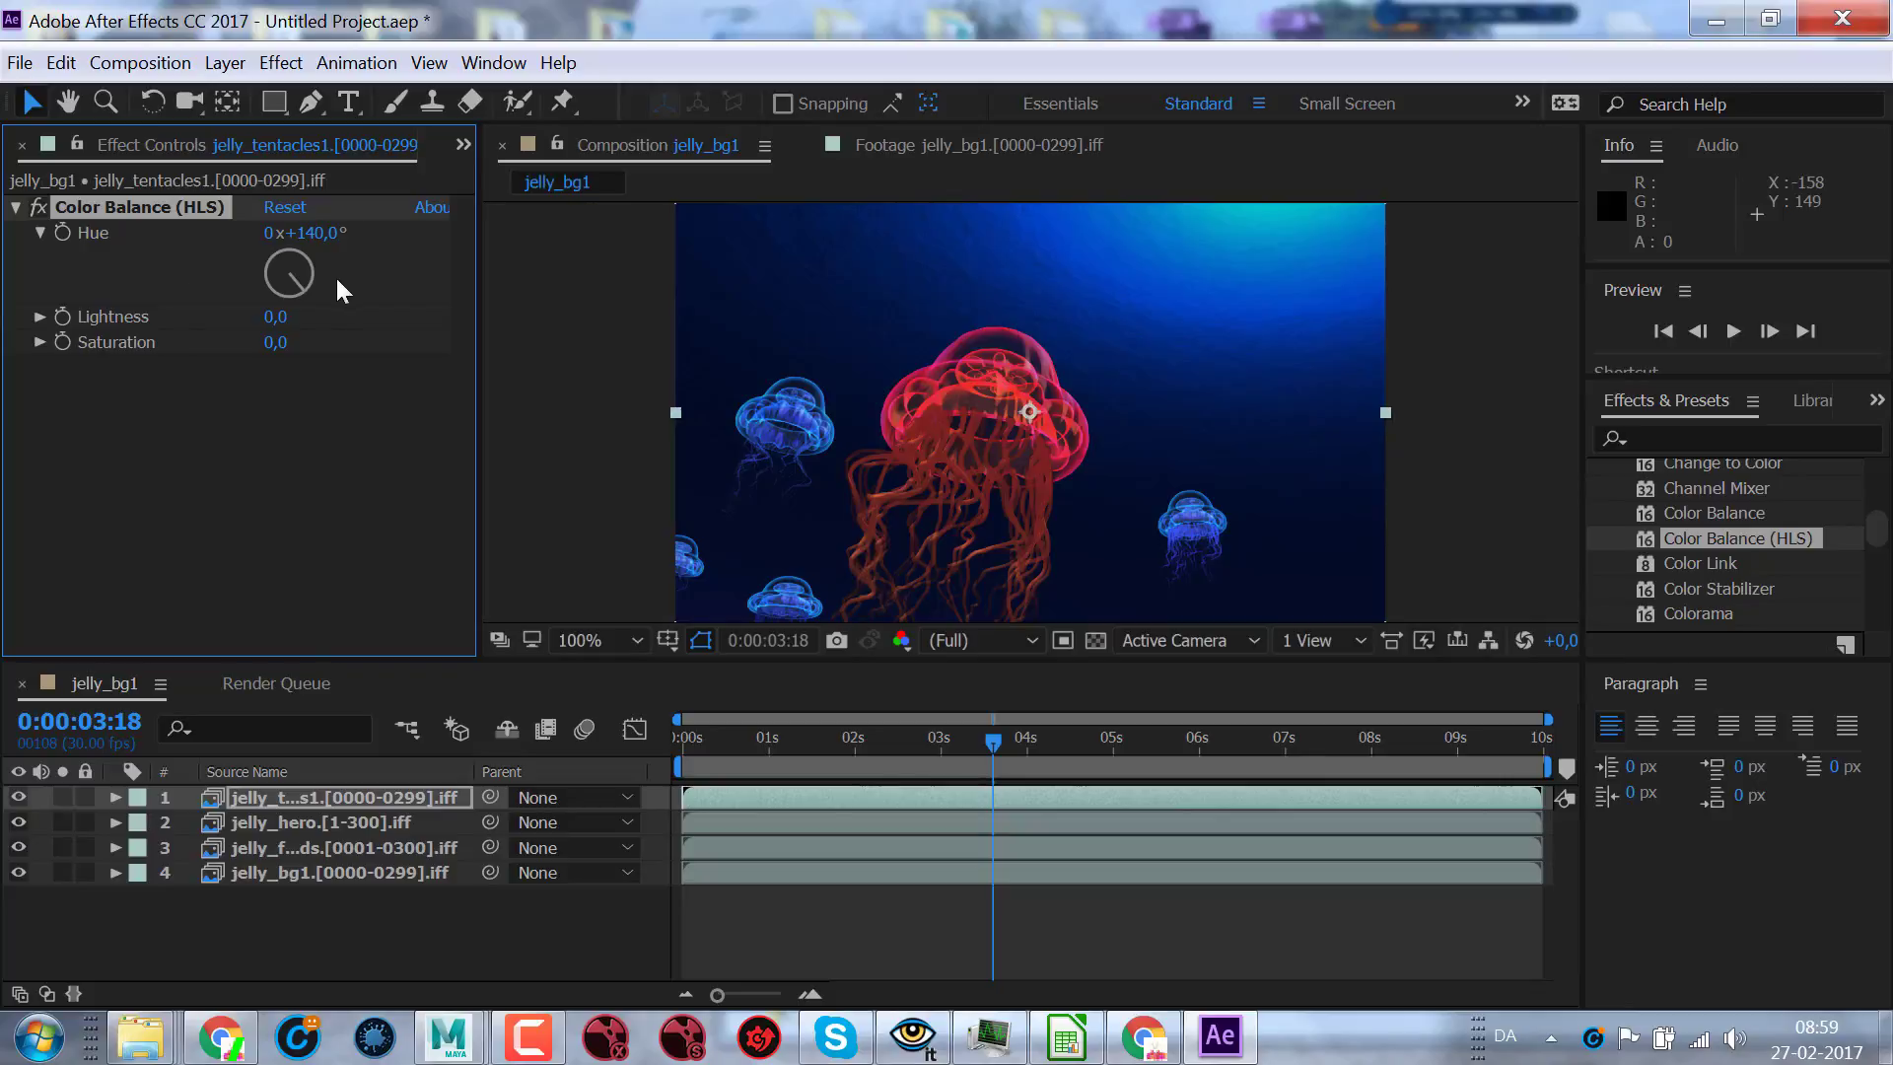
pyautogui.moveTo(296, 284); pyautogui.dragTo(277, 287)
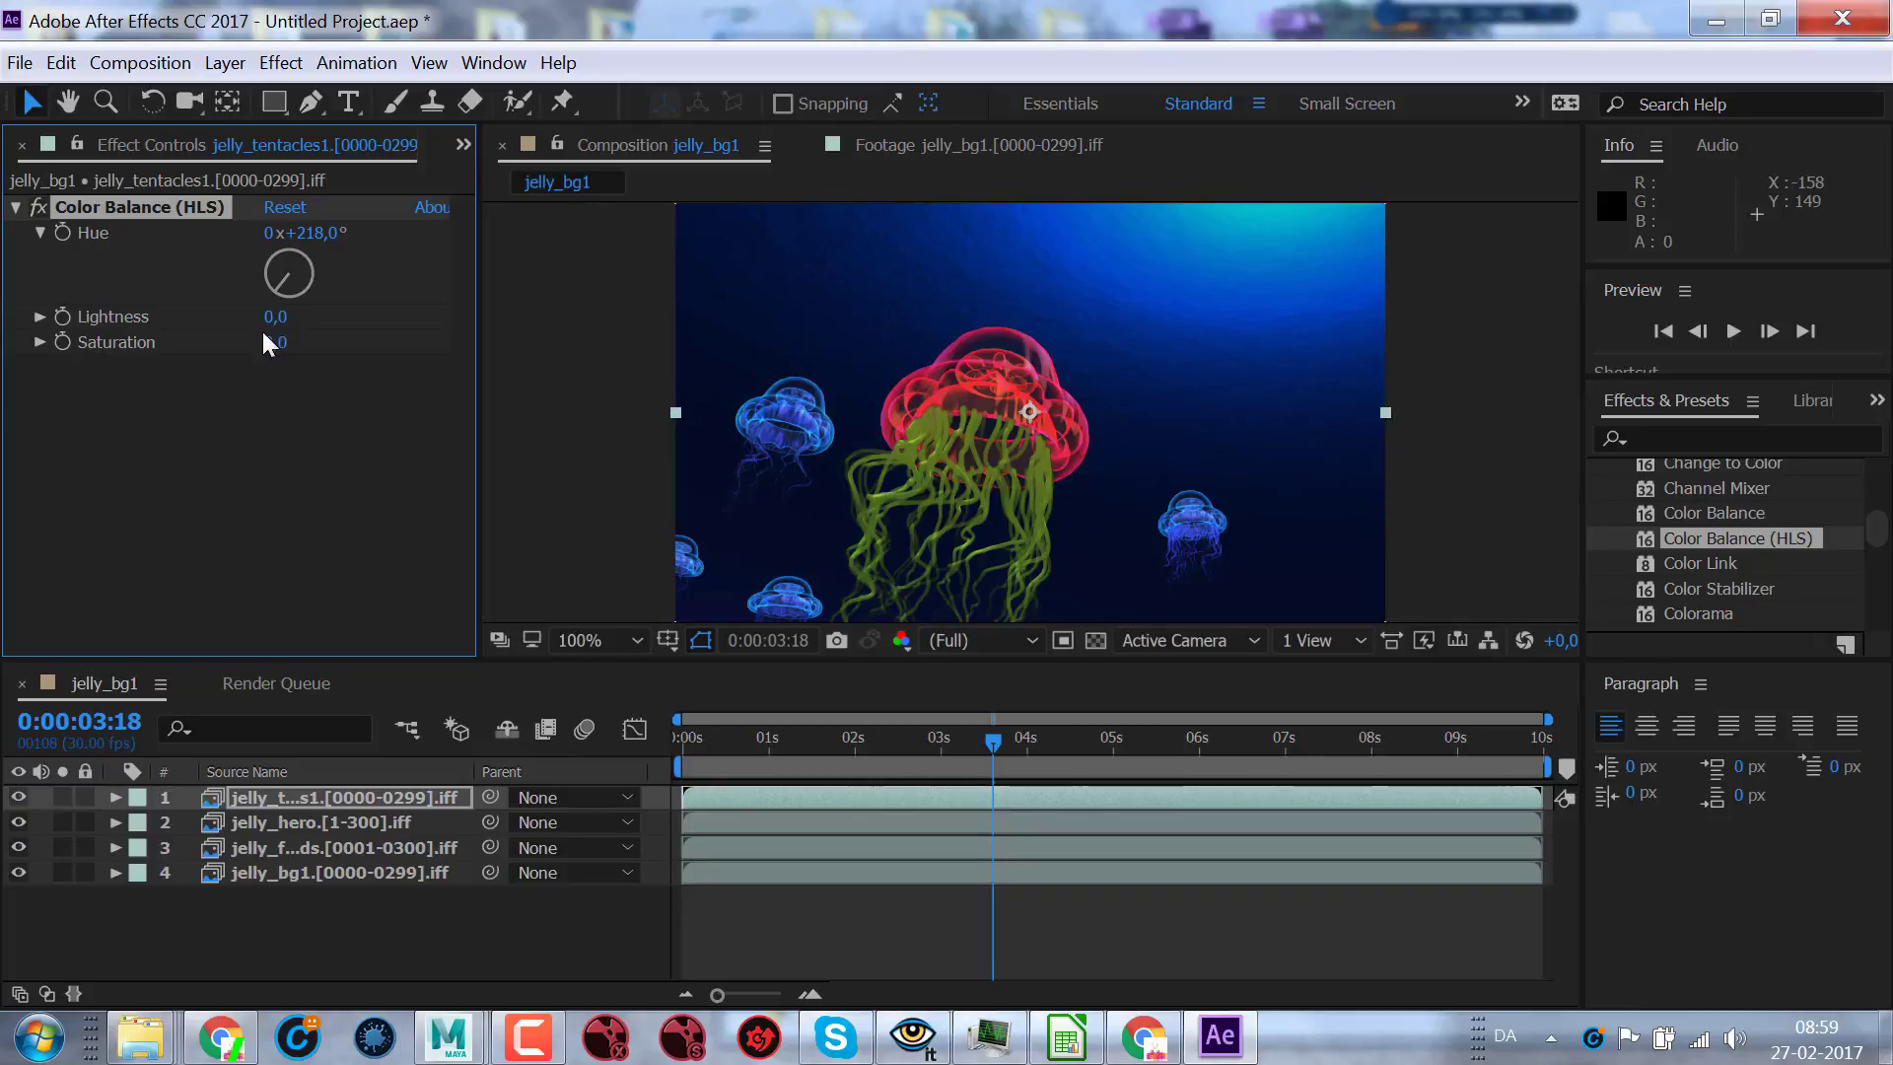
pyautogui.hotkey('ctrl', 'z')
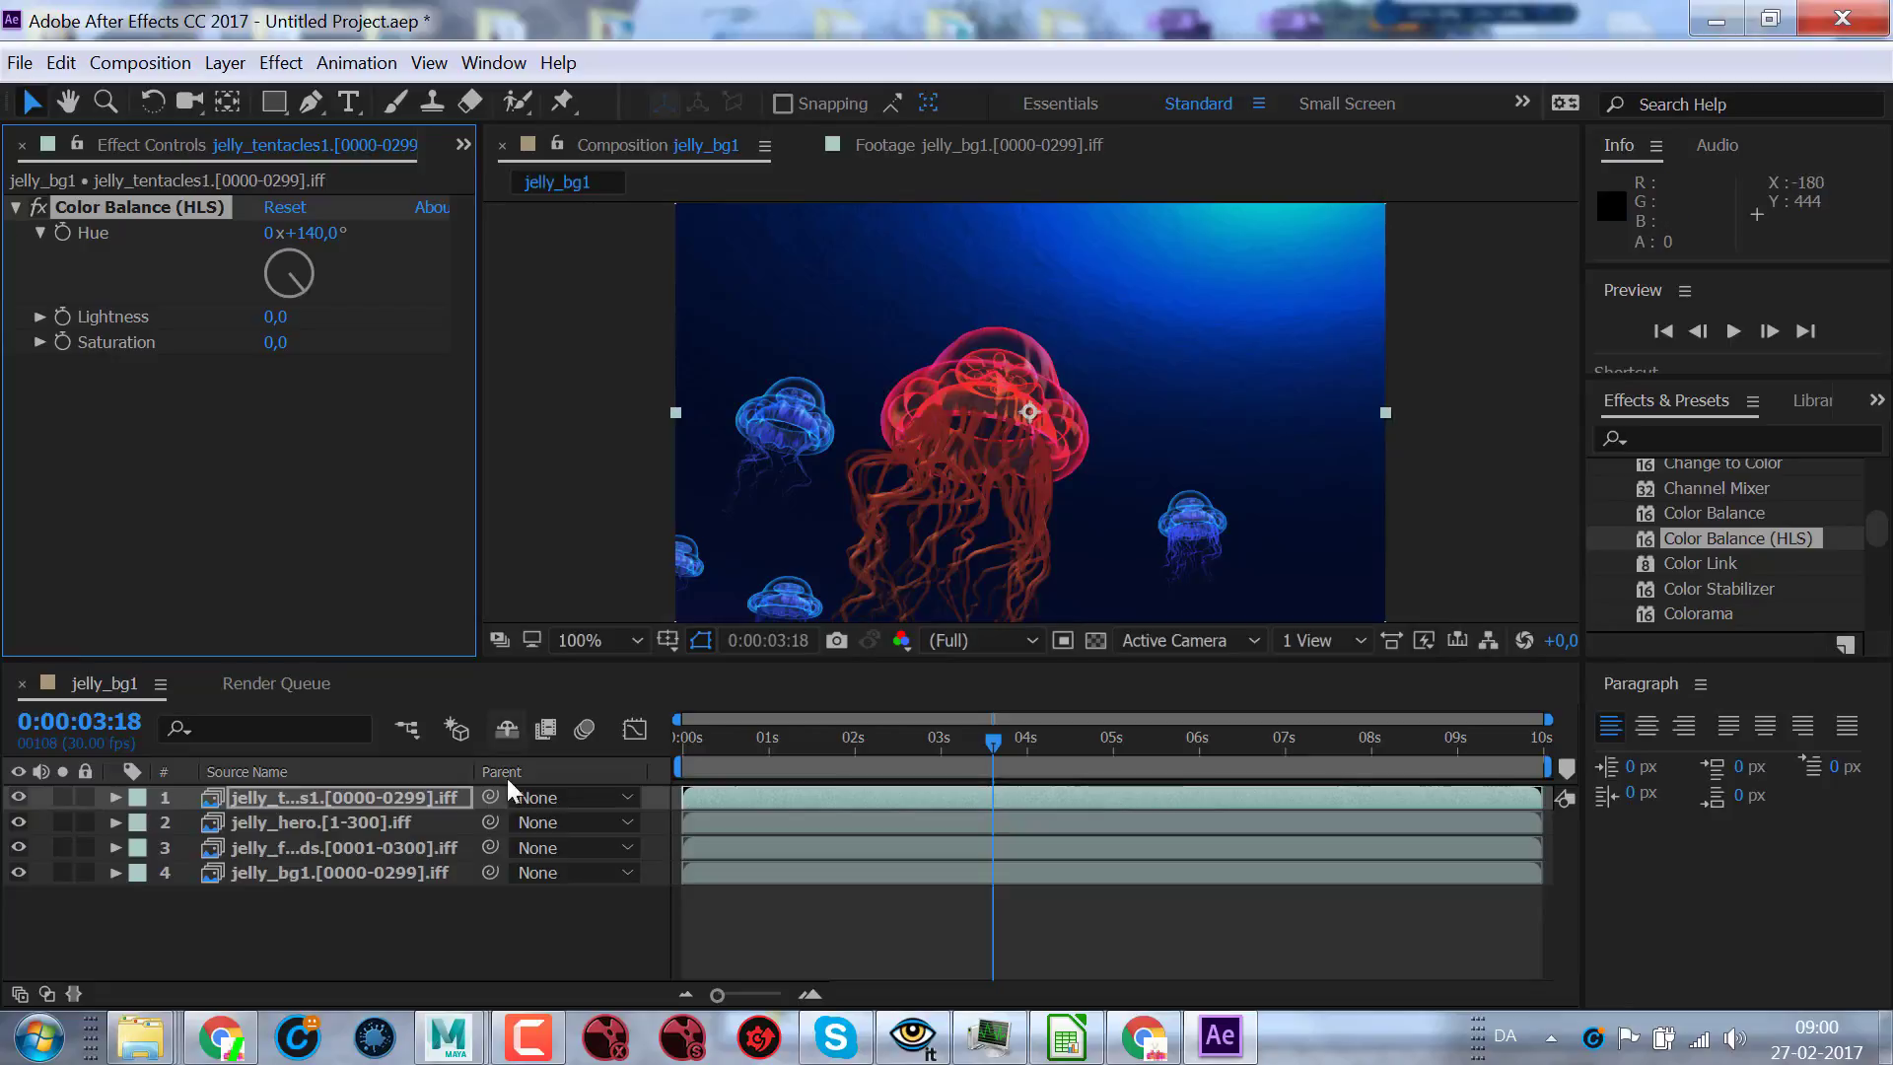
# - Apply Gaussian Blur (Blurriness 5.8) from Blur & Sharpen to the jelly_friends layer
pyautogui.moveTo(1876, 540); pyautogui.dragTo(1877, 471)
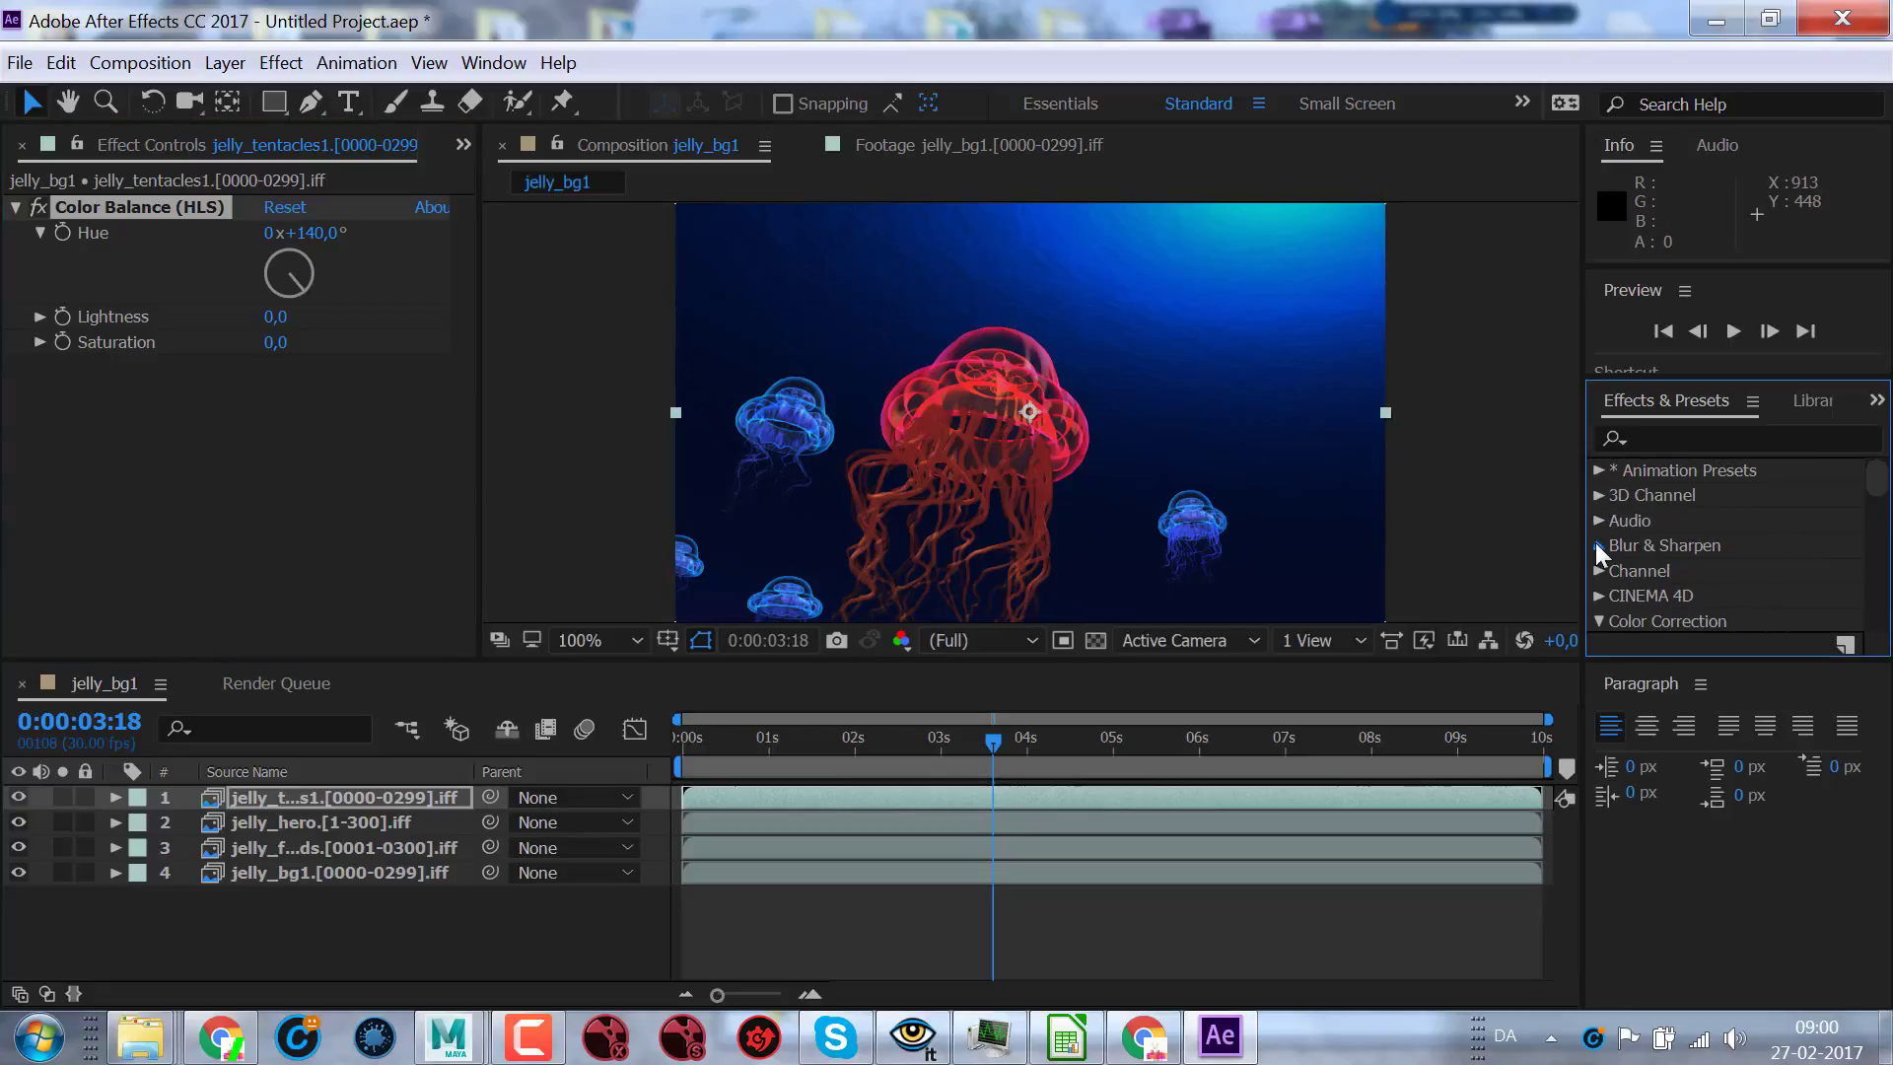
pyautogui.click(1599, 547)
pyautogui.scroll(-3, 1884, 513)
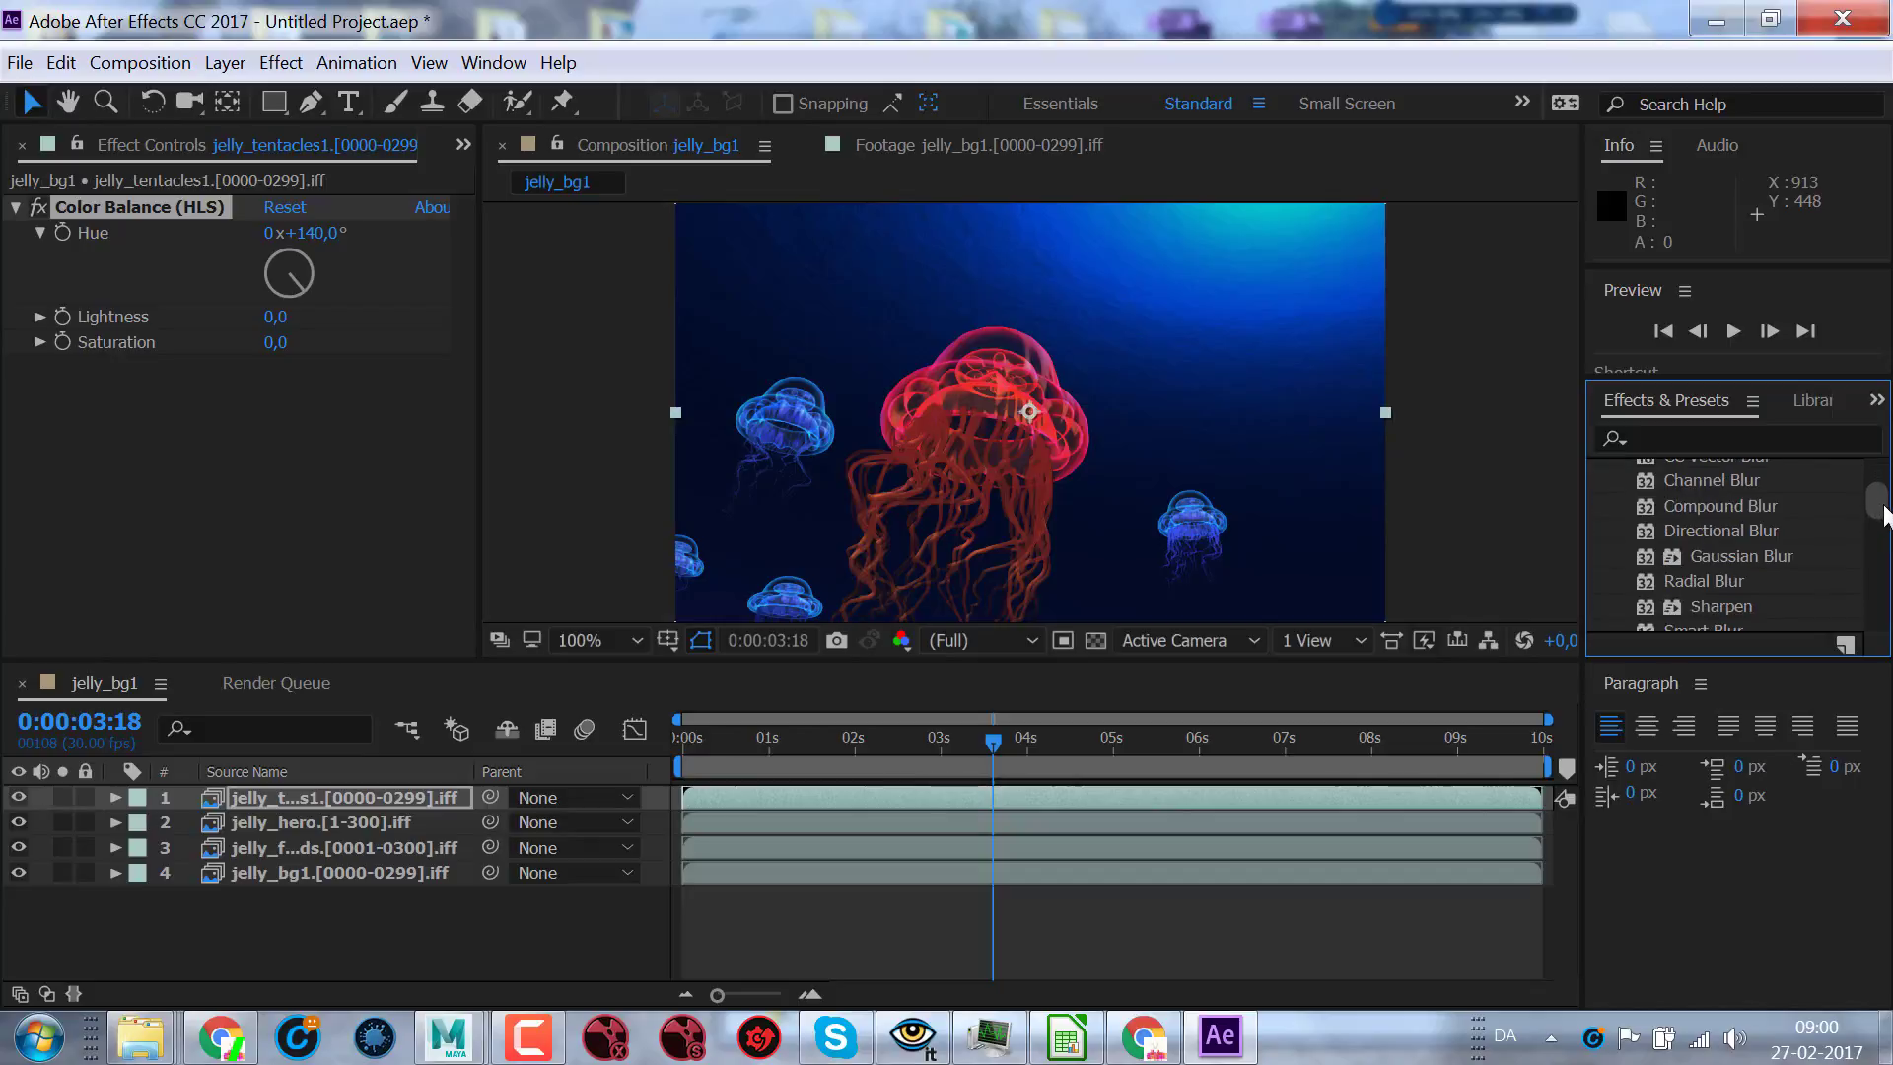
pyautogui.moveTo(1884, 513); pyautogui.dragTo(1885, 498)
pyautogui.scroll(-2, 1885, 508)
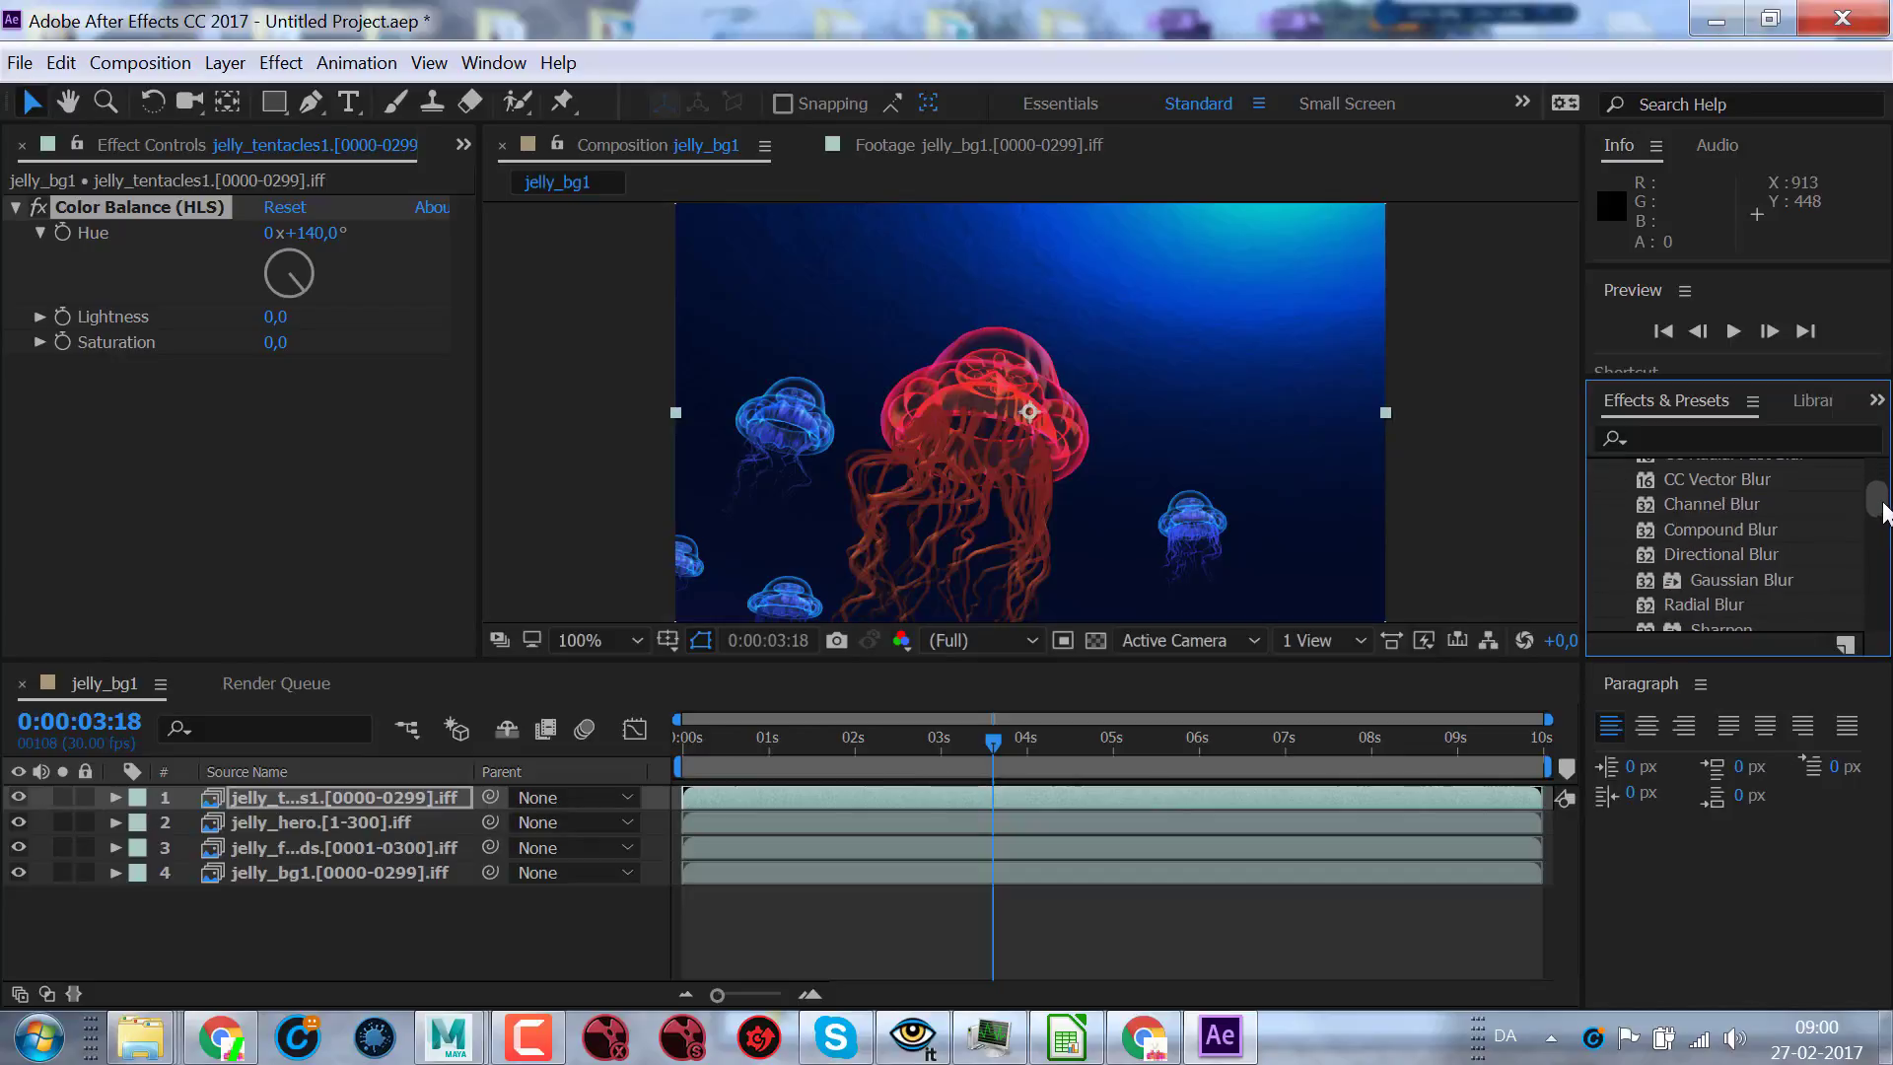
pyautogui.scroll(-2, 1885, 507)
pyautogui.click(1709, 529)
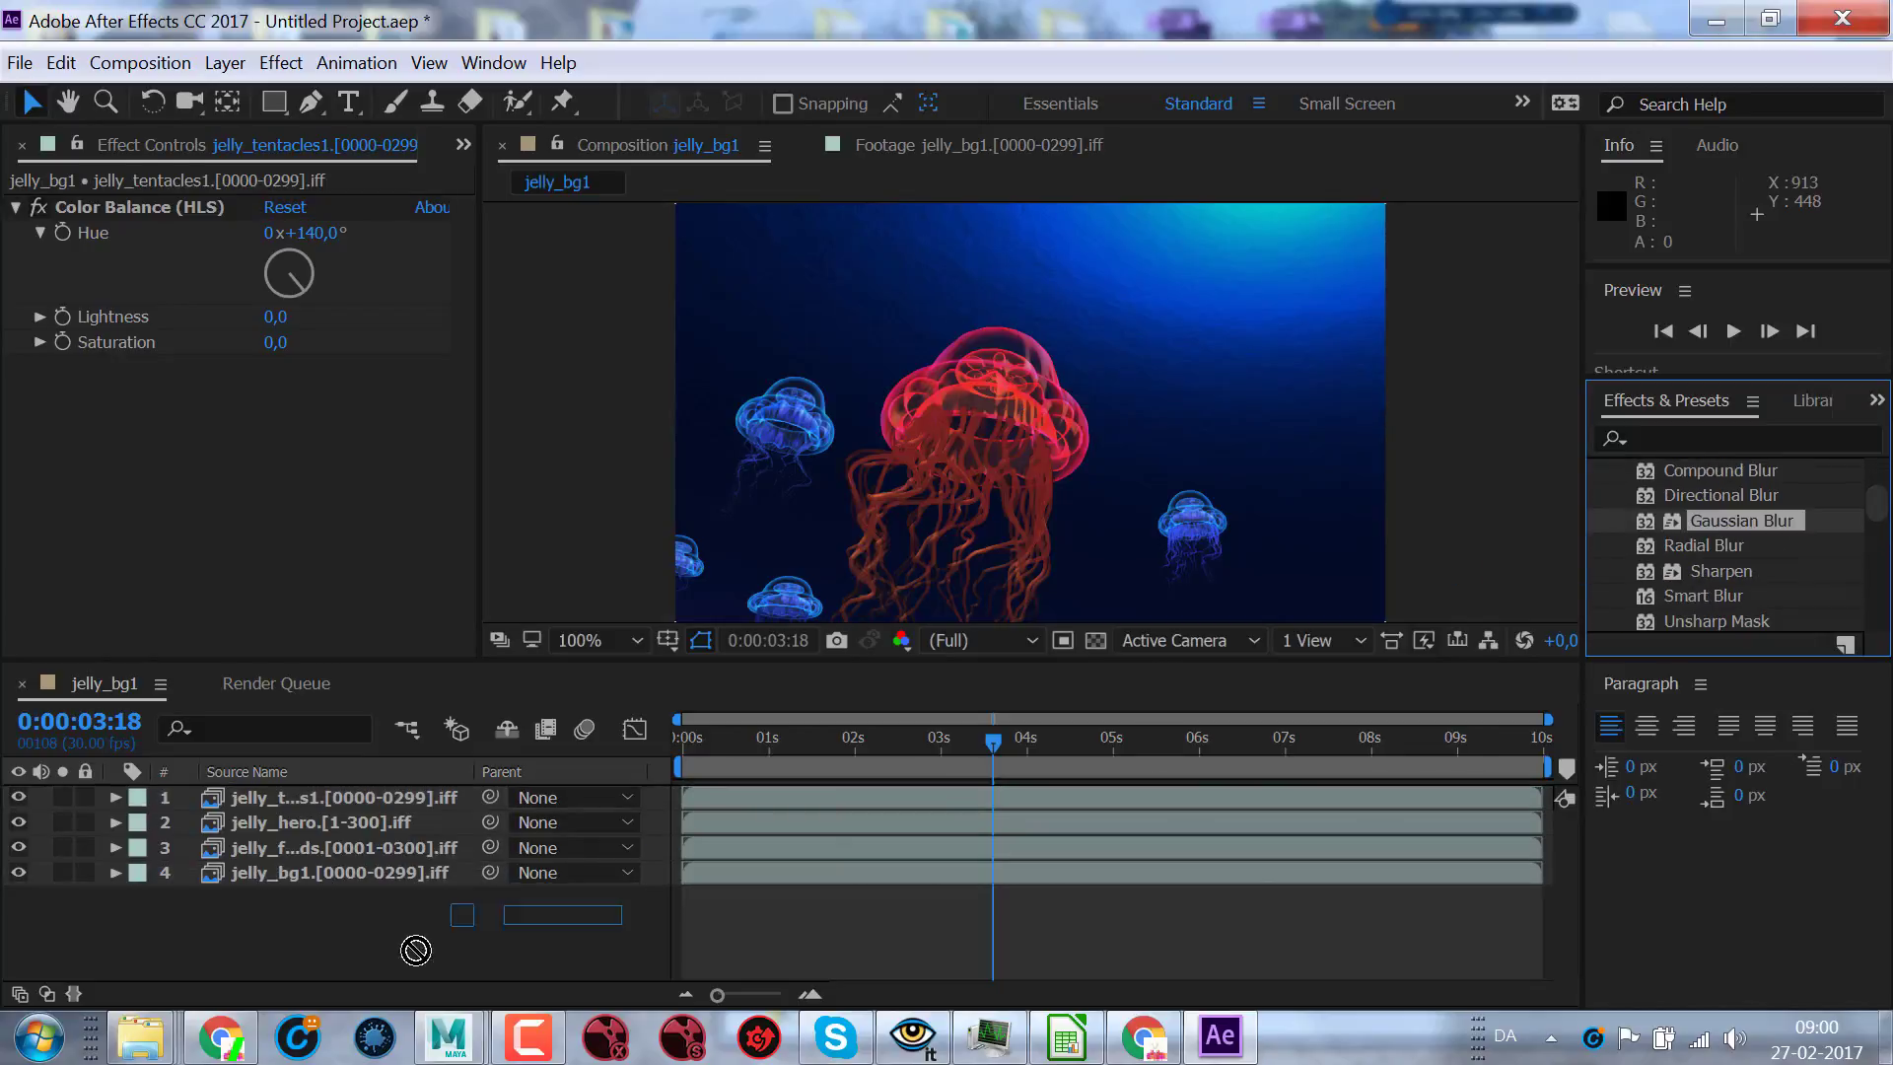
pyautogui.moveTo(1709, 529); pyautogui.dragTo(258, 850)
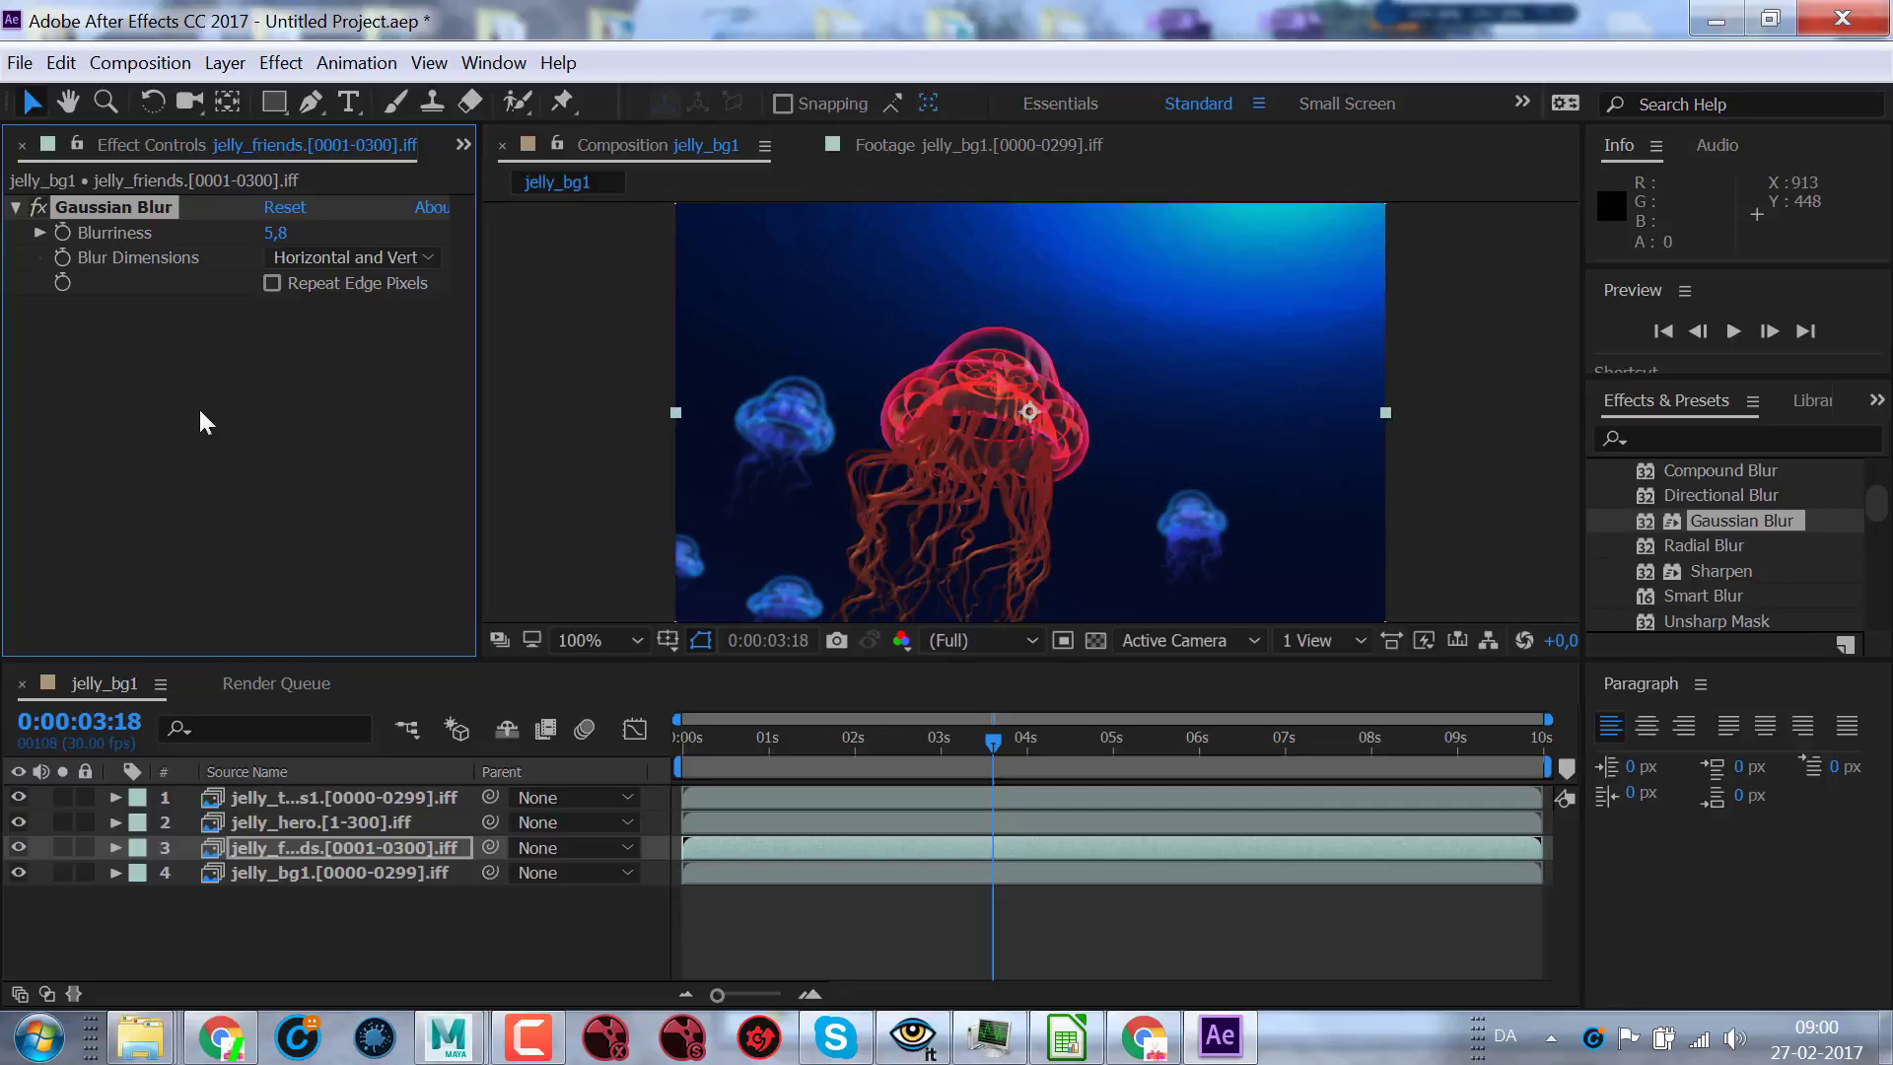
pyautogui.moveTo(994, 739)
pyautogui.mouseDown()
pyautogui.moveTo(856, 741)
pyautogui.moveTo(1112, 752)
pyautogui.mouseUp()
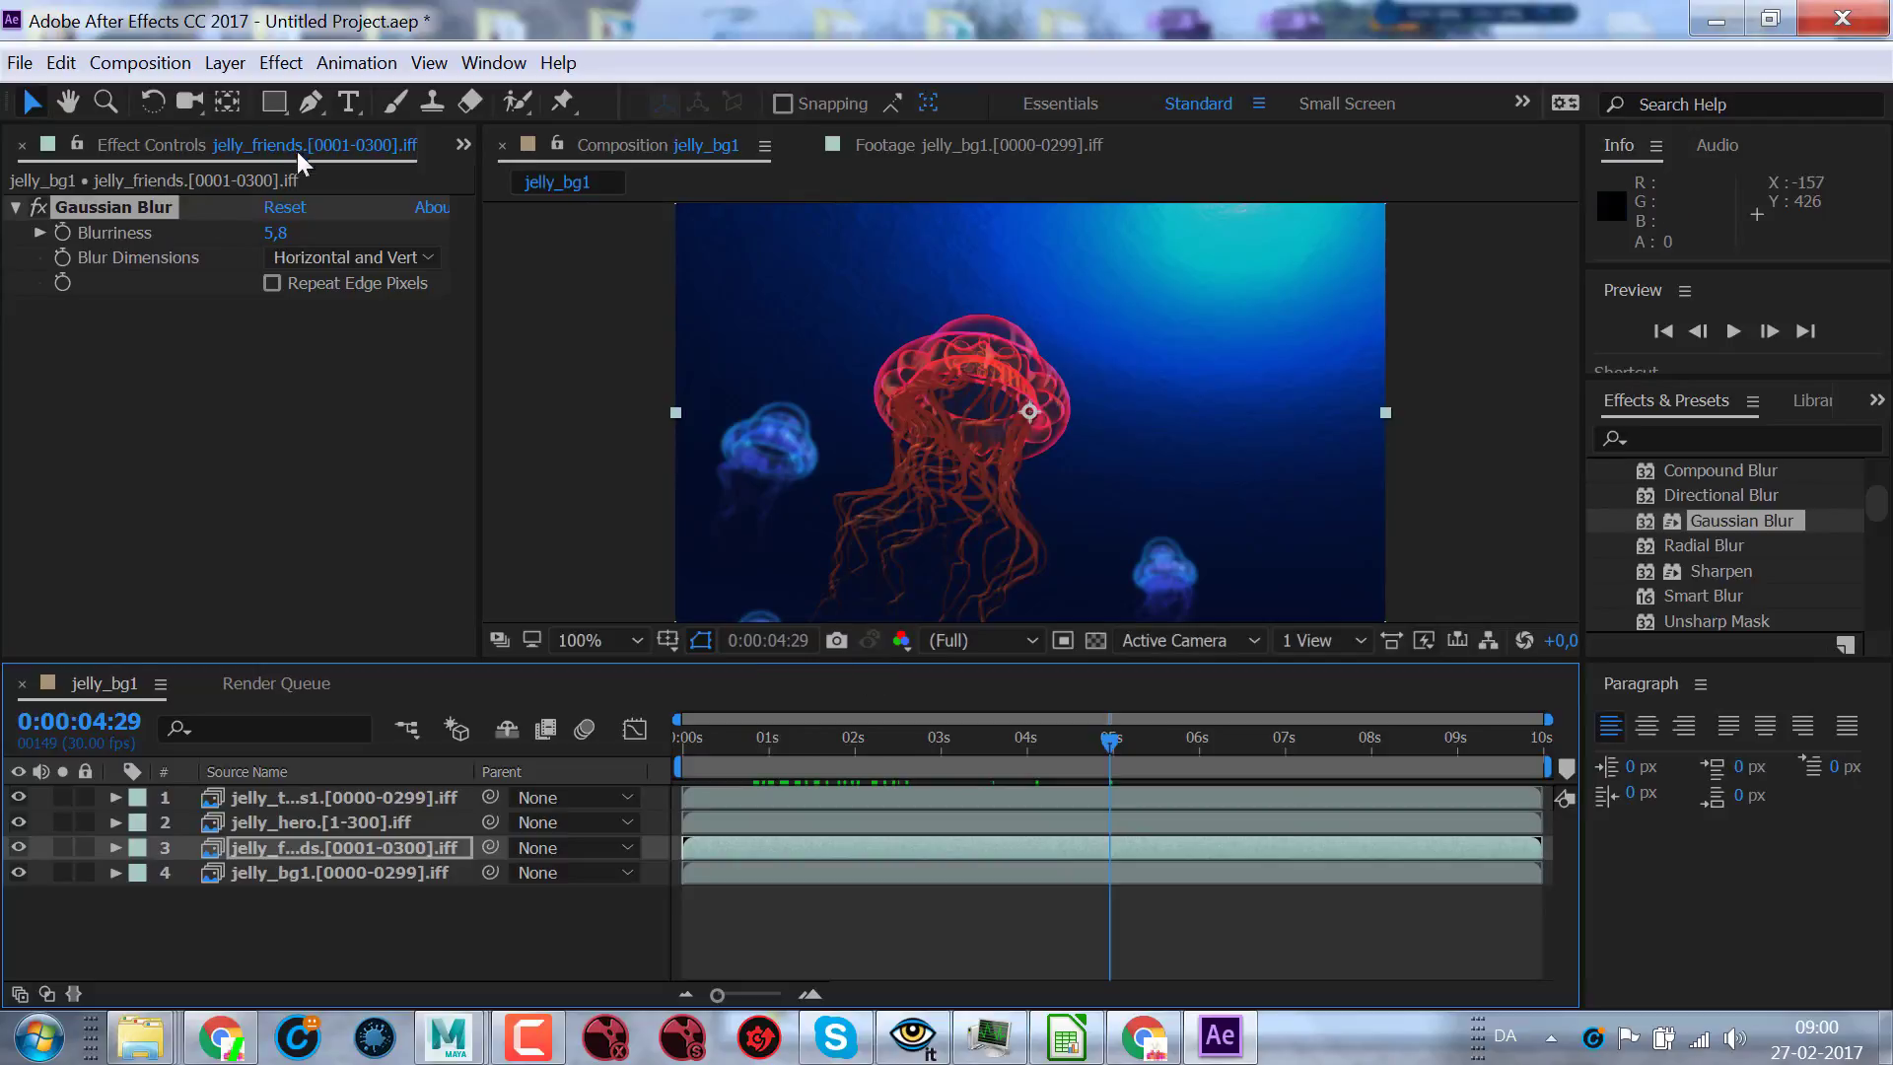
# - Add a 'The Jellyfish' text layer in the upper composition and size it to 44 px
pyautogui.click(351, 102)
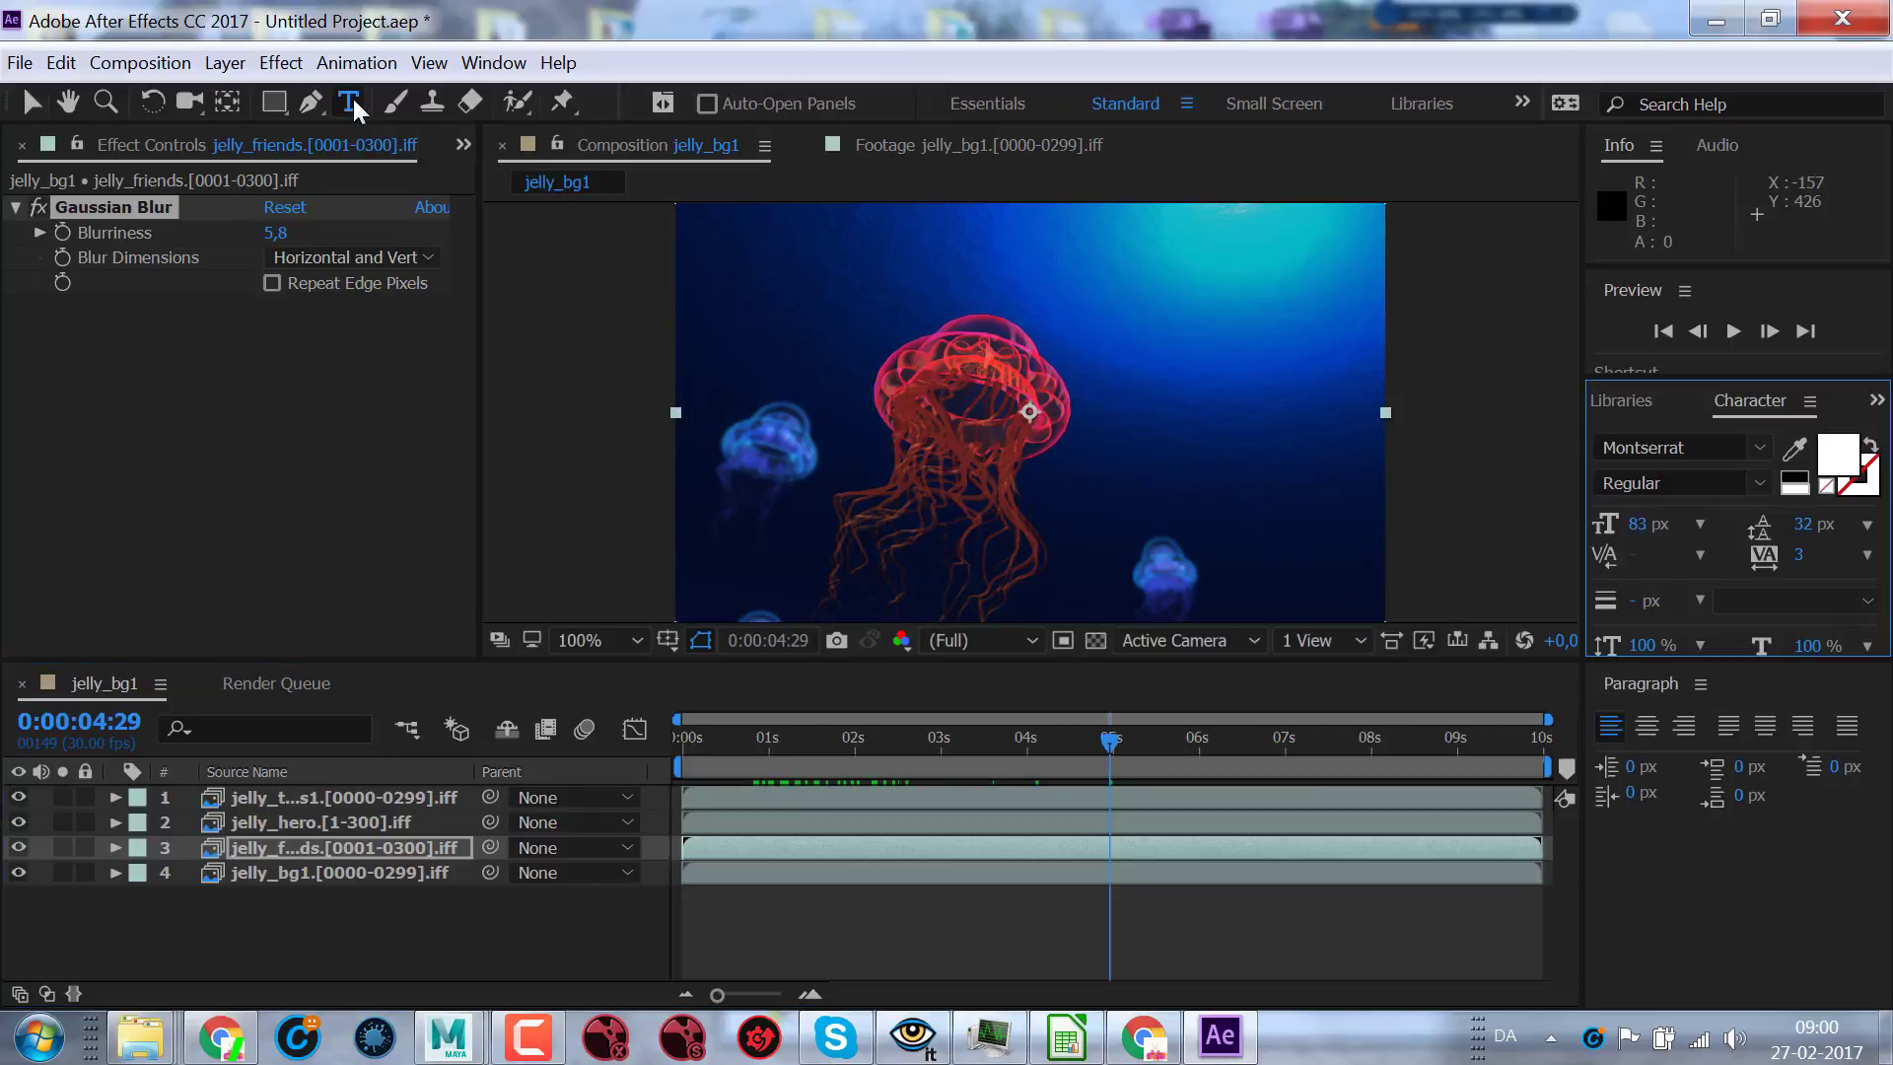
pyautogui.click(1056, 320)
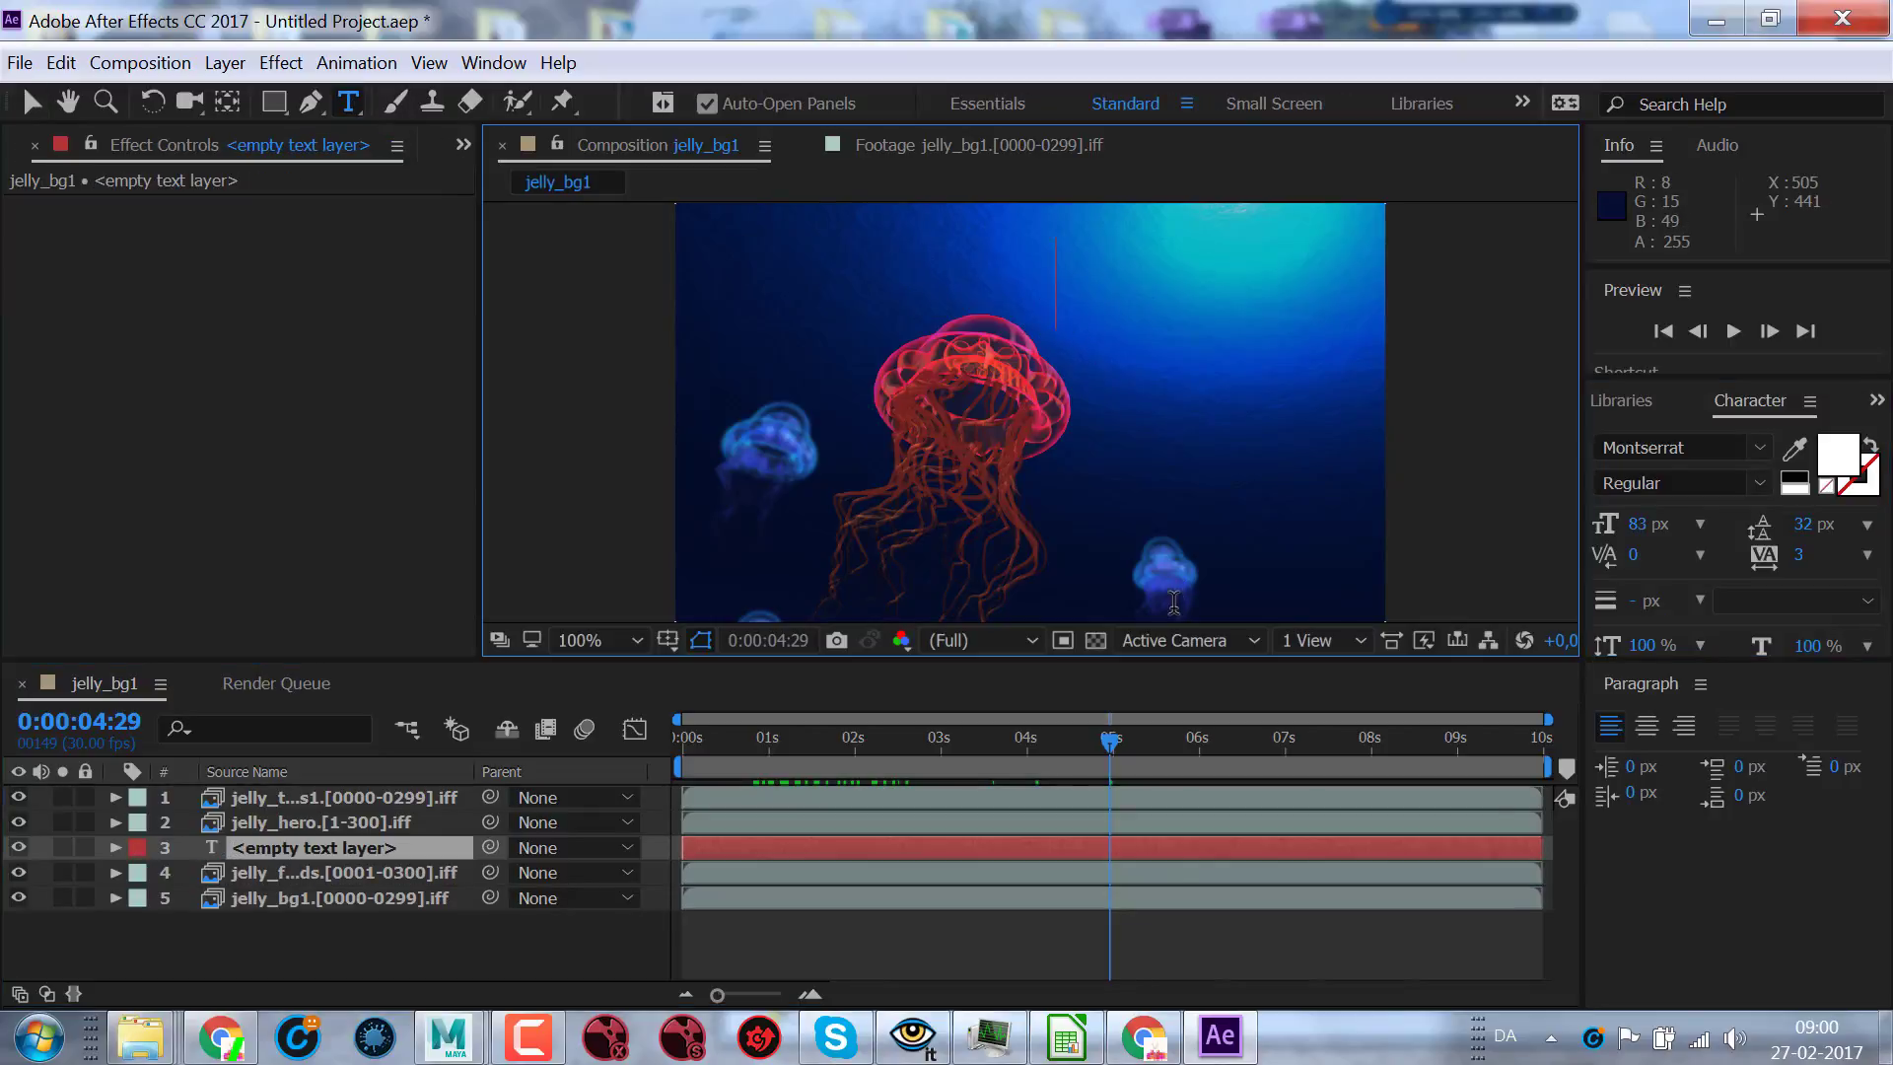
pyautogui.write('Th')
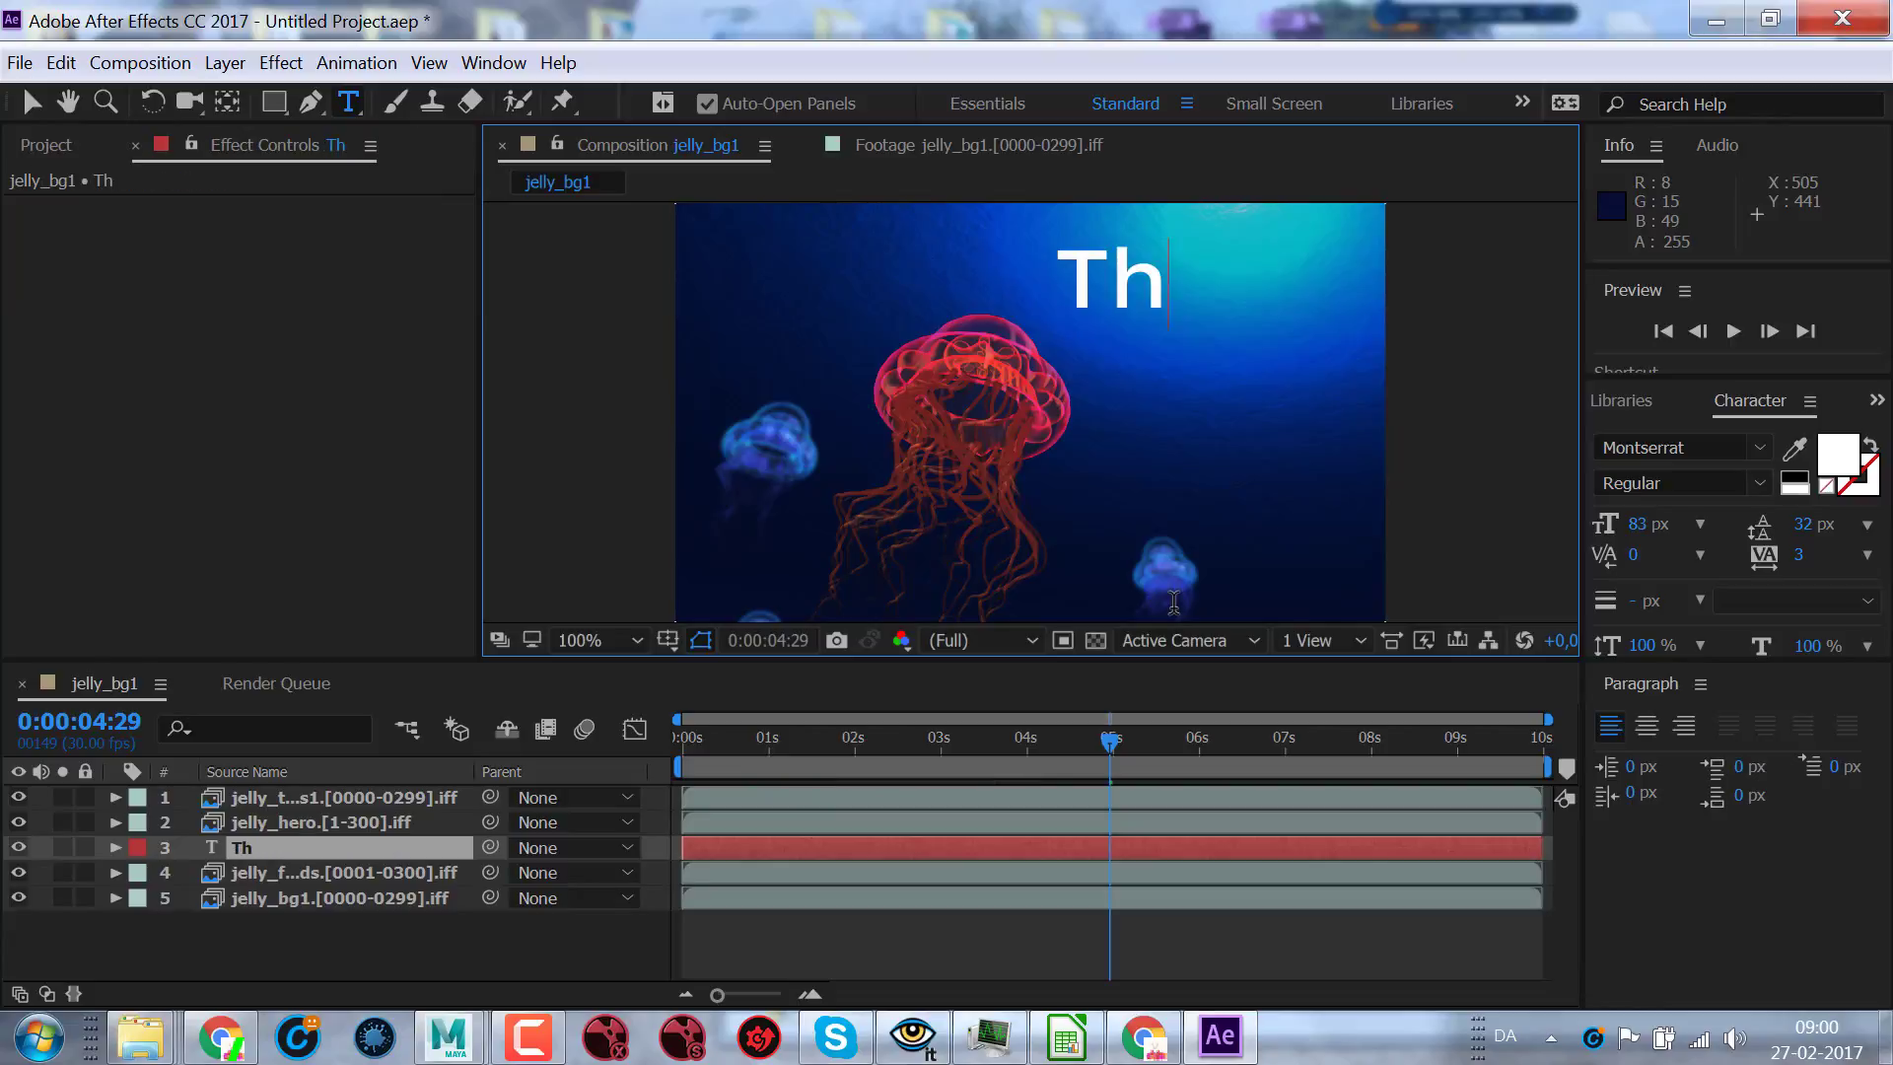
pyautogui.write('e Jel')
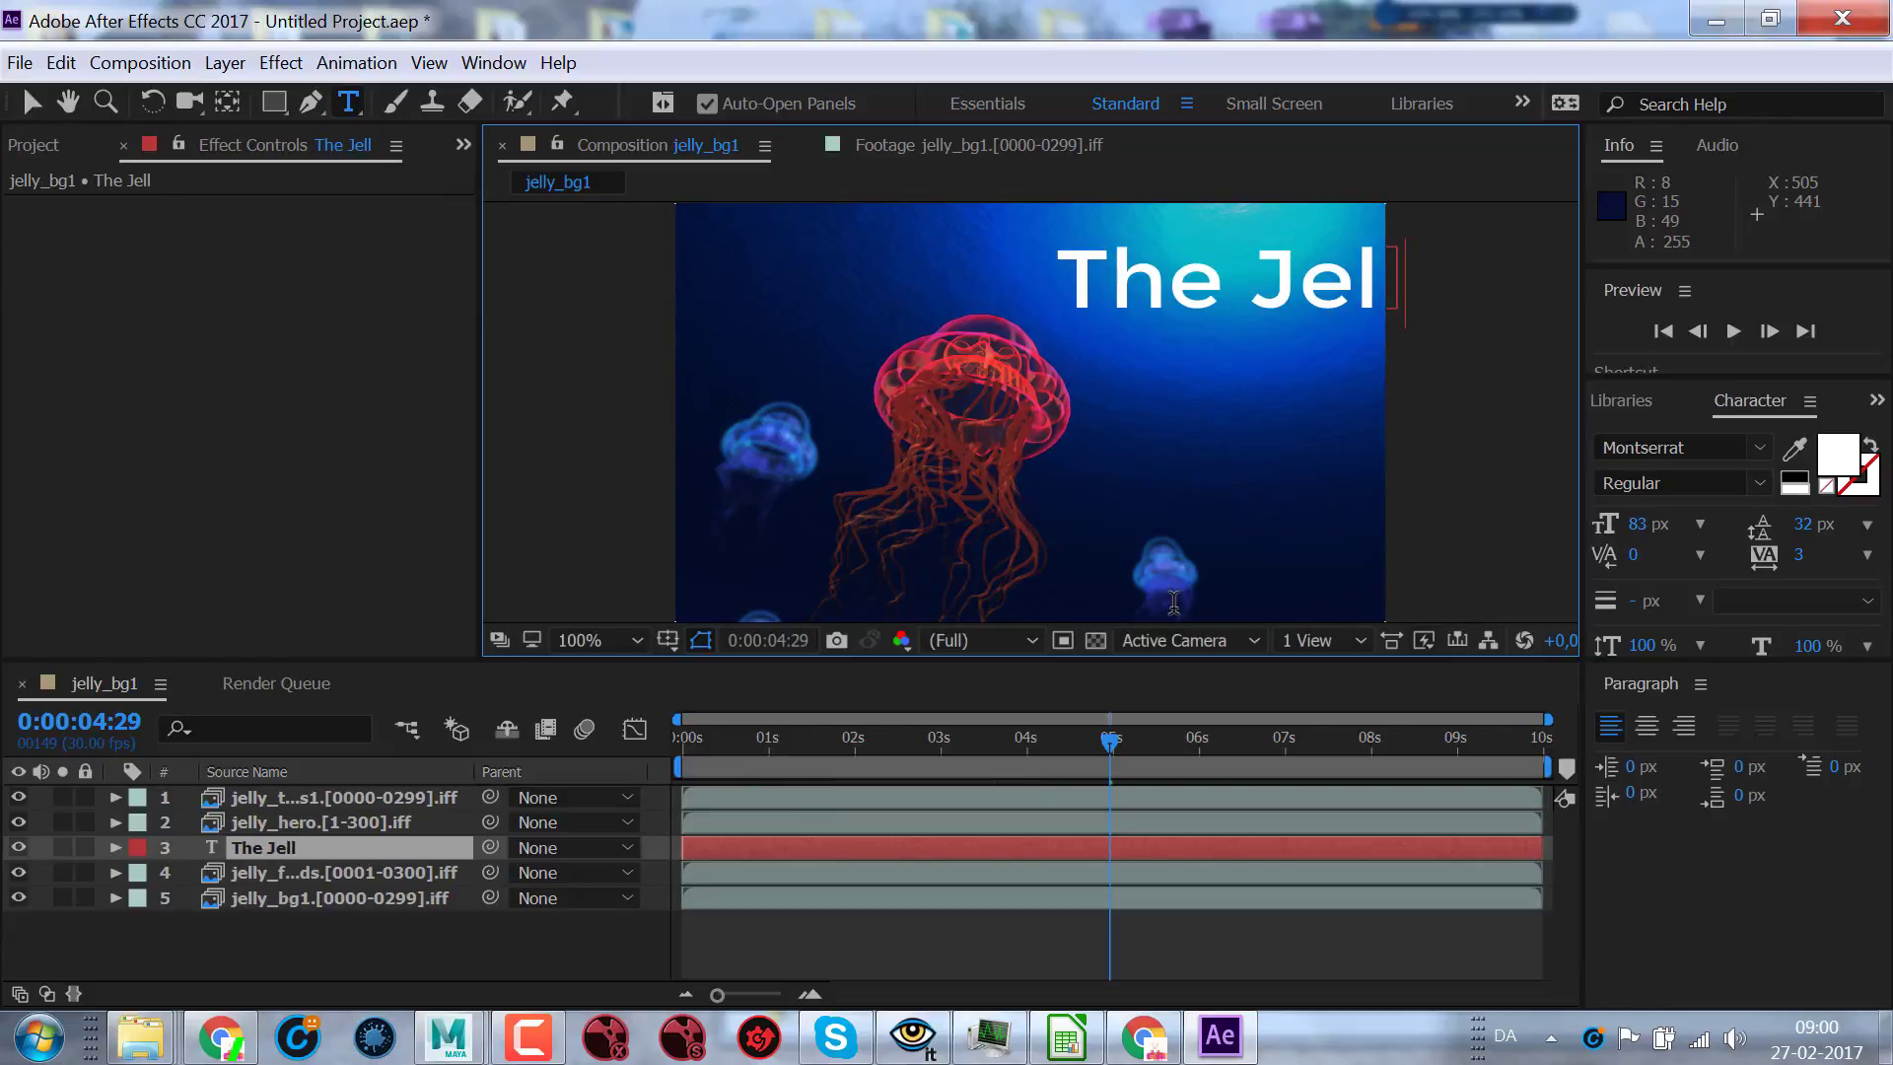
pyautogui.write('lyfish')
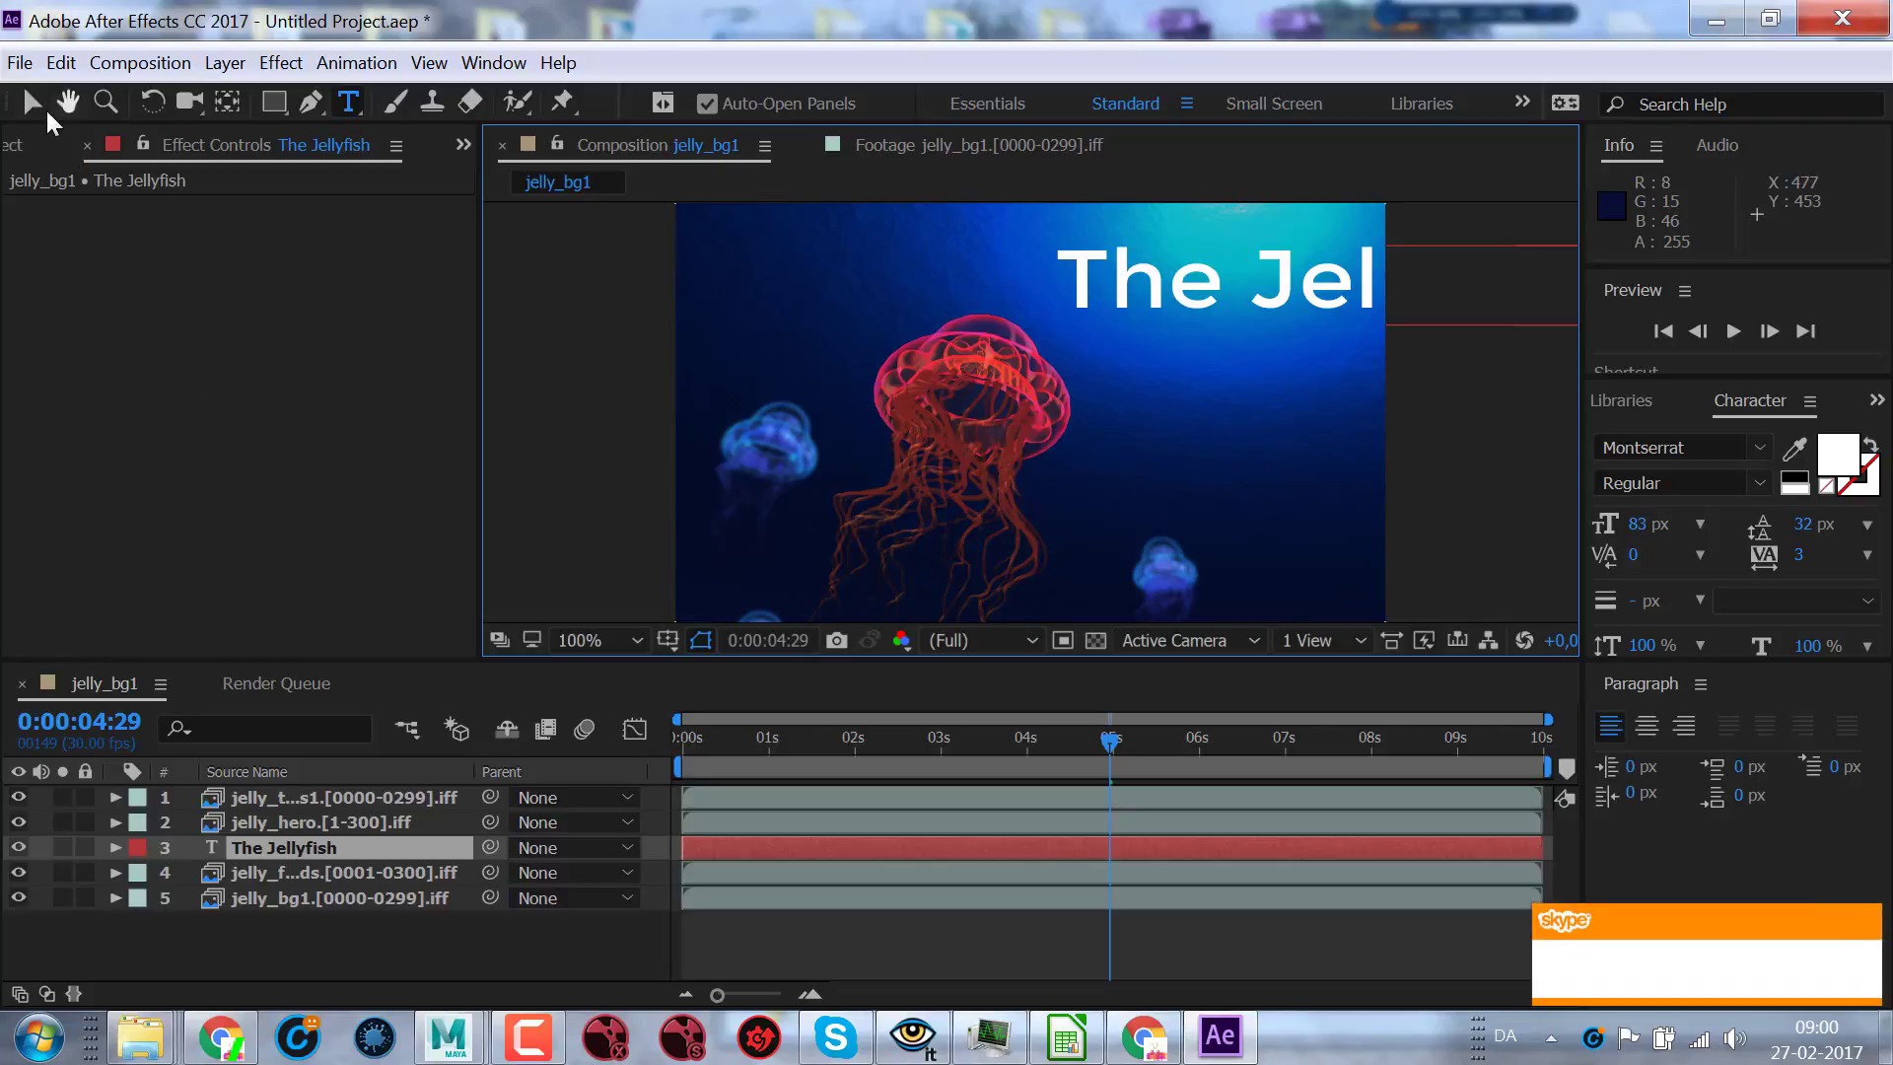
pyautogui.click(31, 101)
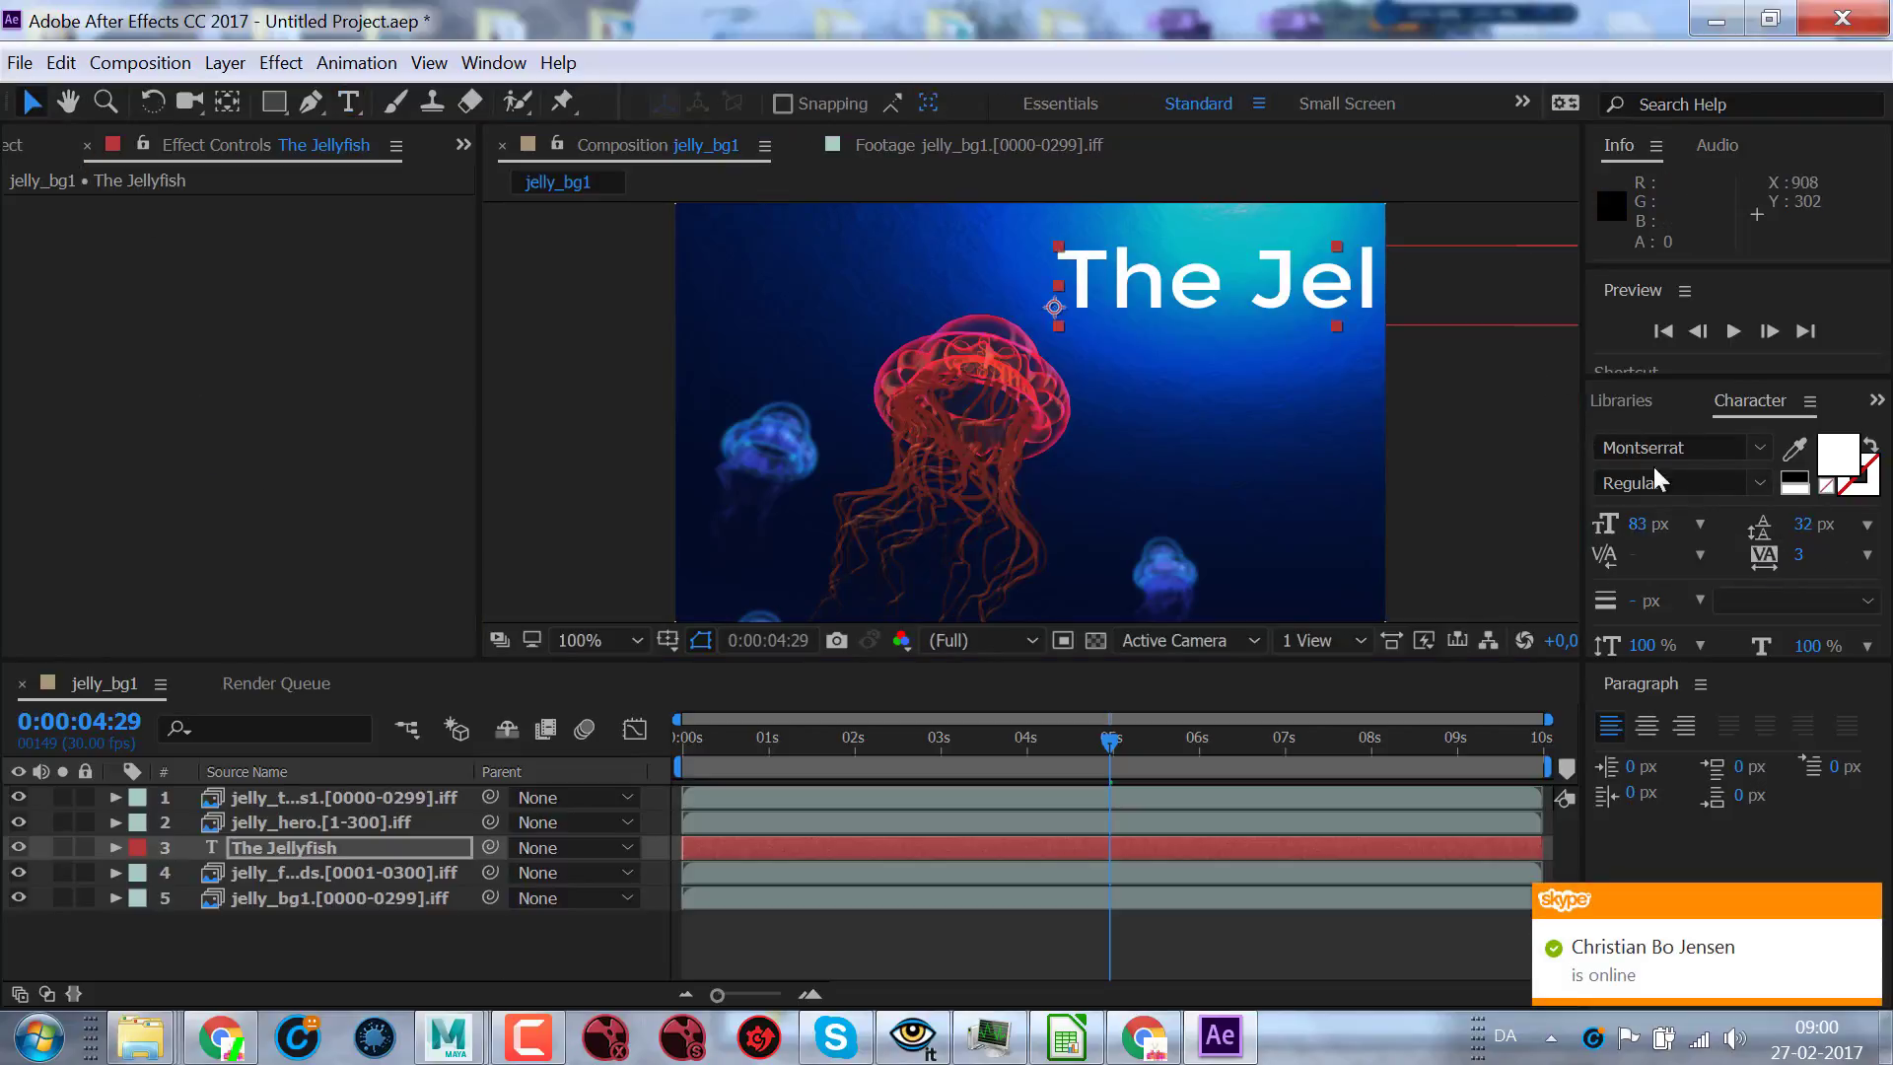
pyautogui.moveTo(1881, 915)
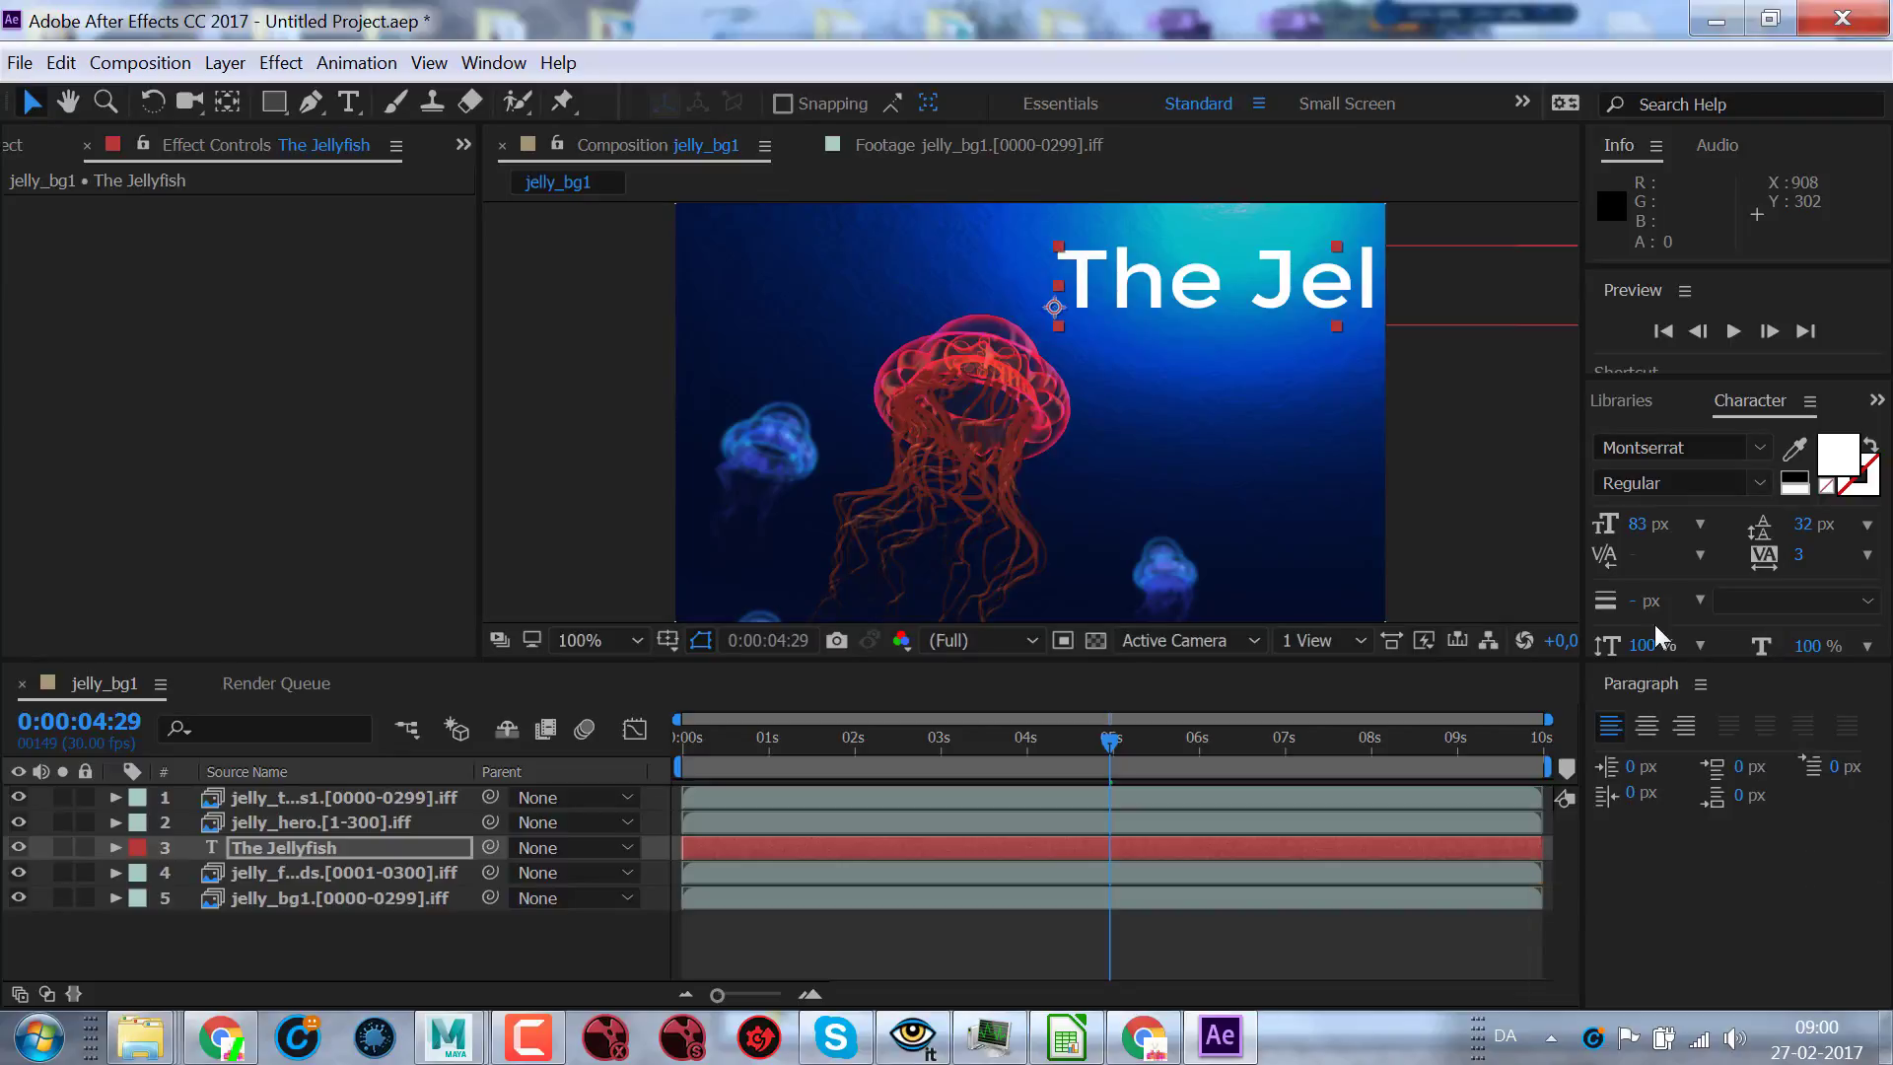
pyautogui.moveTo(1639, 524); pyautogui.dragTo(1569, 521)
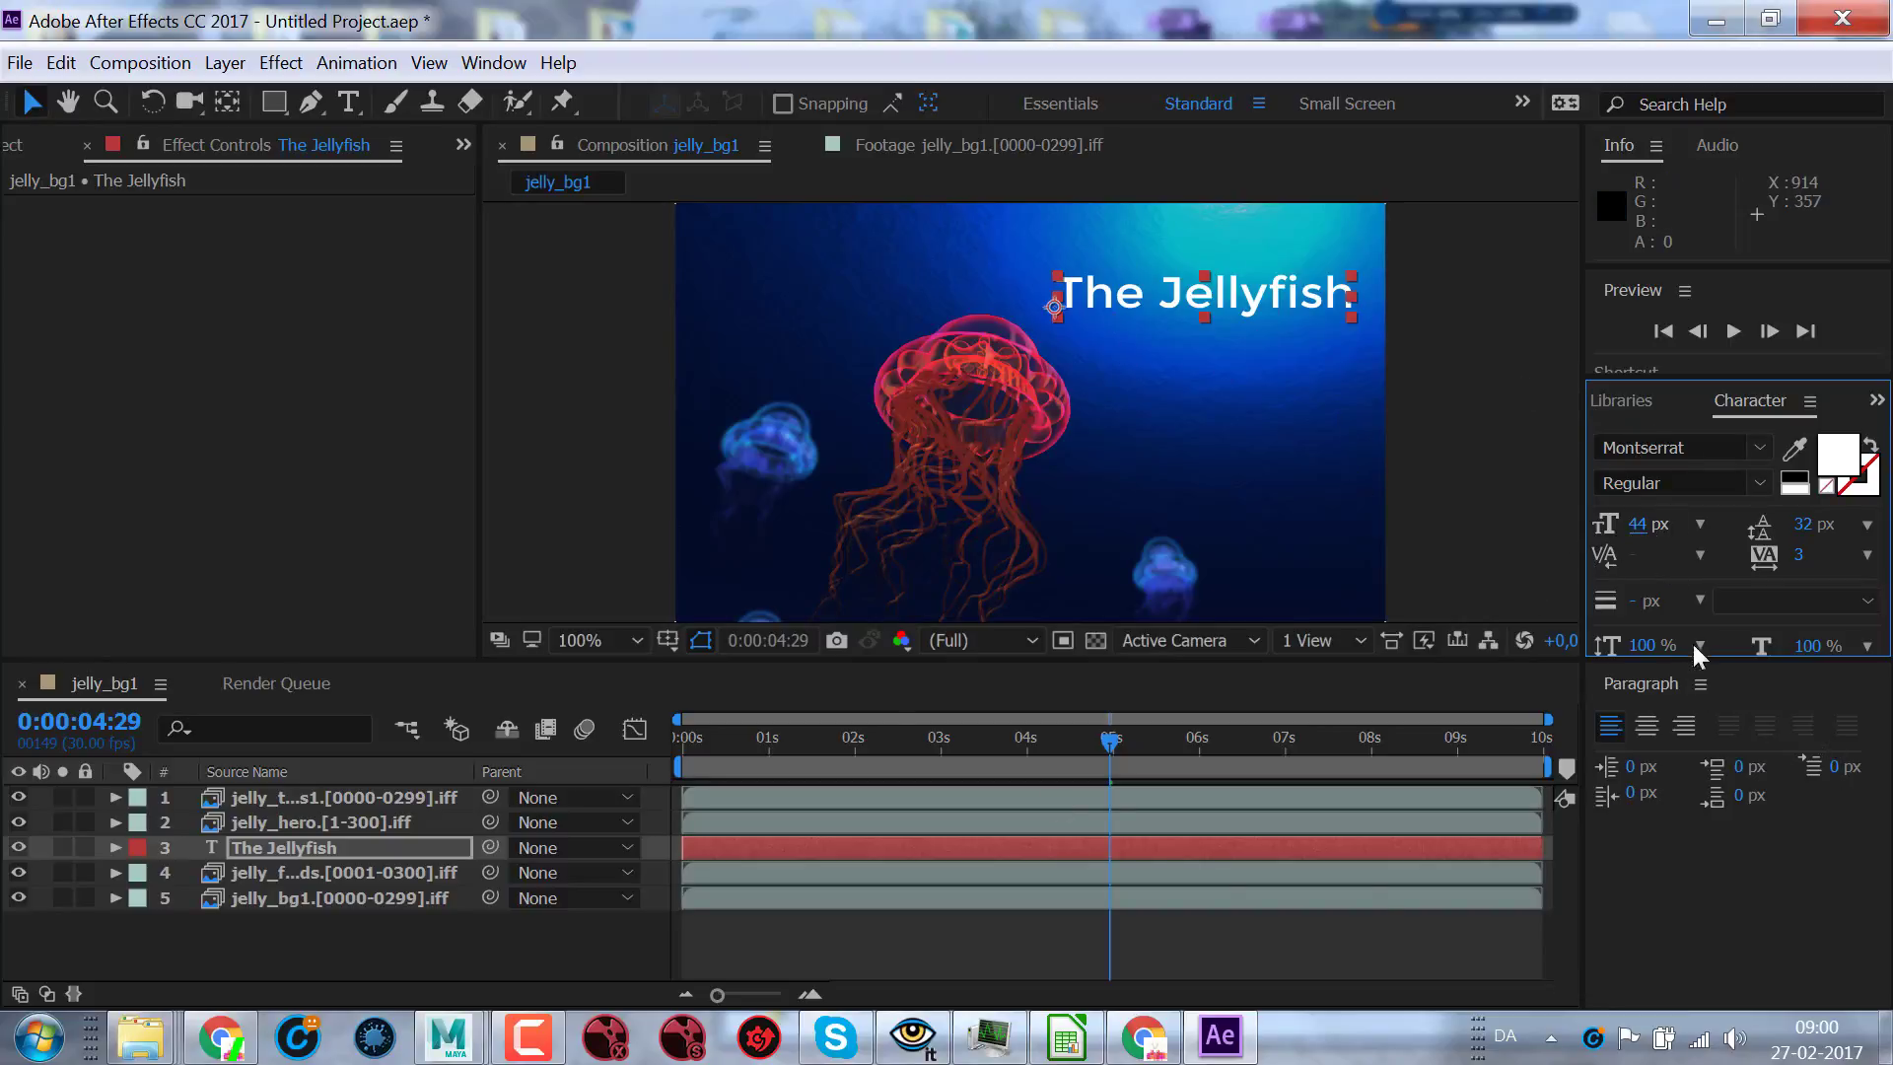
pyautogui.click(1879, 402)
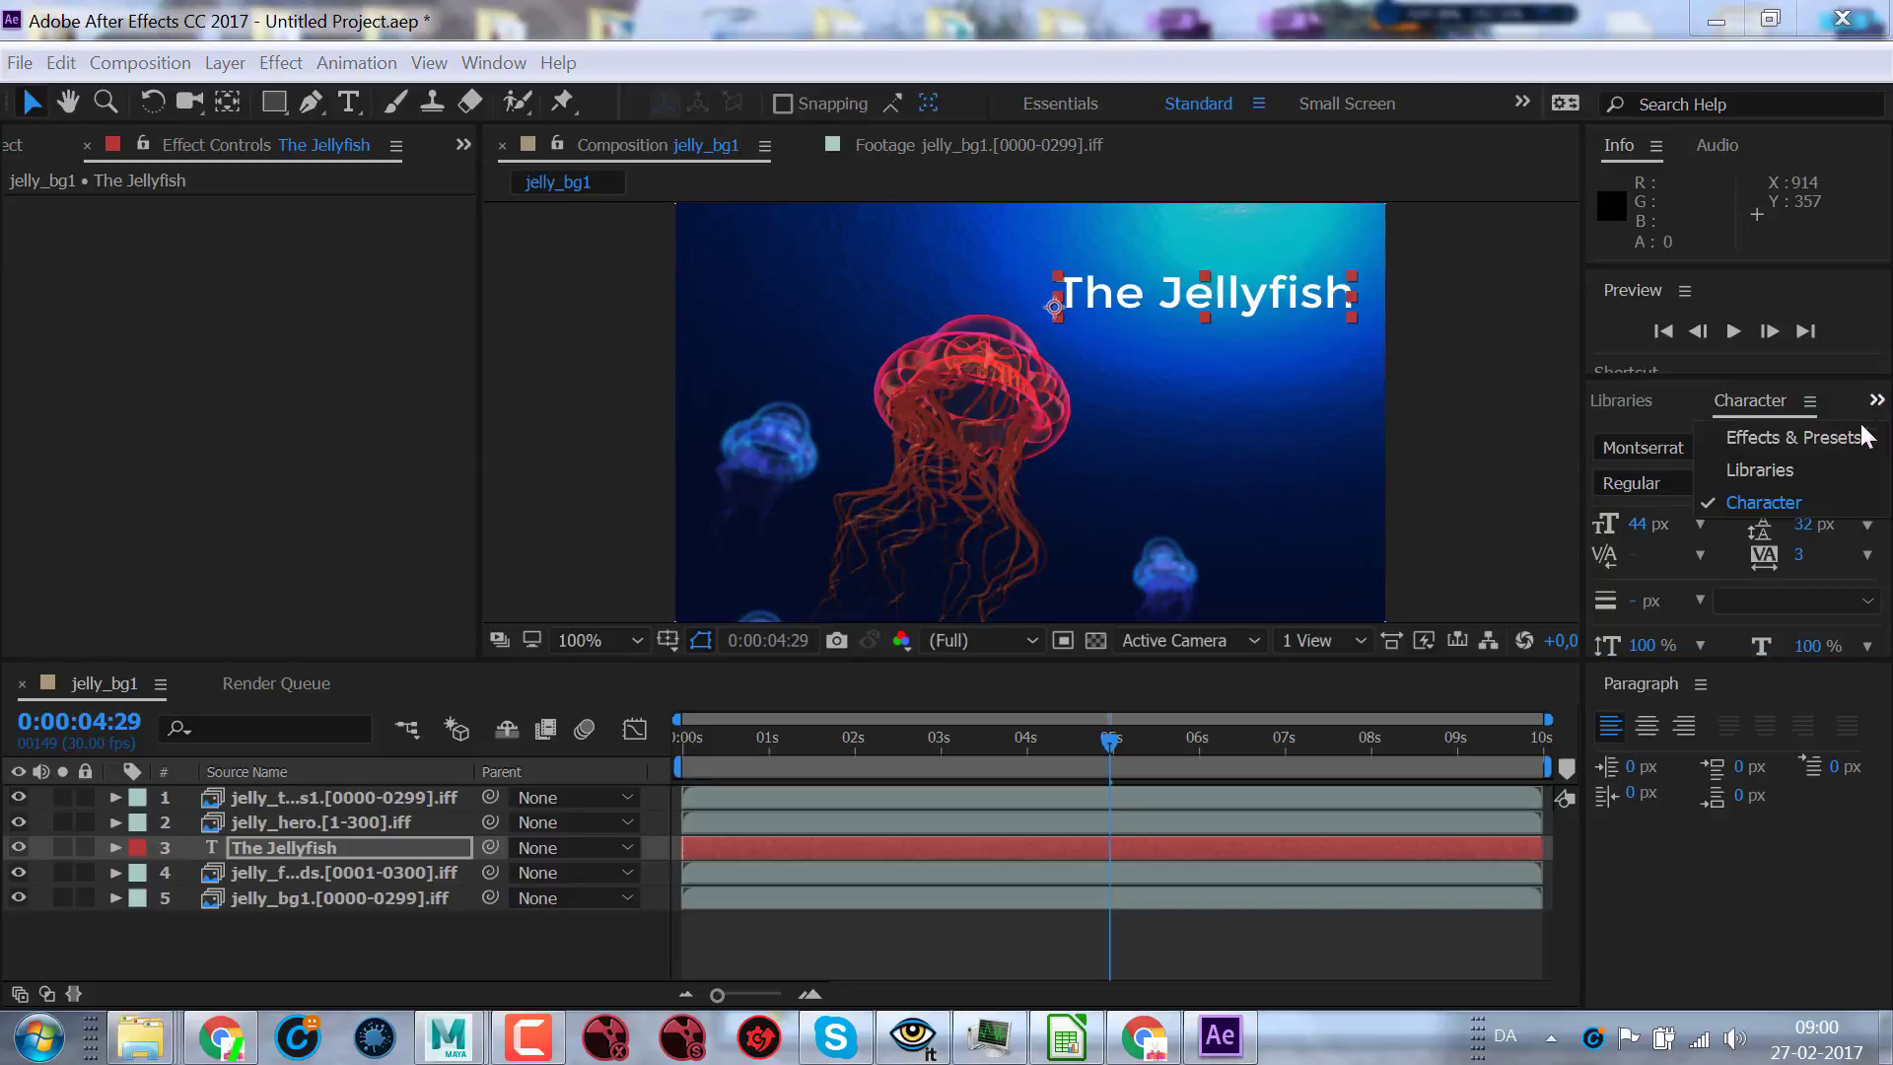
# - Search 'drop', apply Drop Shadow to the title layer, and raise Softness to about 10
pyautogui.click(1832, 436)
pyautogui.click(1731, 439)
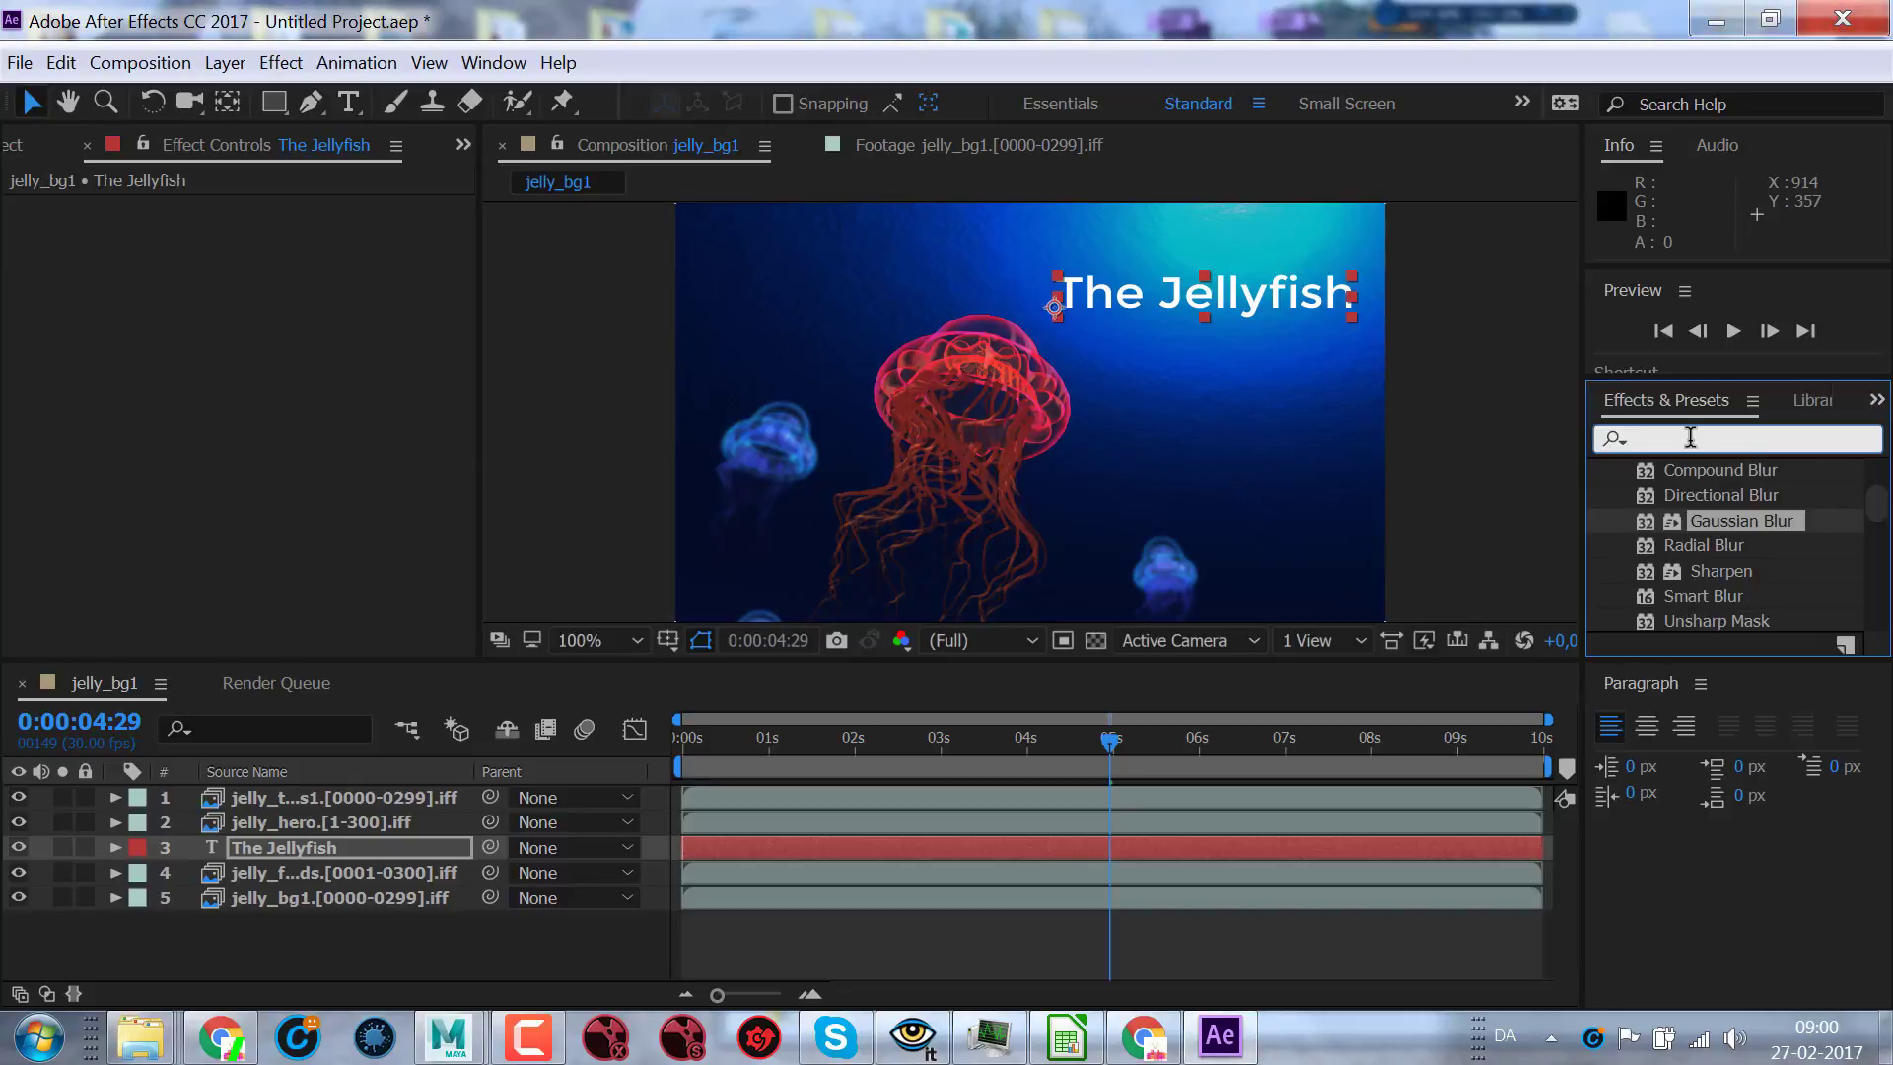
pyautogui.write('drop')
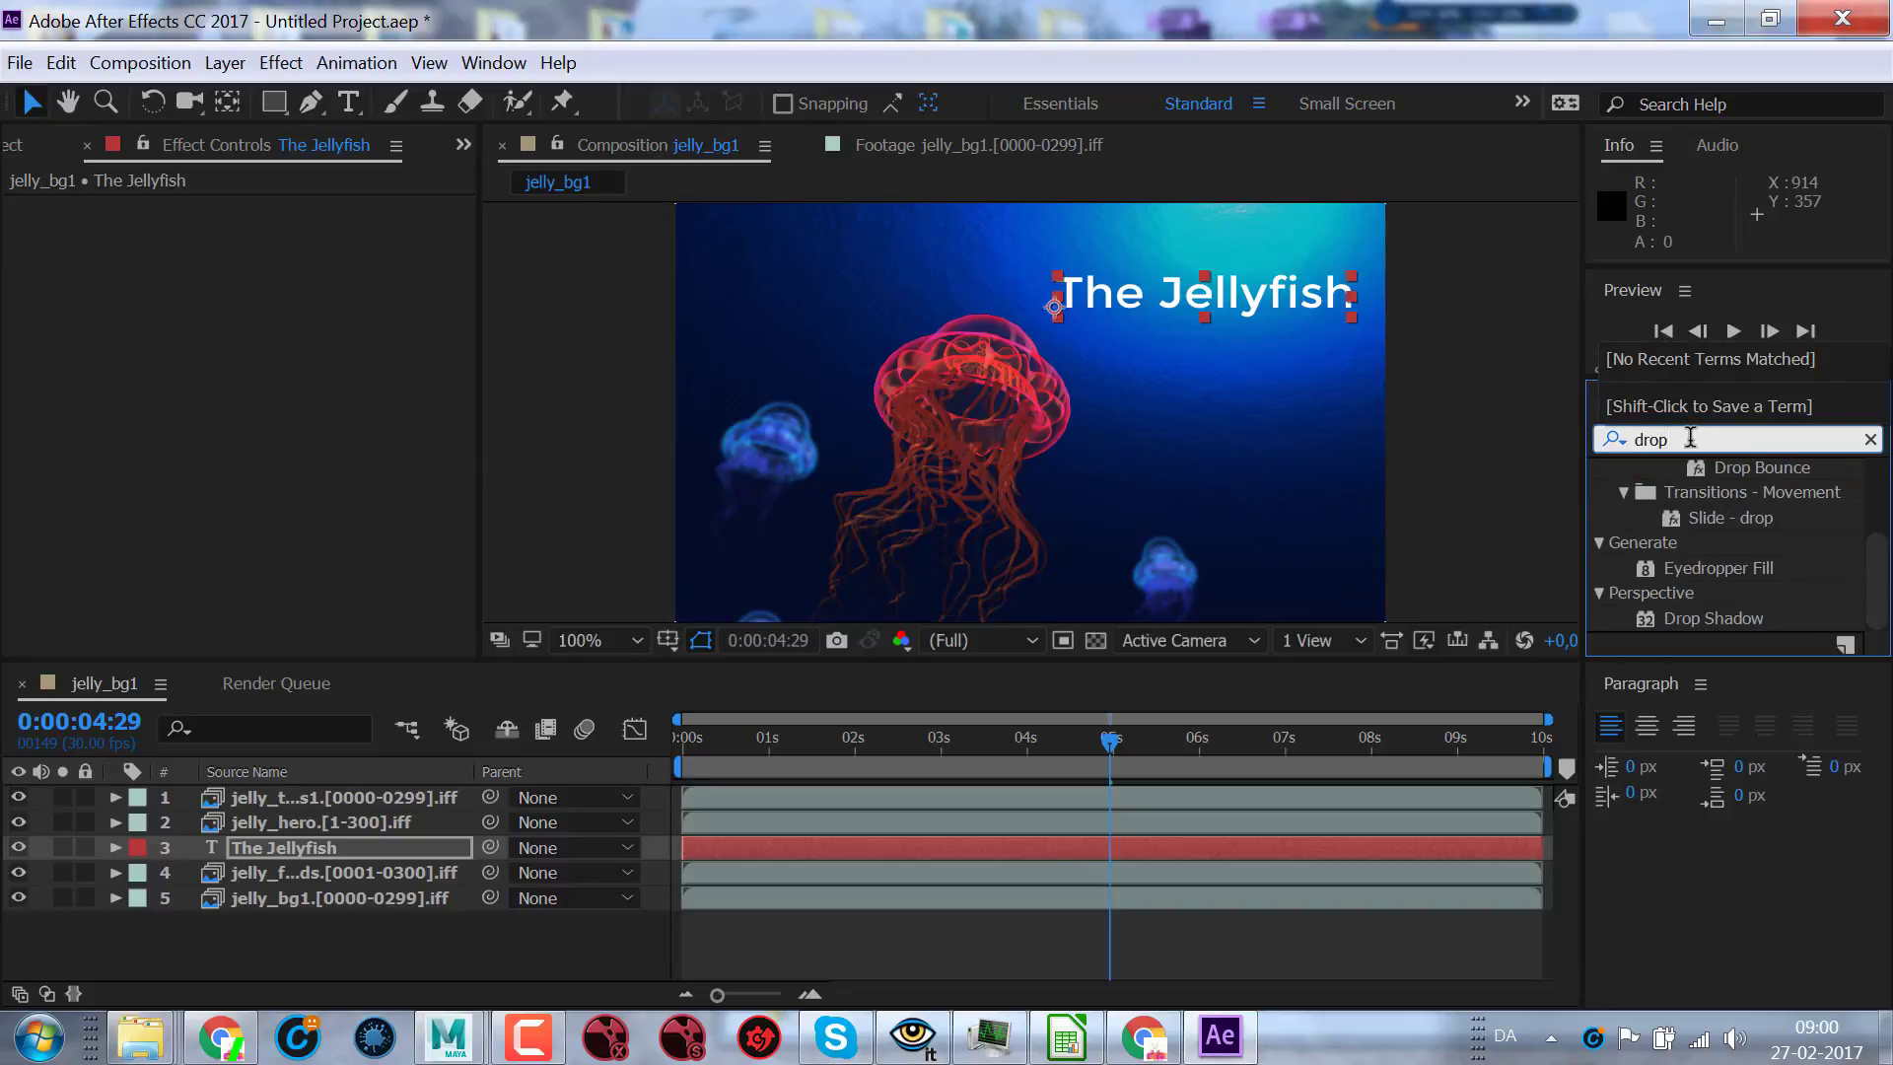
pyautogui.moveTo(1714, 618)
pyautogui.mouseDown()
pyautogui.moveTo(1276, 286)
pyautogui.moveTo(903, 532)
pyautogui.mouseUp()
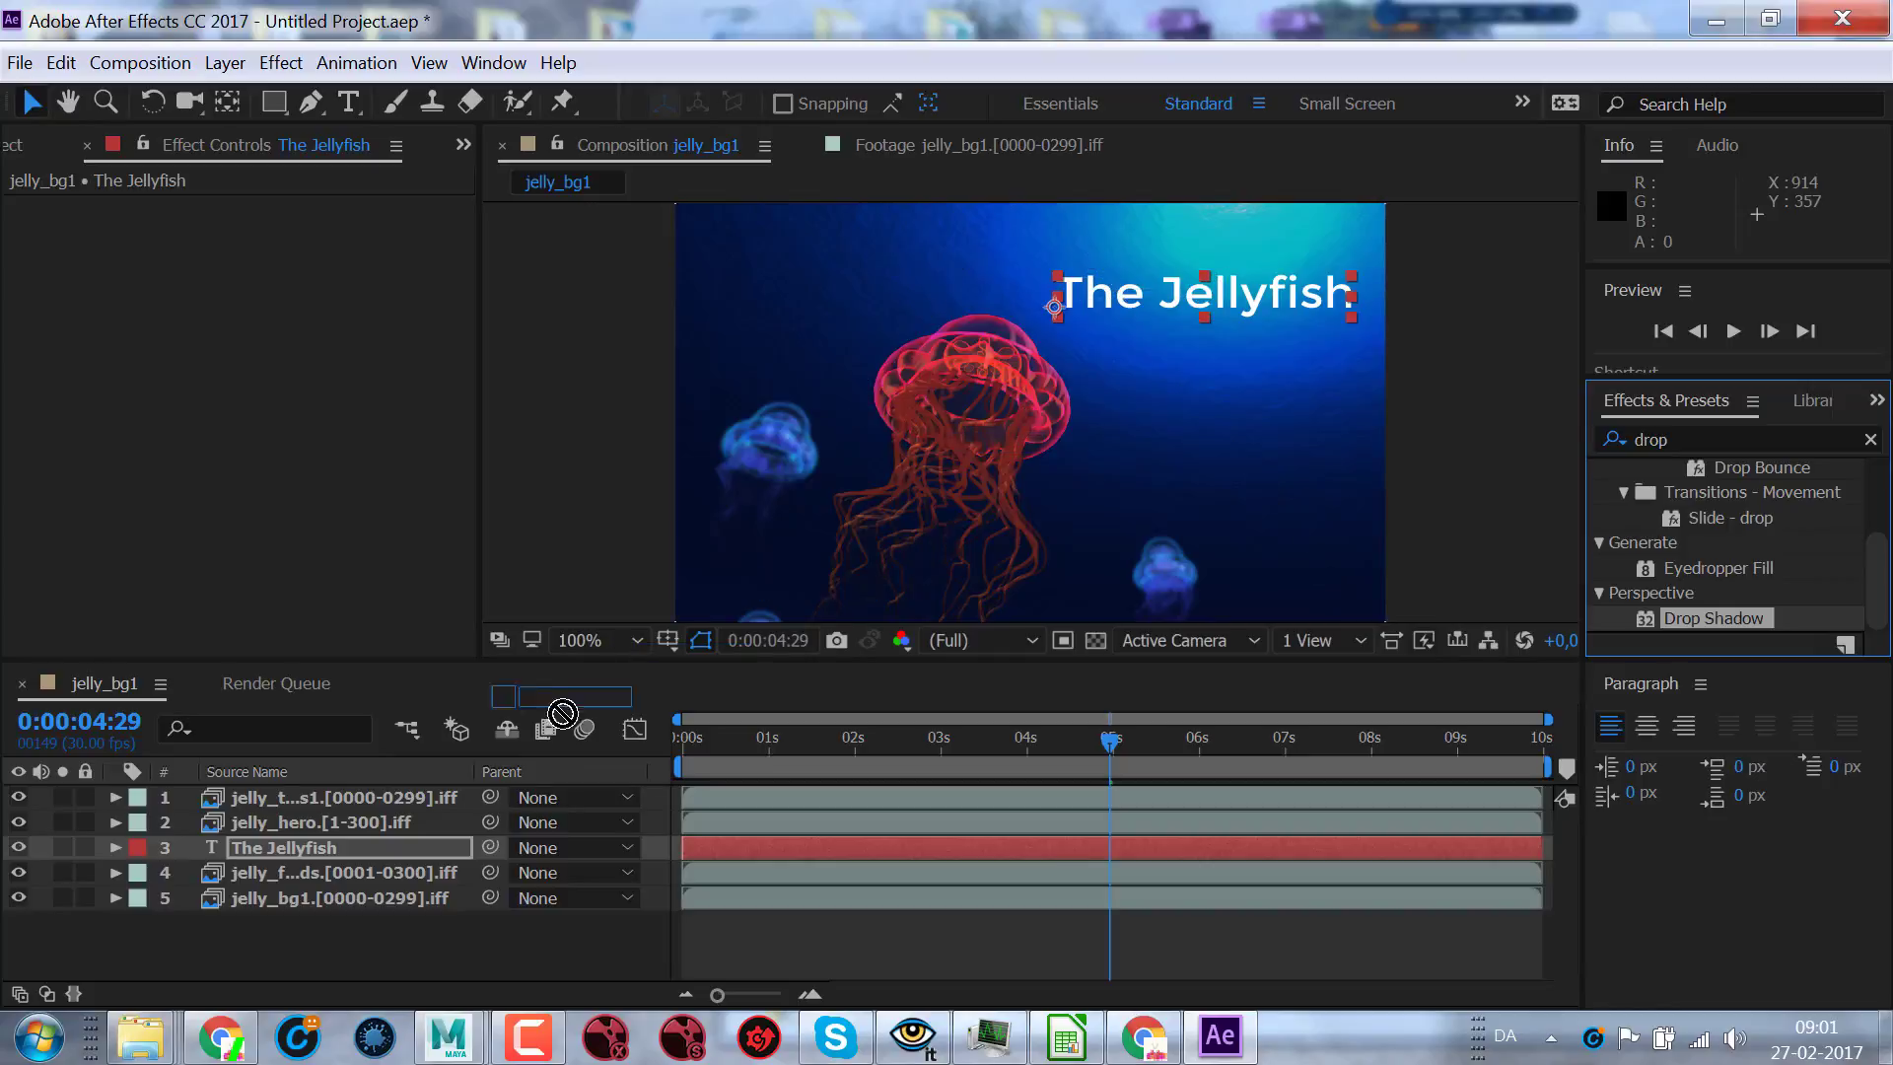
pyautogui.moveTo(903, 532); pyautogui.dragTo(409, 863)
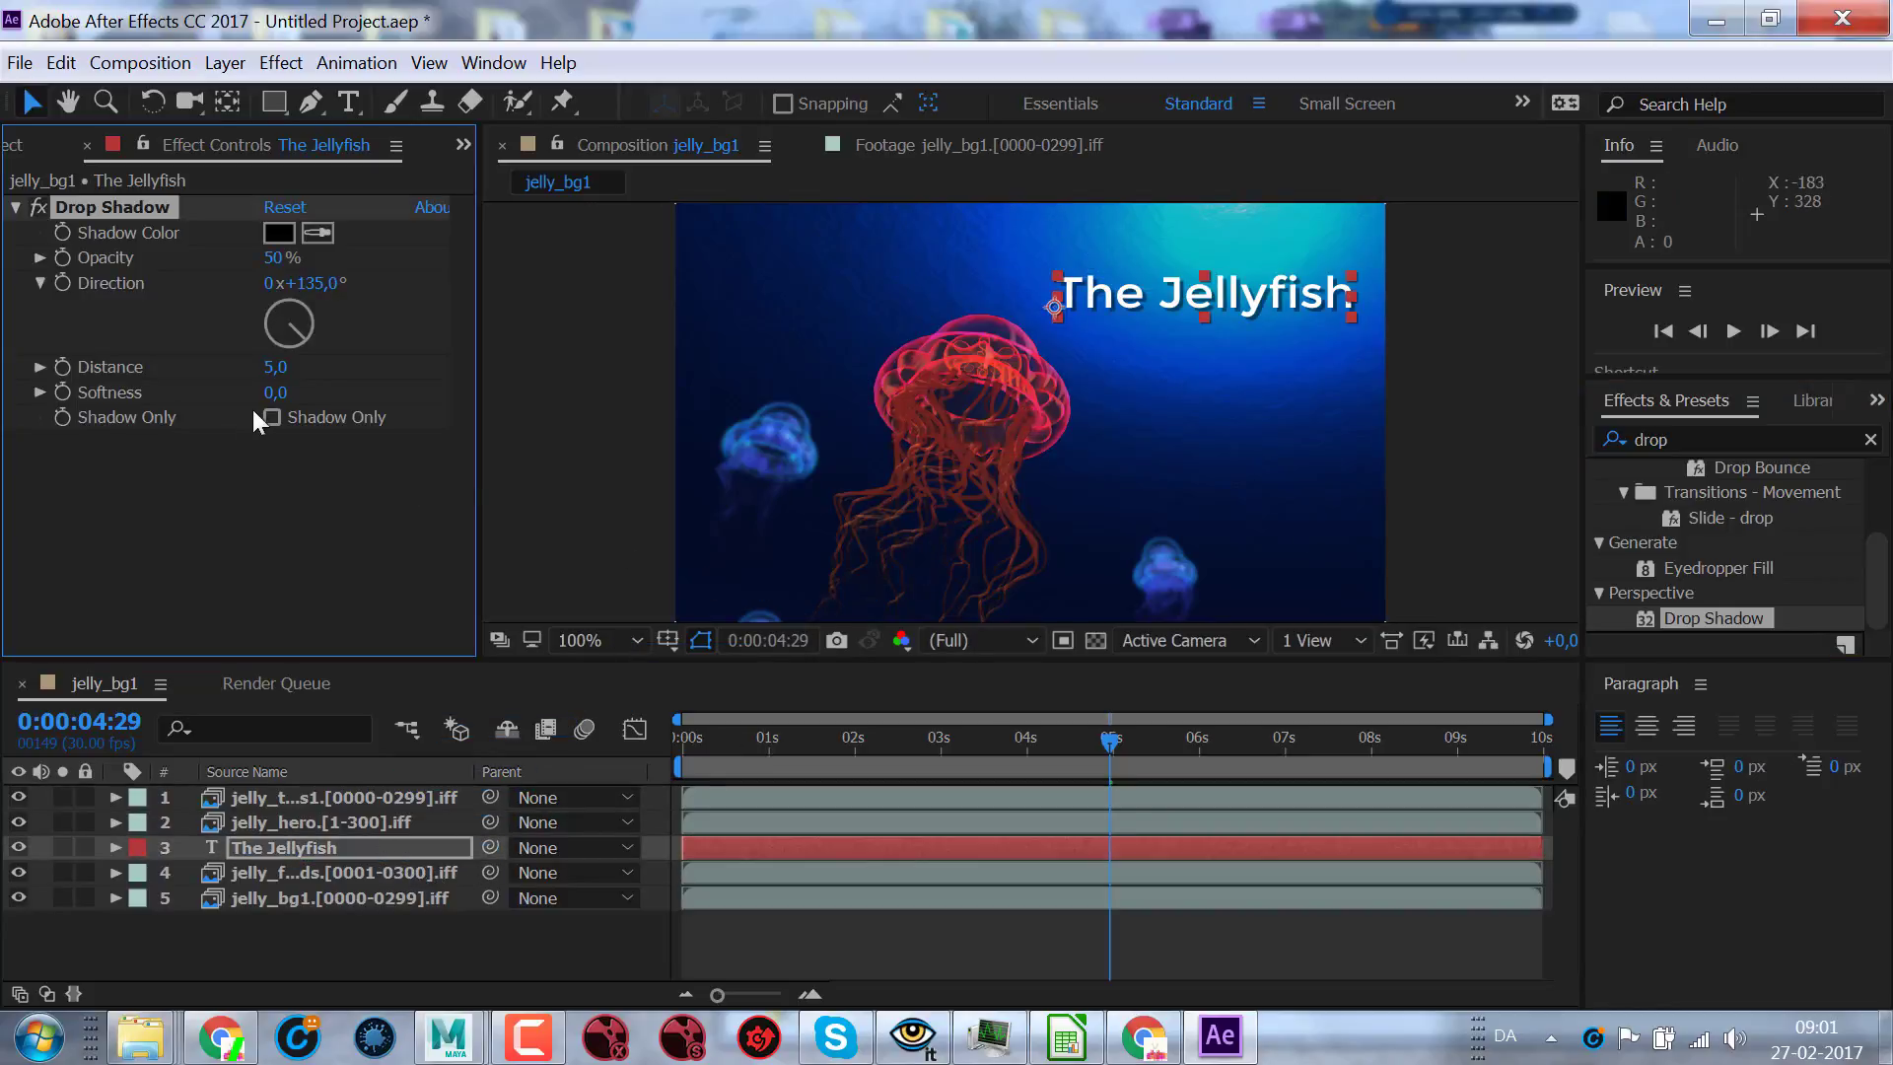
pyautogui.moveTo(282, 392); pyautogui.dragTo(292, 392)
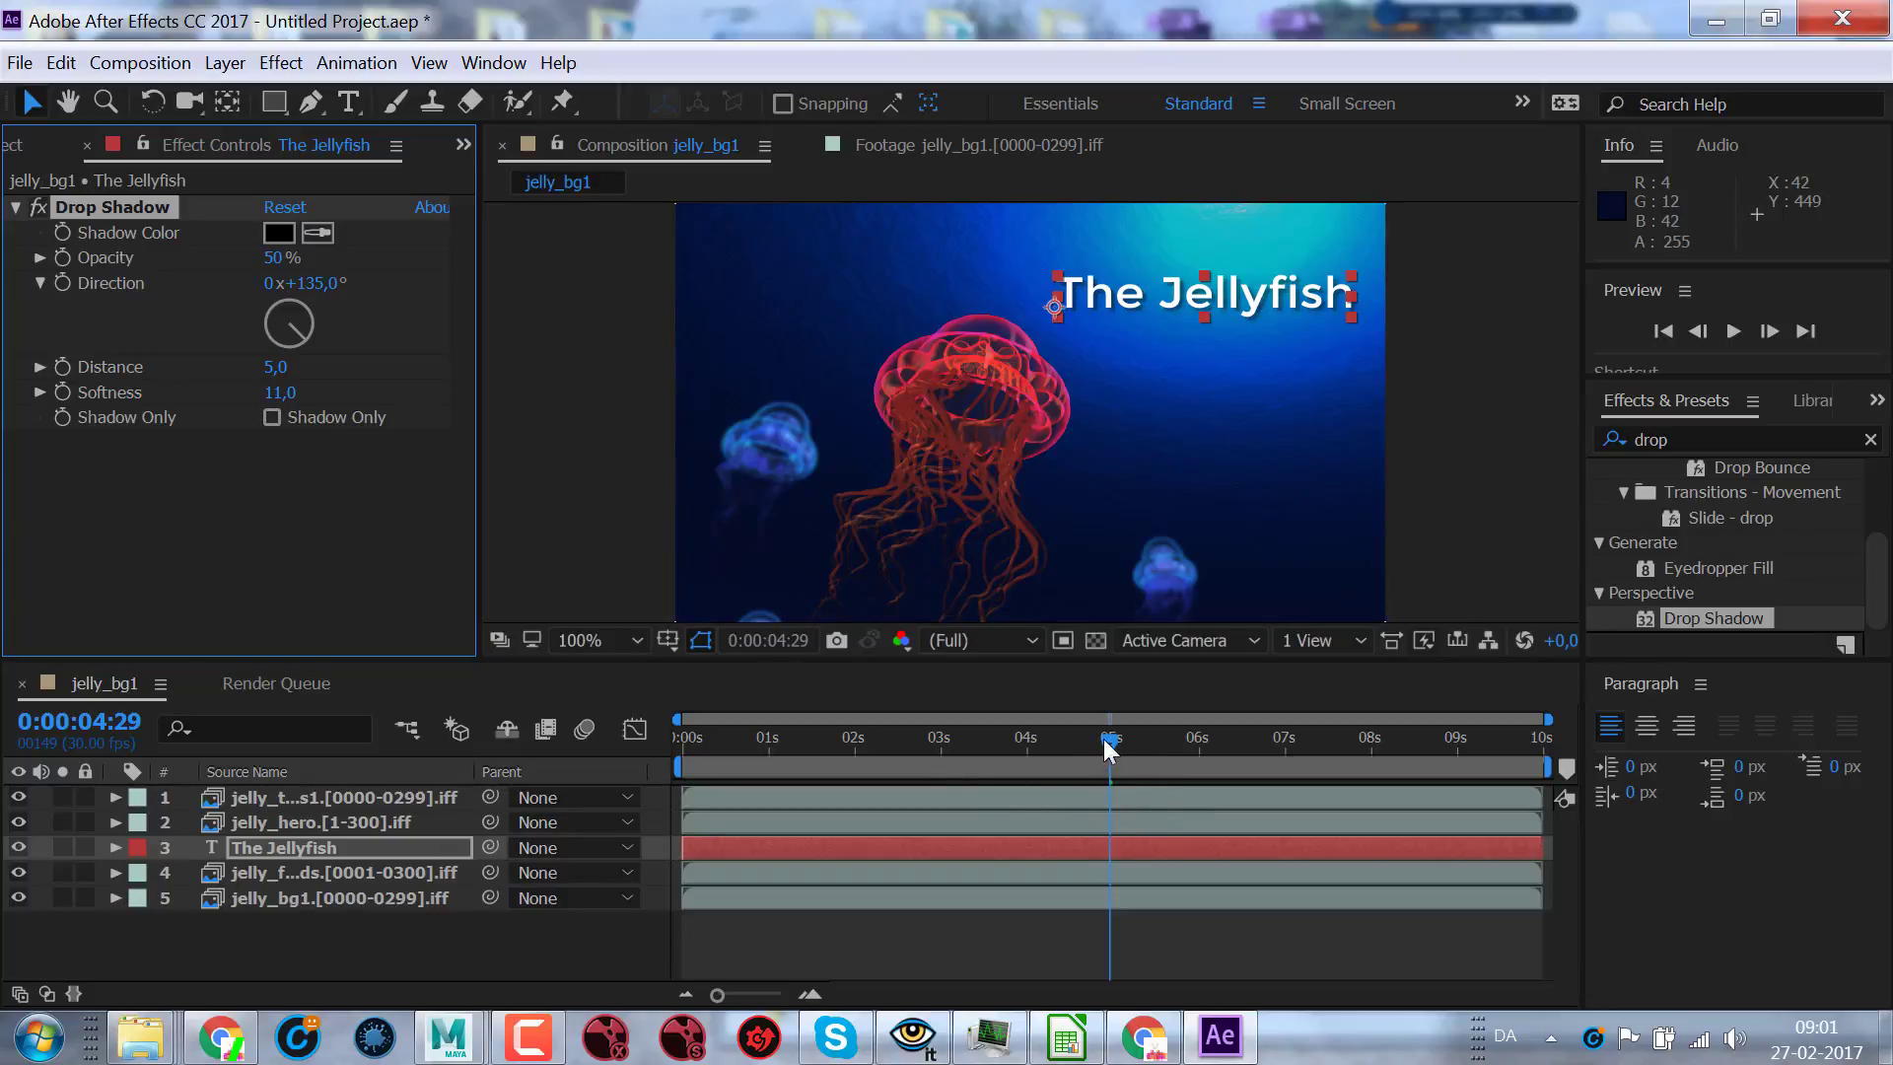
# - Scrub through the clip and shift The Jellyfish title slightly down-left onto the red jellyfish's bell
pyautogui.click(1106, 742)
pyautogui.moveTo(1108, 748); pyautogui.dragTo(1452, 749)
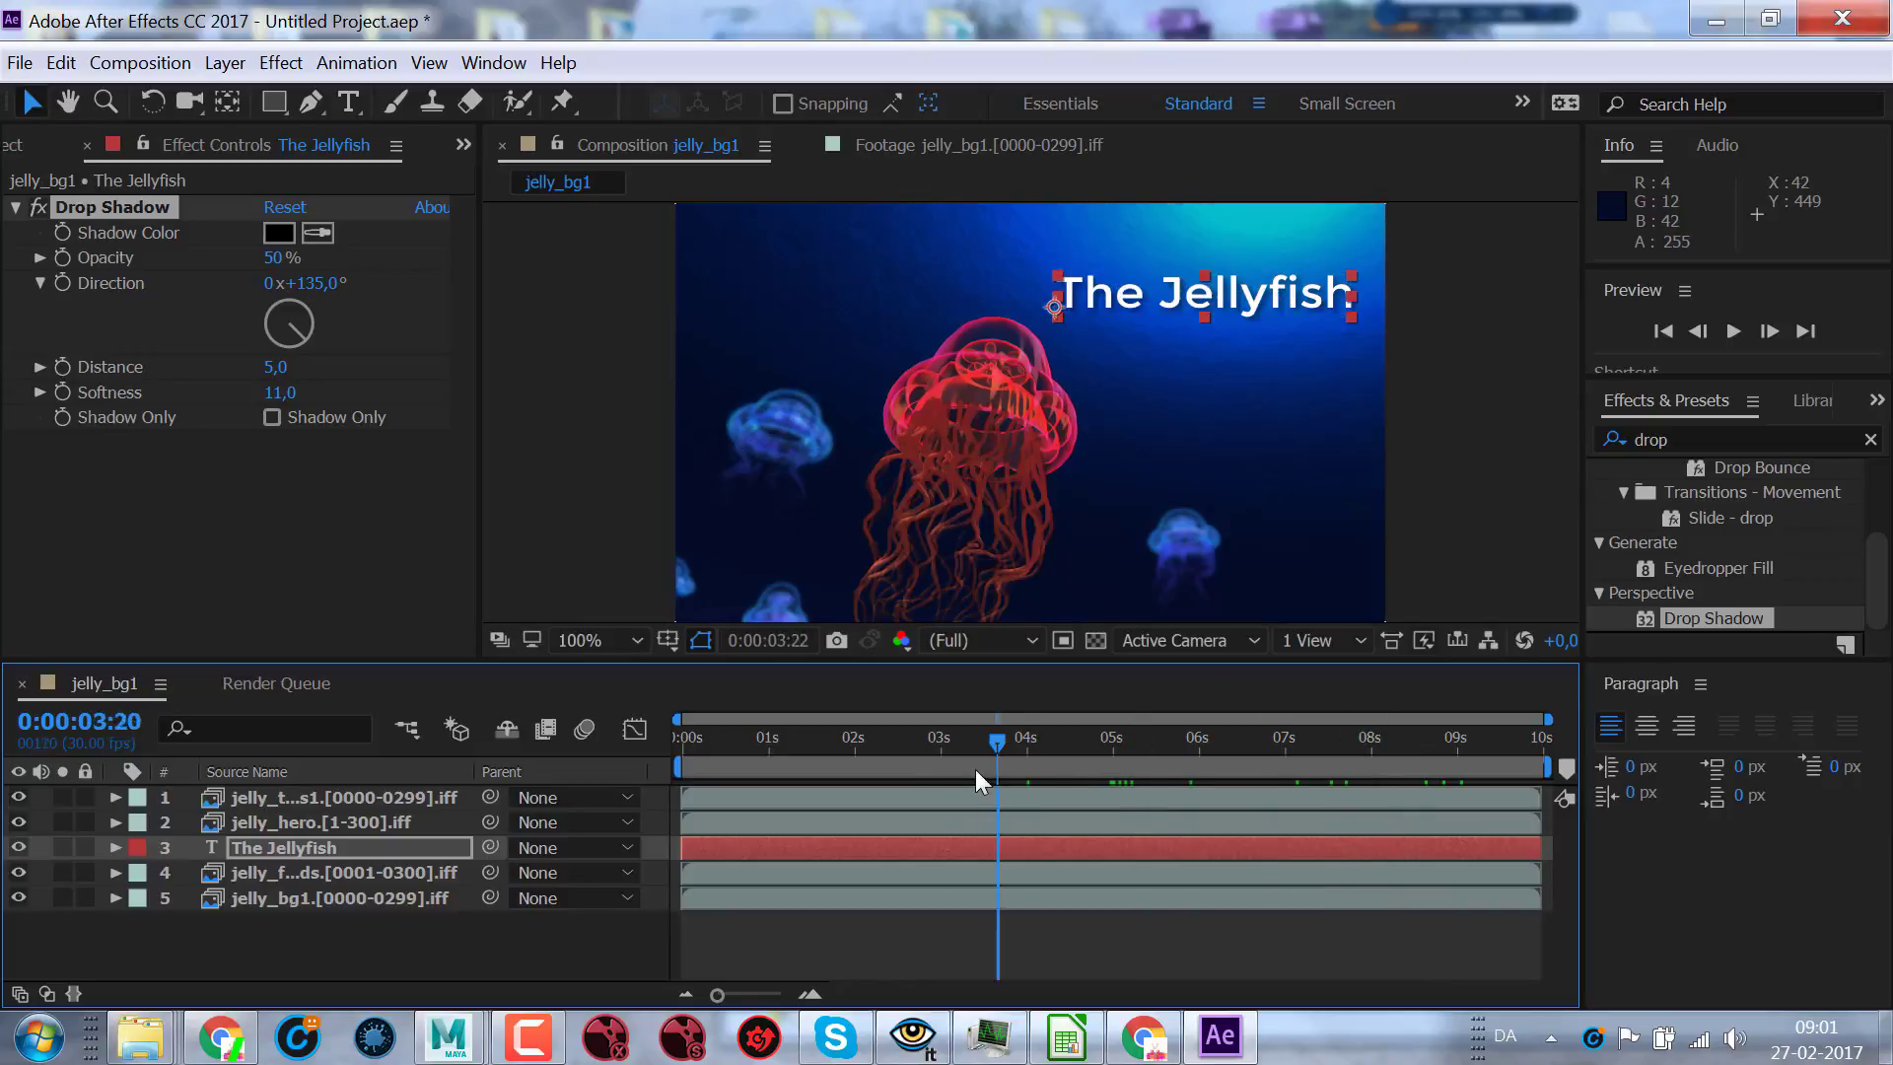
pyautogui.moveTo(1454, 749)
pyautogui.mouseDown()
pyautogui.moveTo(769, 767)
pyautogui.moveTo(811, 768)
pyautogui.mouseUp()
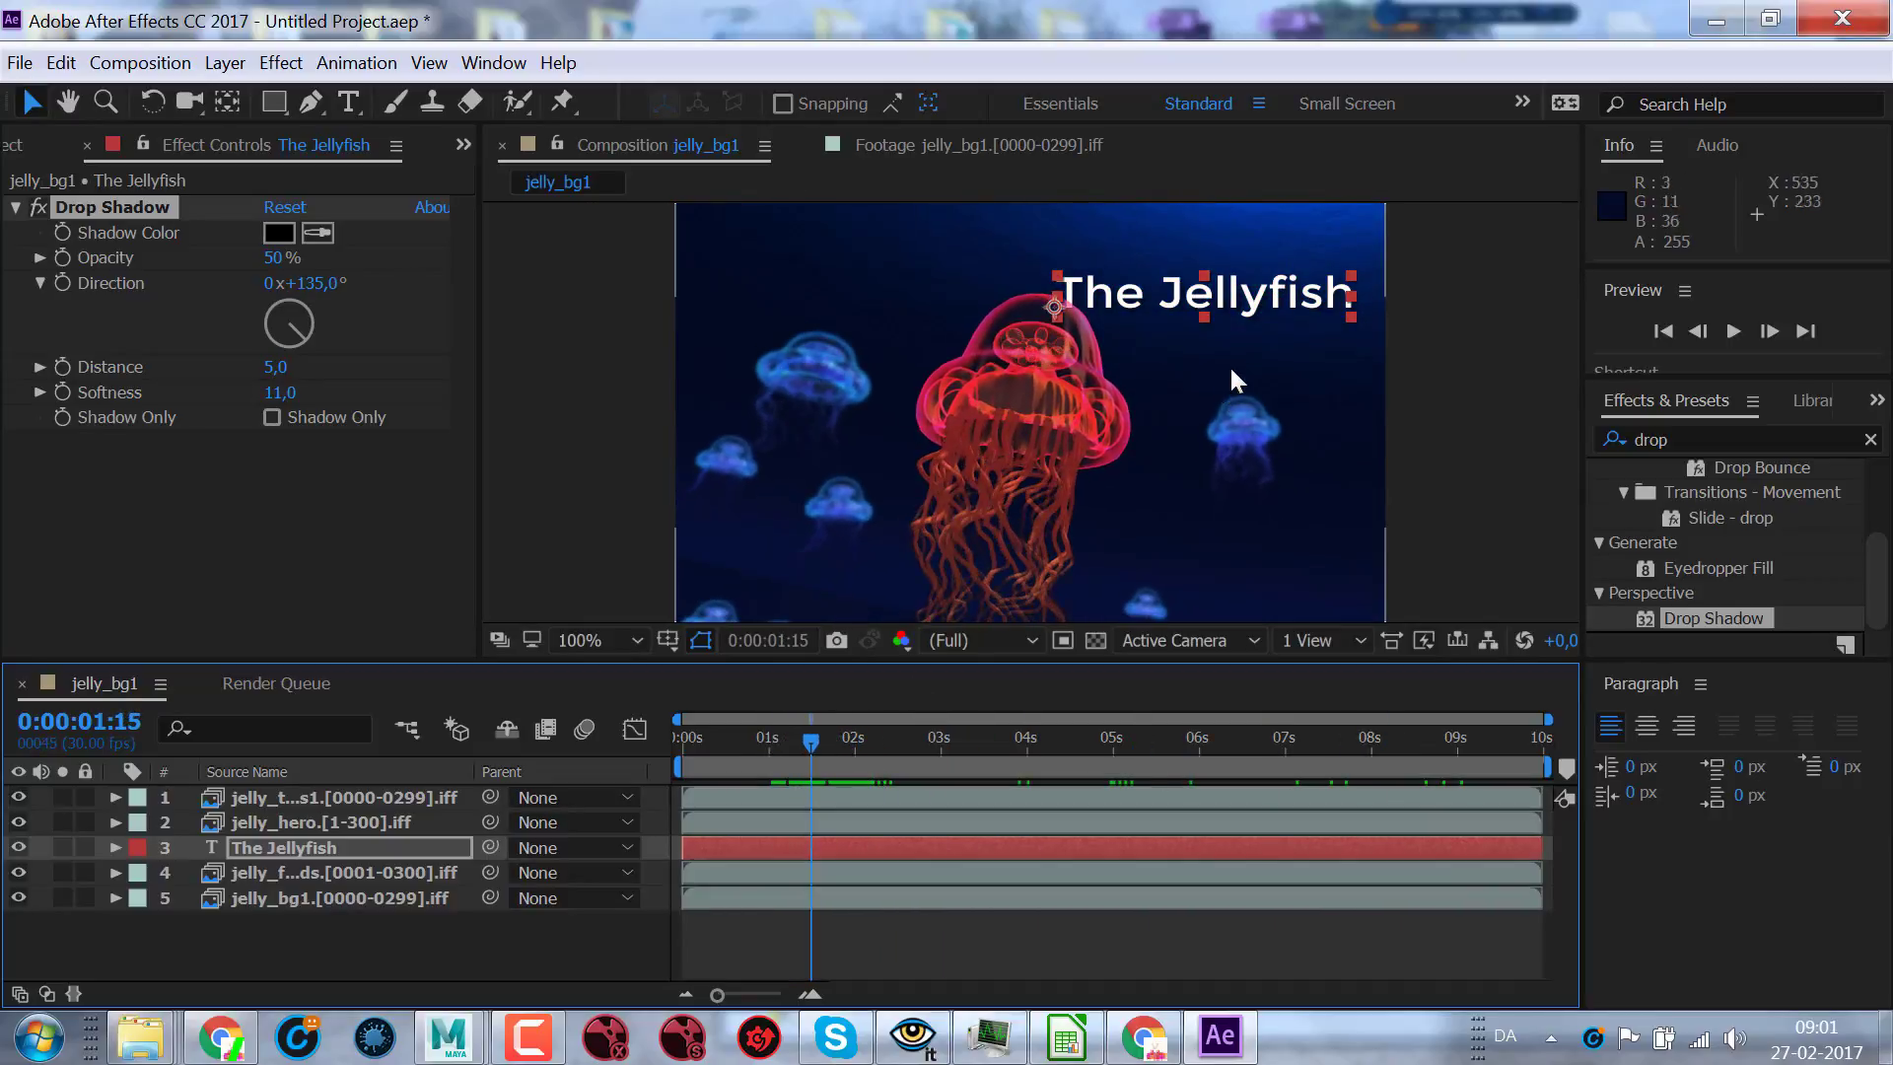
pyautogui.moveTo(1177, 308)
pyautogui.mouseDown()
pyautogui.moveTo(1172, 333)
pyautogui.moveTo(1137, 320)
pyautogui.mouseUp()
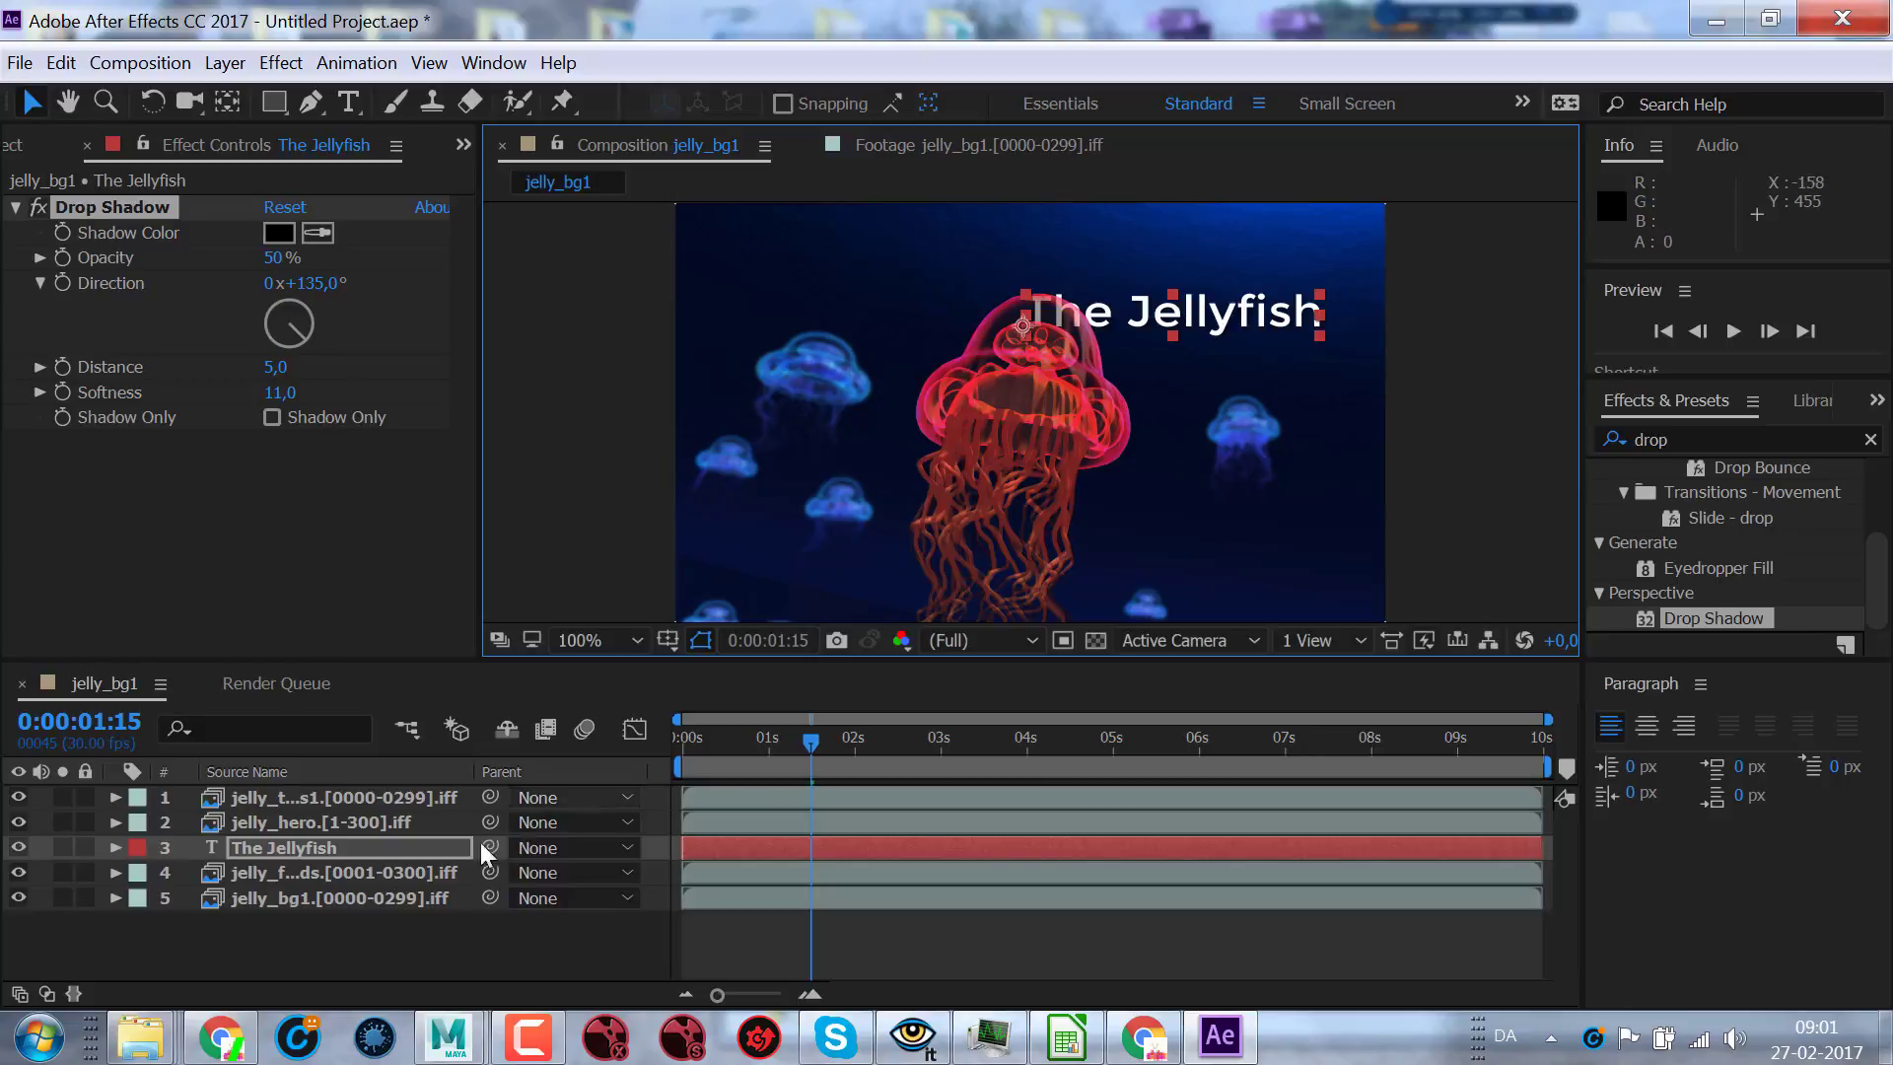
pyautogui.click(373, 938)
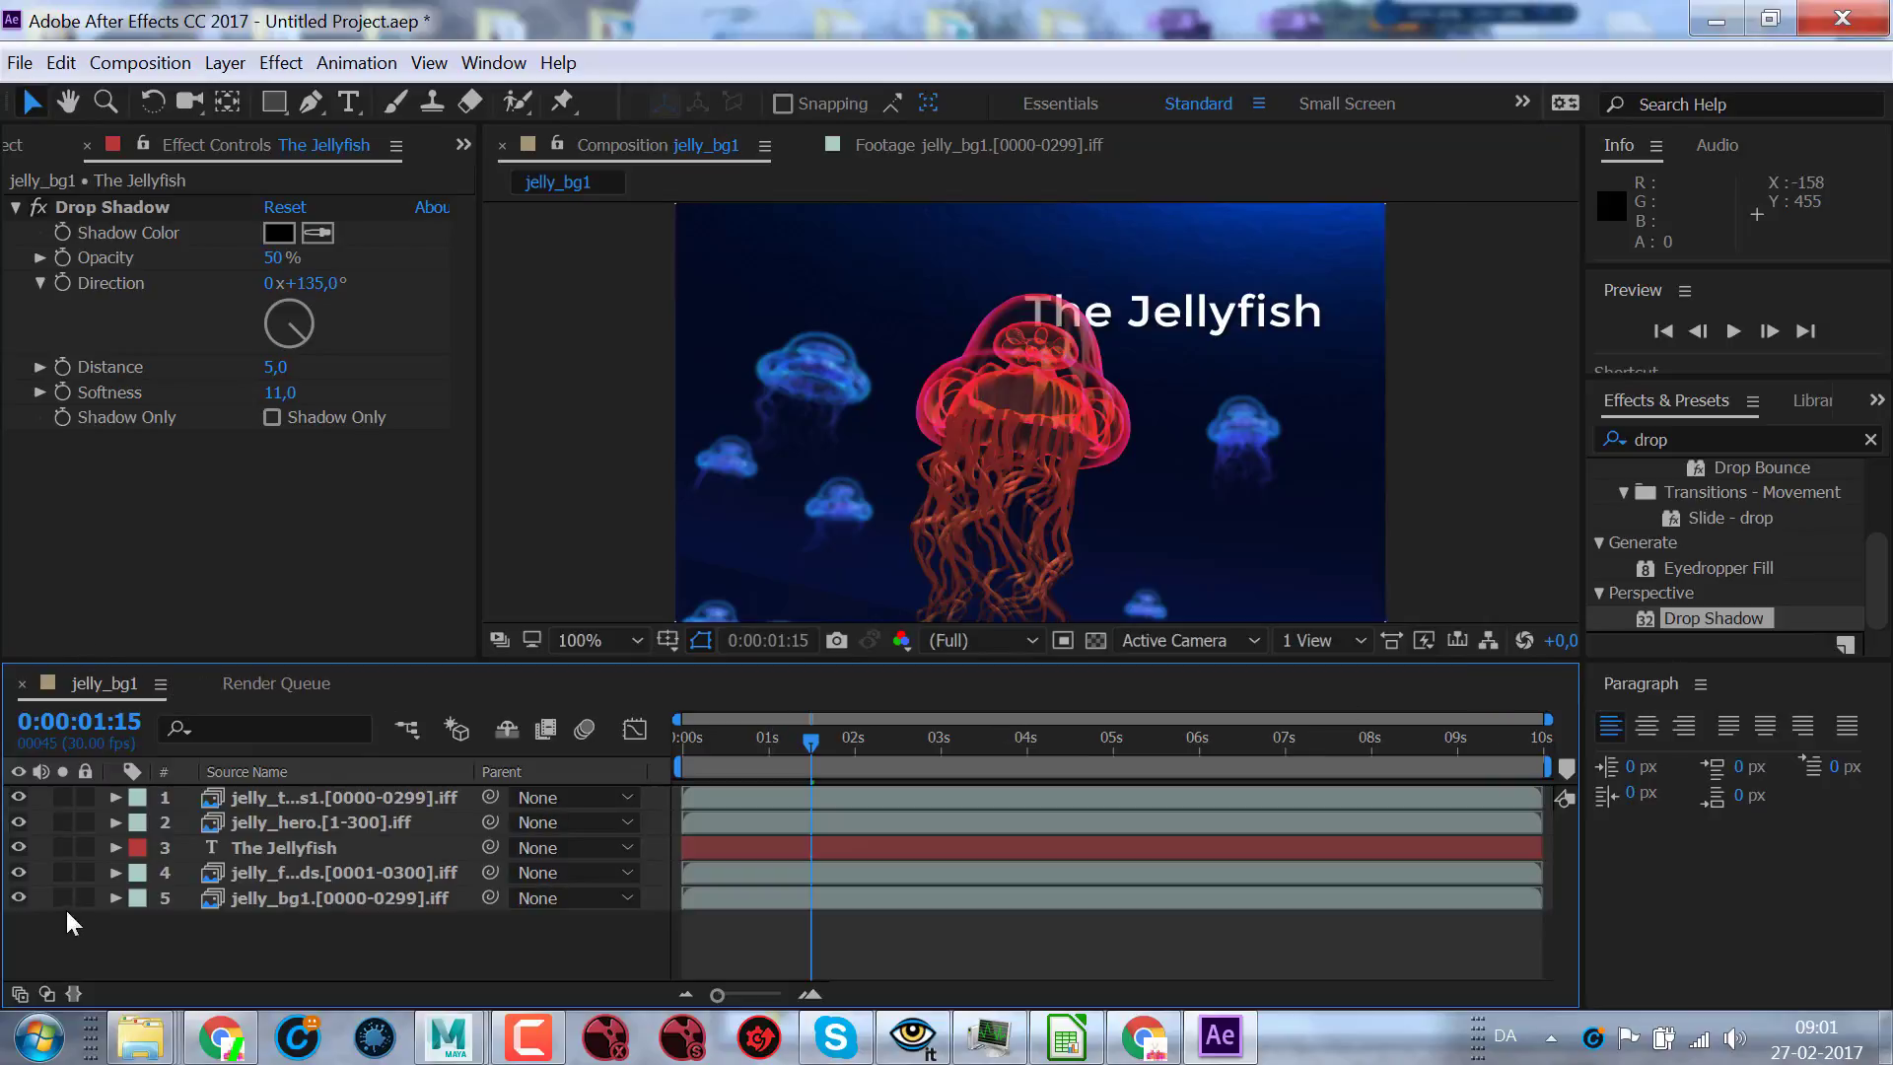
pyautogui.click(140, 62)
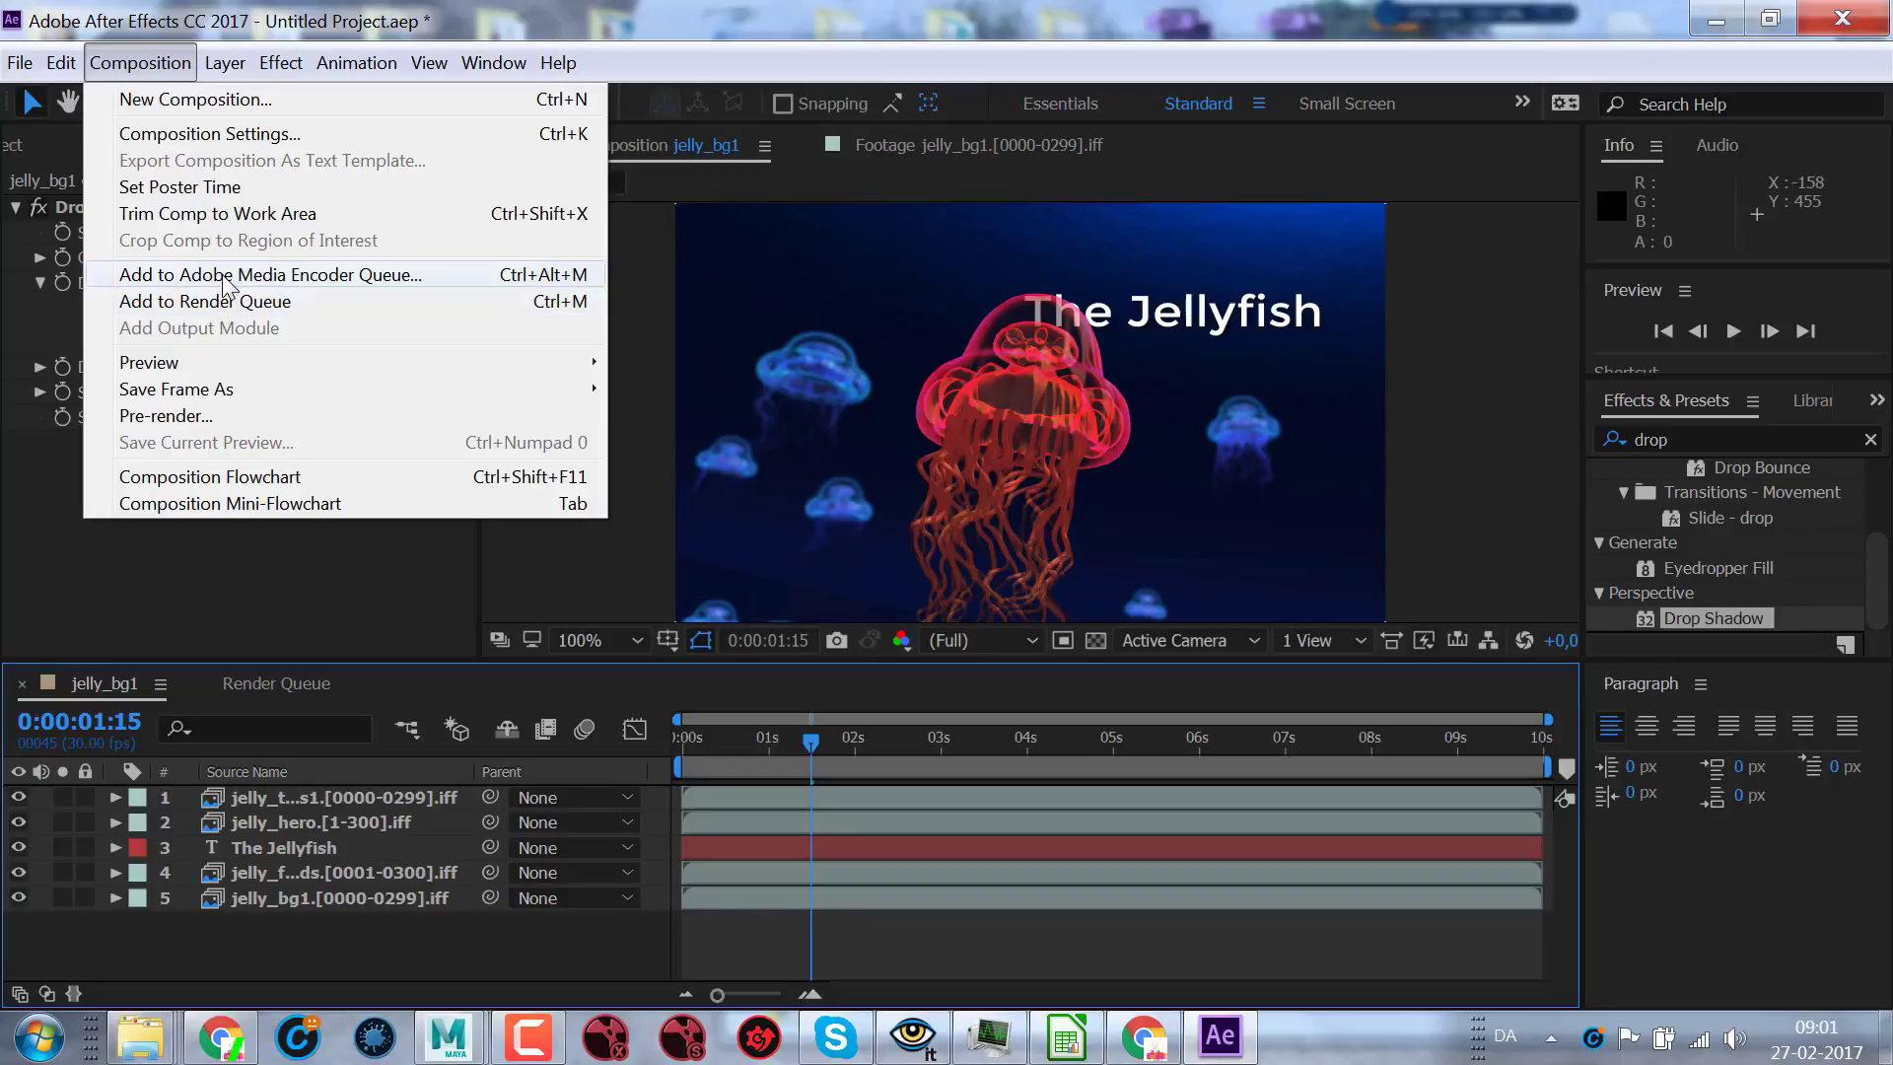
# - Queue jelly_bg1 in Media Encoder as H.264 with the Match Source - High bitrate preset
pyautogui.click(224, 280)
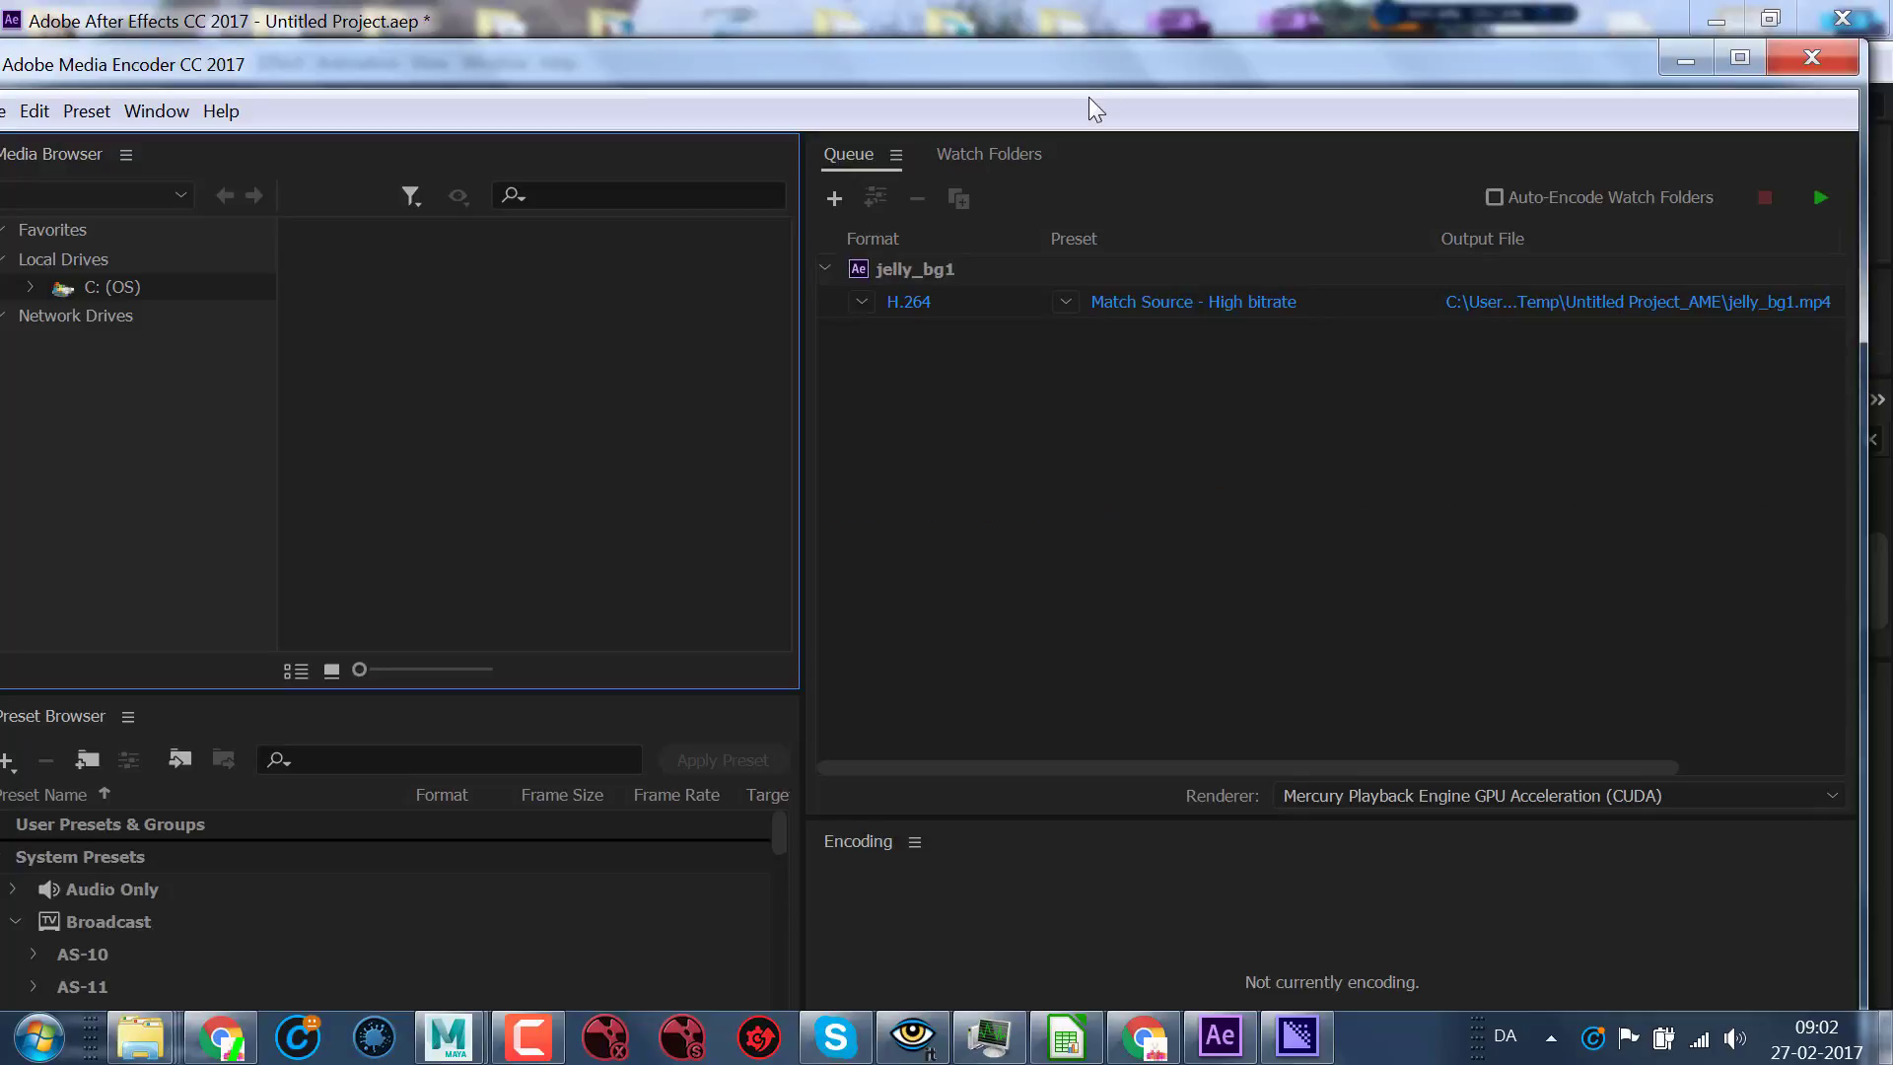
# - Open jelly_bg1's export settings and change Bitrate Encoding from VBR, 1 pass to VBR, 2 pass
pyautogui.moveTo(1056, 80); pyautogui.dragTo(1107, 45)
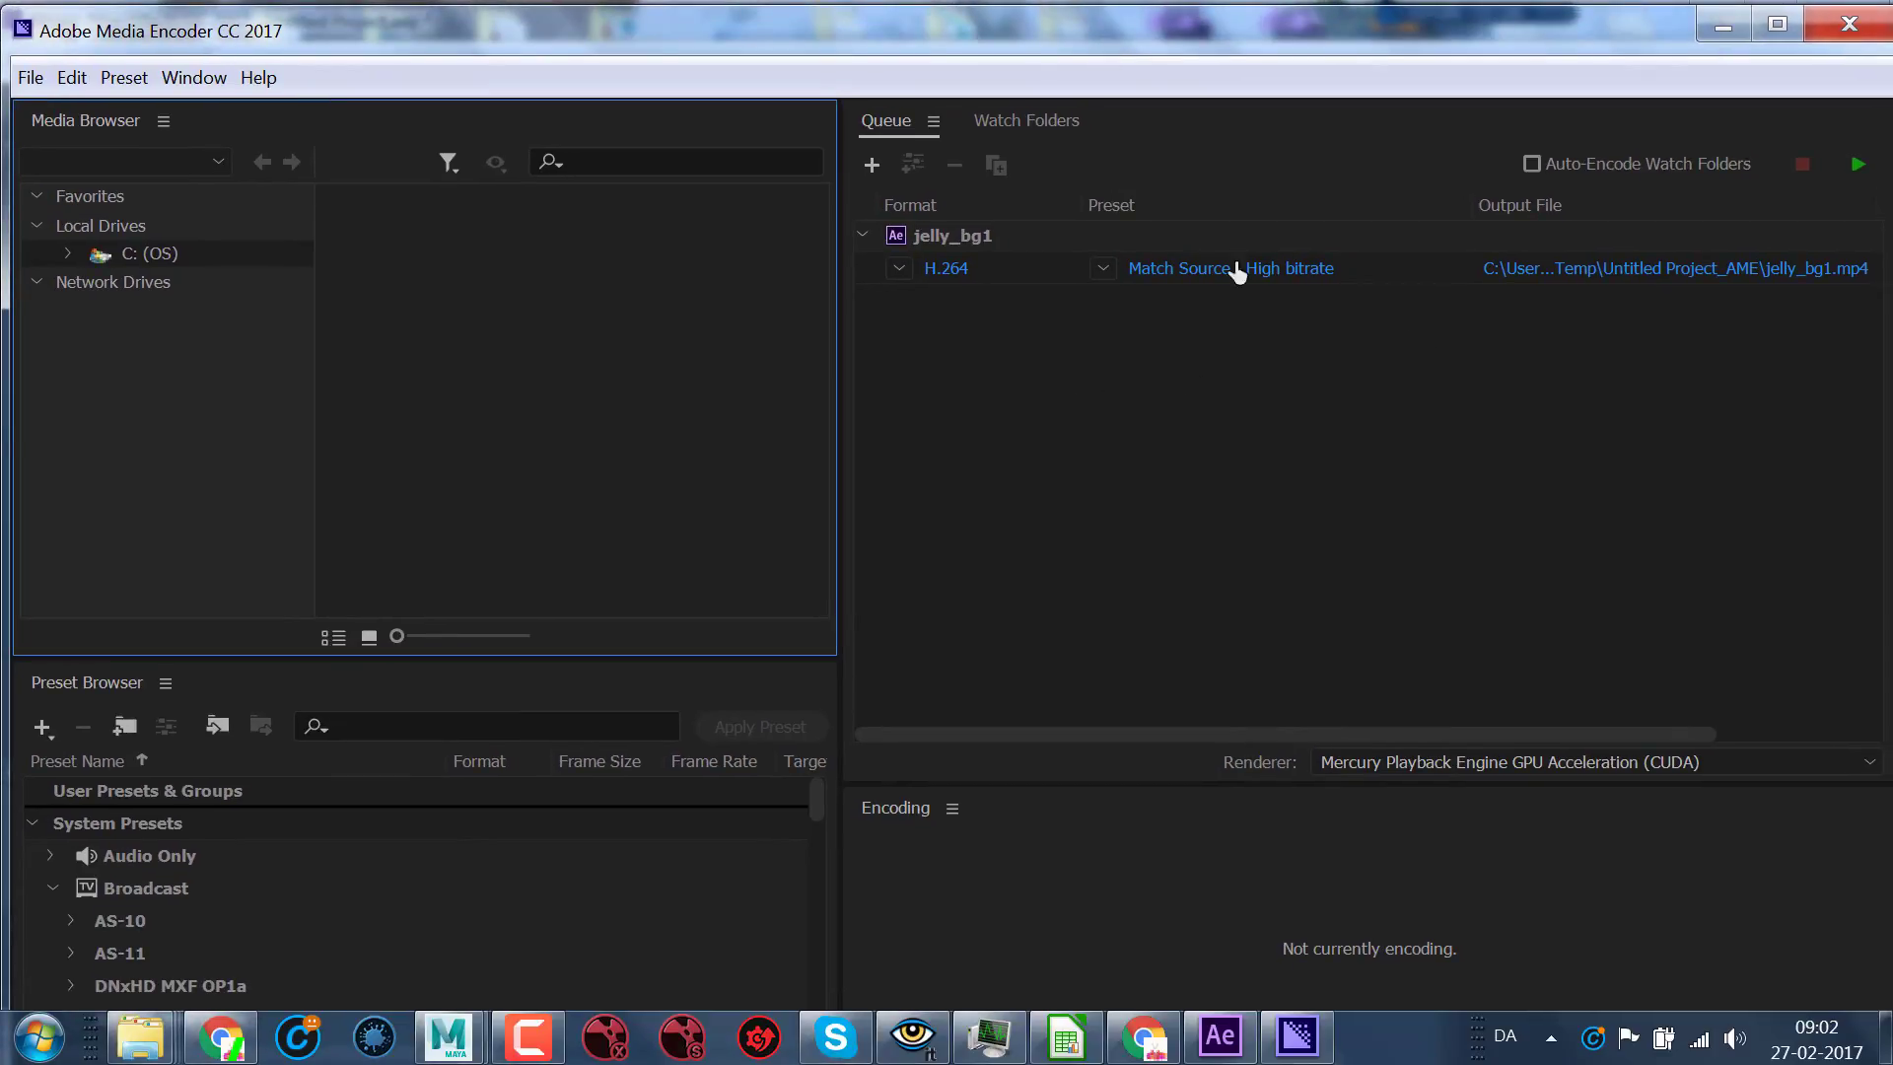
pyautogui.click(947, 270)
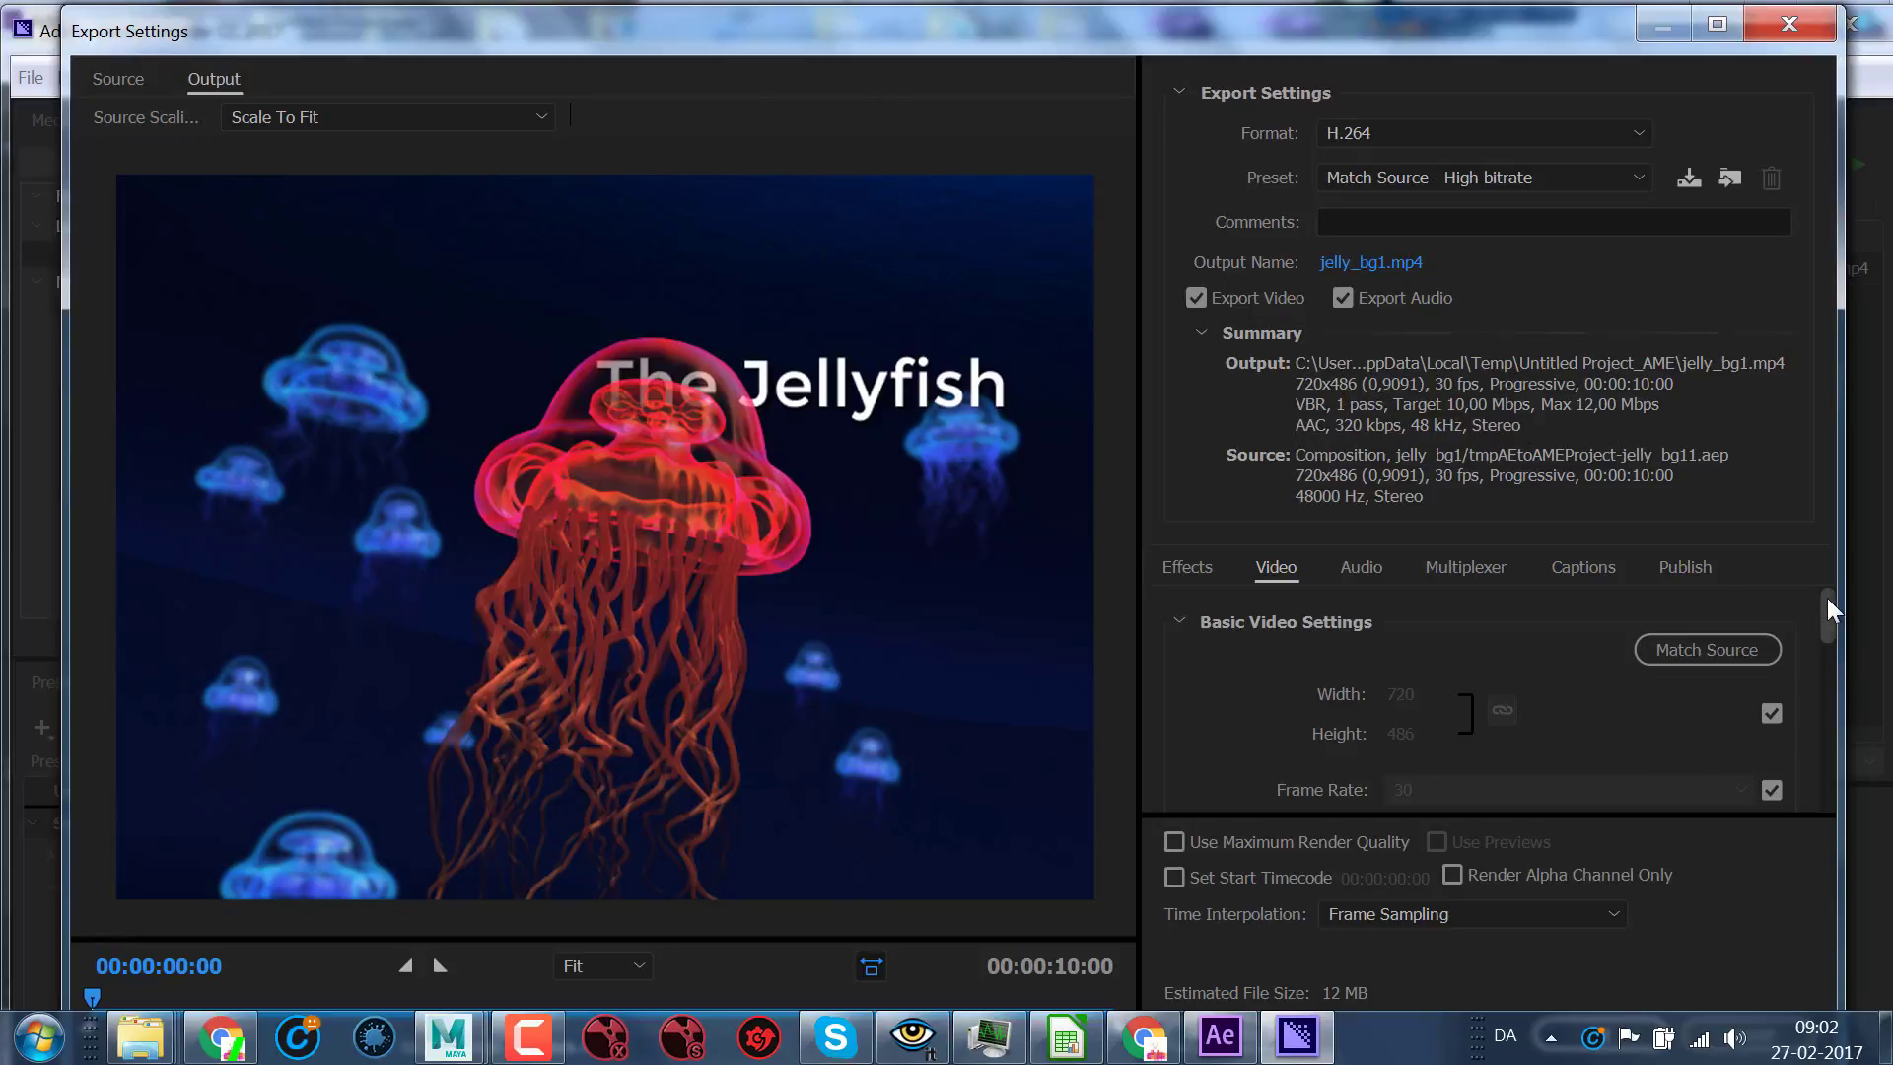
pyautogui.moveTo(1824, 631); pyautogui.dragTo(1827, 744)
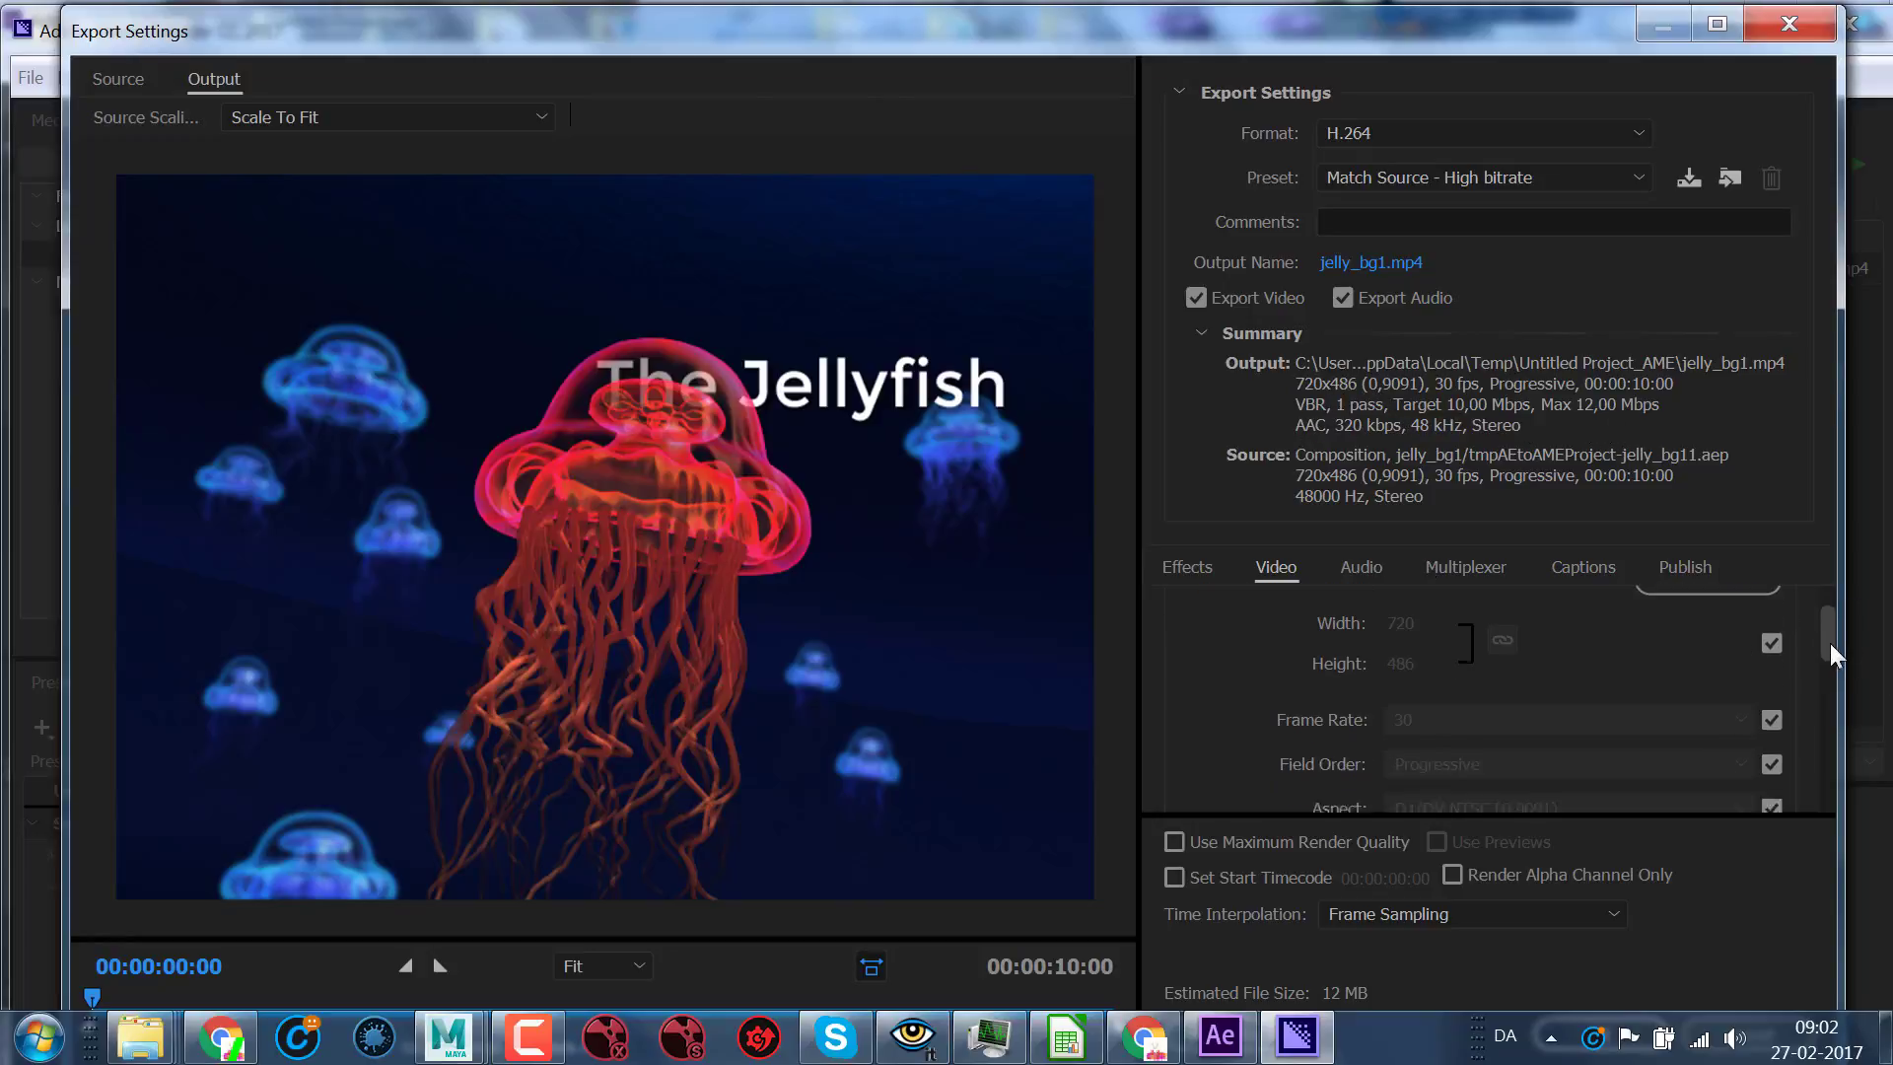
pyautogui.click(1766, 669)
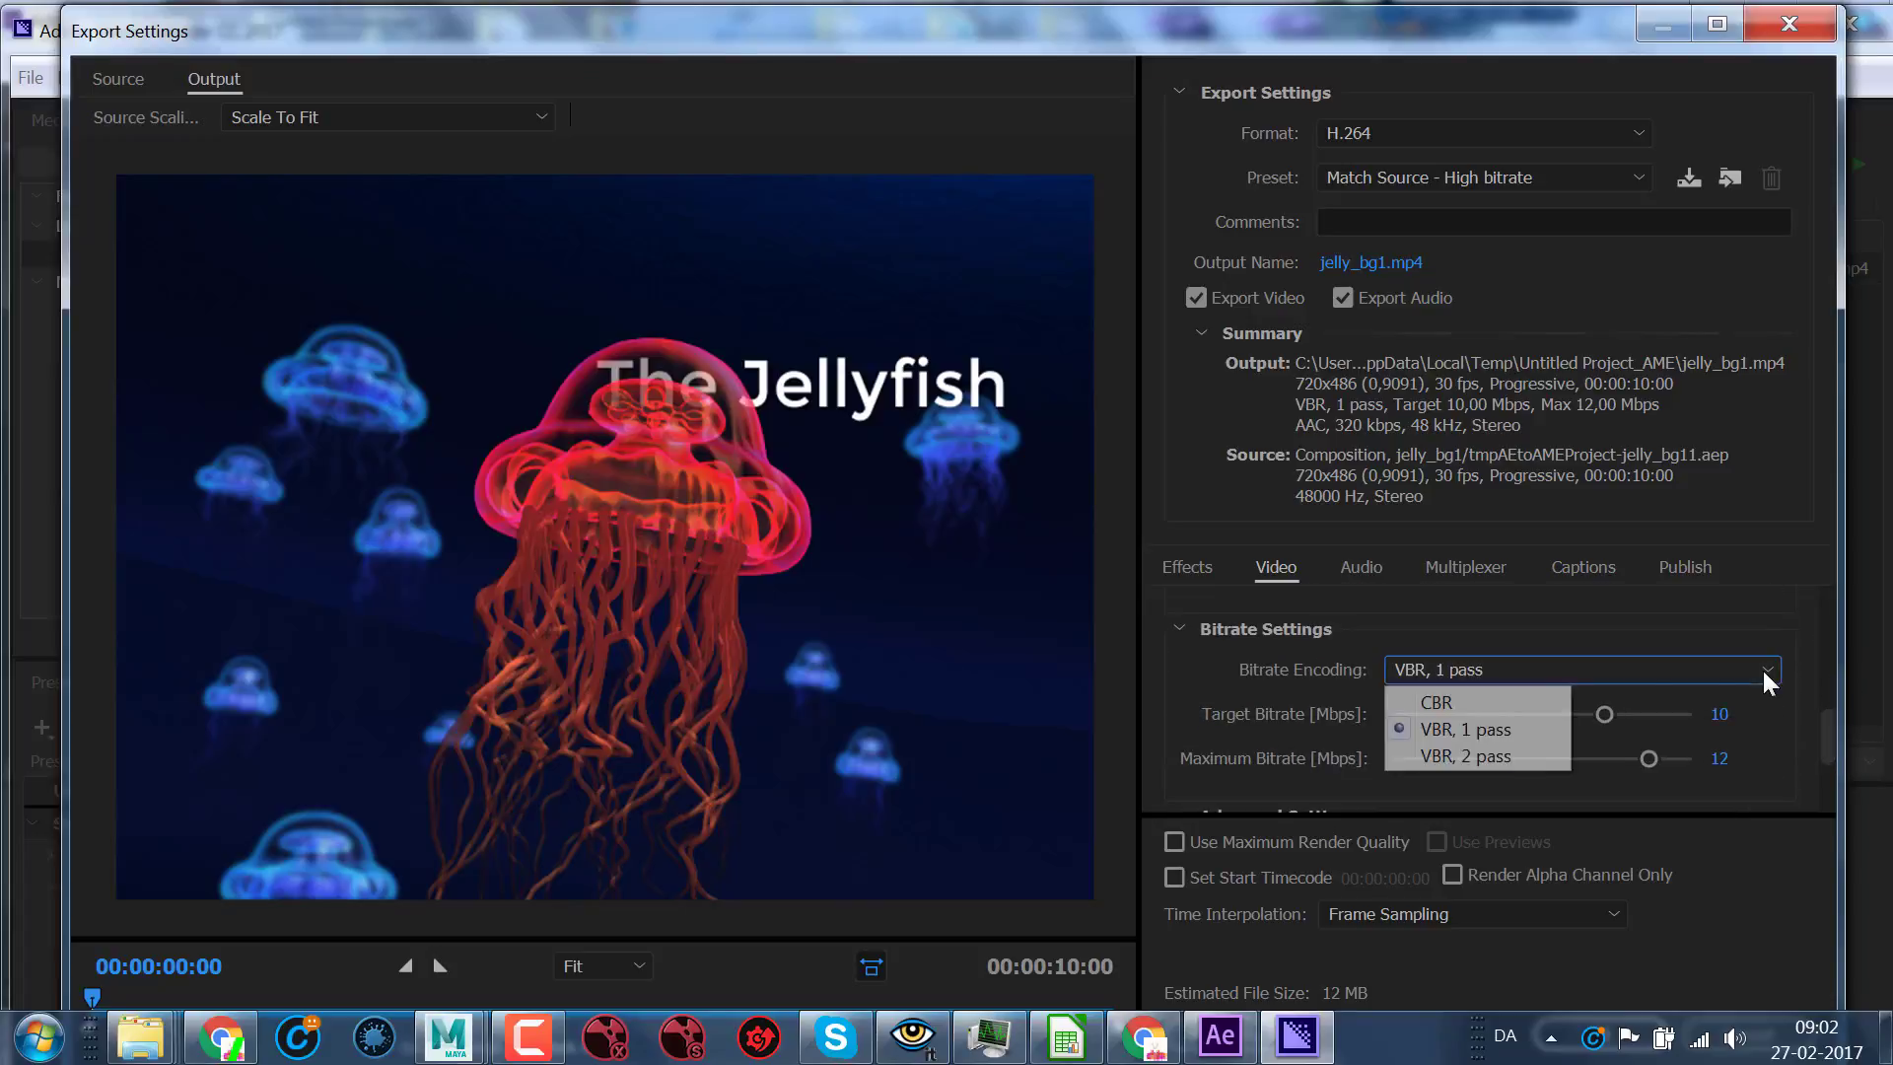
pyautogui.click(1451, 750)
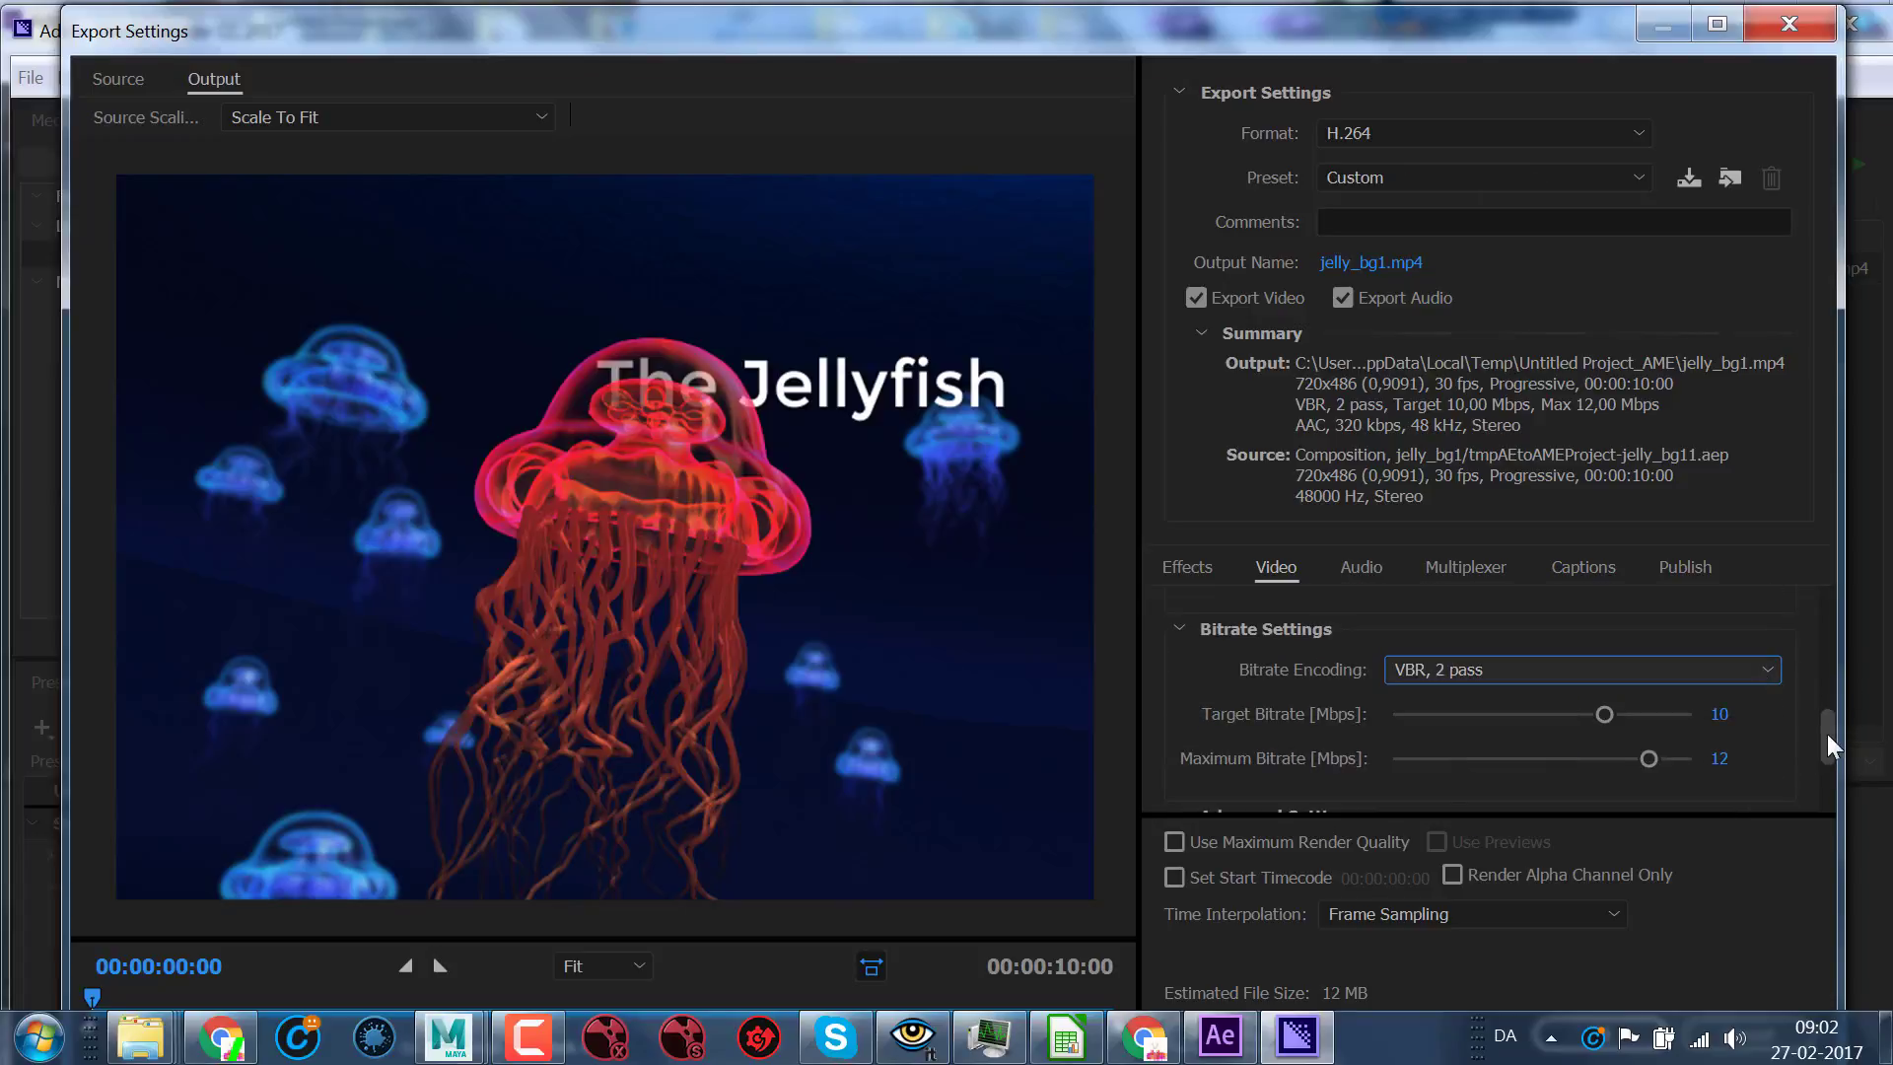
# - Check Render at Maximum Depth in the Video settings and accept the export settings with OK
pyautogui.moveTo(1826, 740); pyautogui.dragTo(1825, 736)
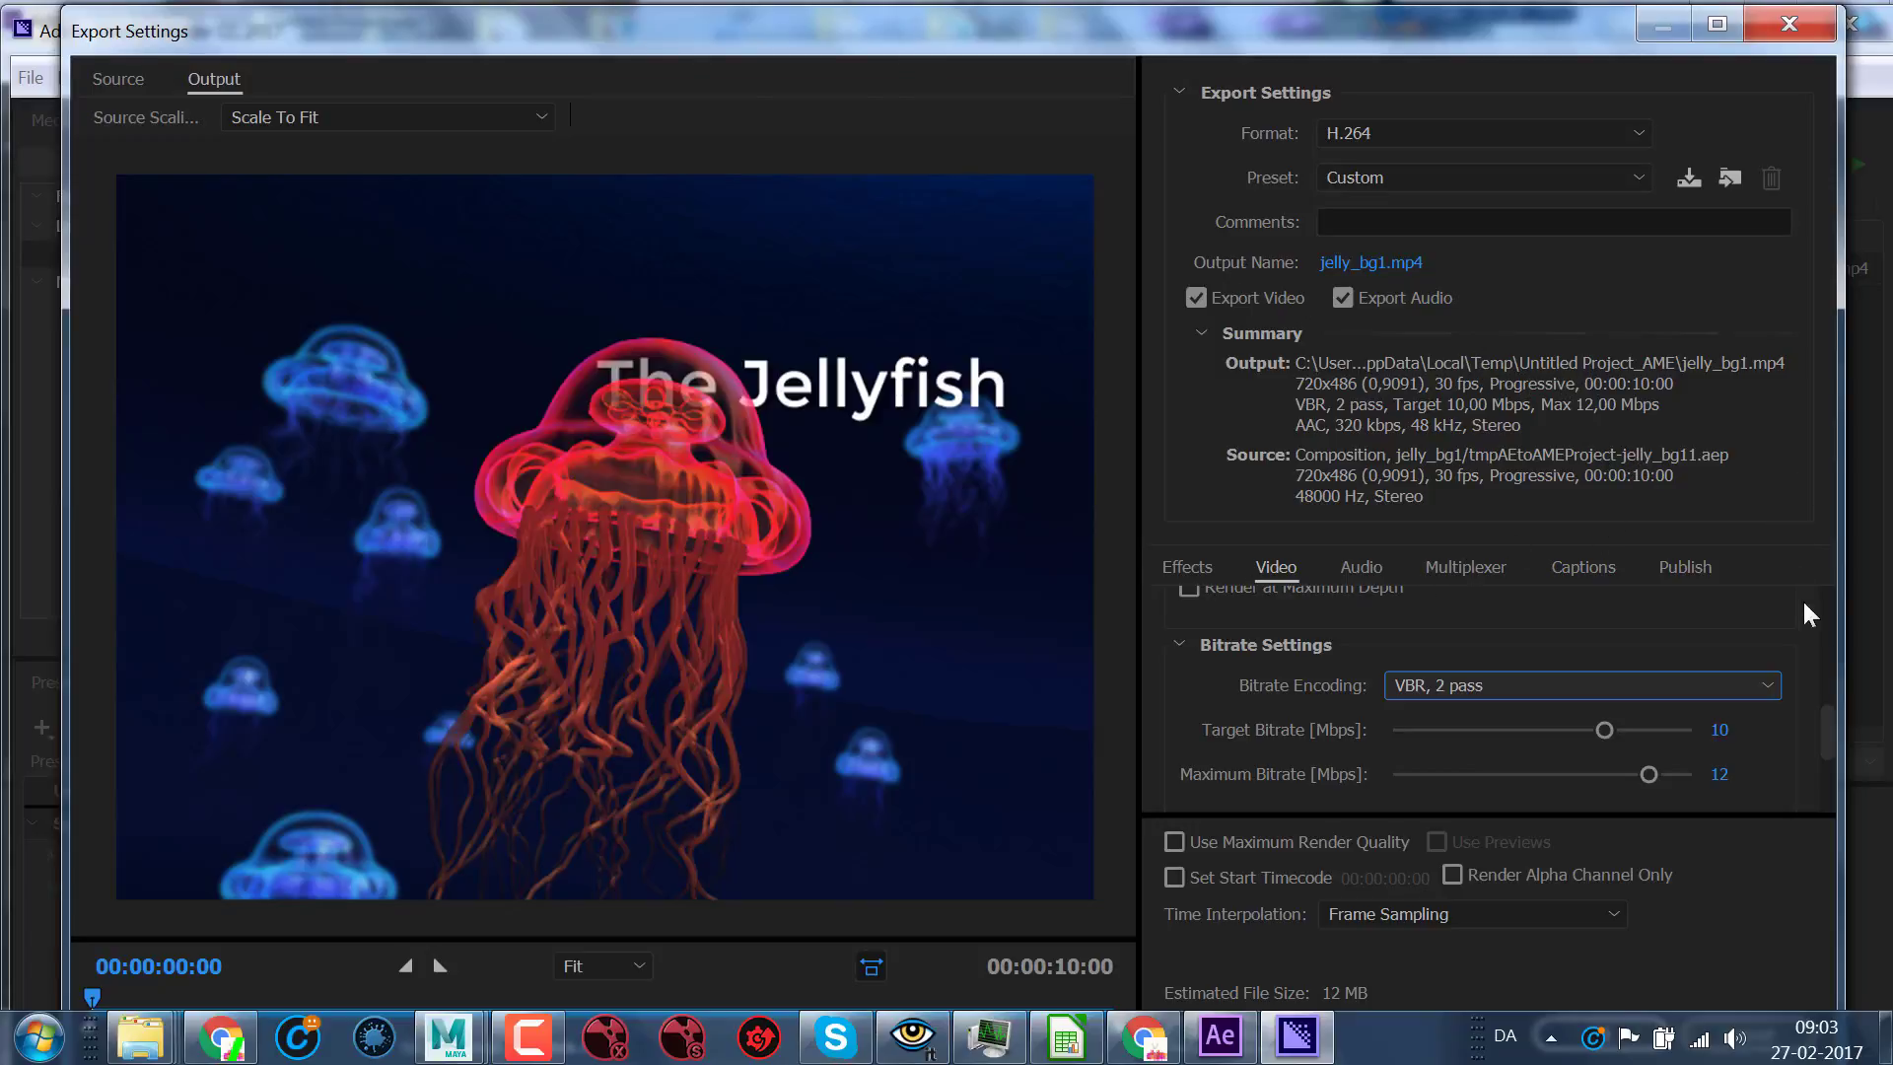
pyautogui.moveTo(1825, 726); pyautogui.dragTo(1825, 353)
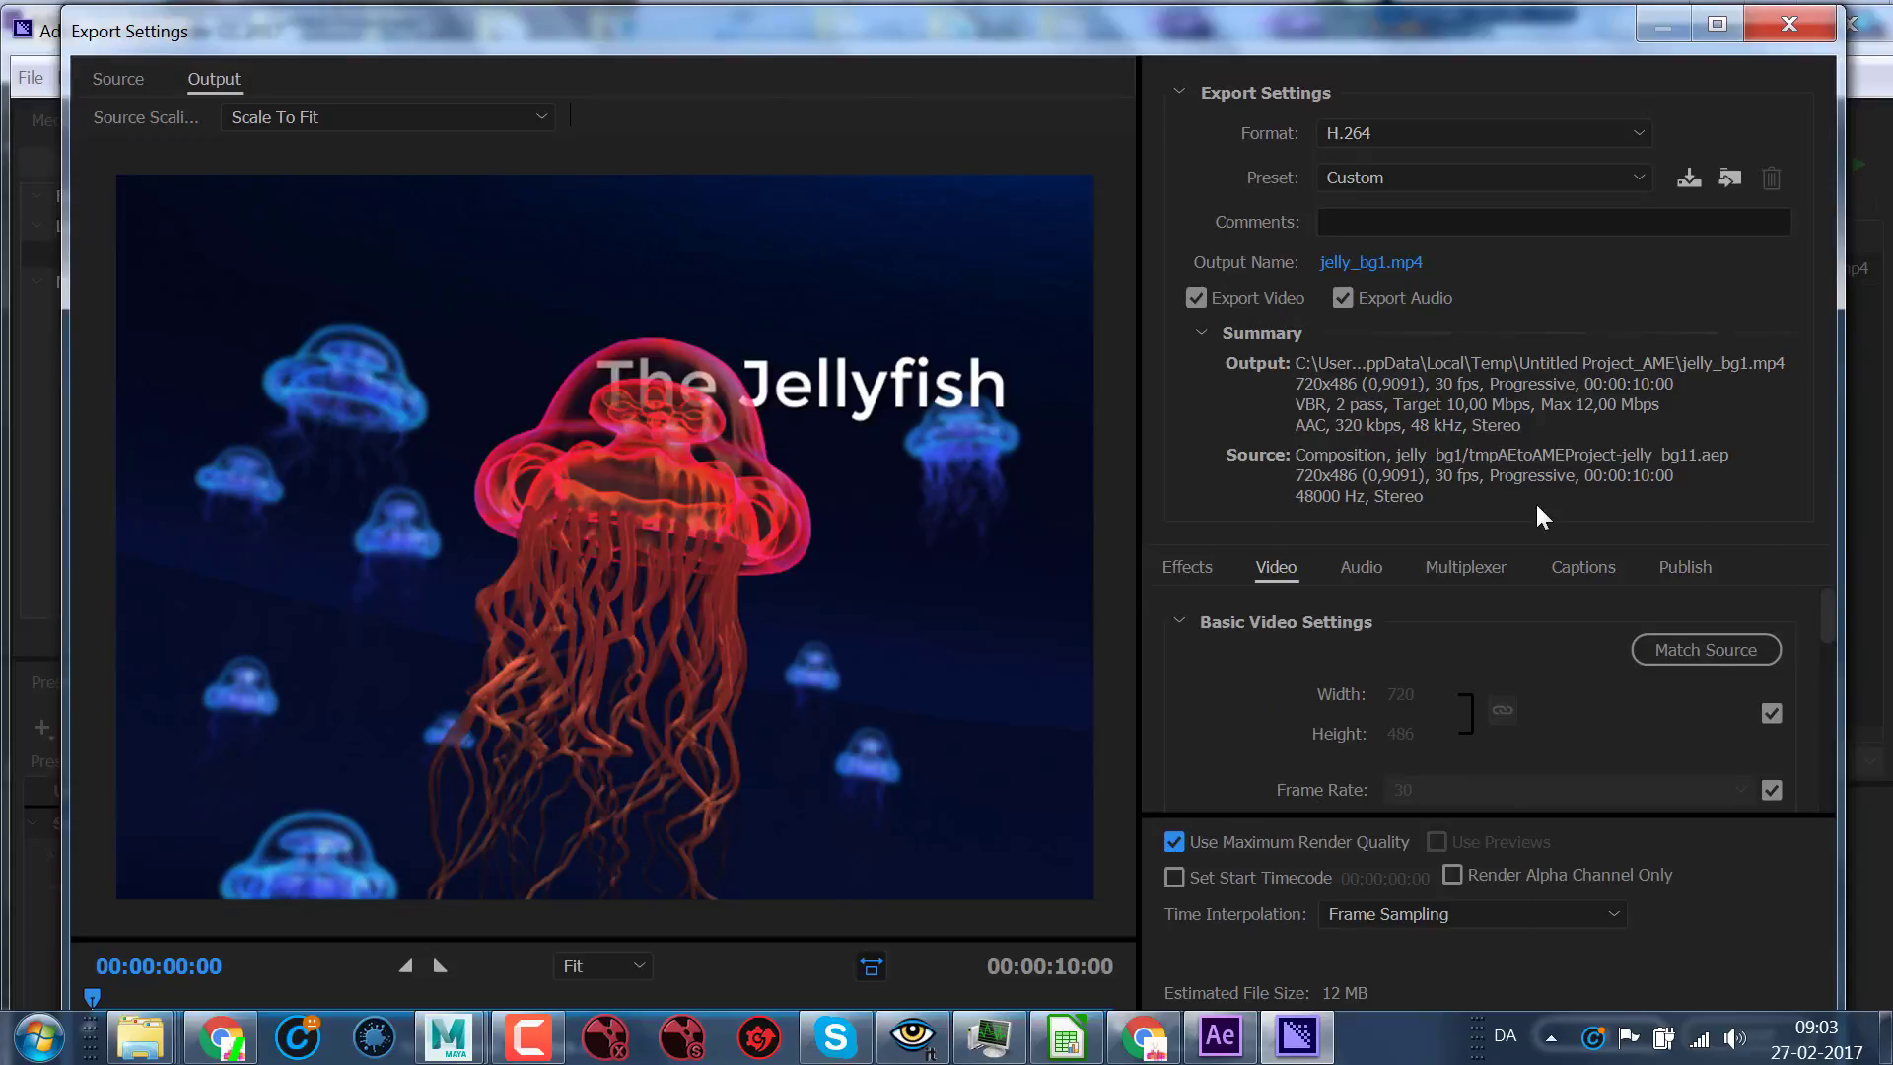
pyautogui.scroll(-2, 1414, 696)
pyautogui.scroll(-2, 1411, 690)
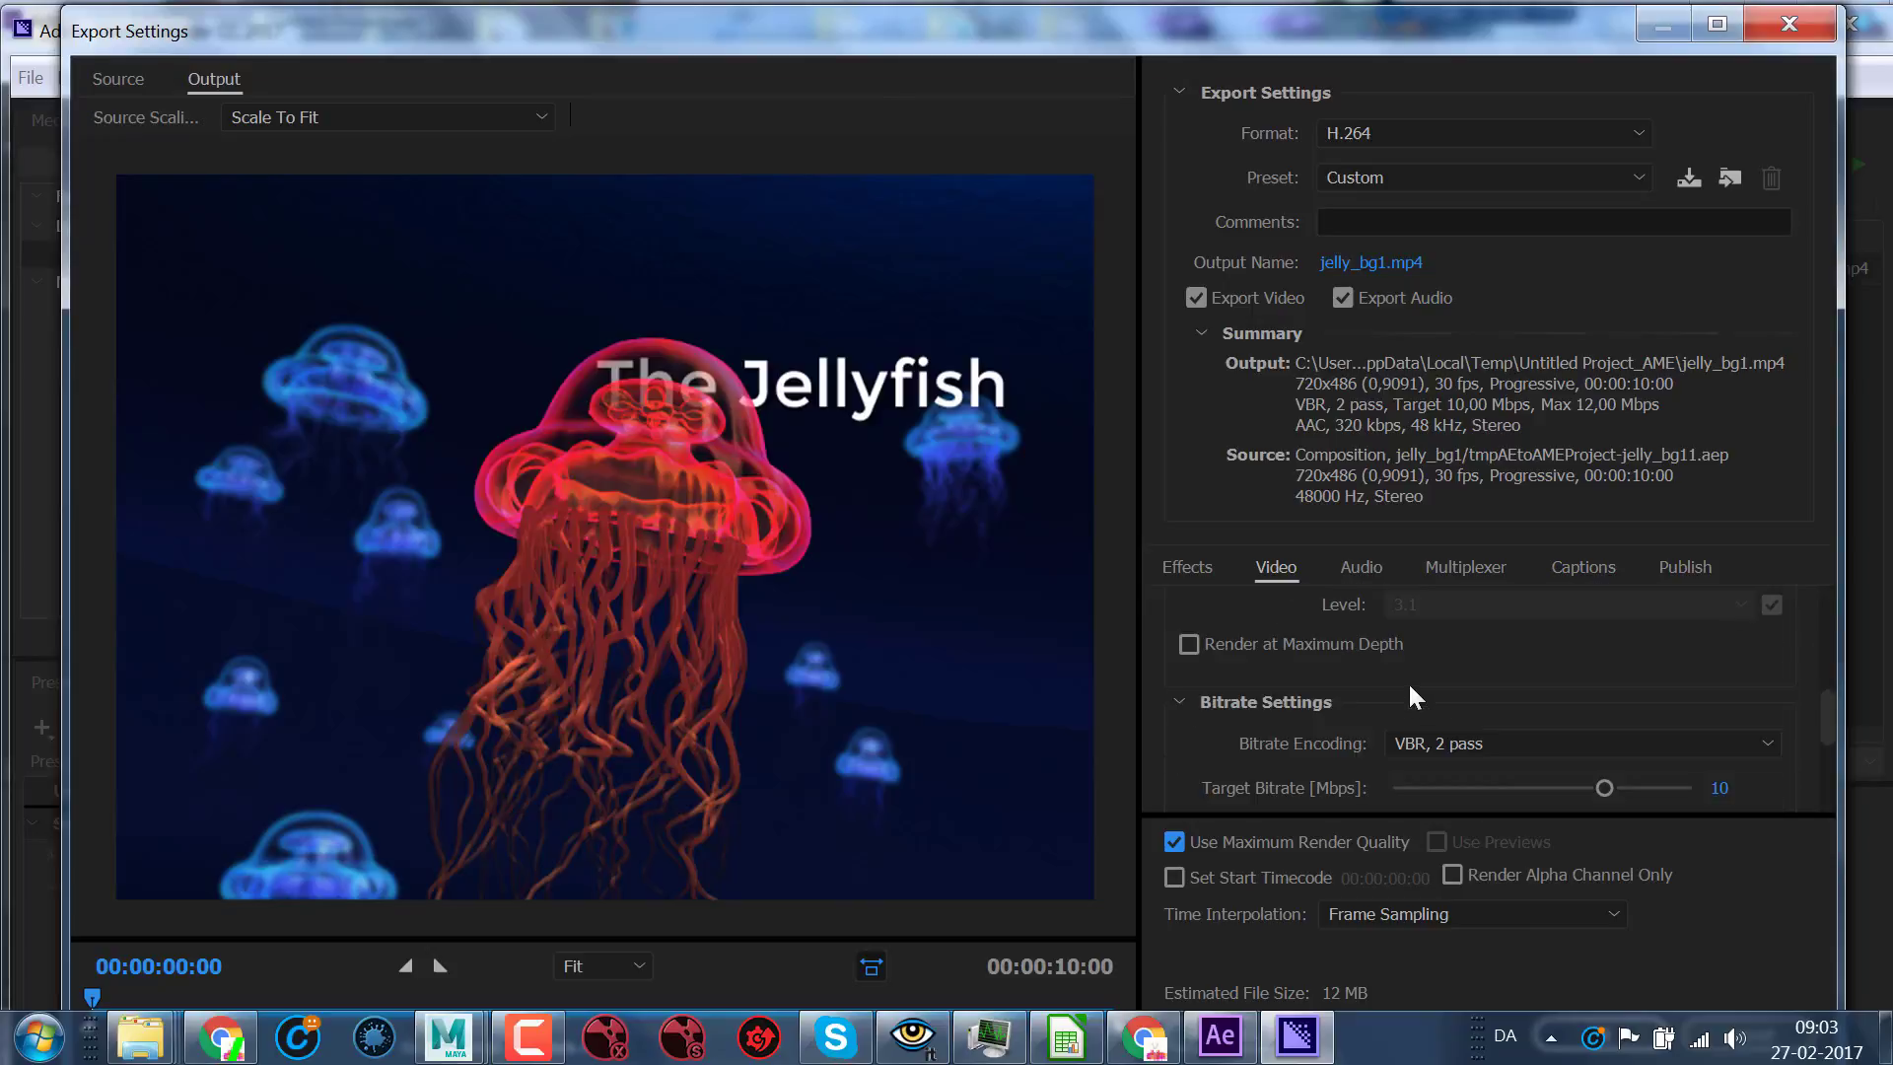
pyautogui.click(1187, 639)
pyautogui.moveTo(1161, 48); pyautogui.dragTo(1157, 29)
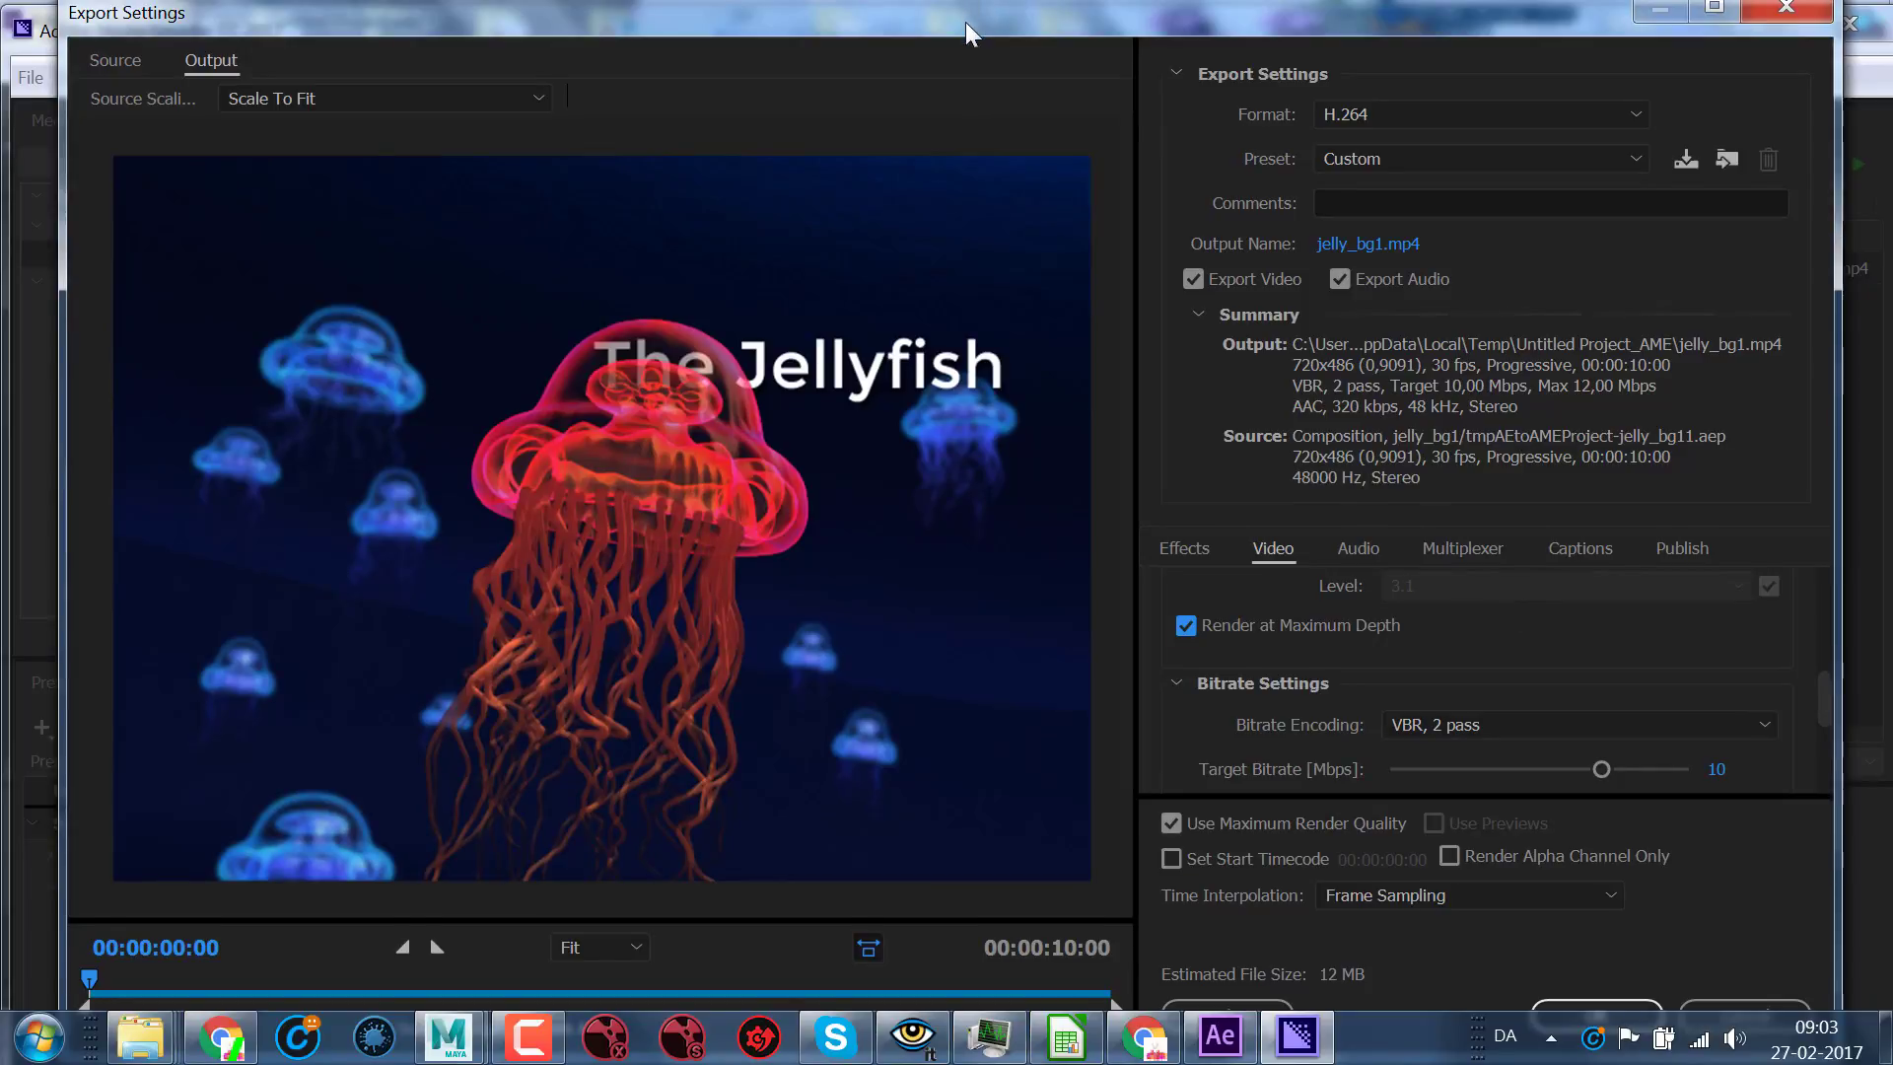
pyautogui.moveTo(967, 21); pyautogui.dragTo(968, 0)
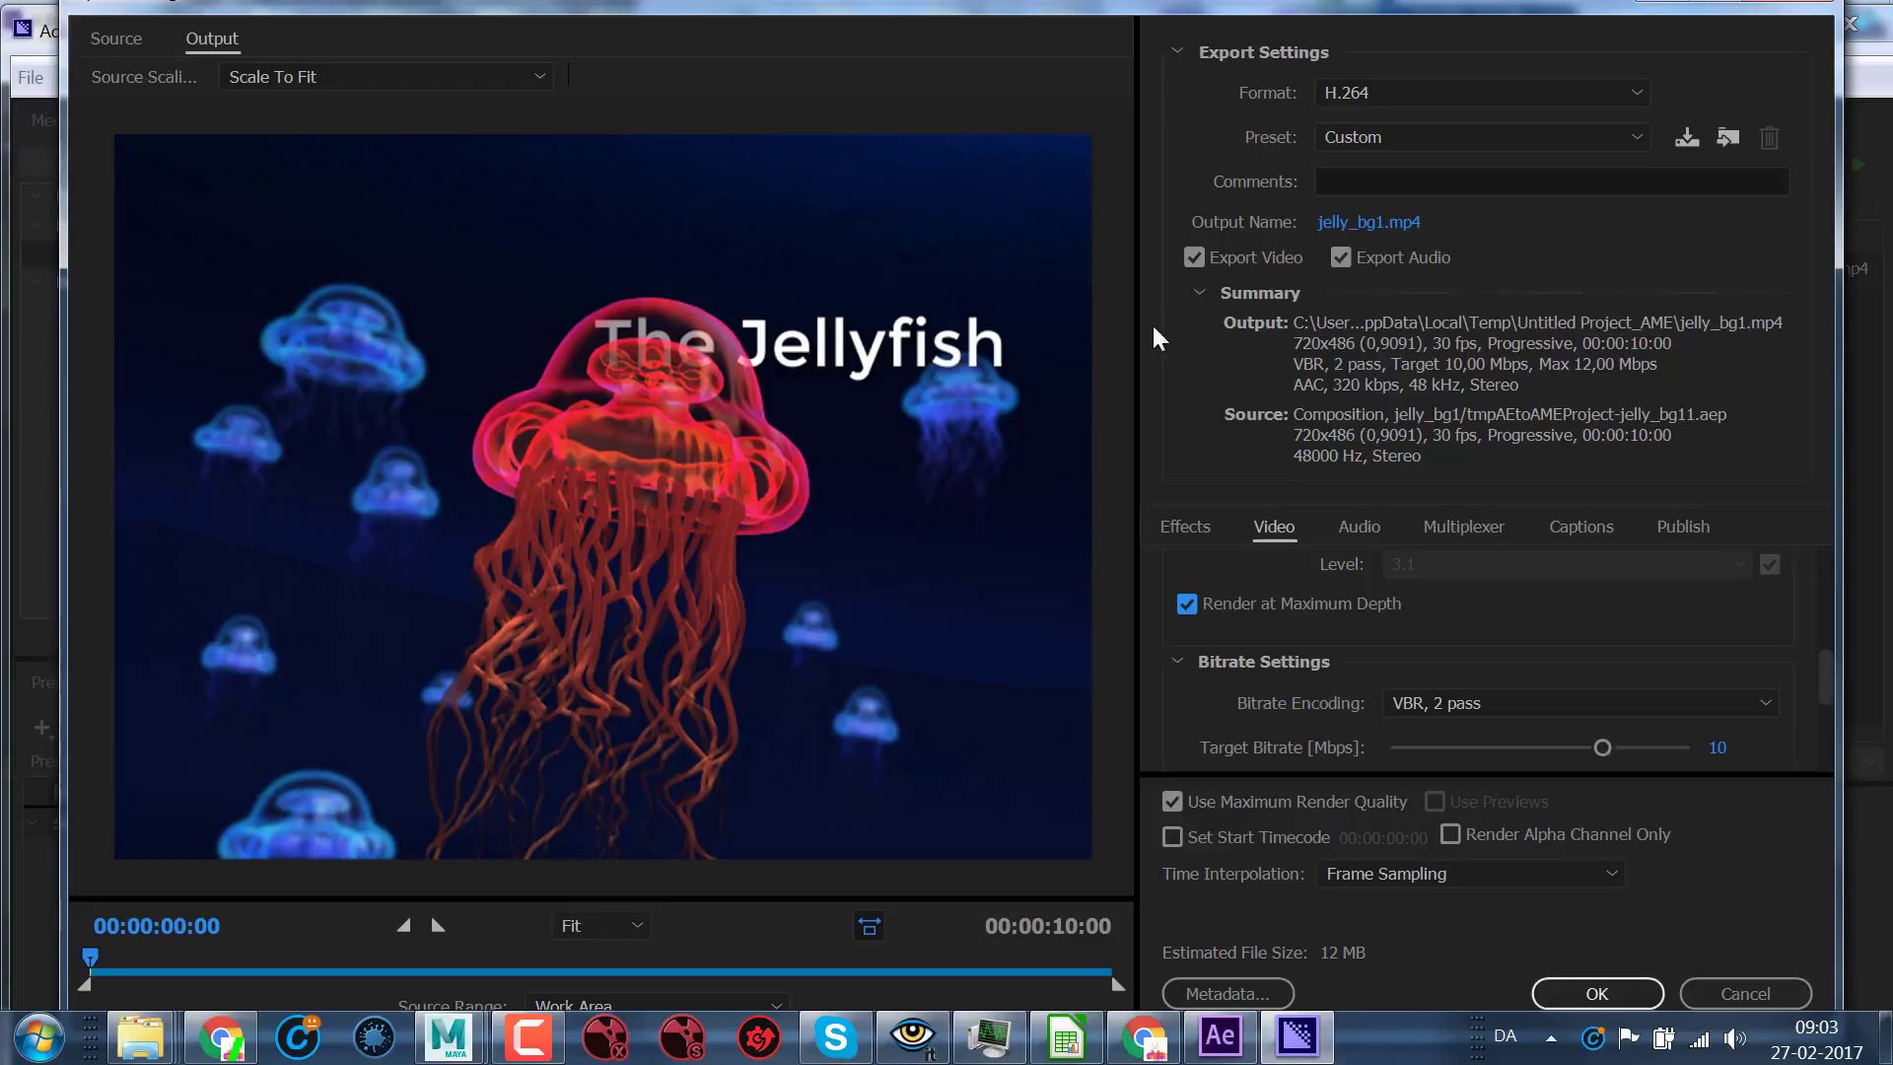
pyautogui.click(1582, 992)
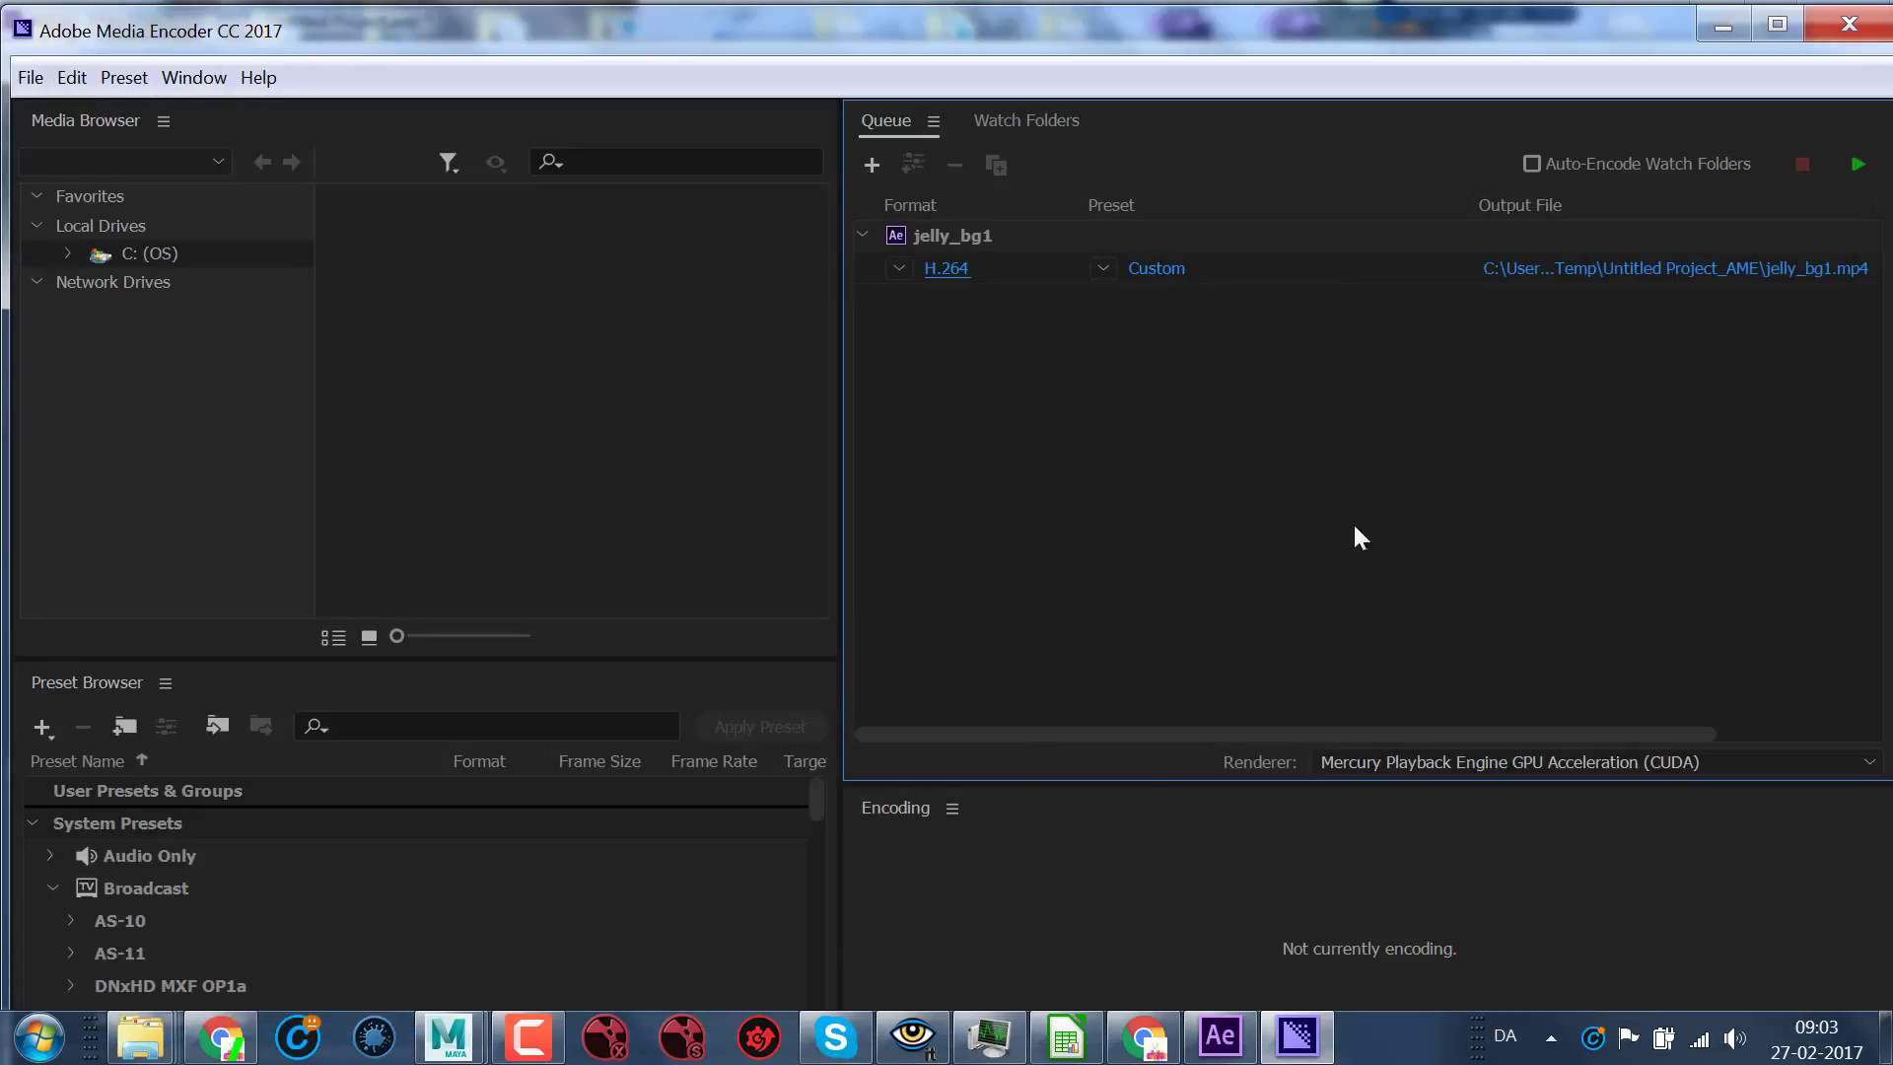
# - Point the jelly_bg1.mp4 output to the Desktop and start the encoding queue
pyautogui.click(1648, 270)
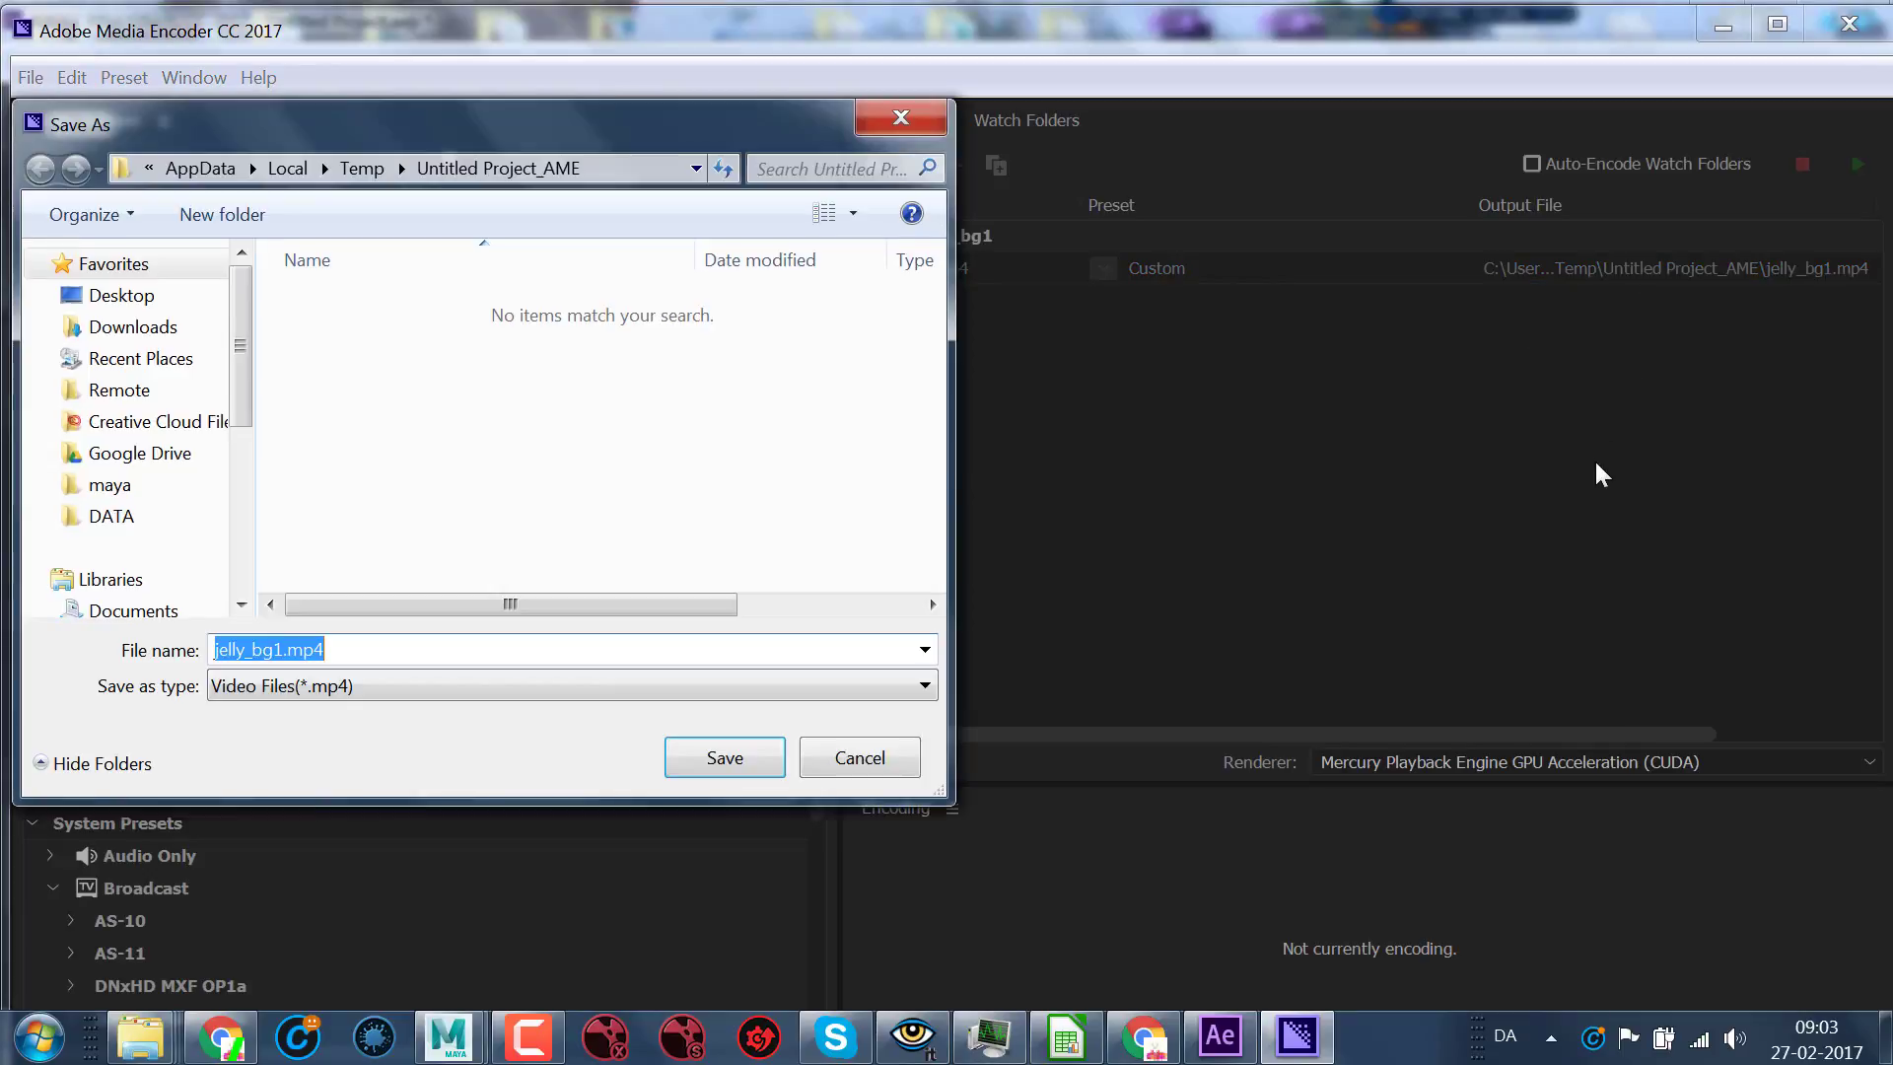
pyautogui.click(116, 298)
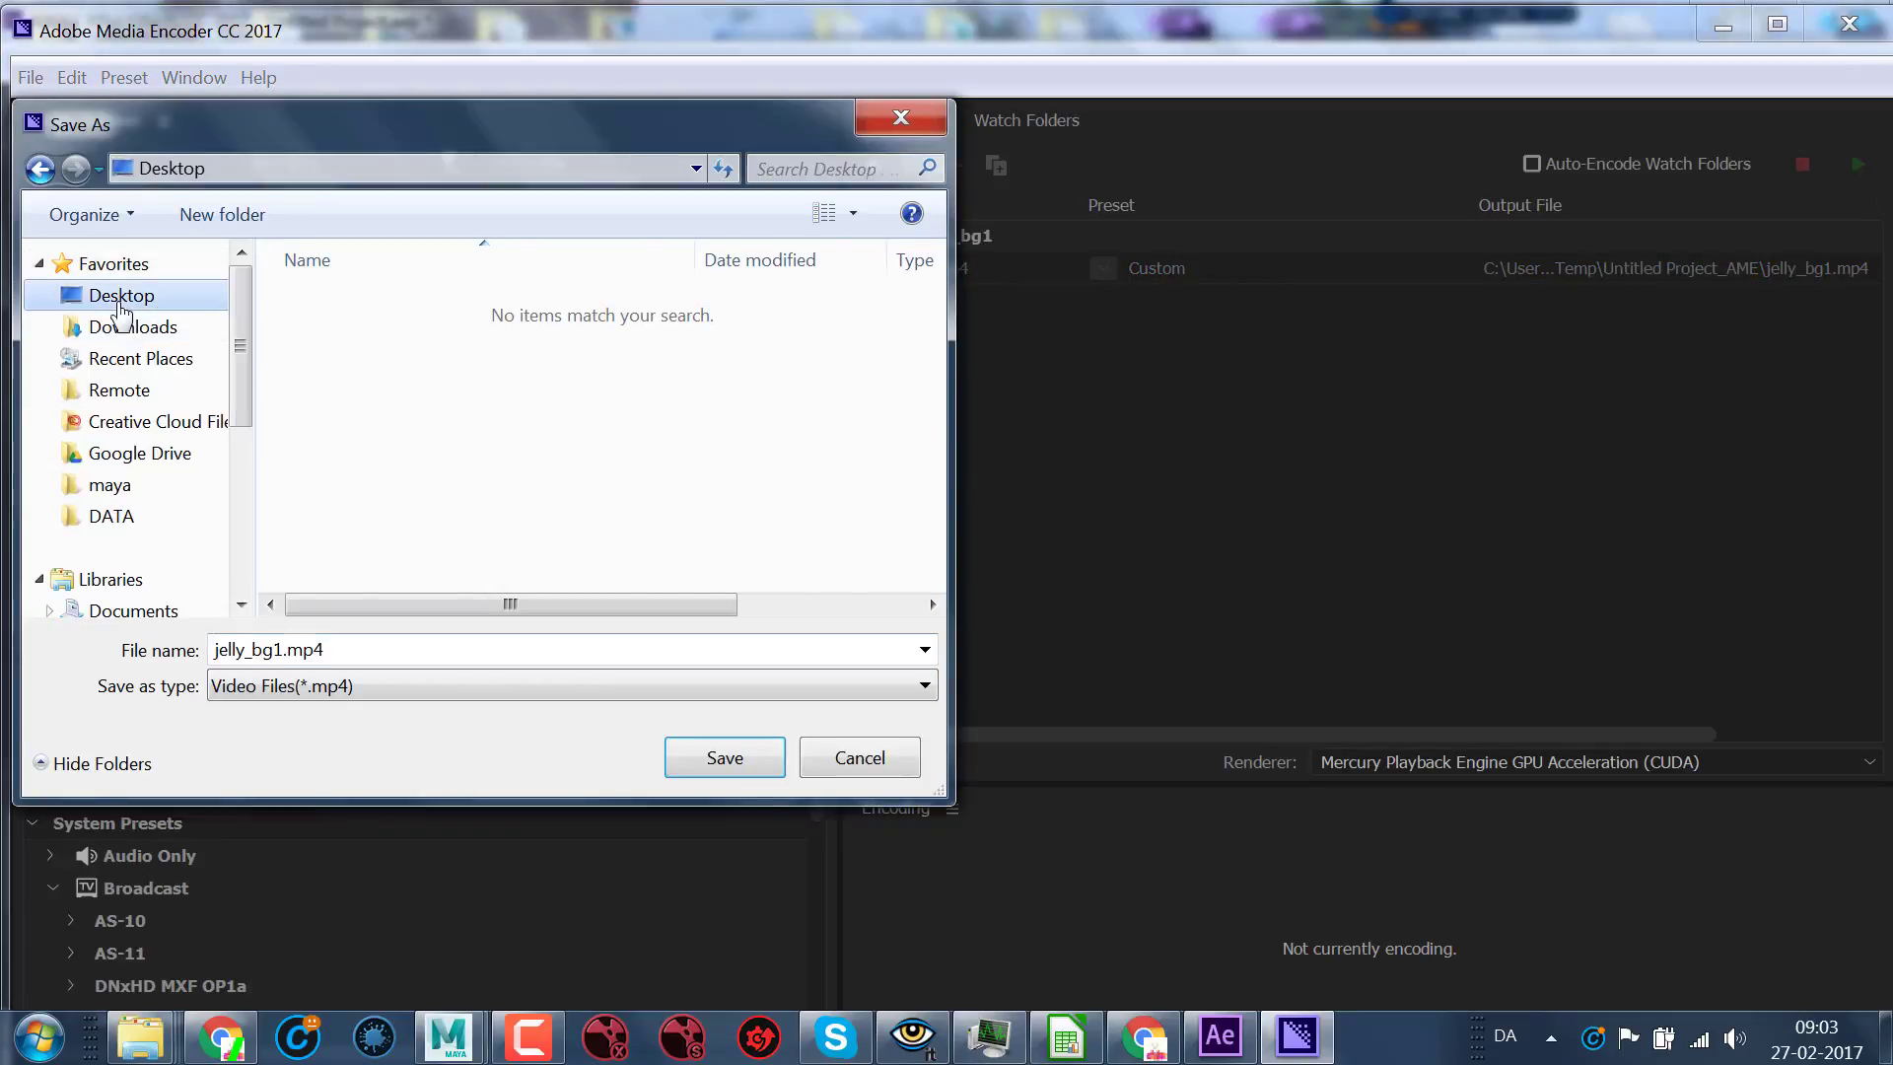
pyautogui.click(726, 759)
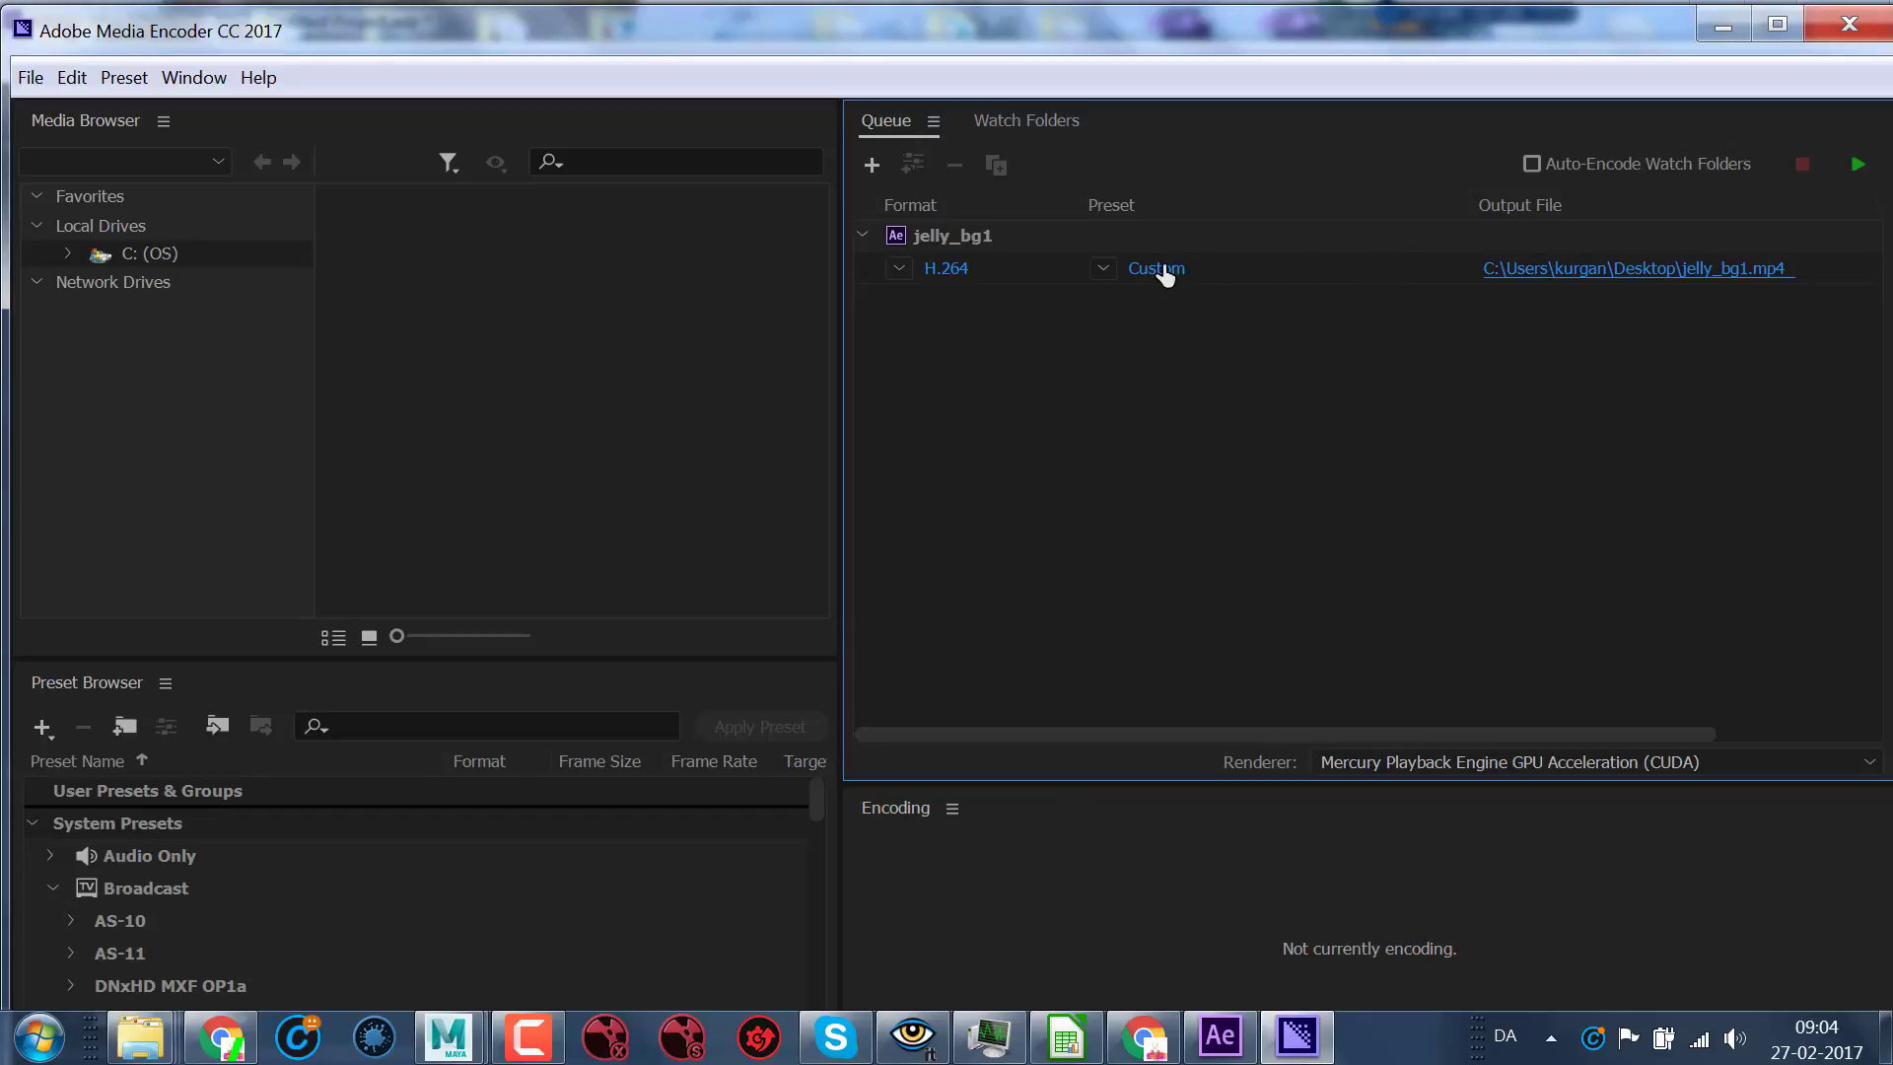
pyautogui.click(1862, 165)
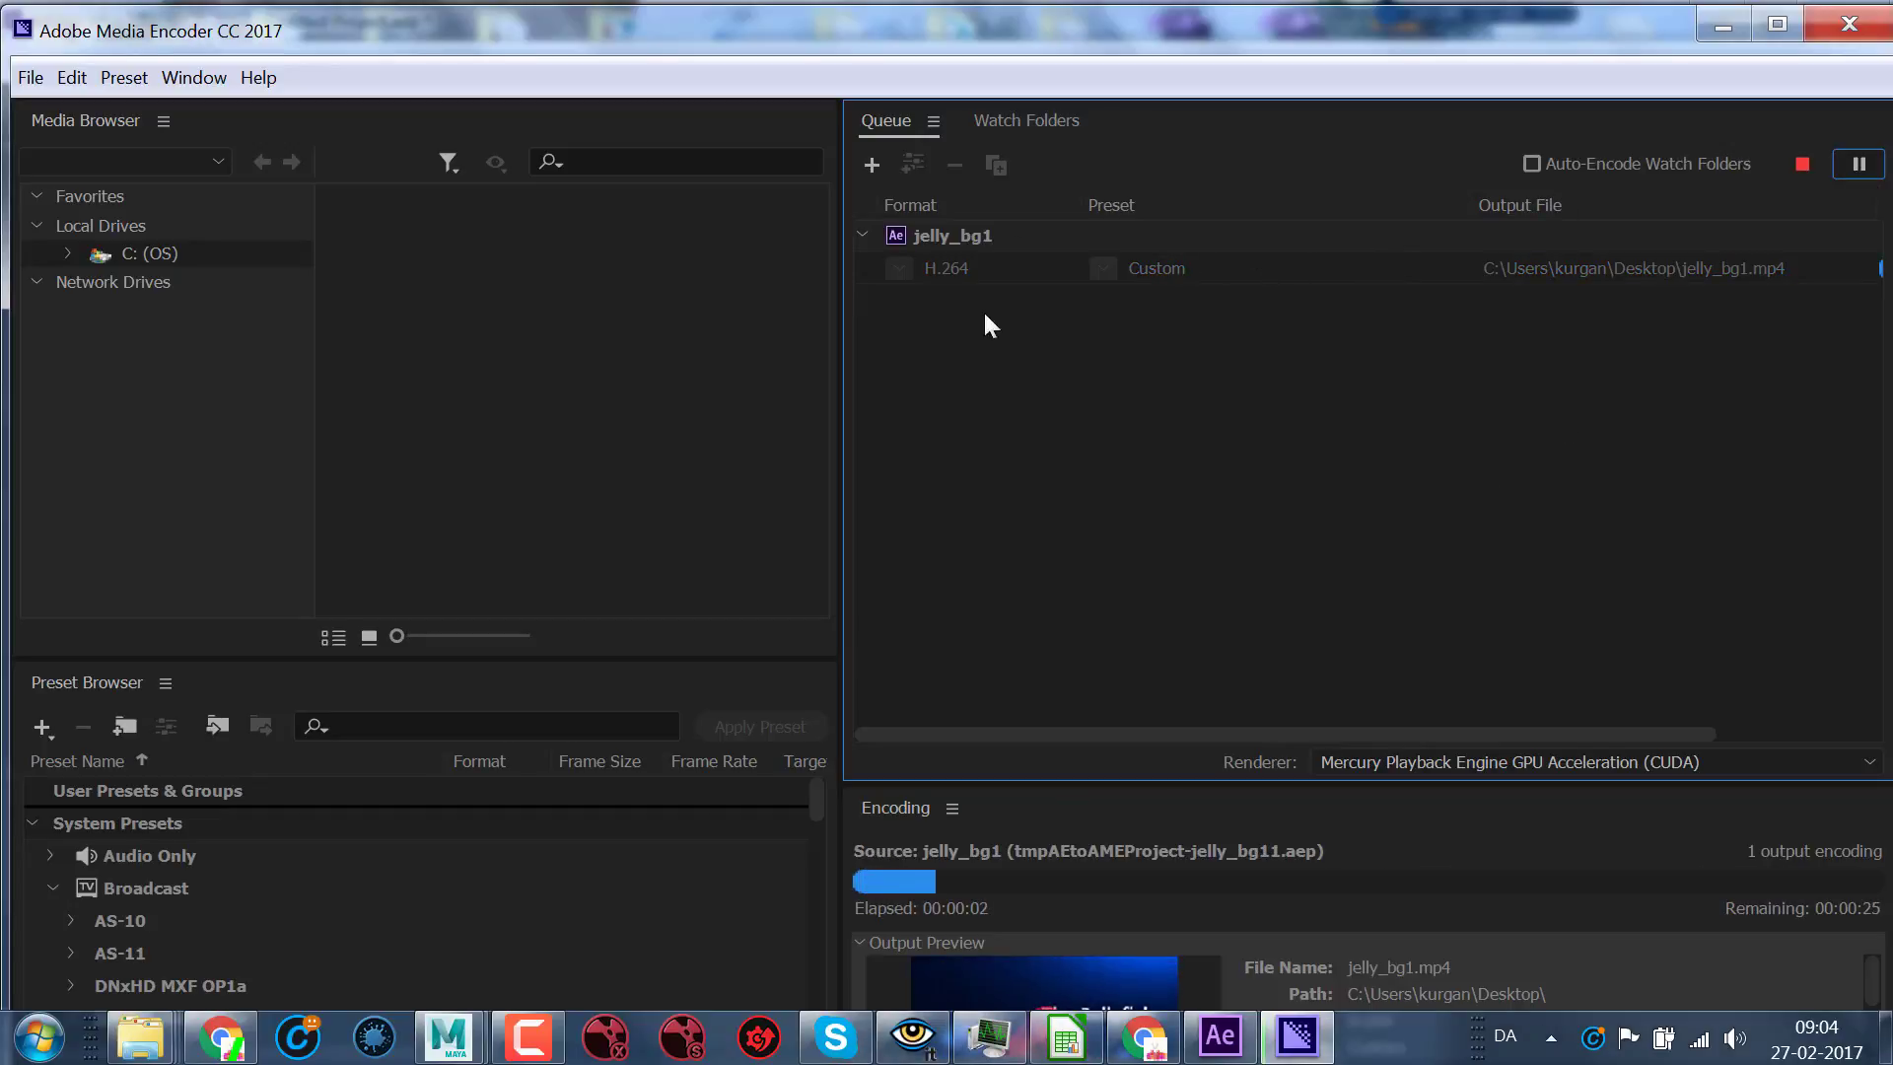
# - Maximize Media Encoder and enlarge the encoding progress panel while jelly_bg1.mp4 finishes rendering
pyautogui.moveTo(993, 46)
pyautogui.mouseDown()
pyautogui.moveTo(996, 10)
pyautogui.moveTo(913, 101)
pyautogui.mouseUp()
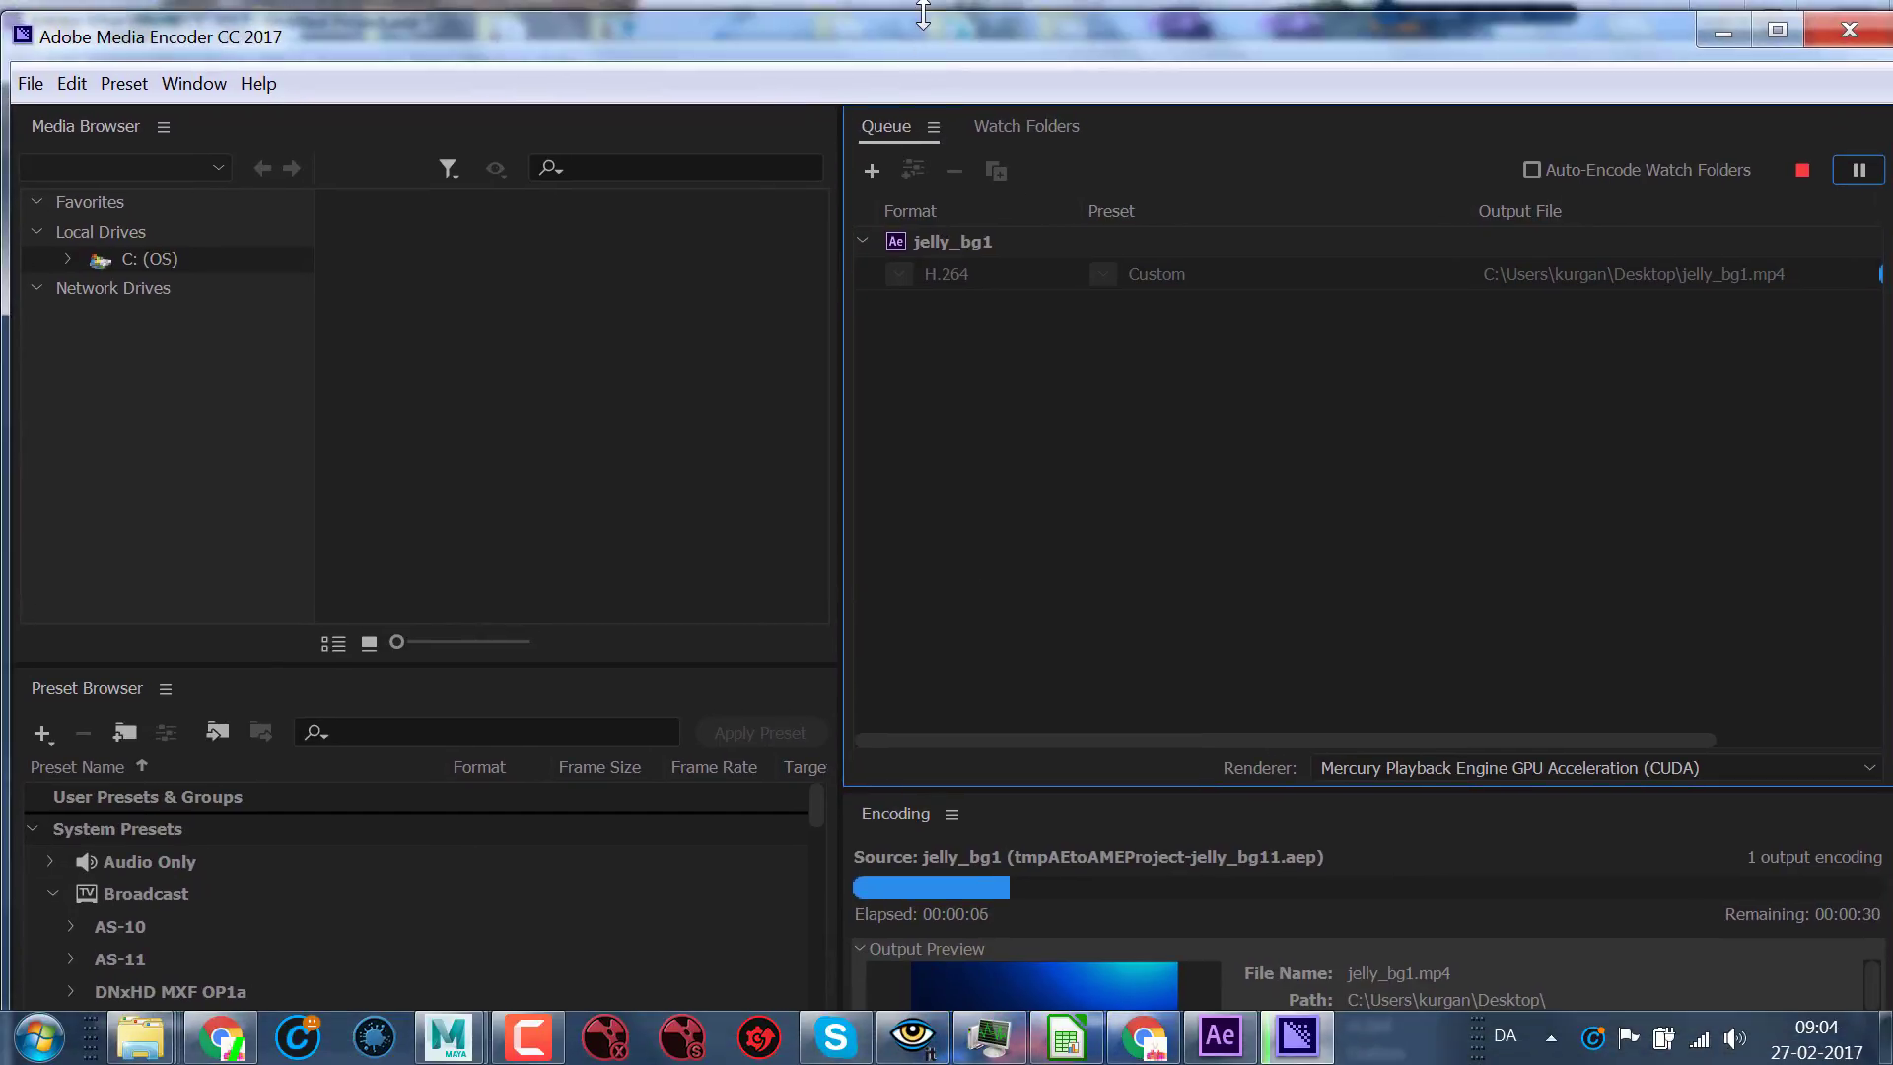
pyautogui.doubleClick(932, 121)
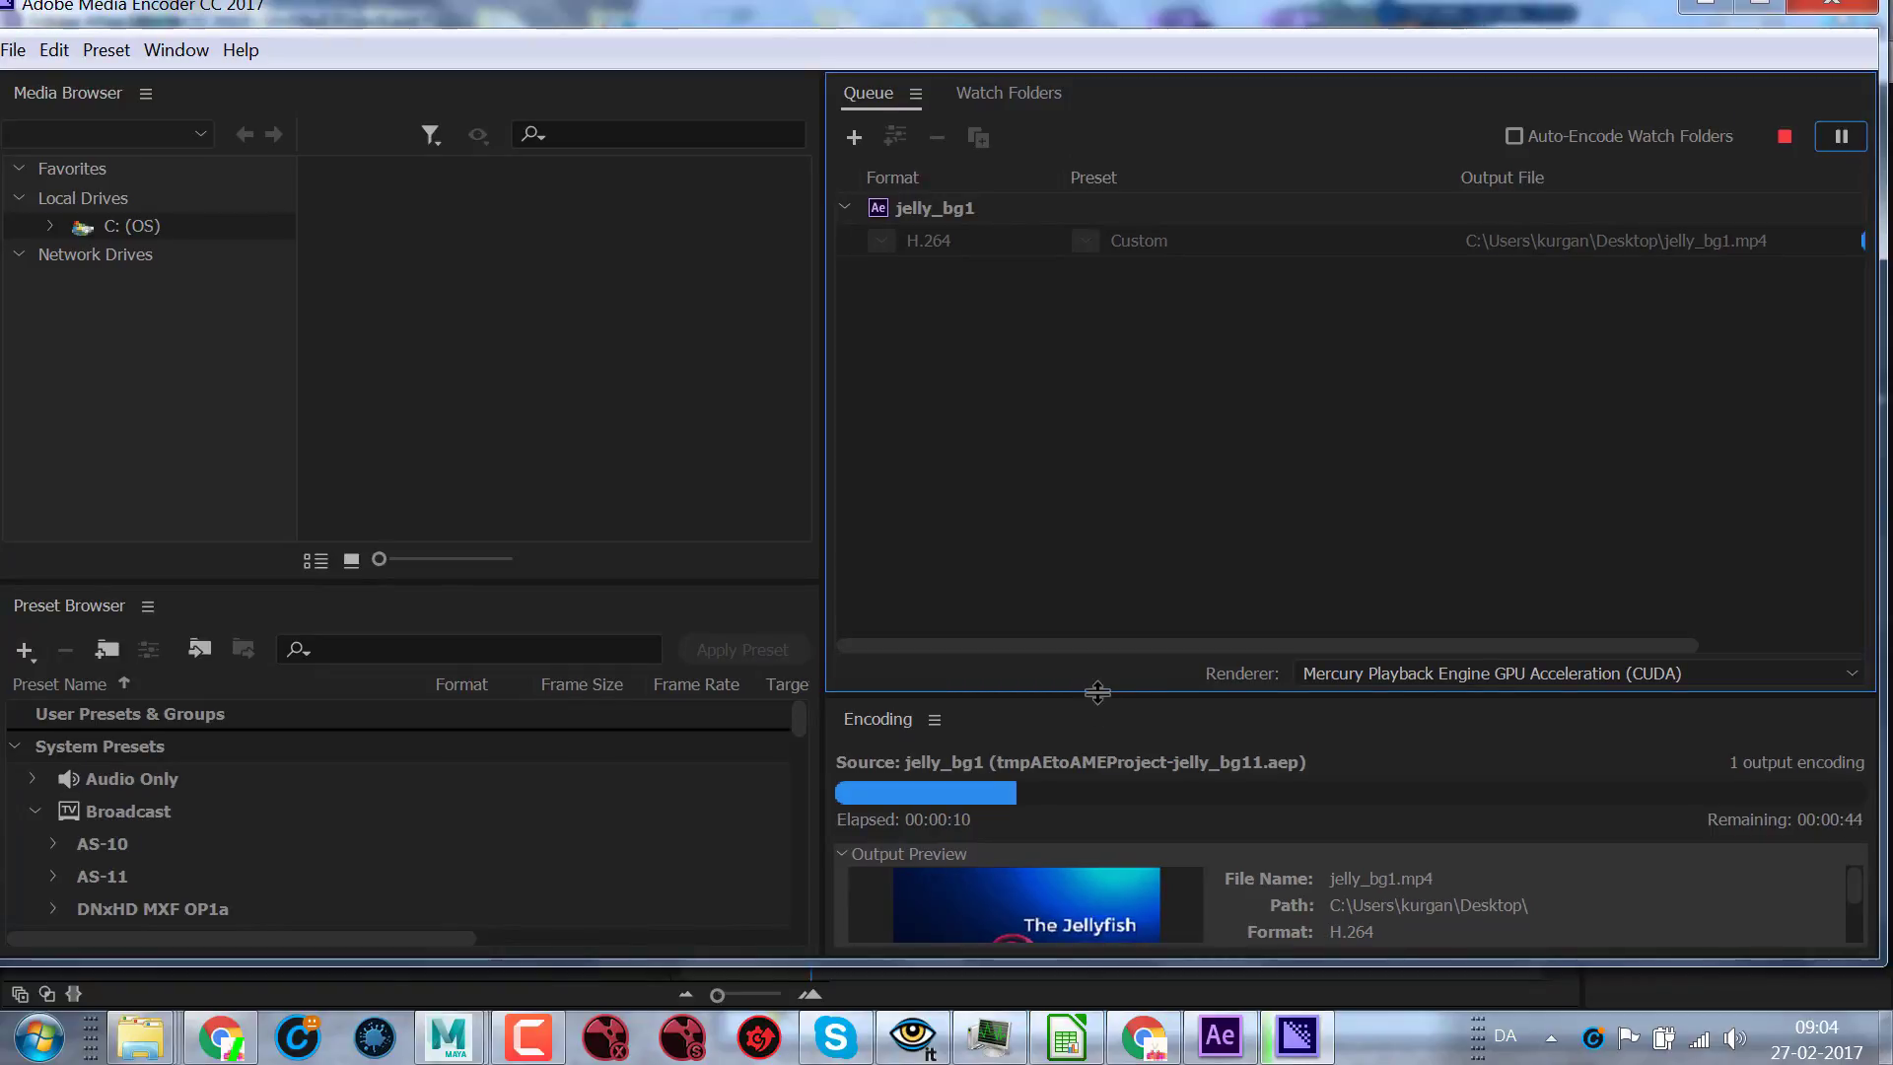
pyautogui.moveTo(1097, 695); pyautogui.dragTo(1096, 551)
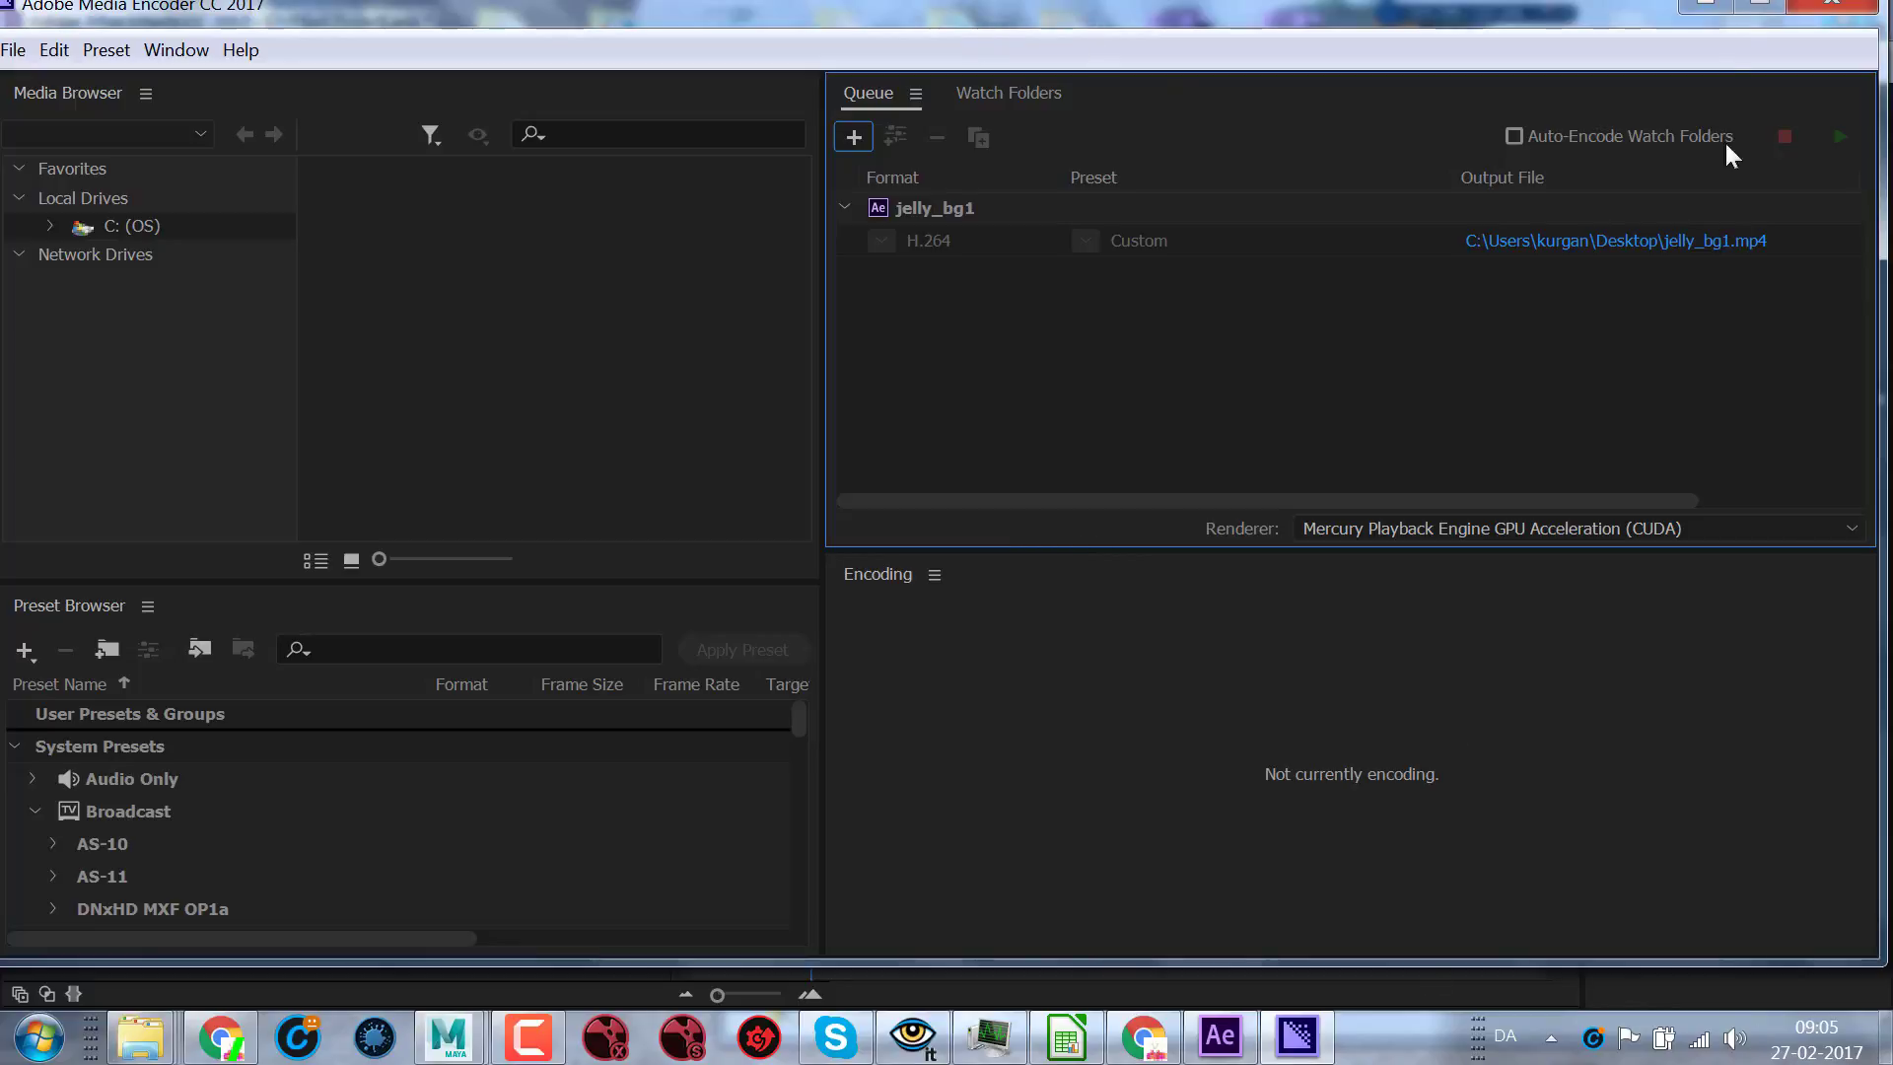
# - Minimize Media Encoder and After Effects, then show the Desktop folder with jelly_bg1.mp4 at the top
pyautogui.click(1714, 5)
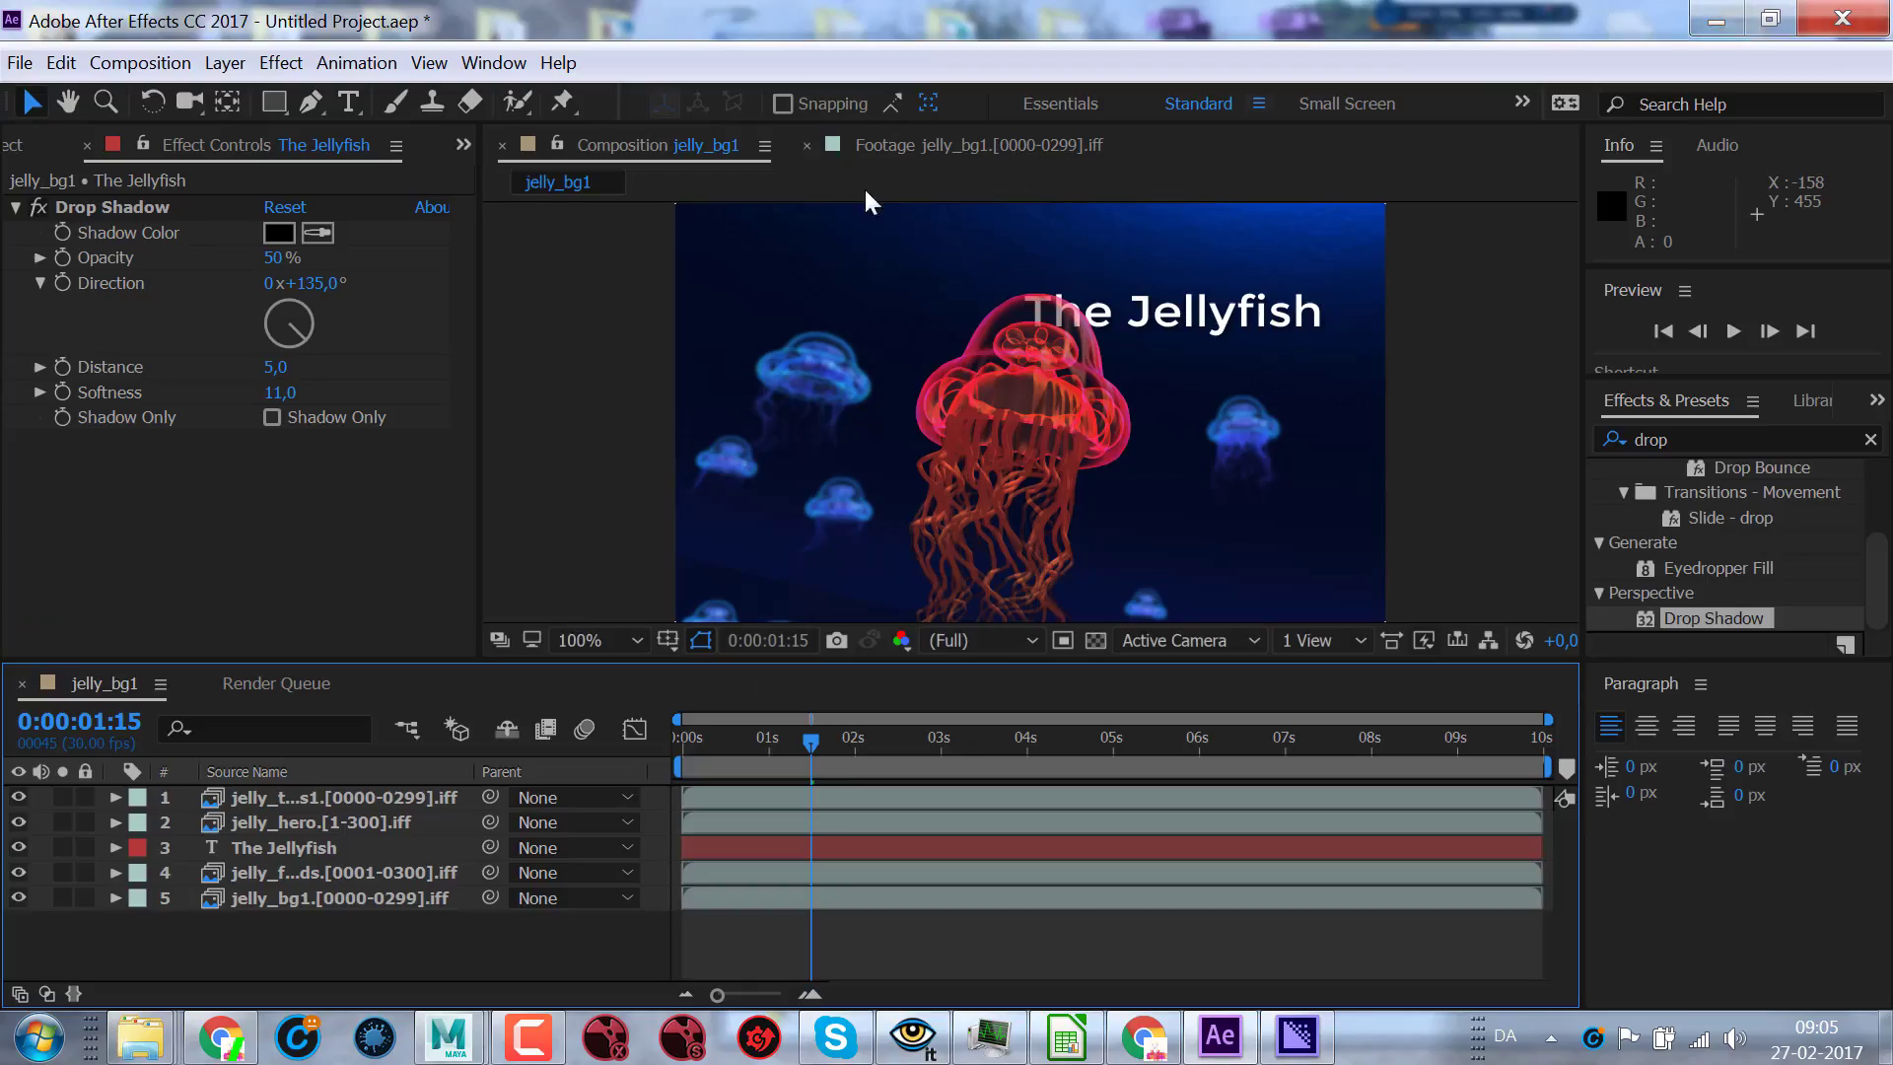
pyautogui.click(1721, 22)
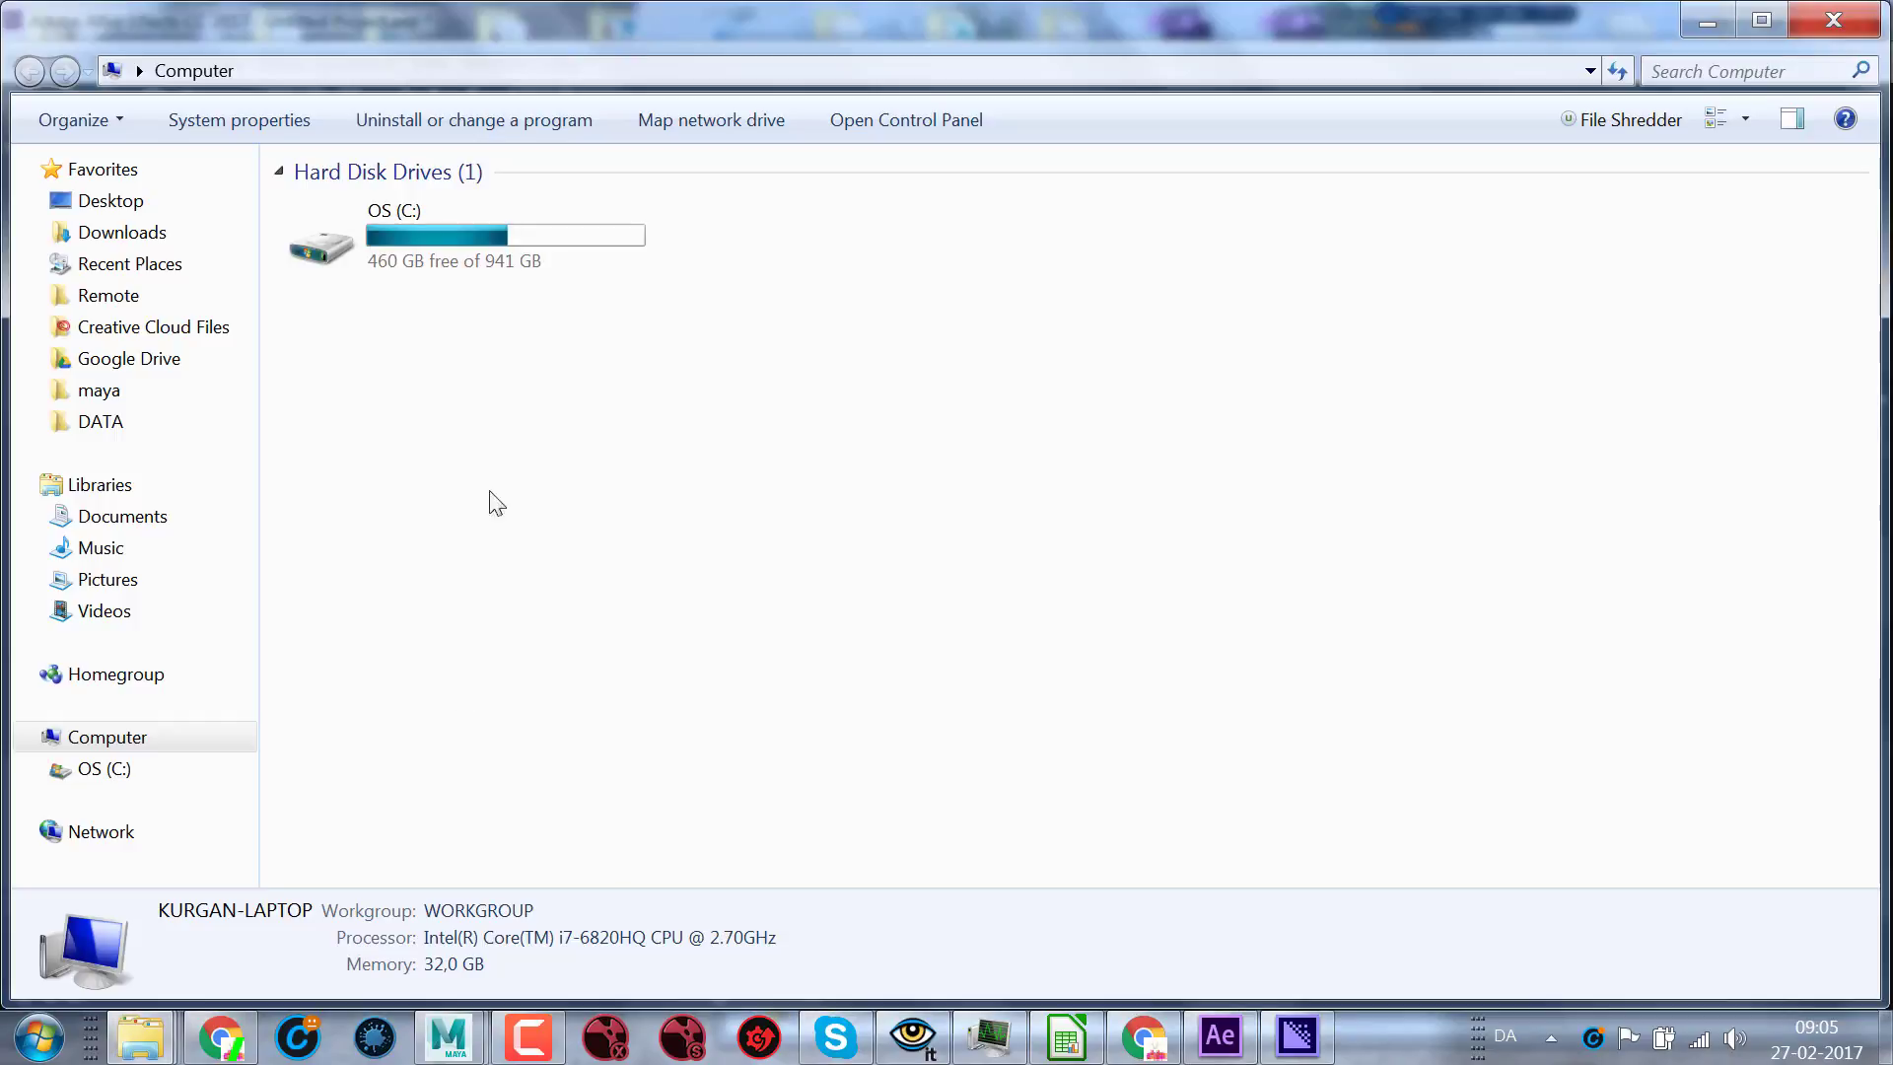
pyautogui.click(202, 207)
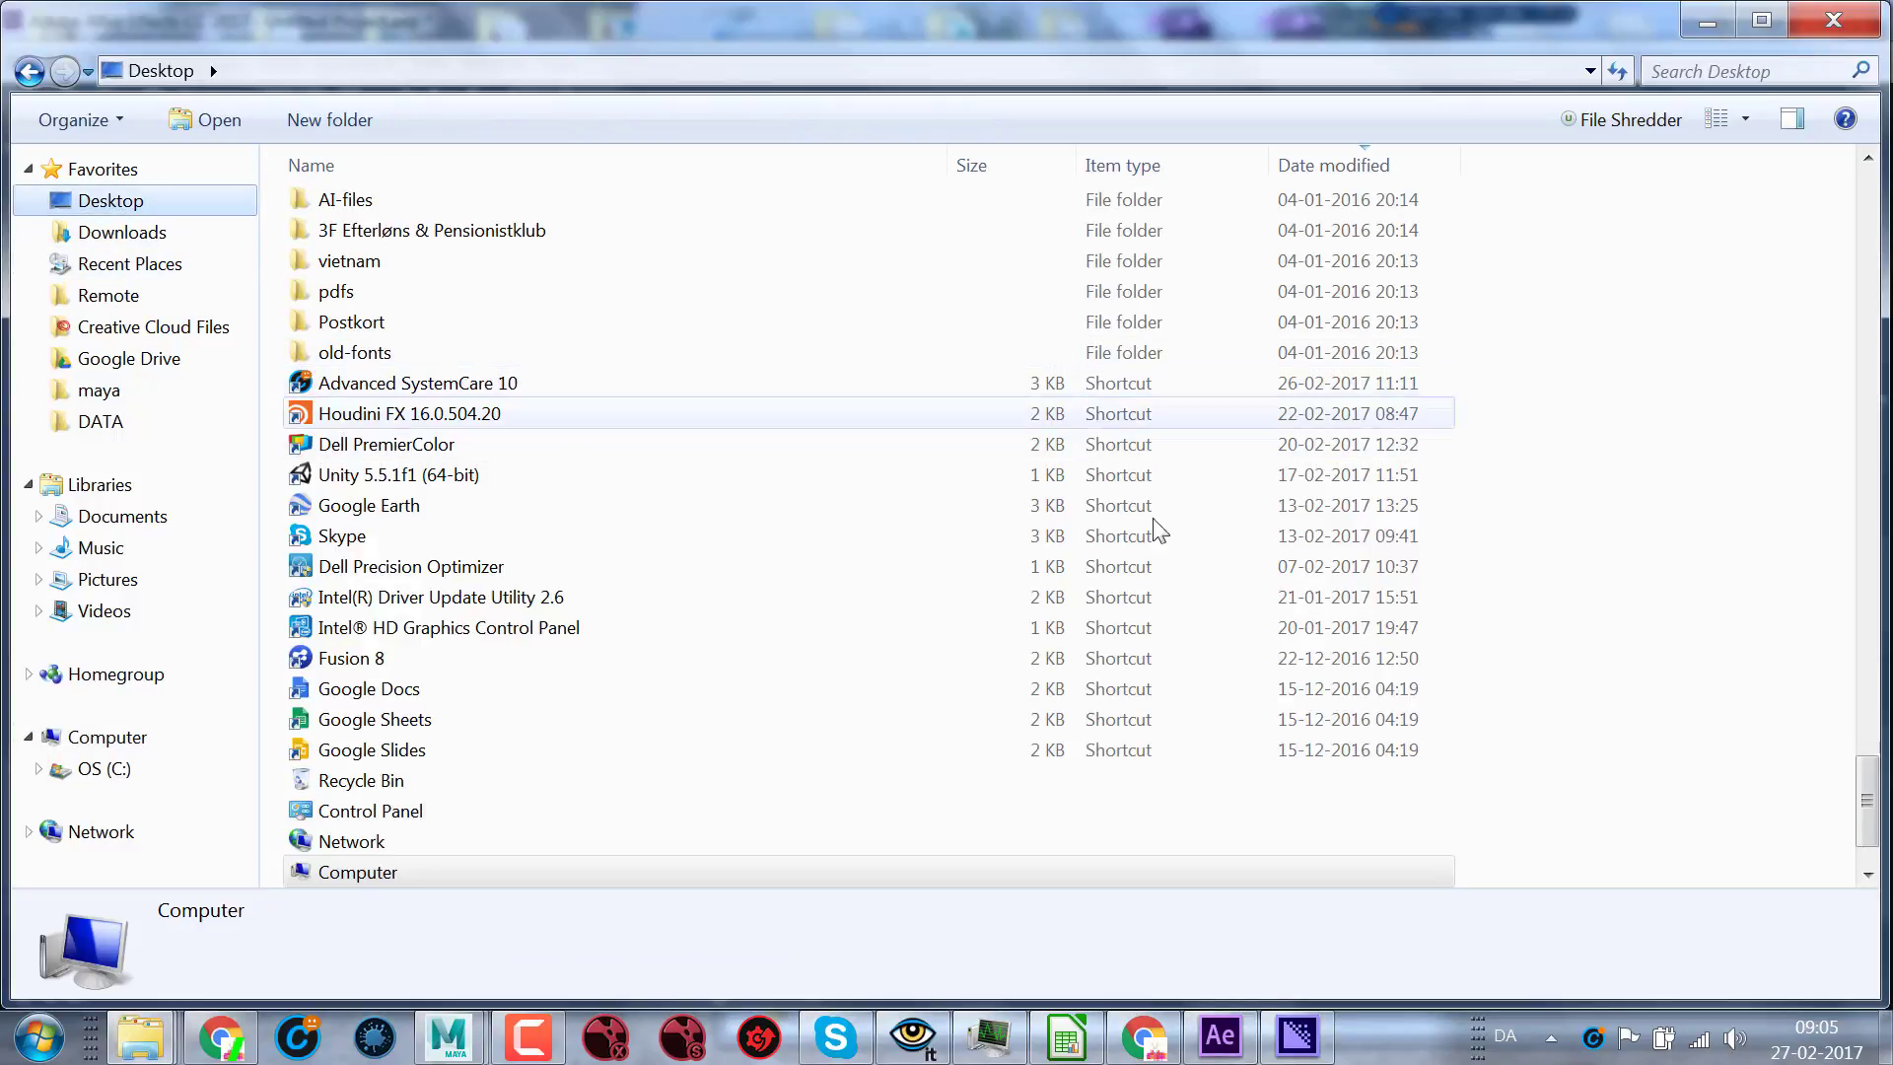
pyautogui.scroll(-1, 1865, 850)
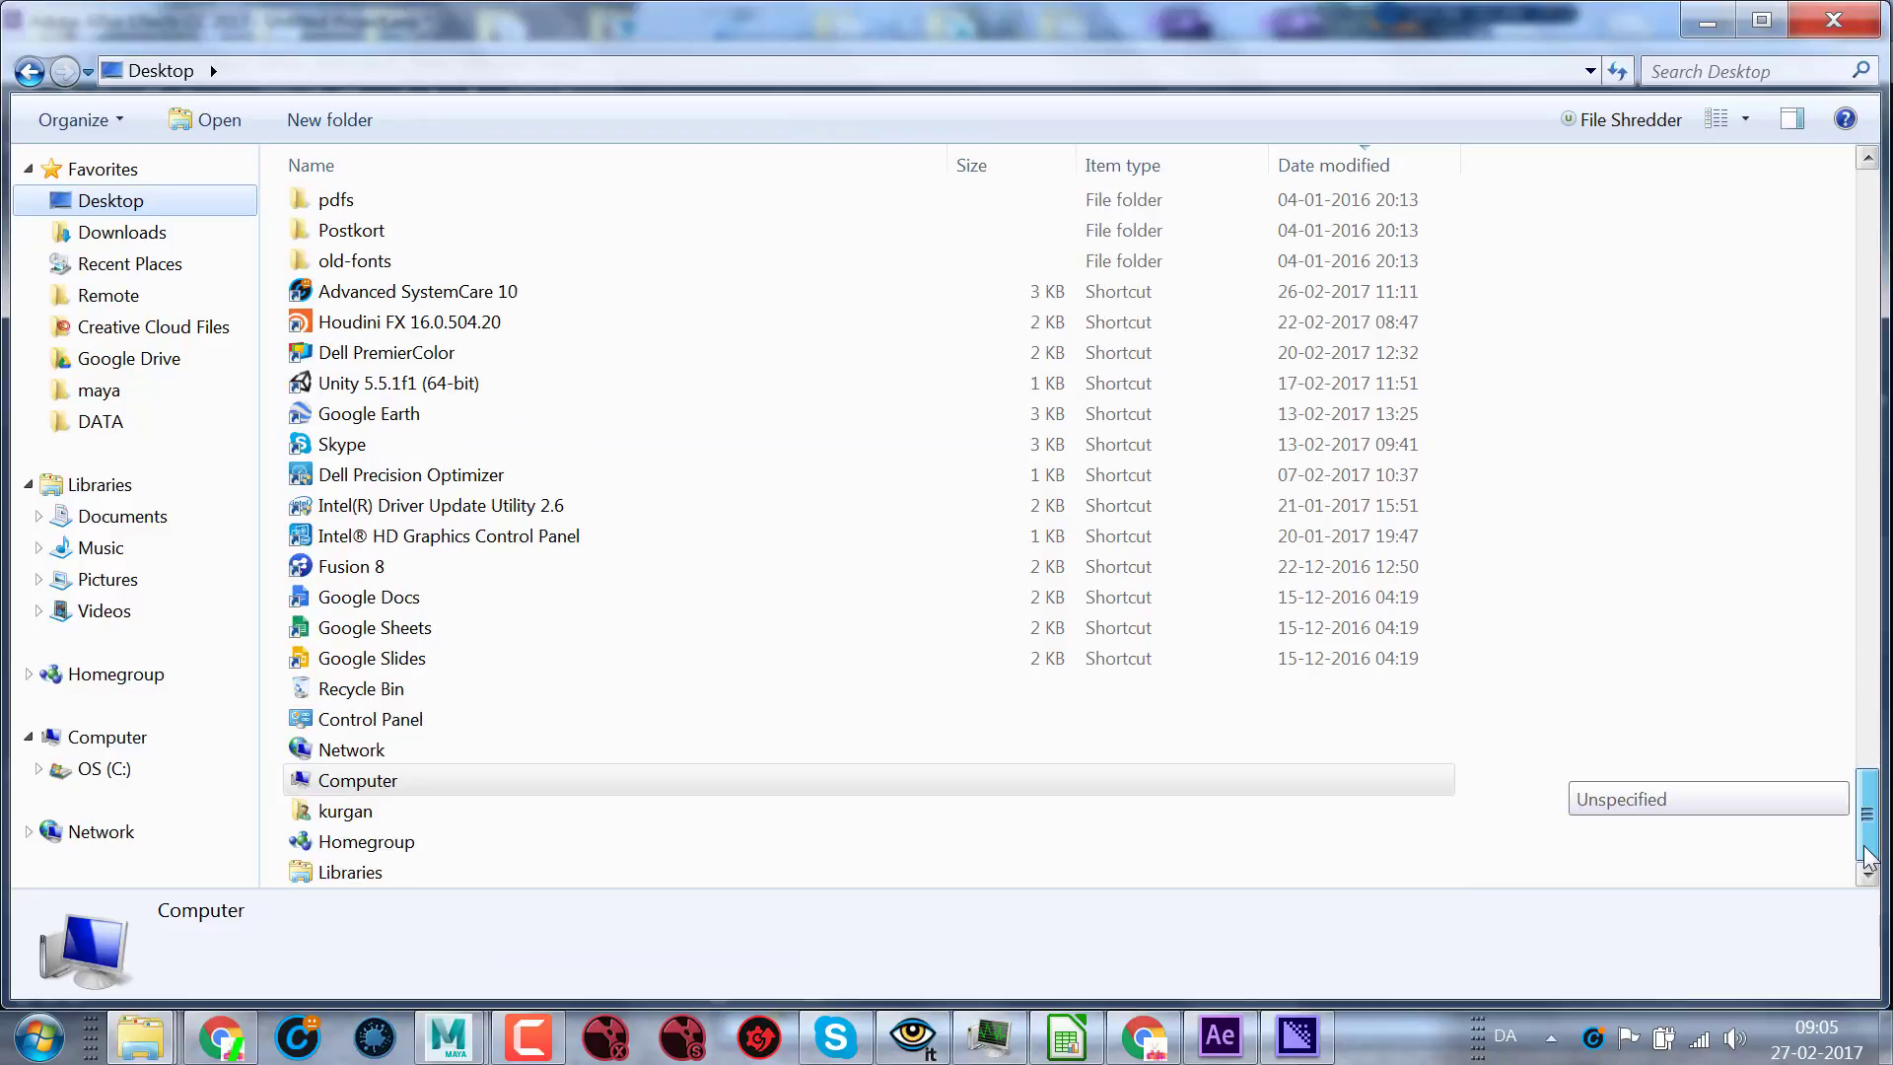
pyautogui.moveTo(1865, 858); pyautogui.dragTo(1669, 195)
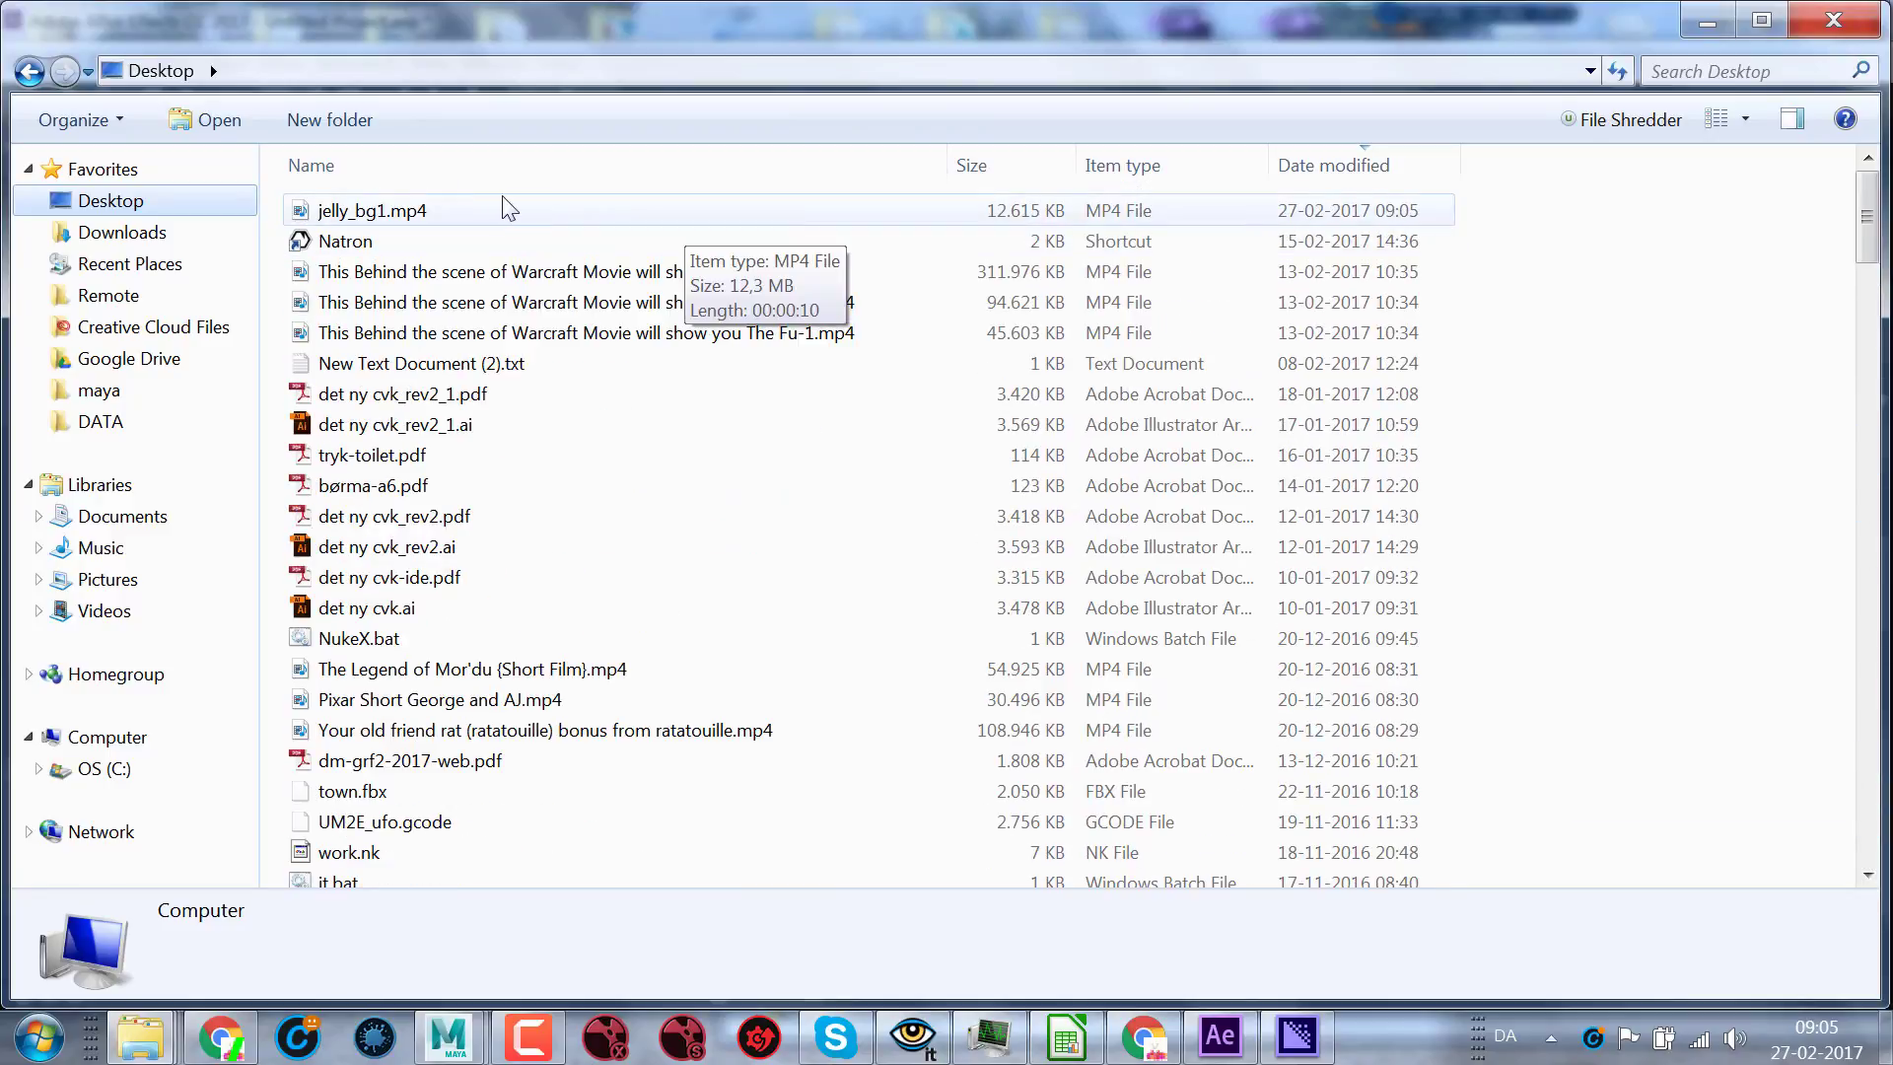
# - Play jelly_bg1.mp4 full screen in VLC to the end, then exit full screen
pyautogui.doubleClick(448, 211)
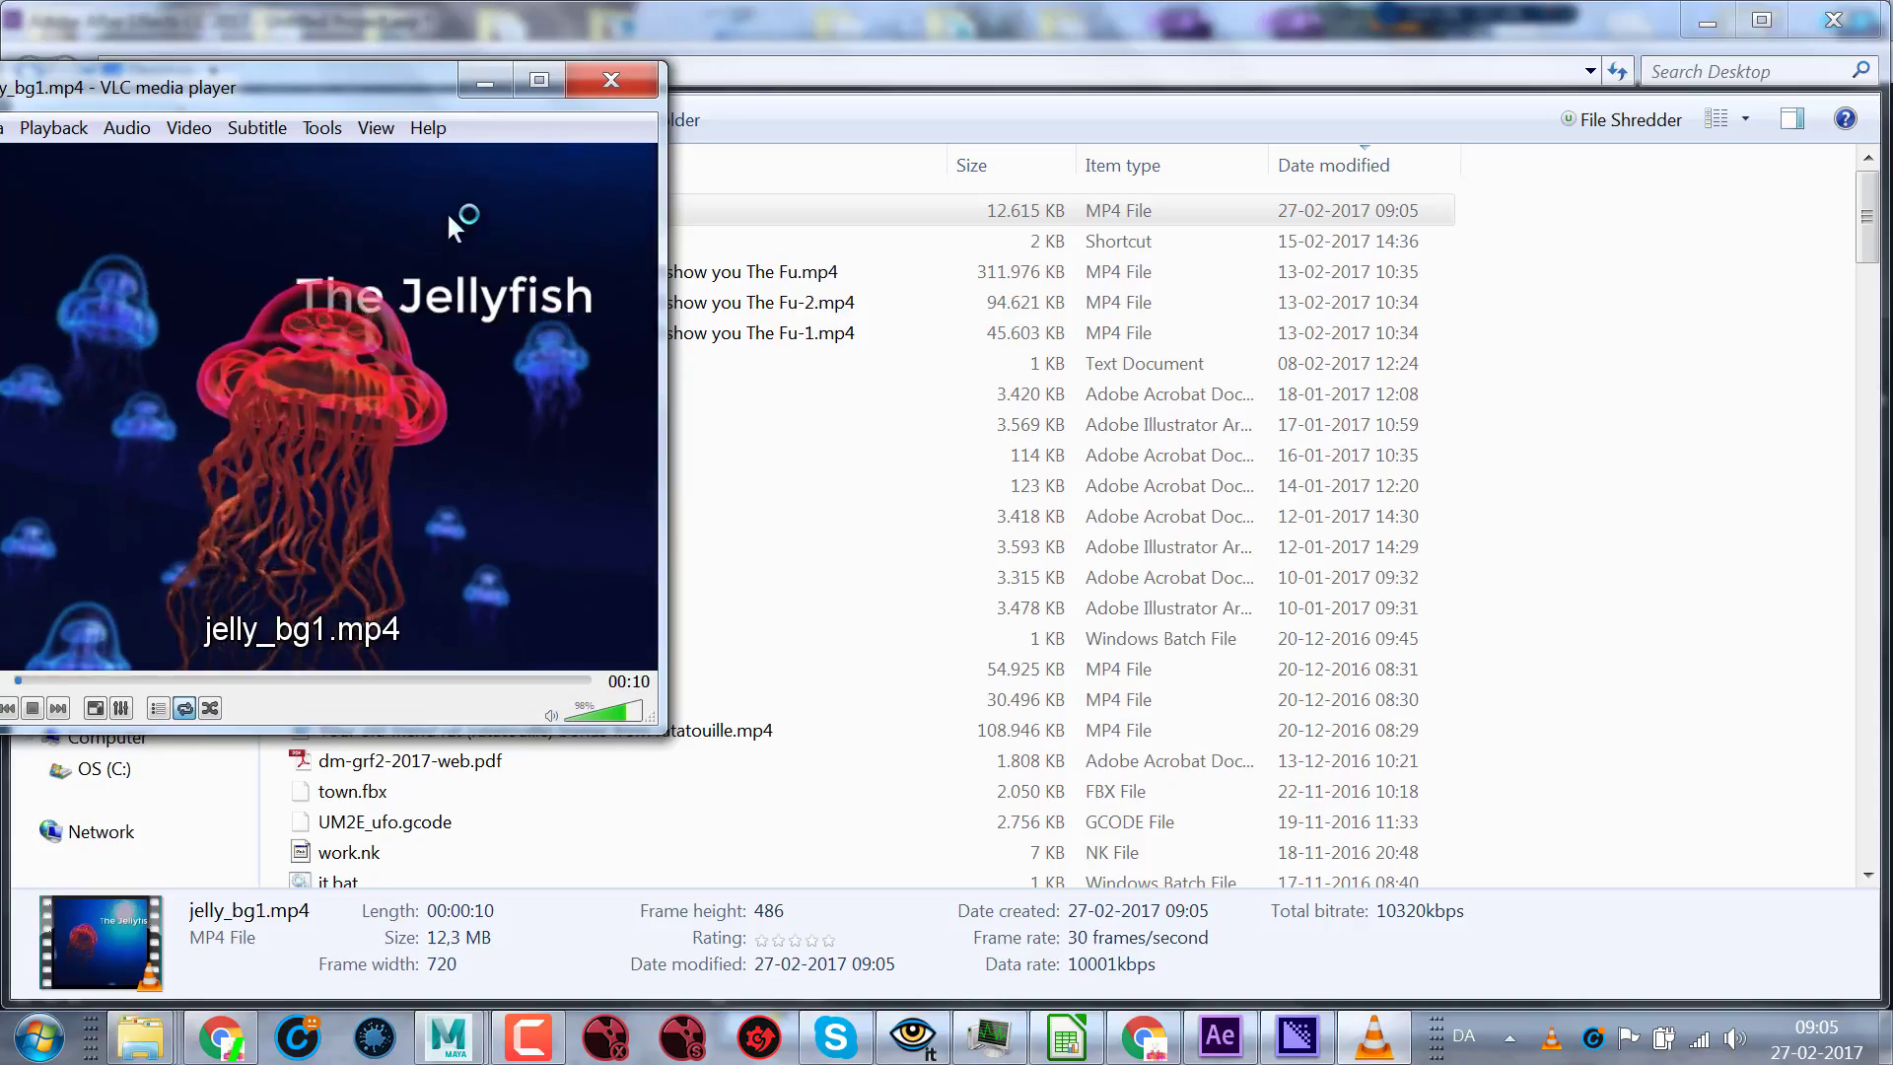
pyautogui.moveTo(447, 211); pyautogui.dragTo(1192, 268)
pyautogui.doubleClick(1168, 388)
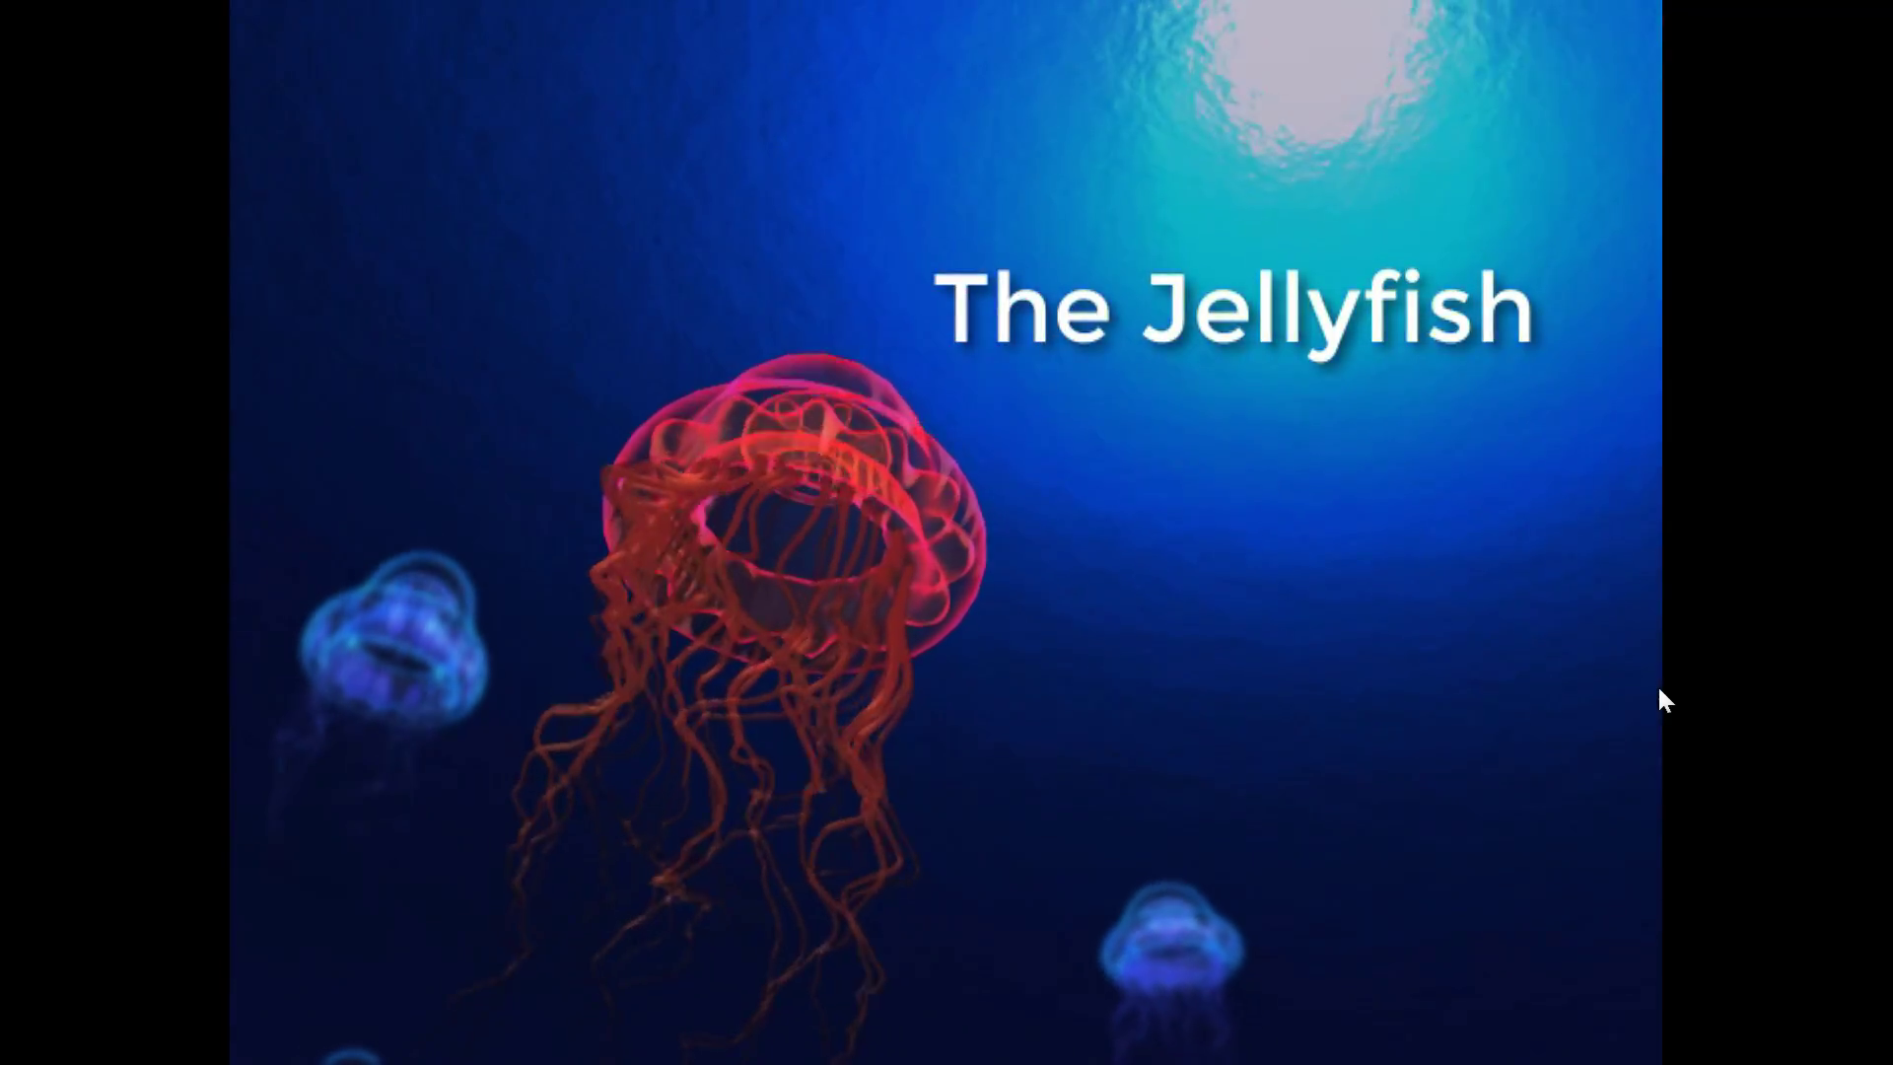
pyautogui.moveTo(1574, 677)
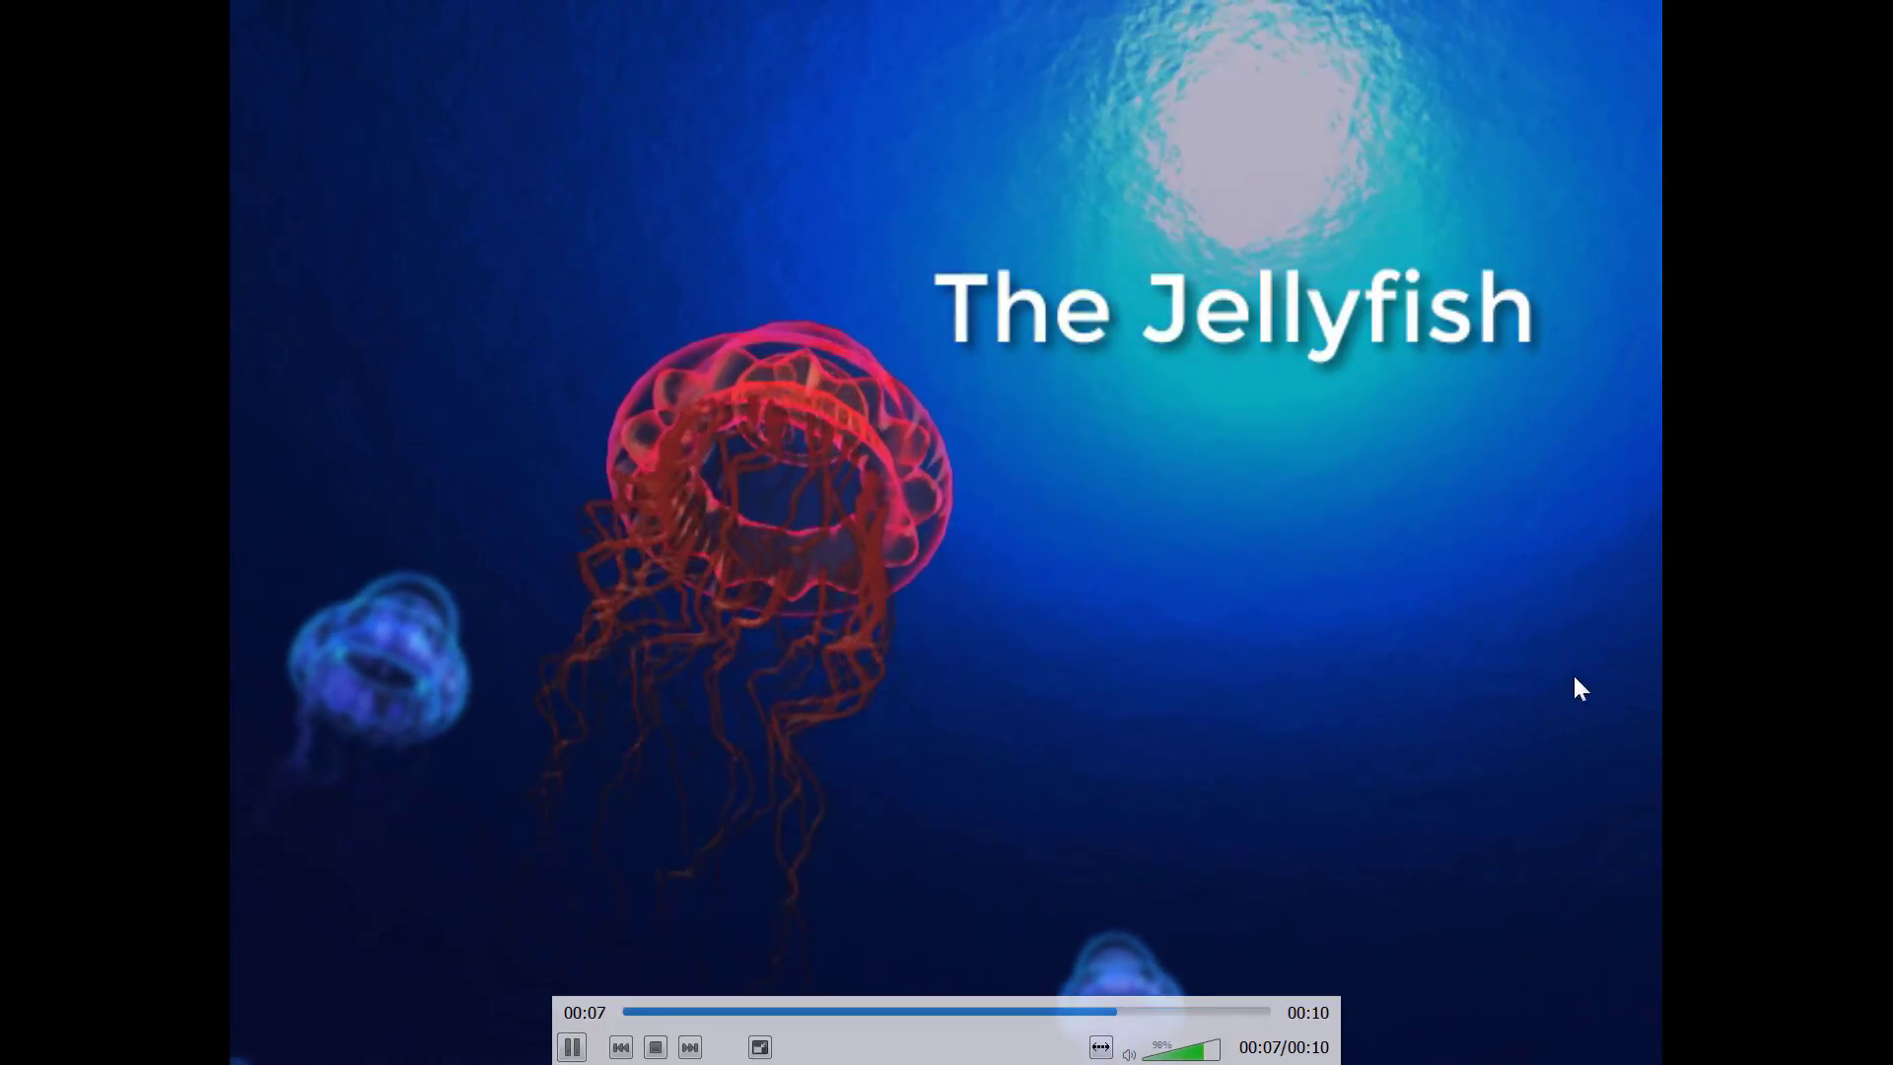
pyautogui.doubleClick(1093, 653)
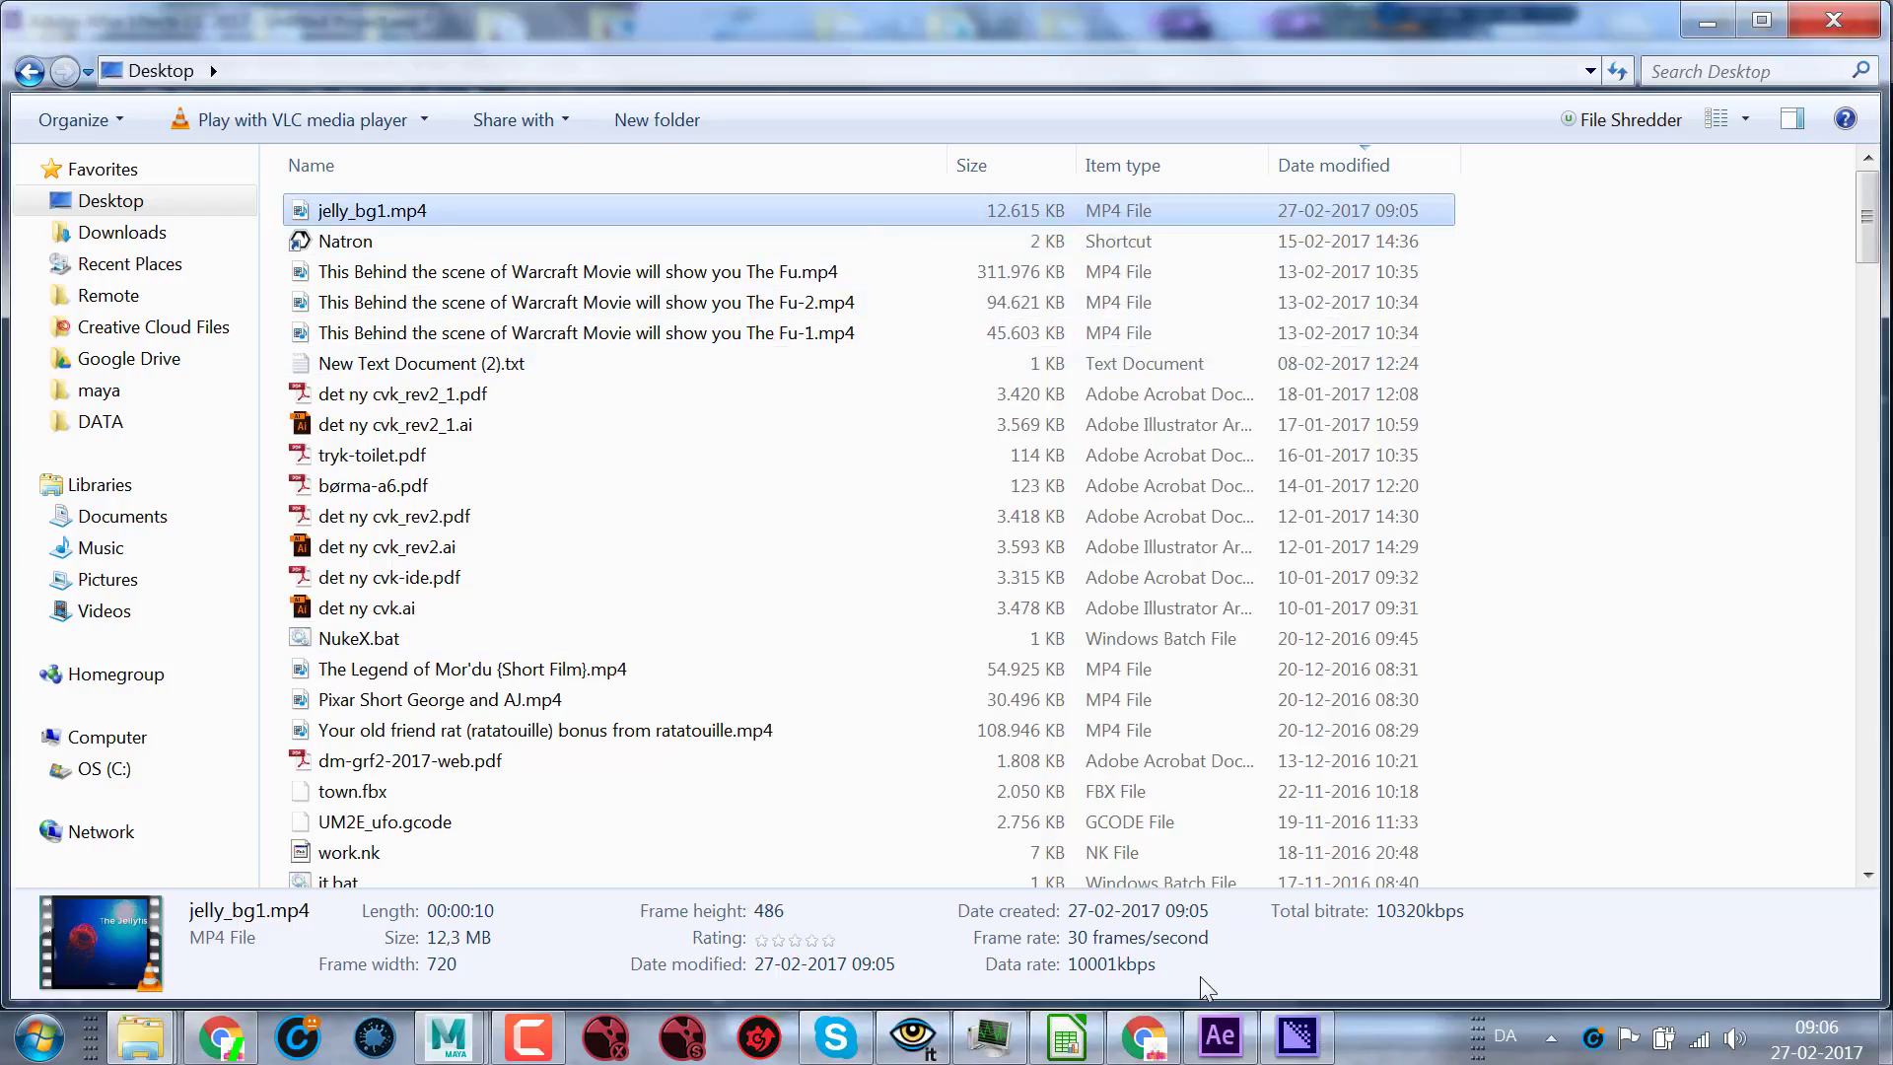